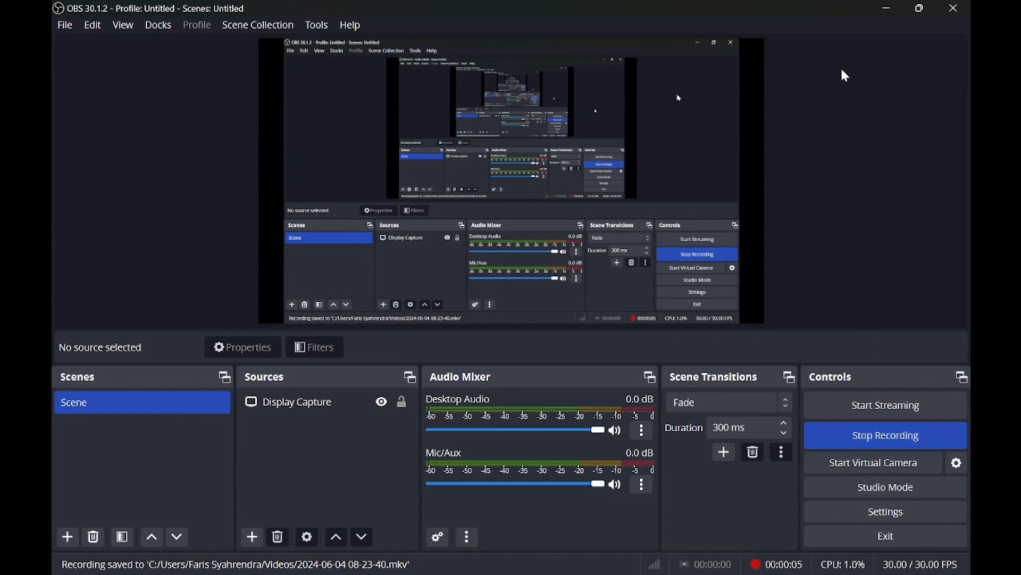
Minimize the recording OBS window and open a new Chrome tab.
left_click(881, 18)
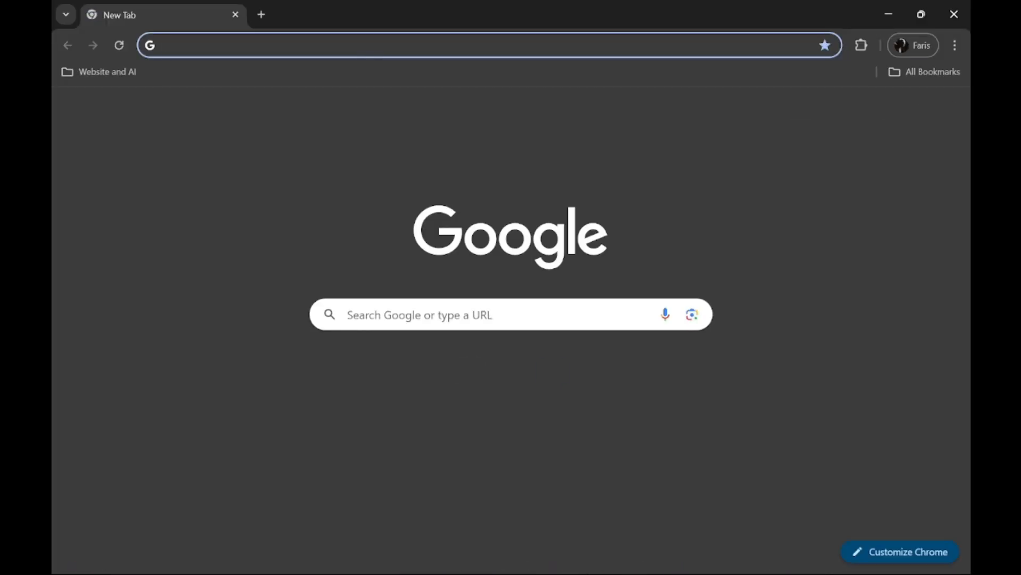
left_click(357, 45)
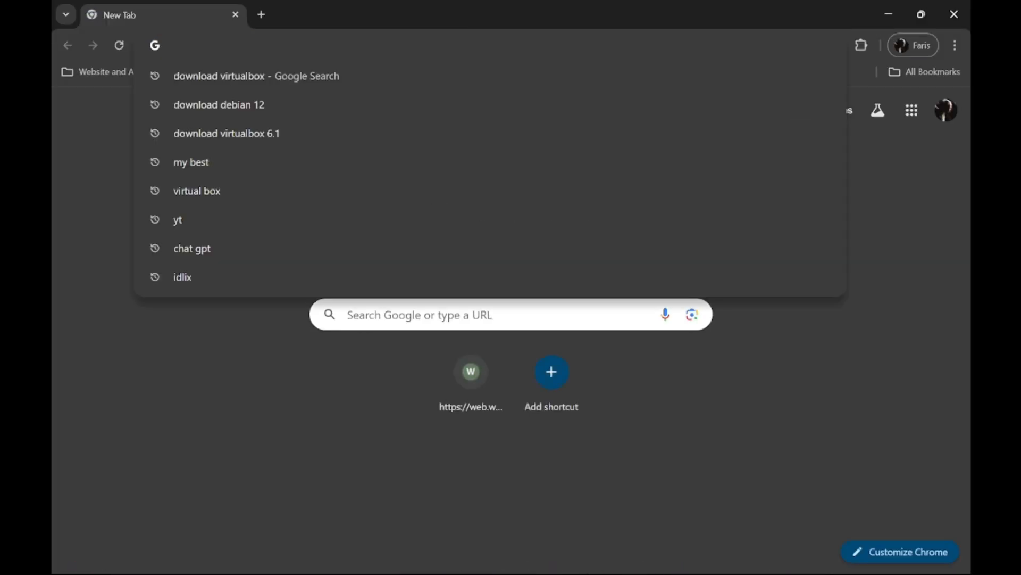
Search 'download virtualbox' and open the Oracle VirtualBox downloads page showing 7.0.18.
type("download")
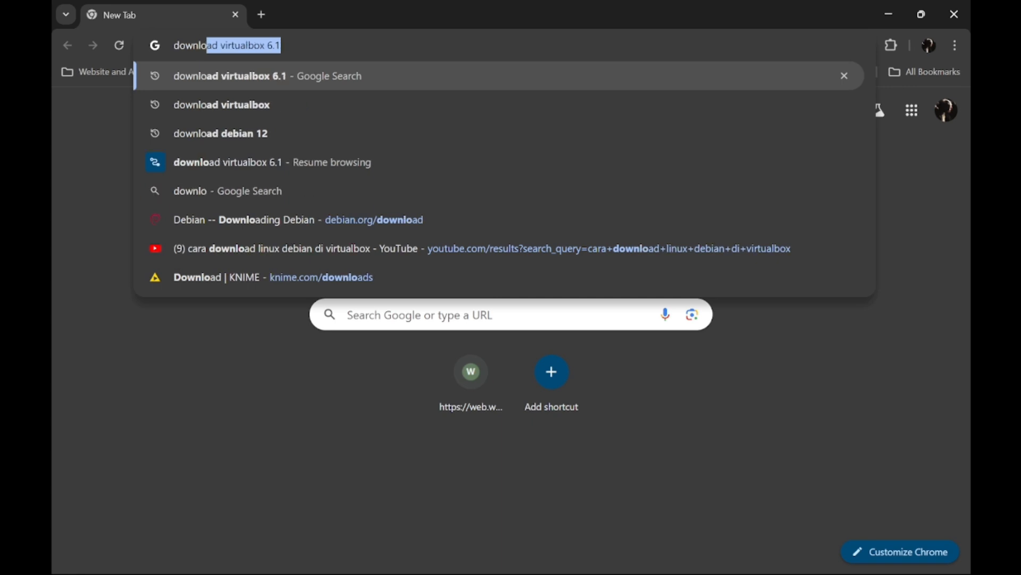
type(" virtu")
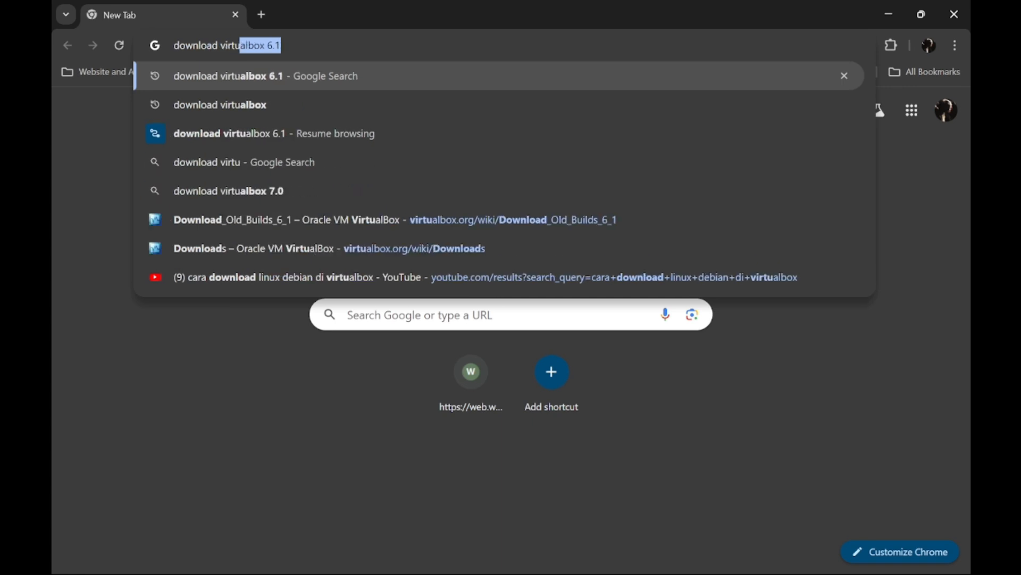
left_click(329, 103)
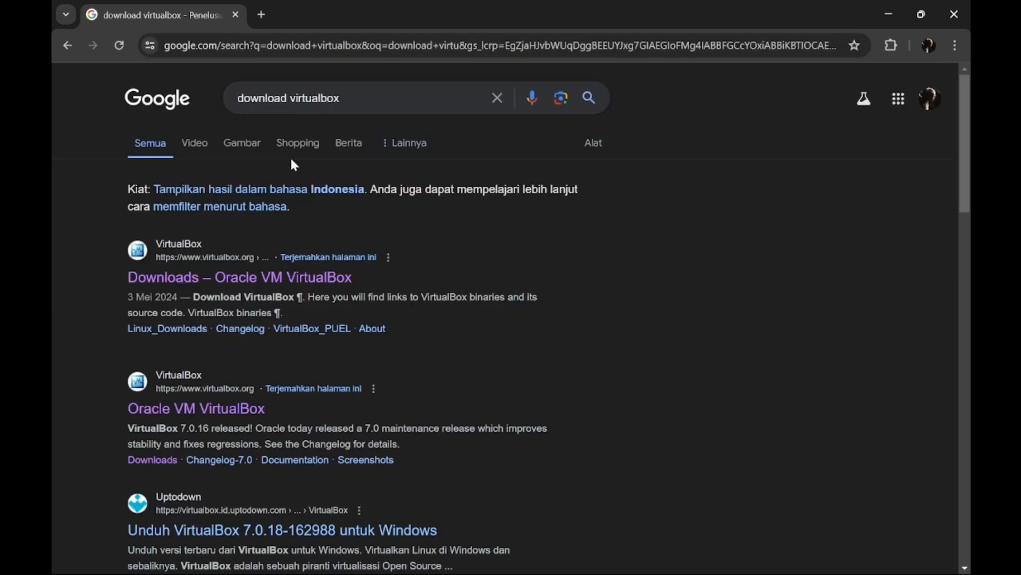
left_click(275, 285)
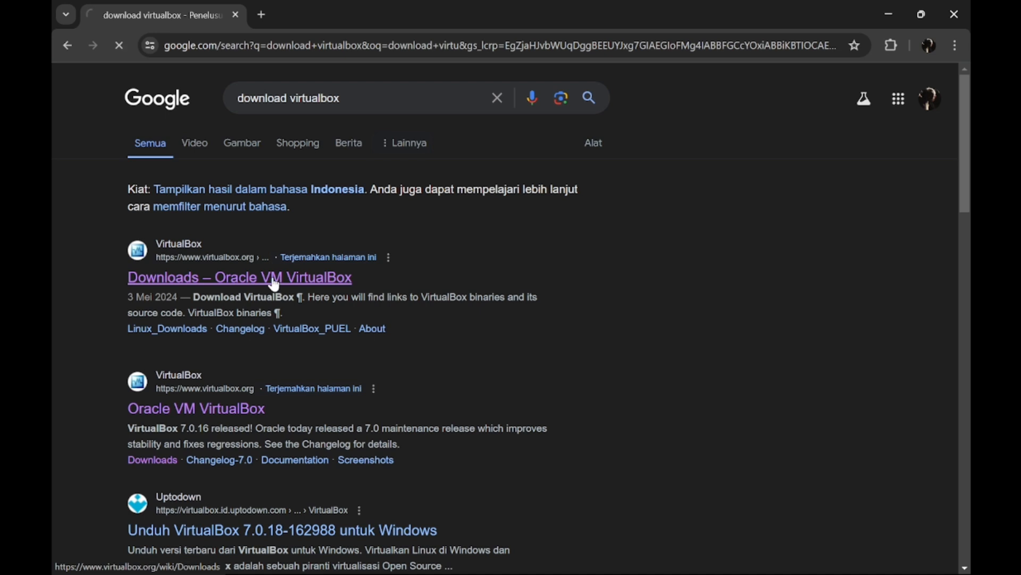
left_click_drag(236, 307, 530, 314)
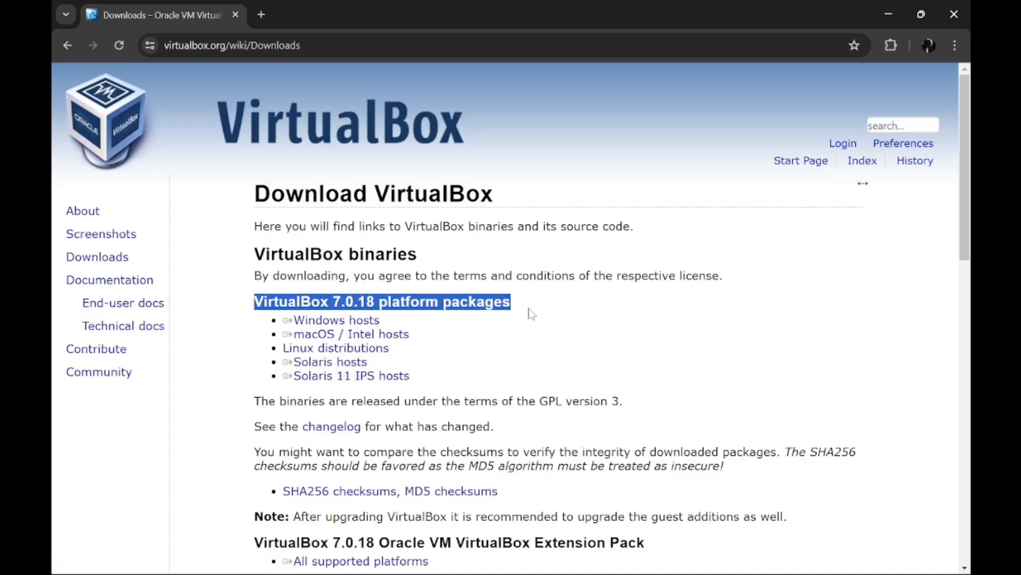
Go back and search 'download virtualbox 6.1' instead.
left_click(68, 46)
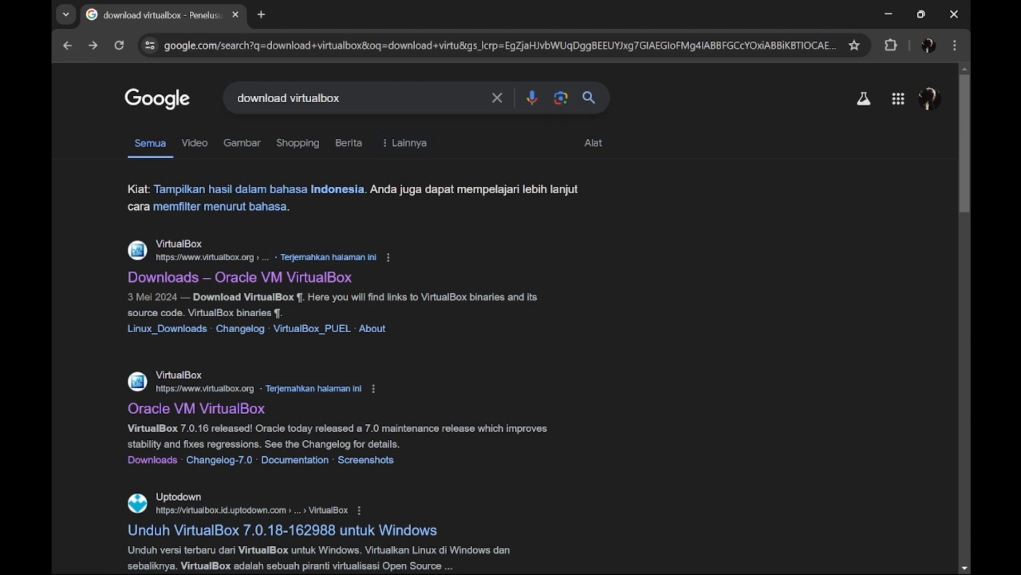
left_click(361, 98)
left_click(374, 129)
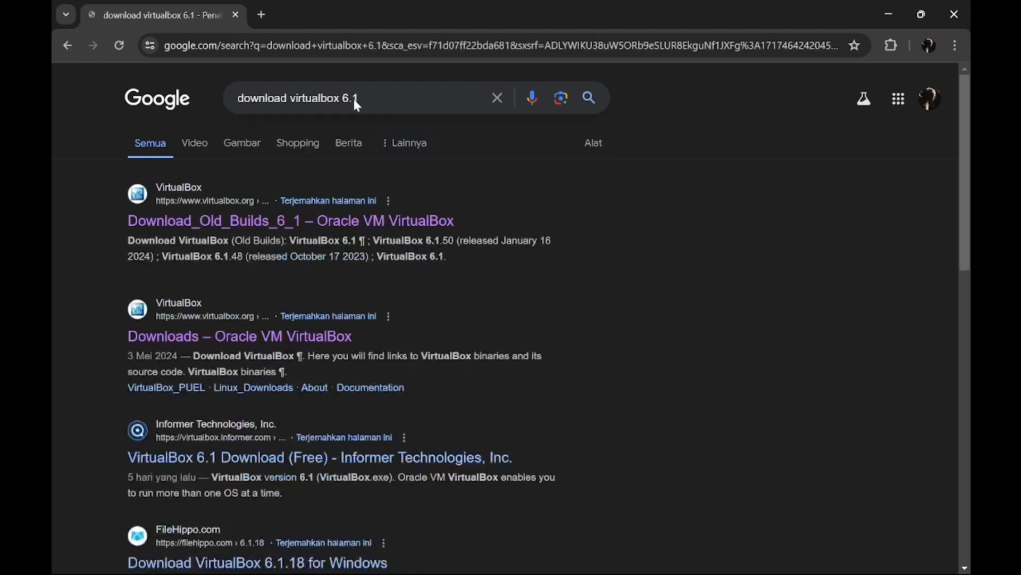
On the Download_Old_Builds_6_1 page, start the VirtualBox 6.1.38 Windows hosts download.
left_click(313, 219)
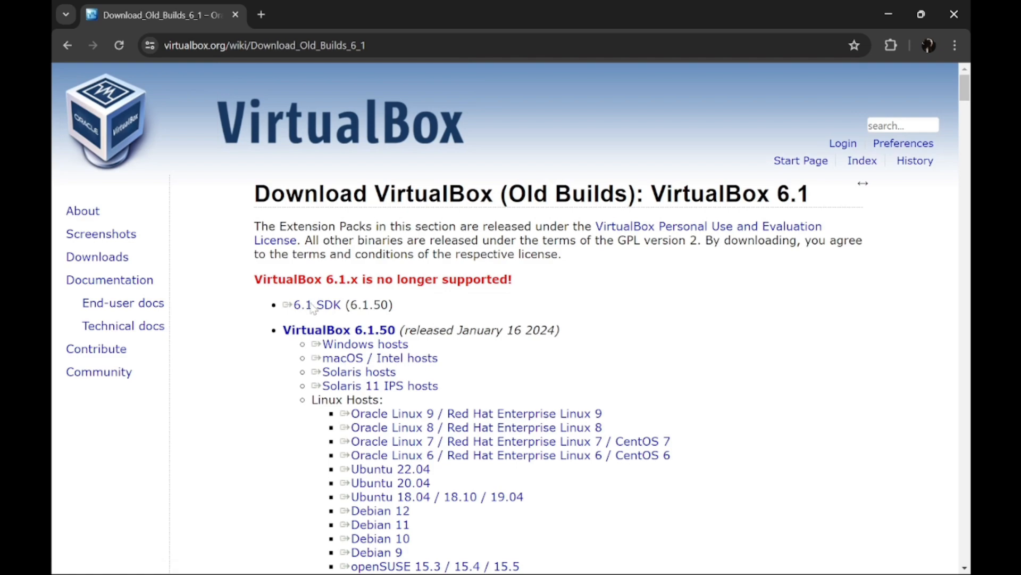
scroll(282, 341, "down", 15)
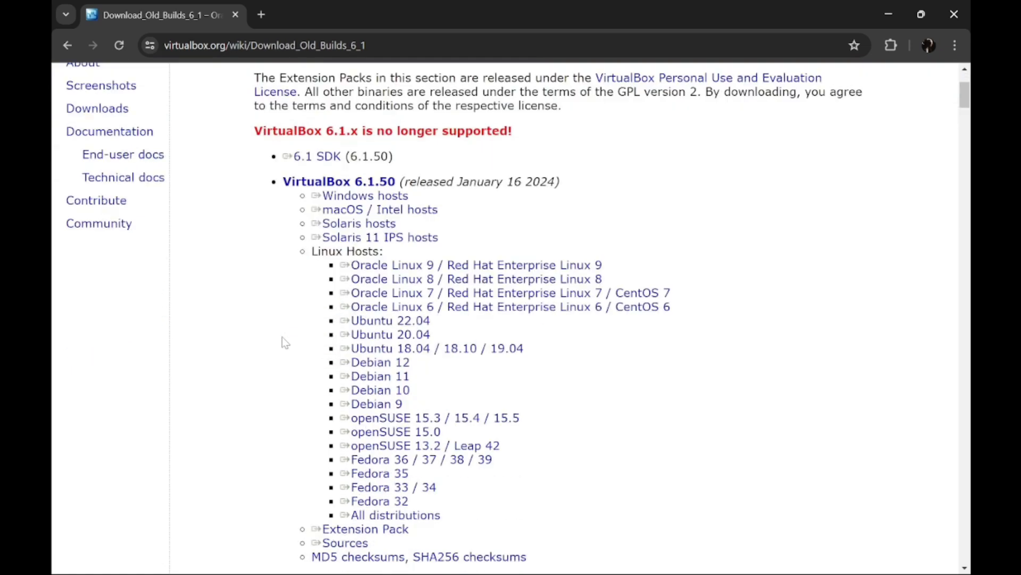
scroll(283, 341, "down", 20)
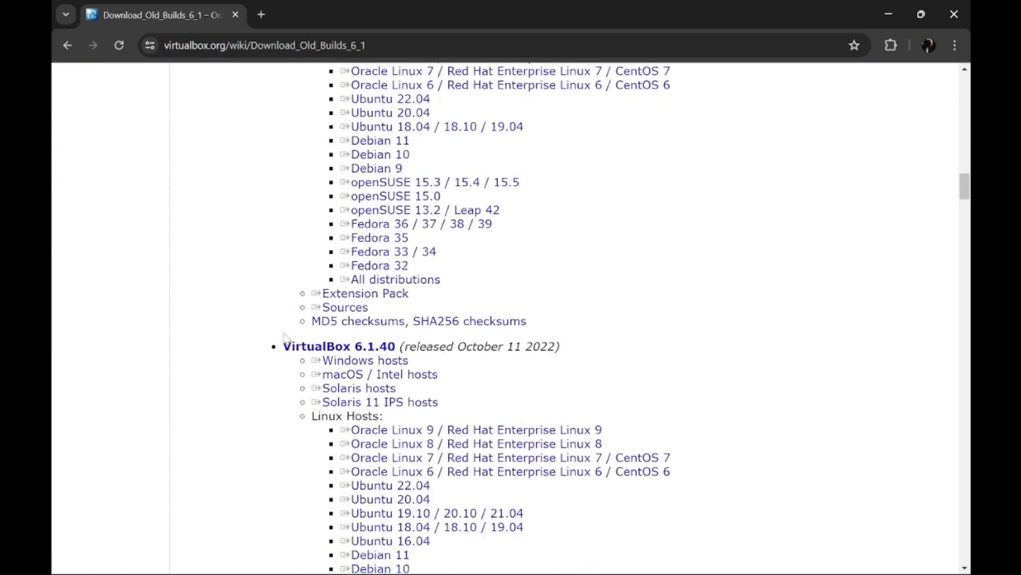
scroll(287, 335, "up", 2)
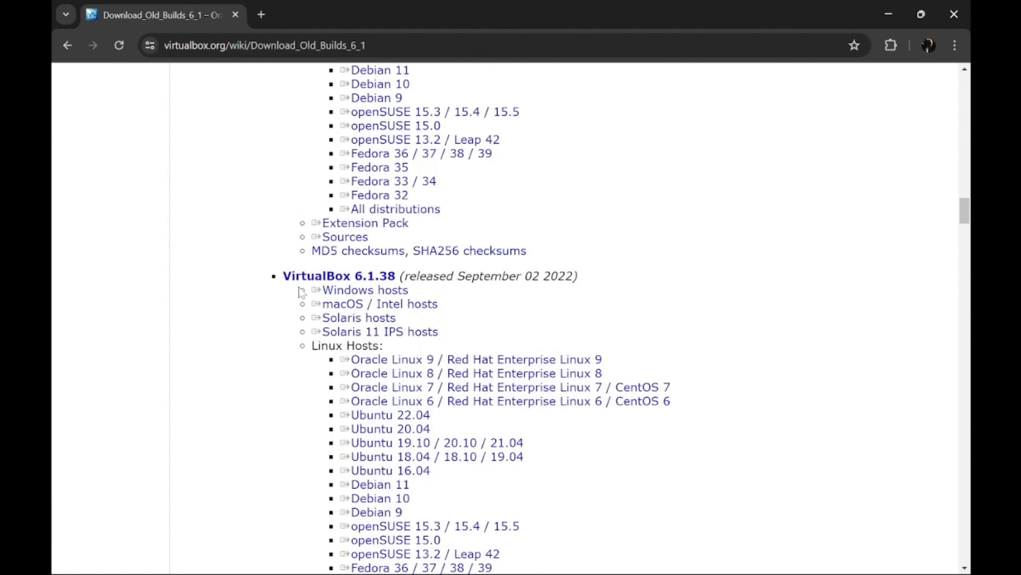
left_click_drag(282, 276, 517, 276)
left_click(597, 276)
left_click_drag(585, 282, 283, 276)
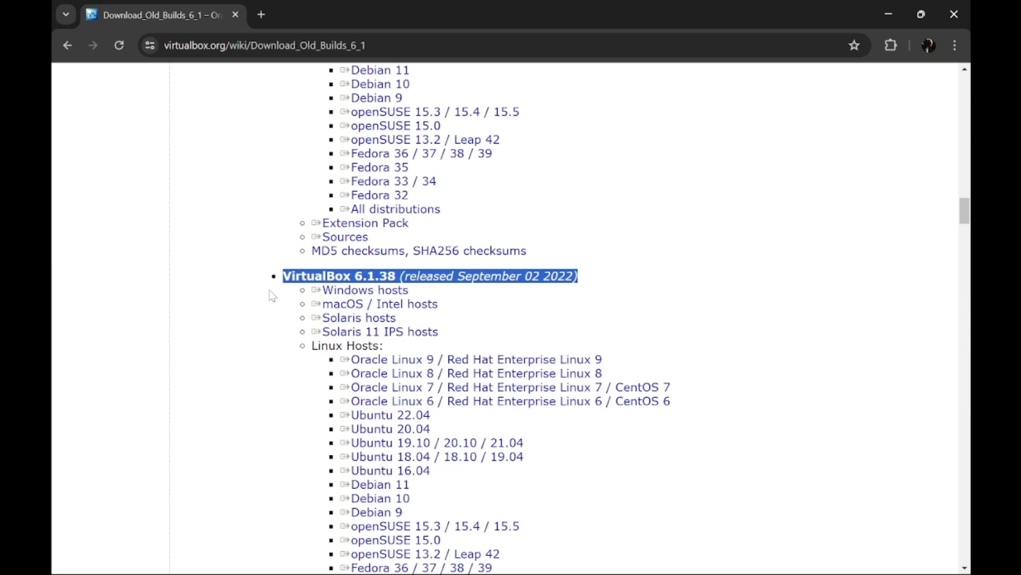
left_click_drag(272, 295, 403, 295)
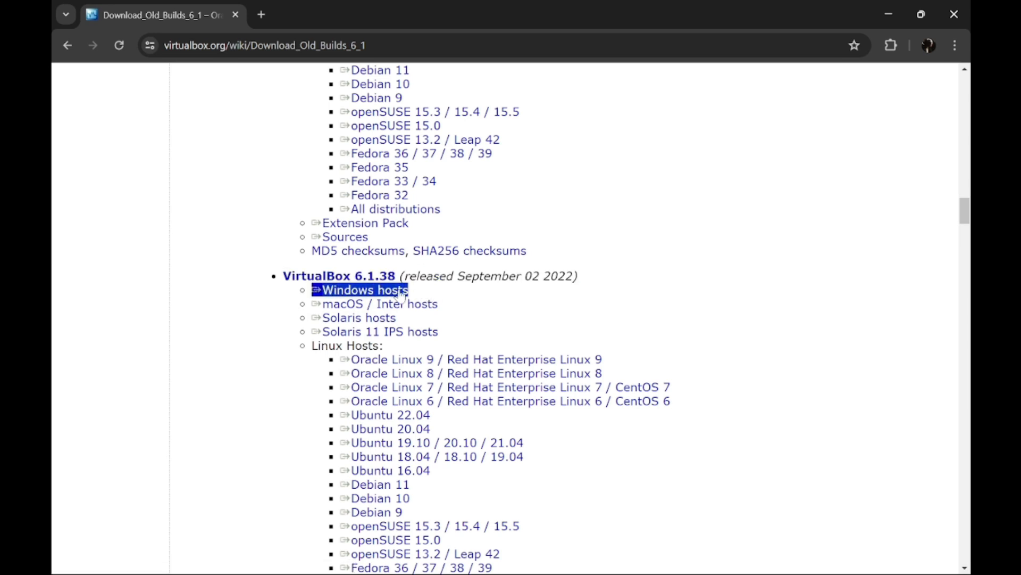
left_click(403, 295)
Download the VirtualBox 6.1.38 Extension Pack.
scroll(294, 332, "down", 5)
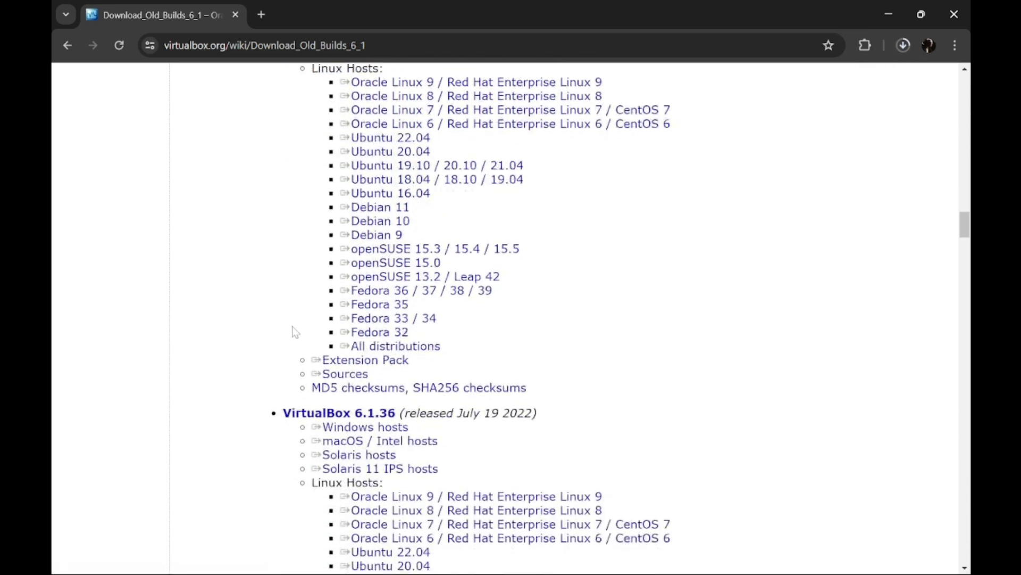
left_click_drag(296, 355, 395, 353)
left_click(394, 353)
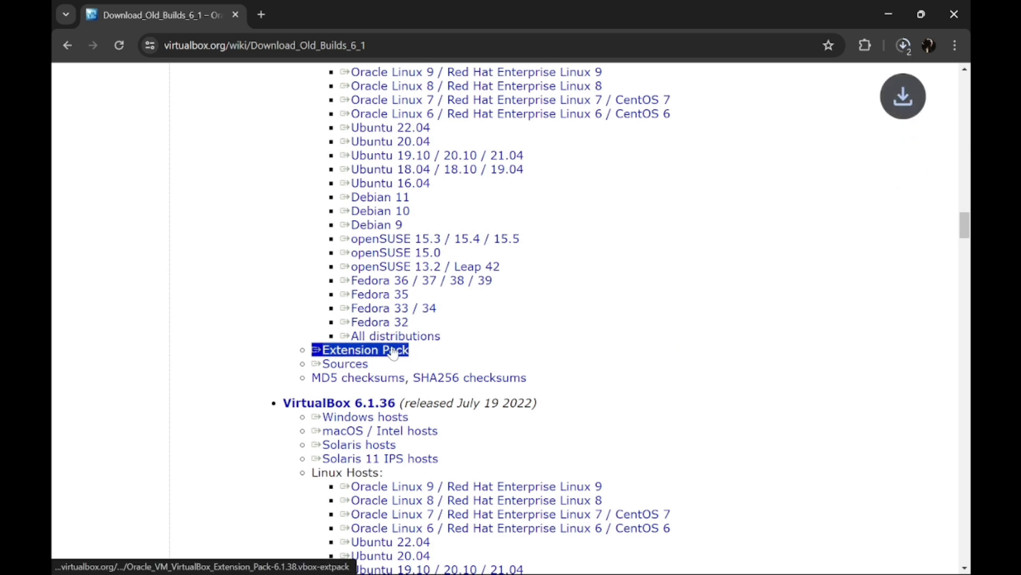
left_click(428, 309)
scroll(426, 320, "up", 3)
scroll(426, 322, "up", 2)
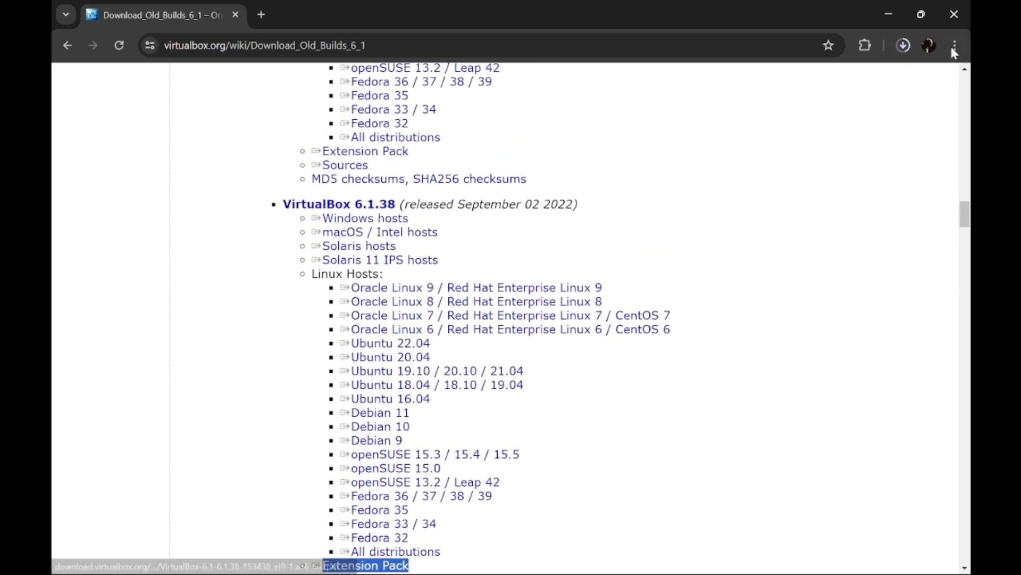
Cancel the Windows installer download in the downloads list, keeping the Extension Pack.
left_click(901, 46)
left_click(890, 108)
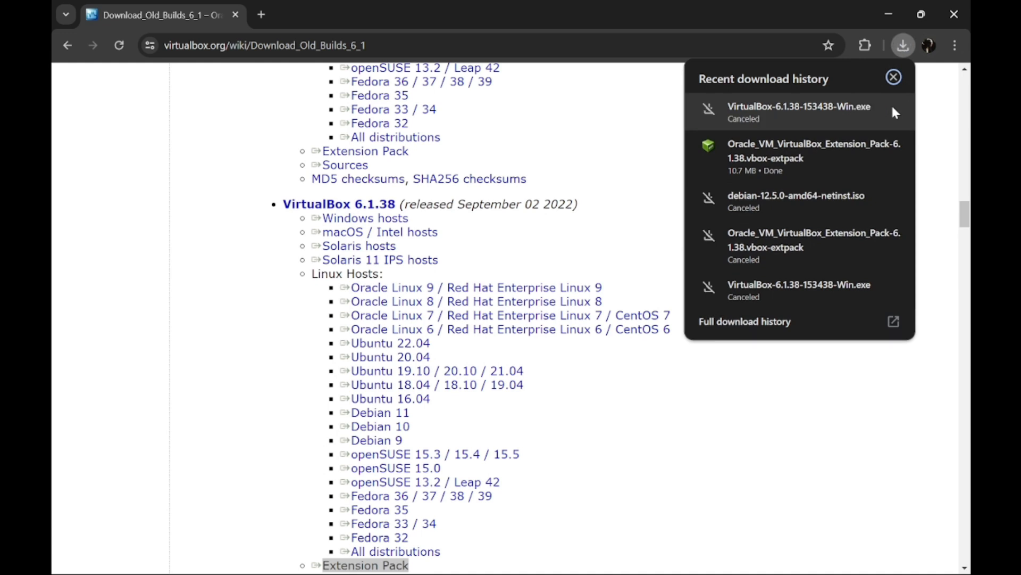
mouse_move(897, 151)
right_click(815, 153)
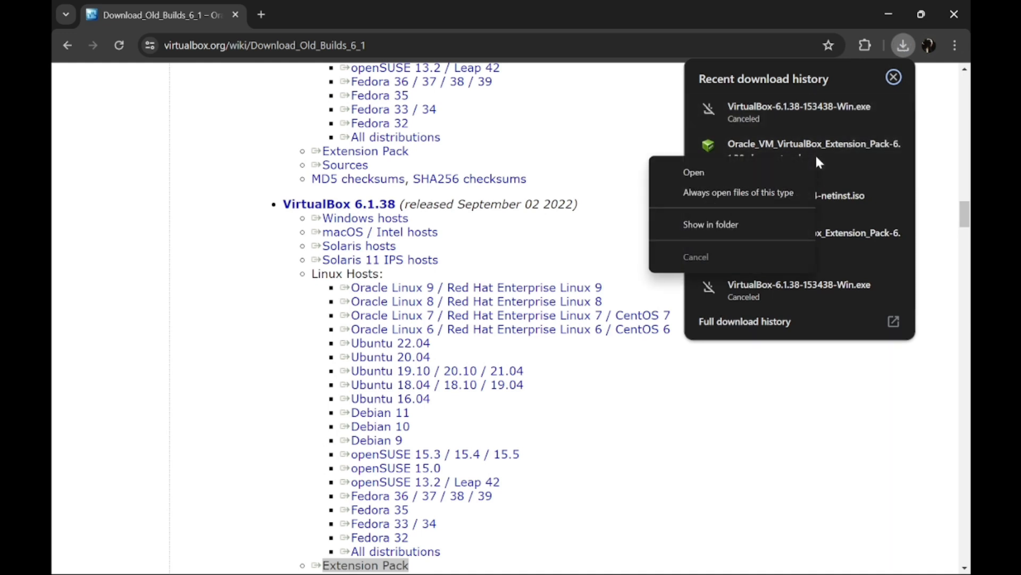
left_click(480, 108)
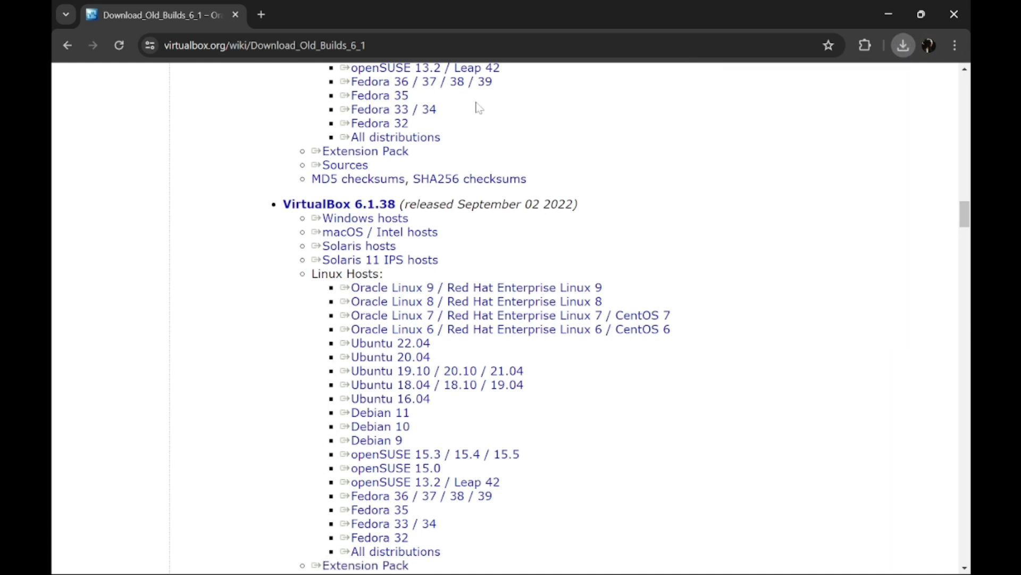
In a new tab, search 'download debian 12' and open the Debian CD/DVD images via HTTP/FTP page.
left_click(262, 16)
type("d")
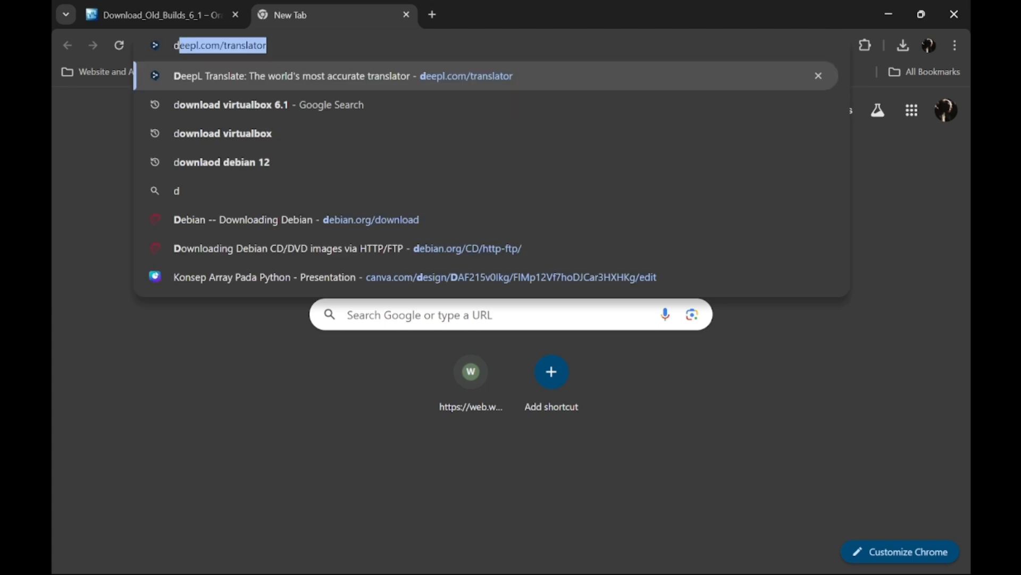
type("ownload ")
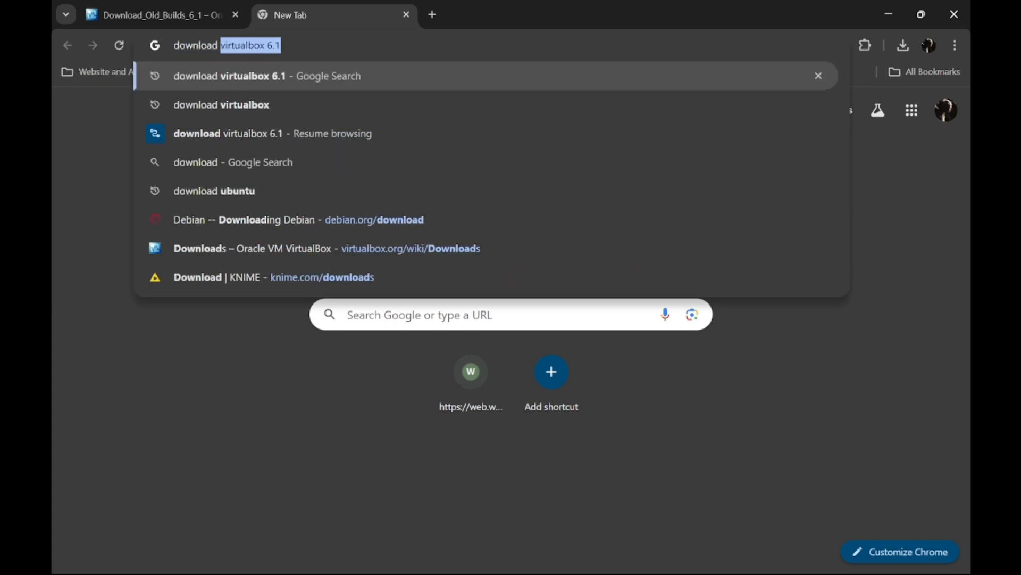
type("debian 12")
key("Return")
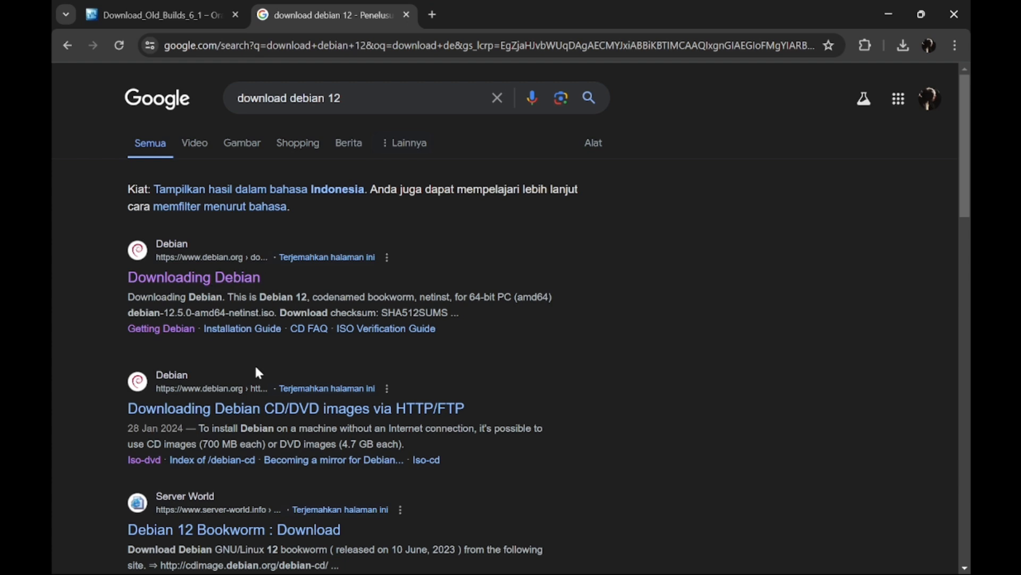
left_click_drag(124, 407, 467, 407)
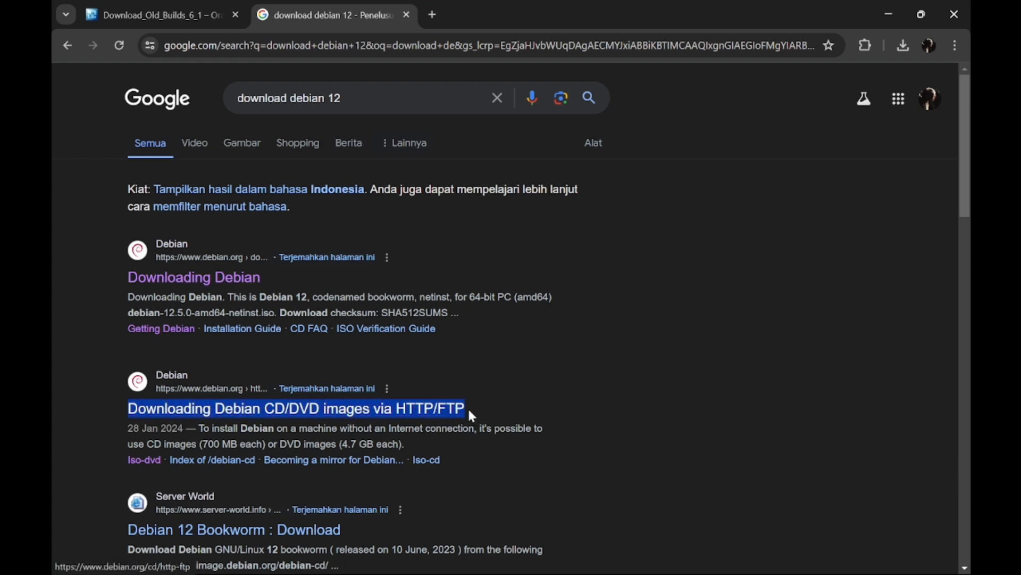
left_click(420, 414)
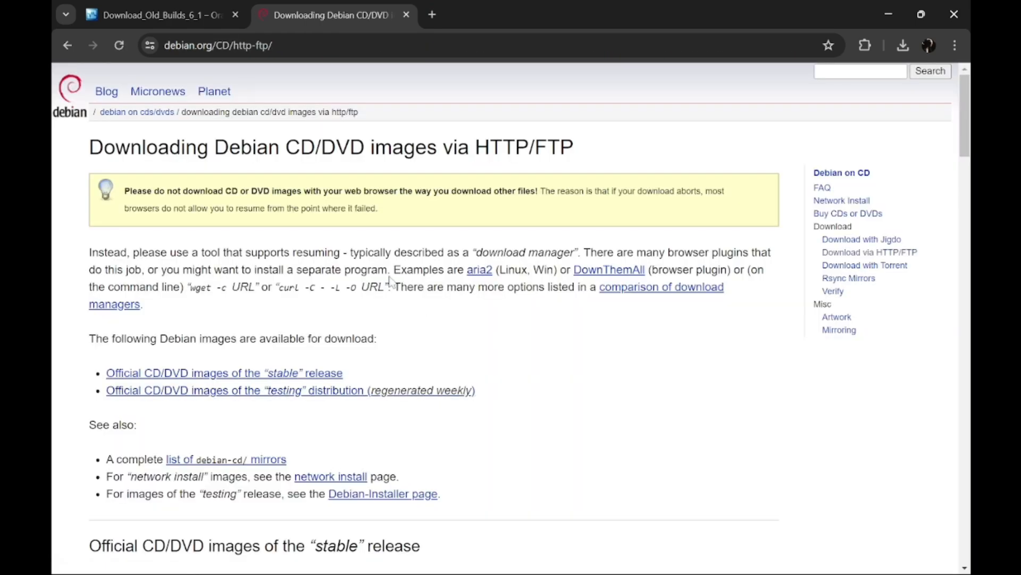
Scroll down to the listing with debian-12.5.0-amd64-DVD-1.iso (3.7G).
scroll(390, 280, "down", 8)
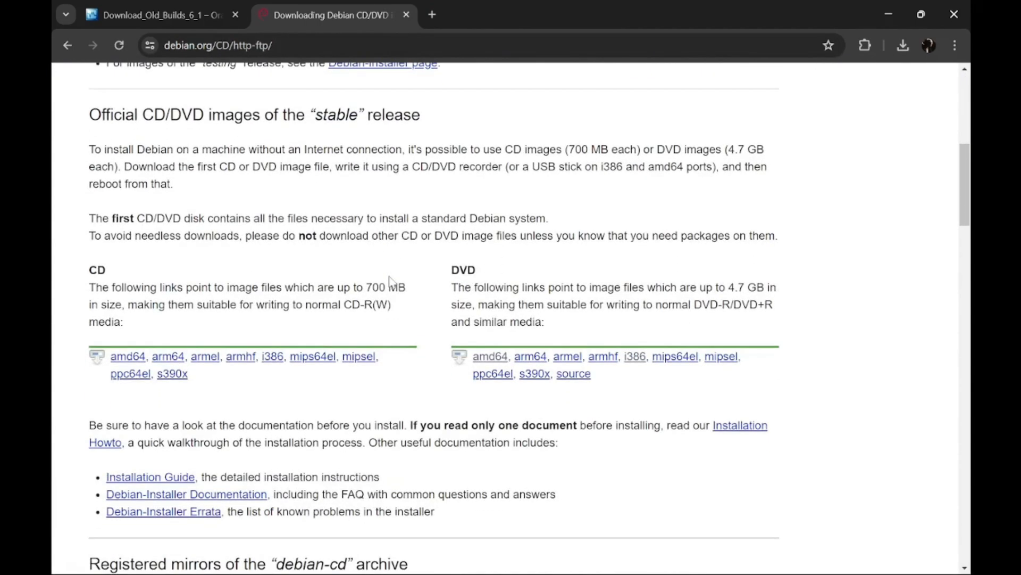
scroll(390, 281, "down", 3)
scroll(390, 281, "up", 7)
scroll(390, 280, "down", 3)
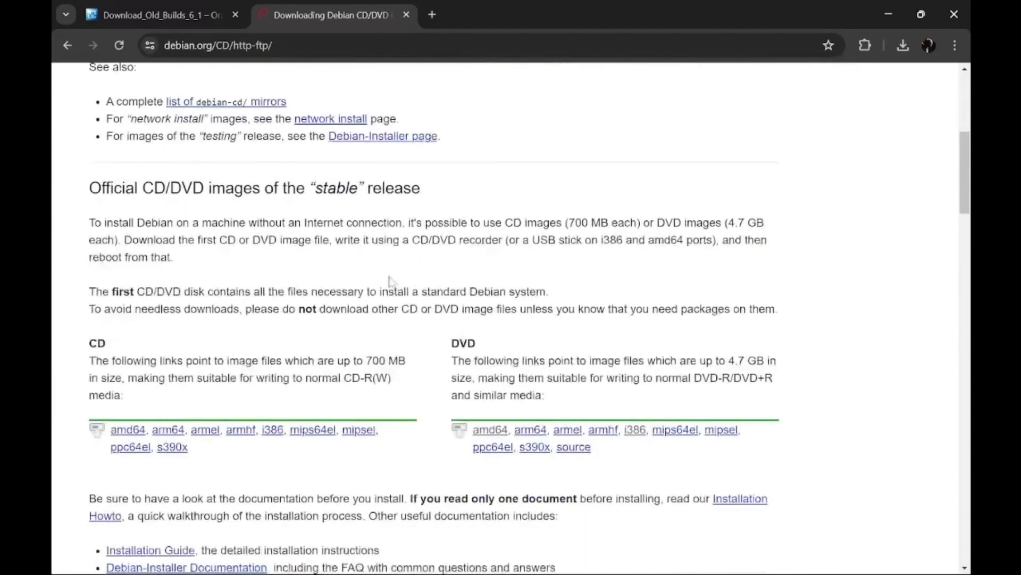
scroll(390, 280, "down", 7)
scroll(392, 281, "up", 3)
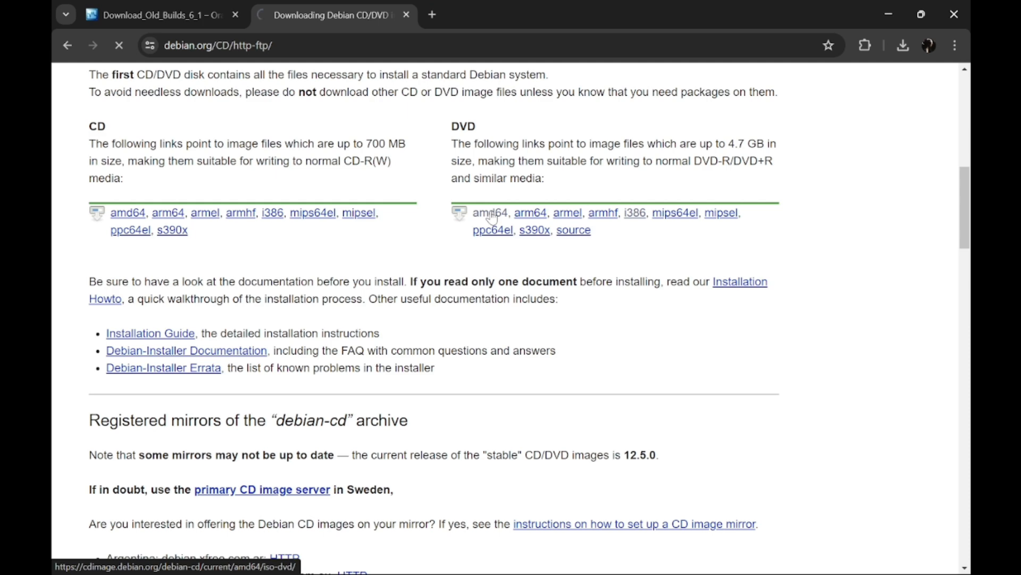
scroll(288, 203, "down", 8)
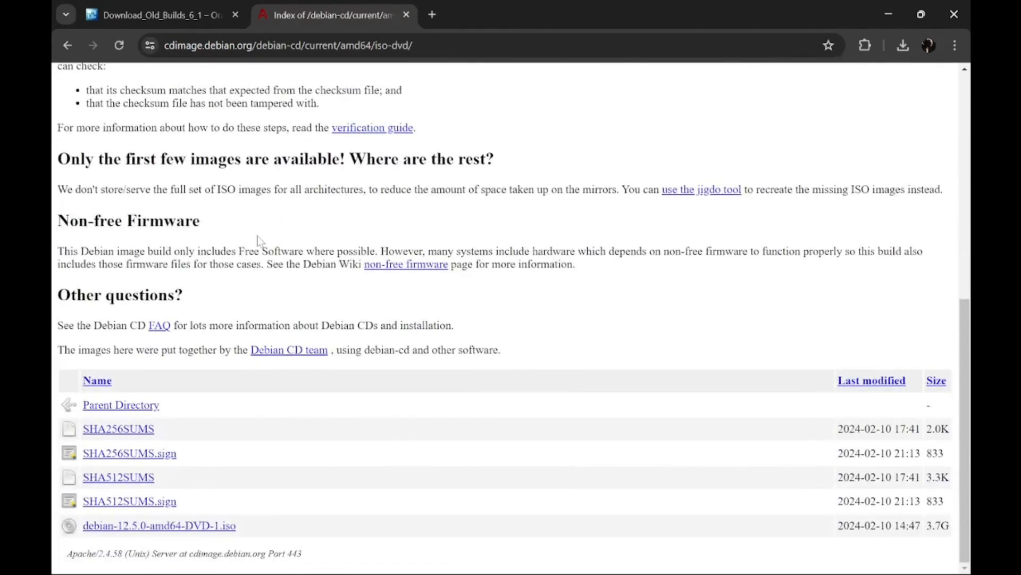
Start downloading debian-12.5.0-amd64-DVD-1.iso (3.7G), then cancel it from the downloads list.
mouse_move(61, 533)
left_mouse_down()
mouse_move(211, 527)
mouse_move(59, 523)
left_mouse_up()
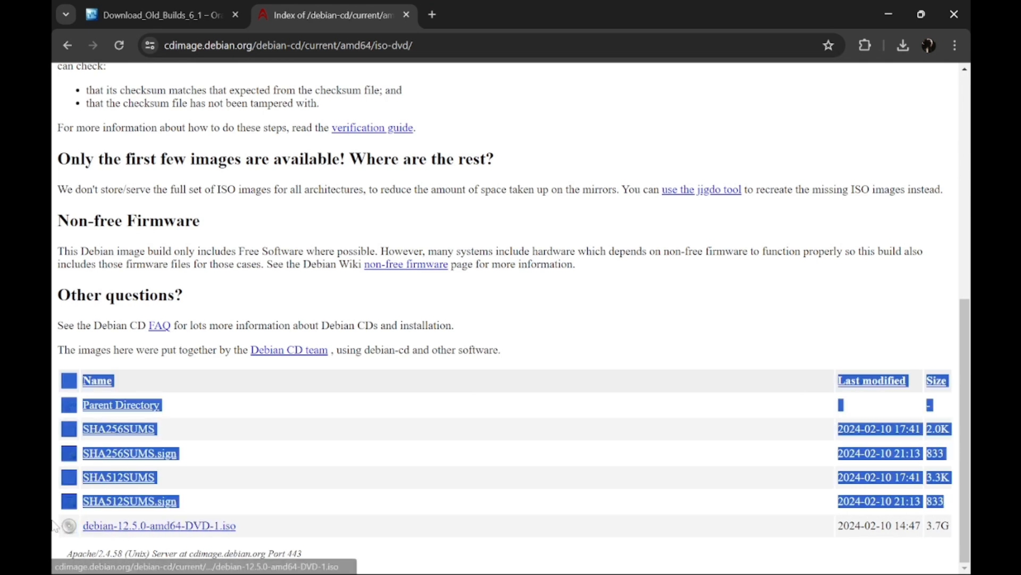
left_click(60, 522)
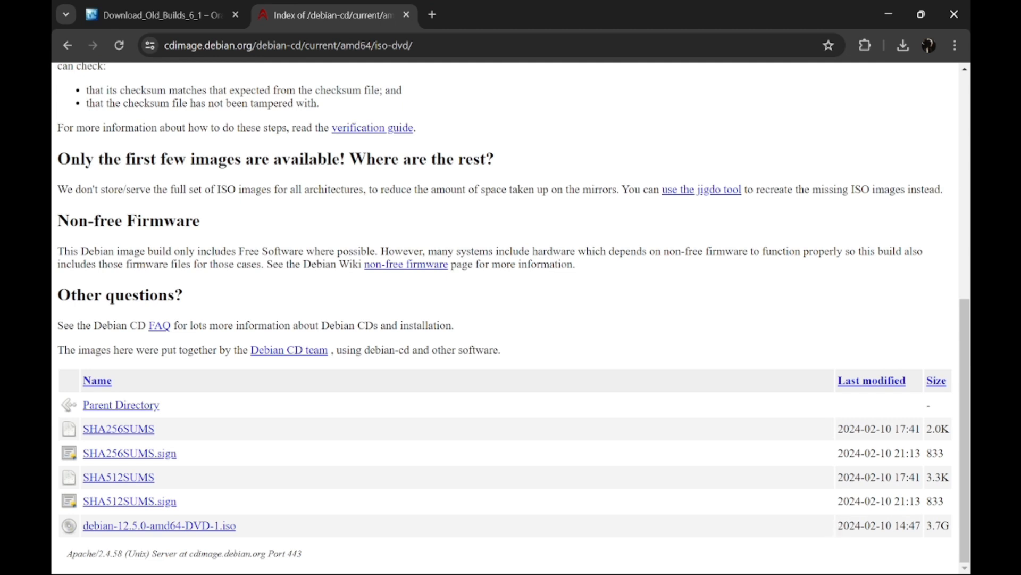
left_click_drag(838, 526, 958, 530)
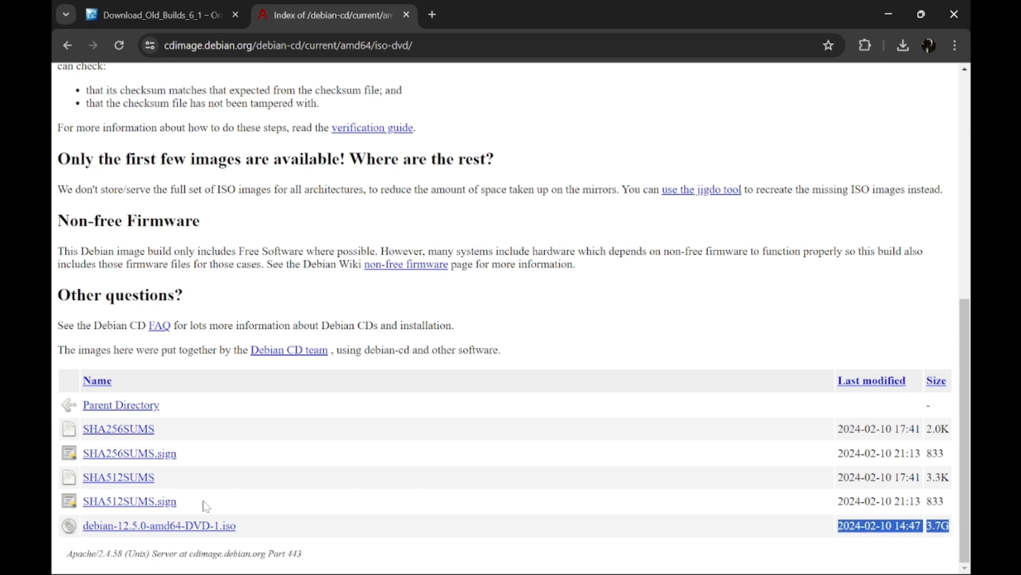
left_click(200, 531)
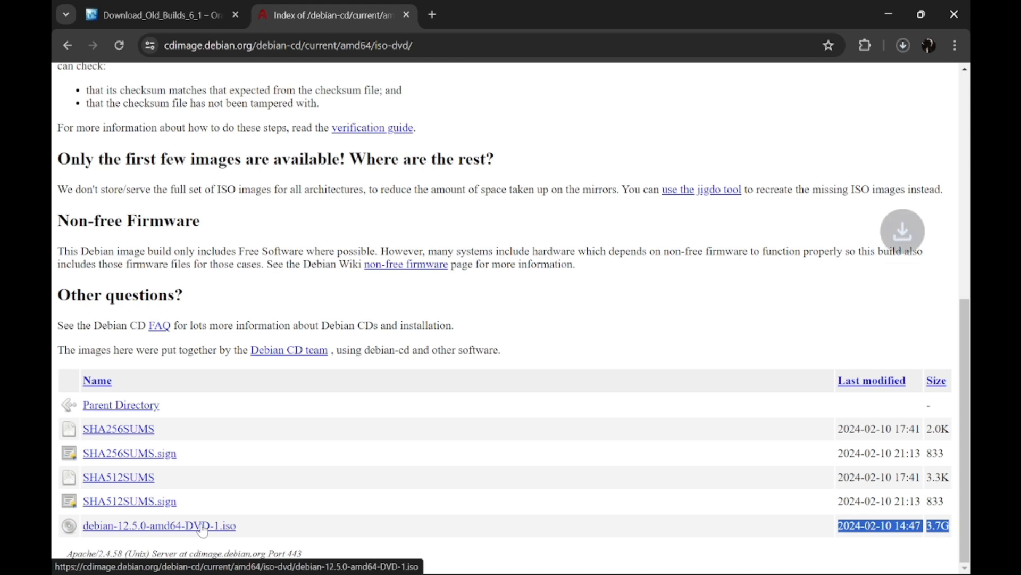
left_click(904, 46)
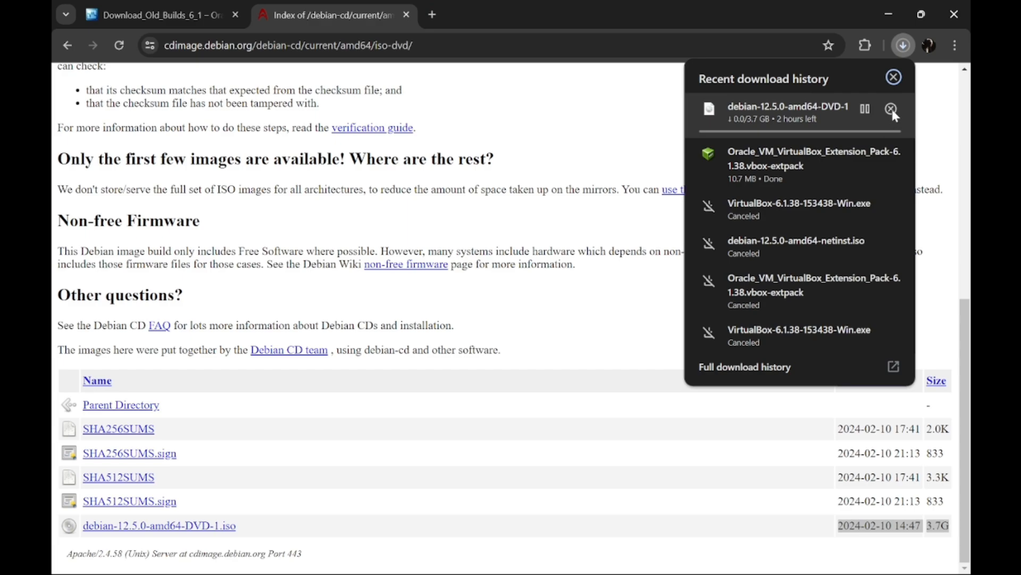
left_click(891, 109)
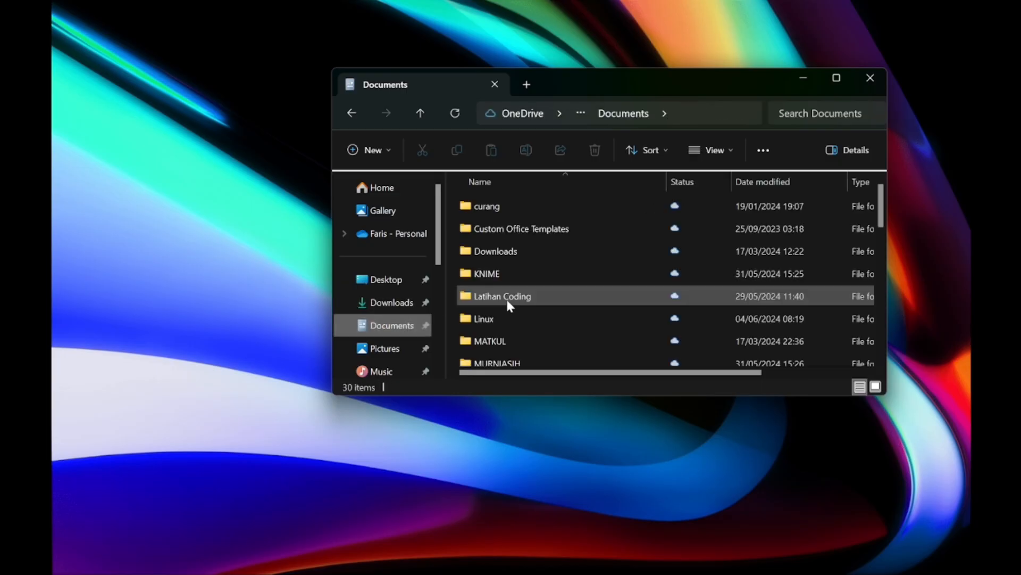
Open the Linux folder and fetch VirtualBox-6.1.38-153438-Win from OneDrive.
left_click(515, 319)
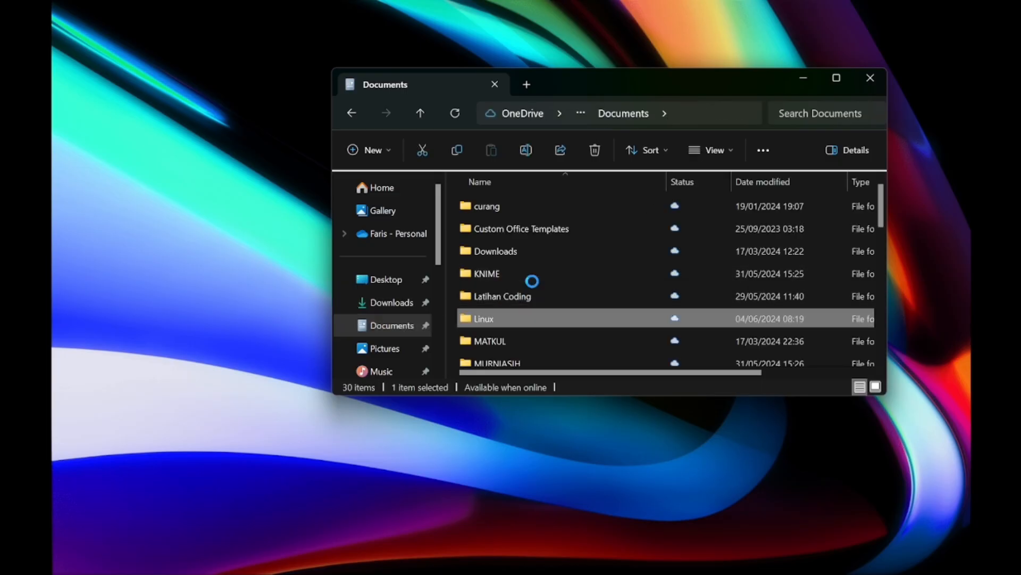
double_click(519, 318)
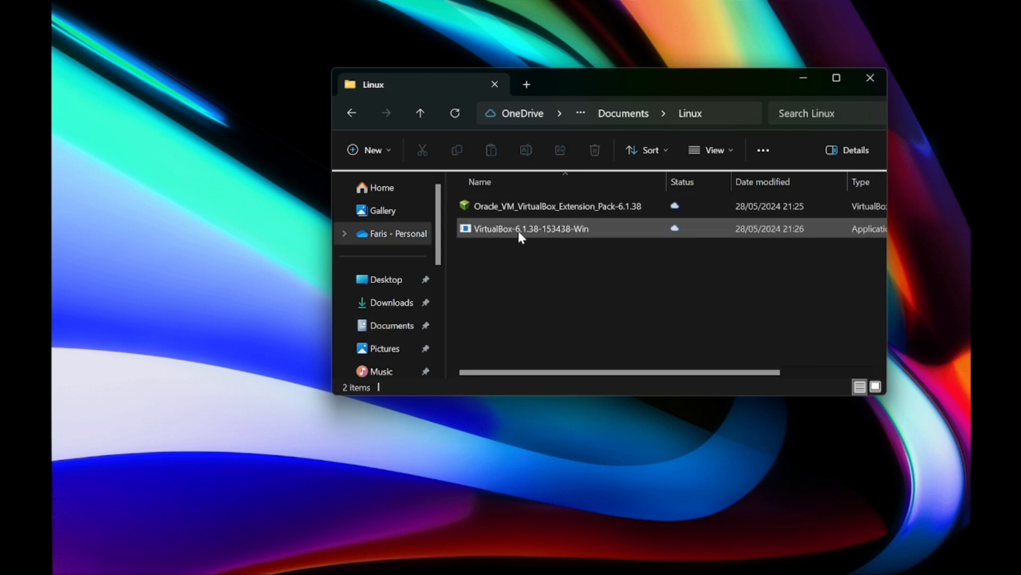
double_click(519, 232)
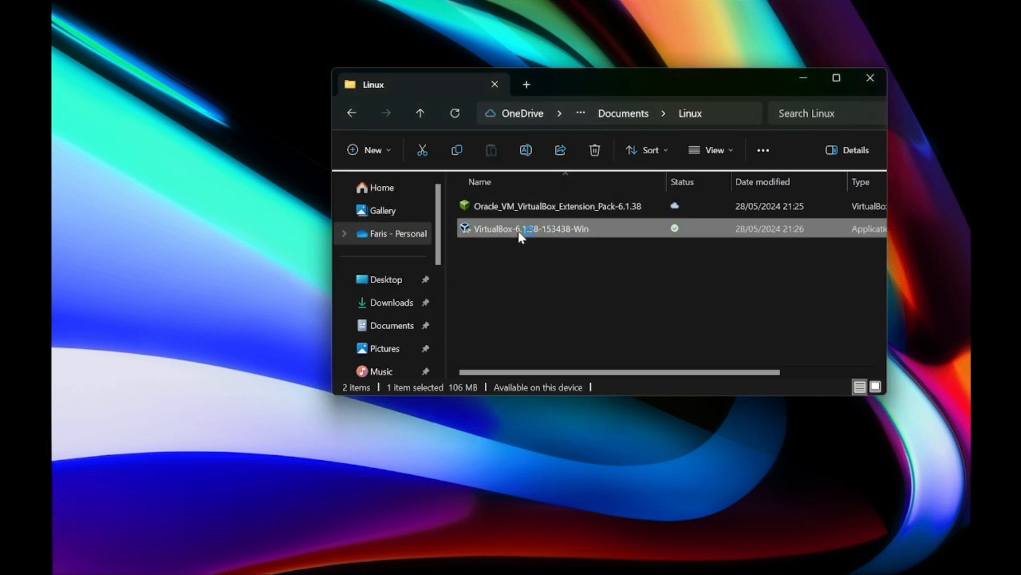
Install VirtualBox 6.1.38 with default features, all shortcuts and the network reset accepted.
double_click(520, 234)
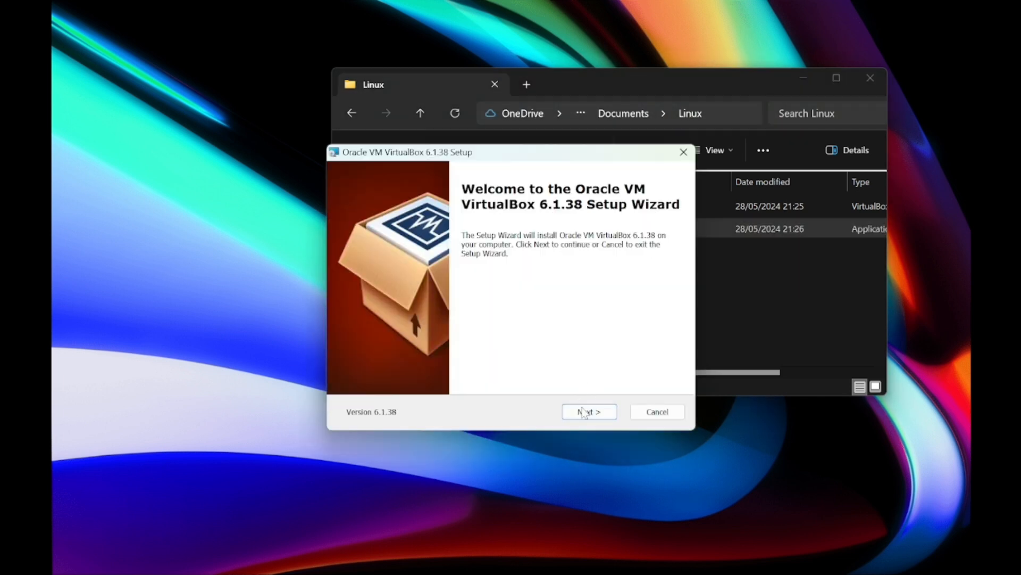
left_click(586, 412)
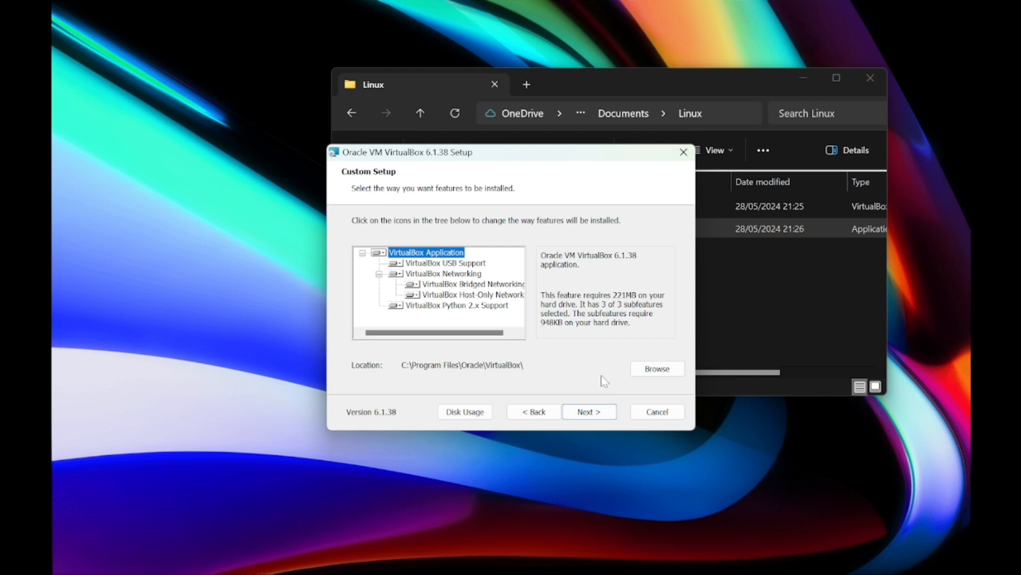
left_click(586, 412)
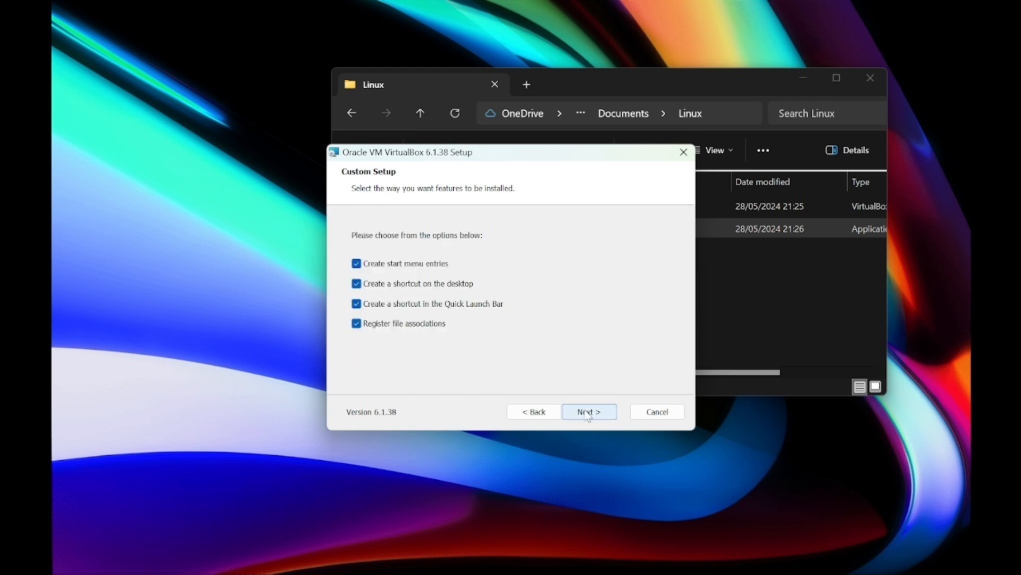
left_click(594, 415)
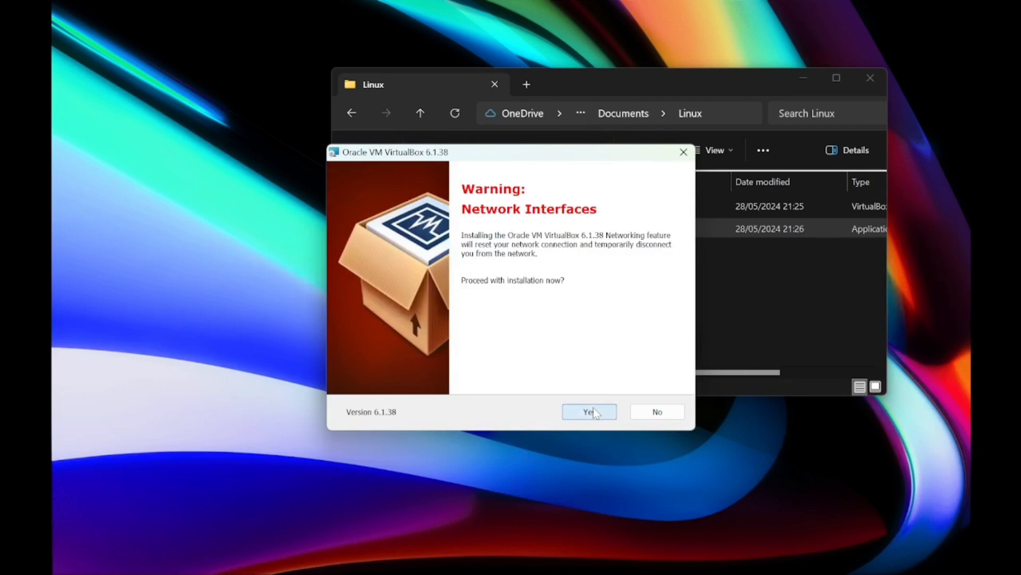
left_click(593, 412)
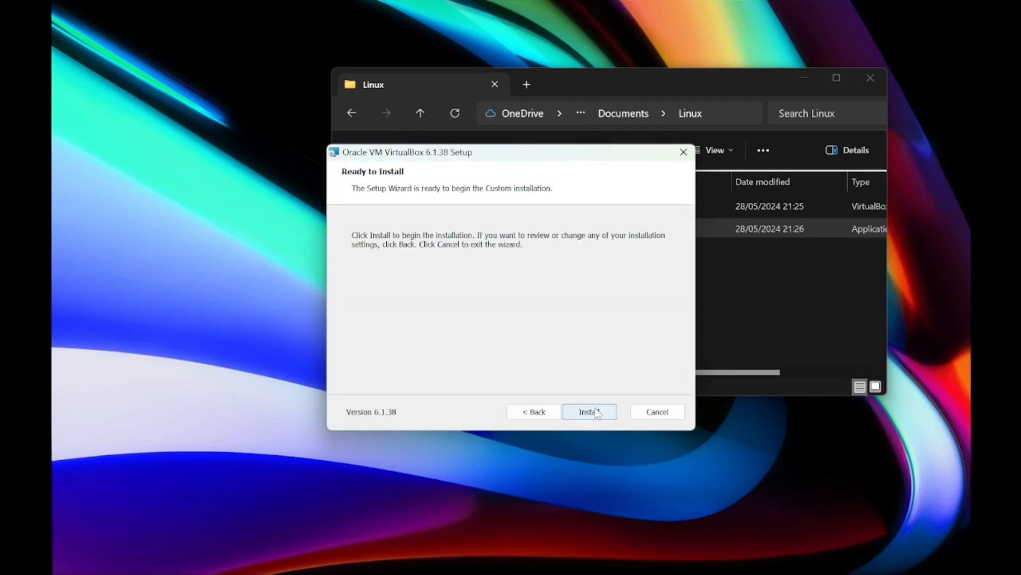
left_click(596, 413)
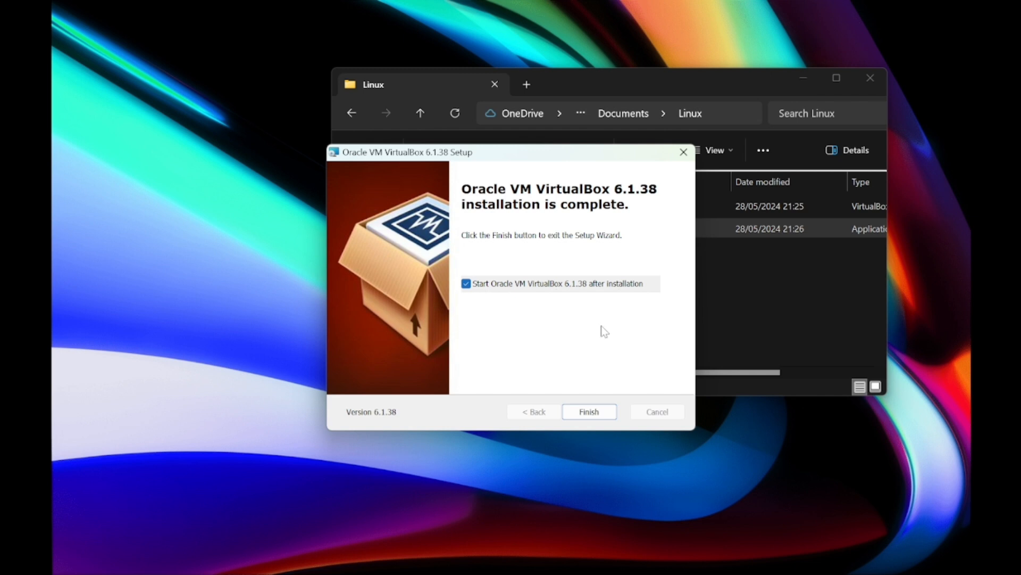
left_click(601, 412)
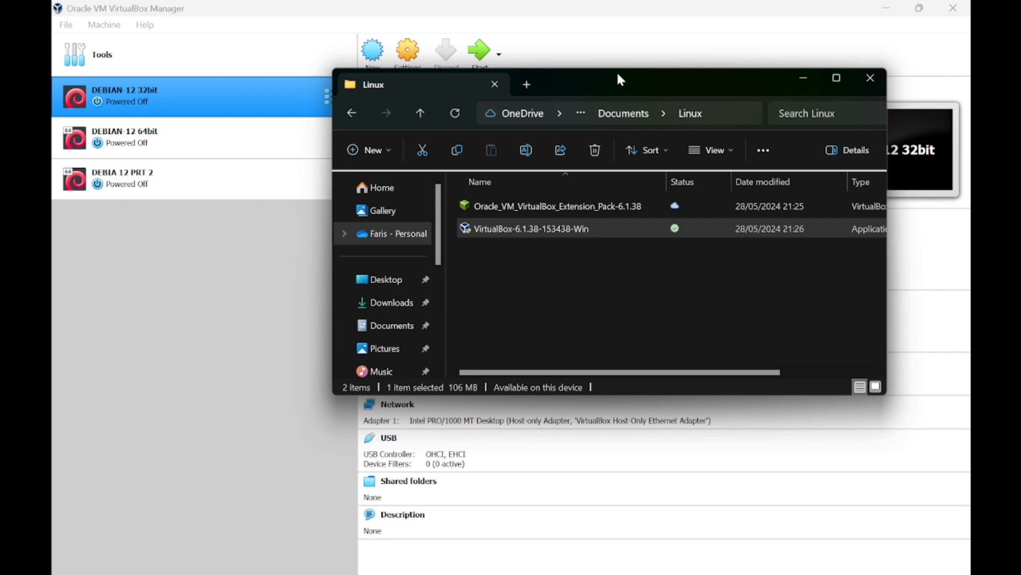
Open the 6.1.38 Extension Pack file, choose Reinstall and agree to its license.
left_click(553, 210)
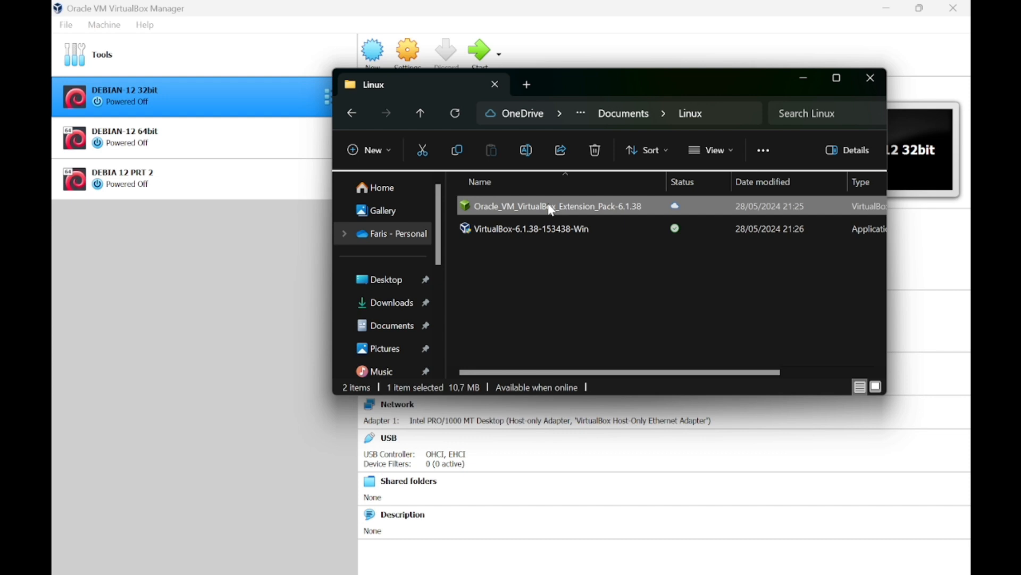
double_click(553, 210)
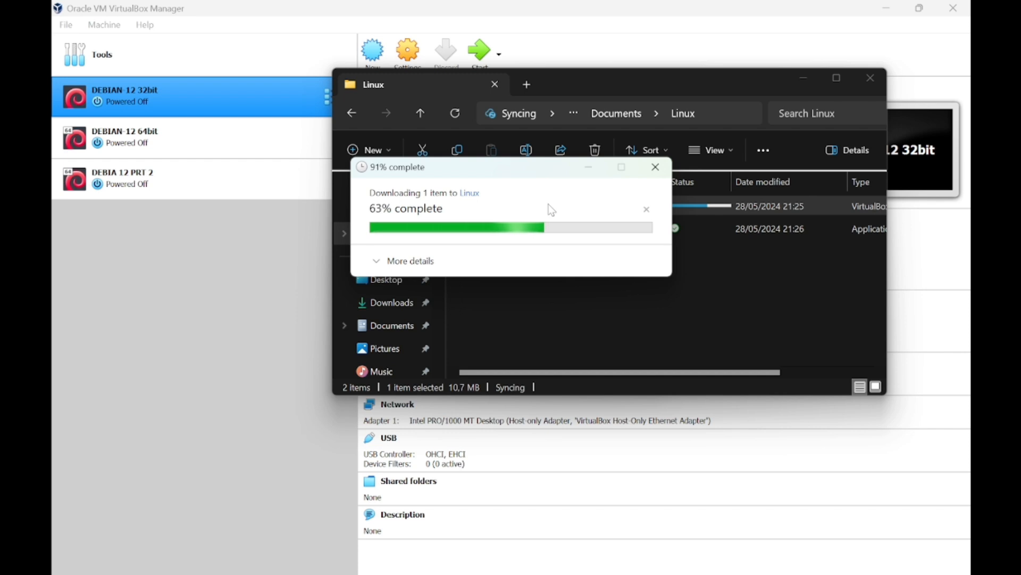
double_click(553, 211)
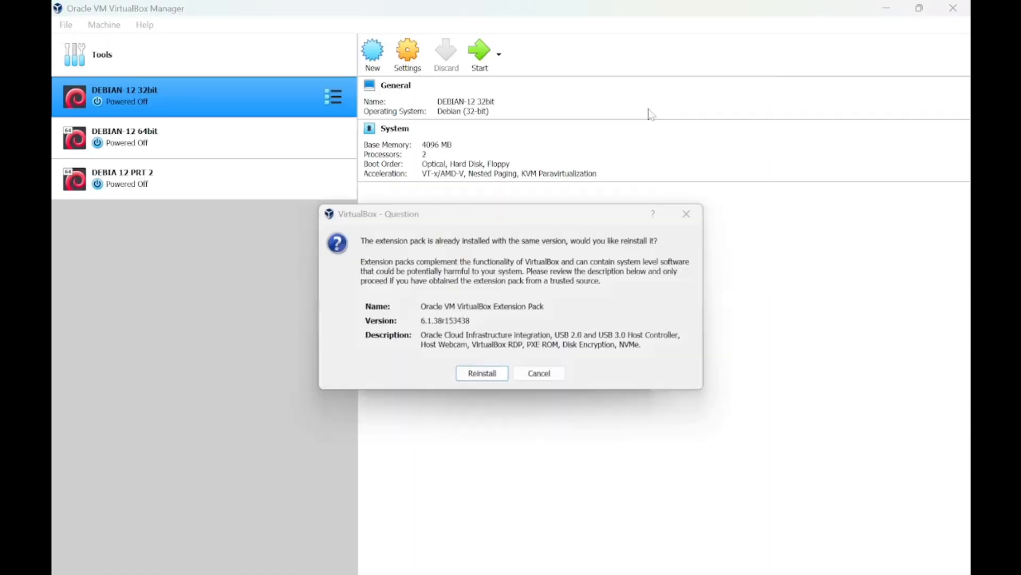
left_click(512, 363)
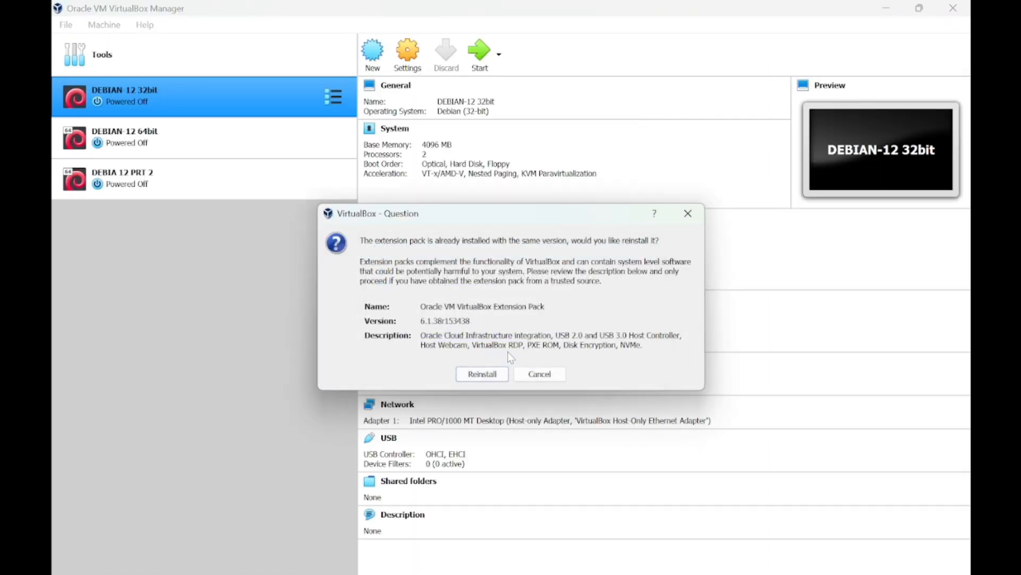
left_click(482, 374)
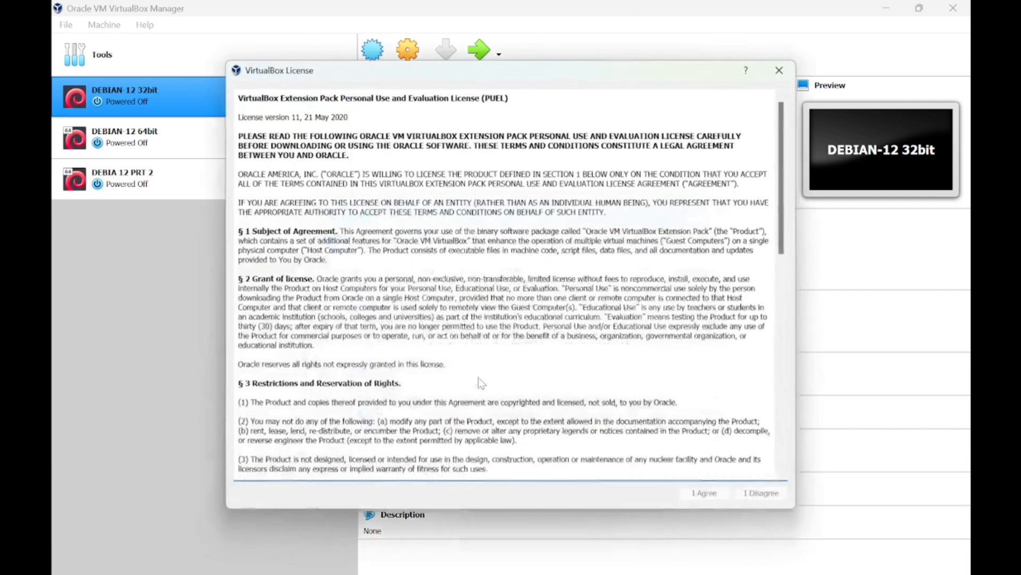
scroll(322, 340, "down", 10)
scroll(321, 340, "down", 5)
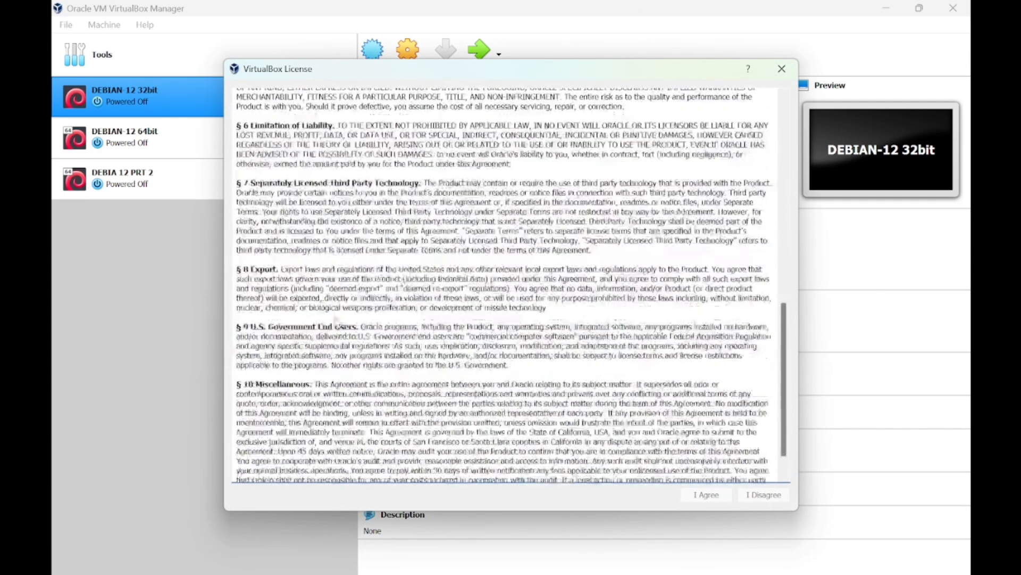
left_click(724, 496)
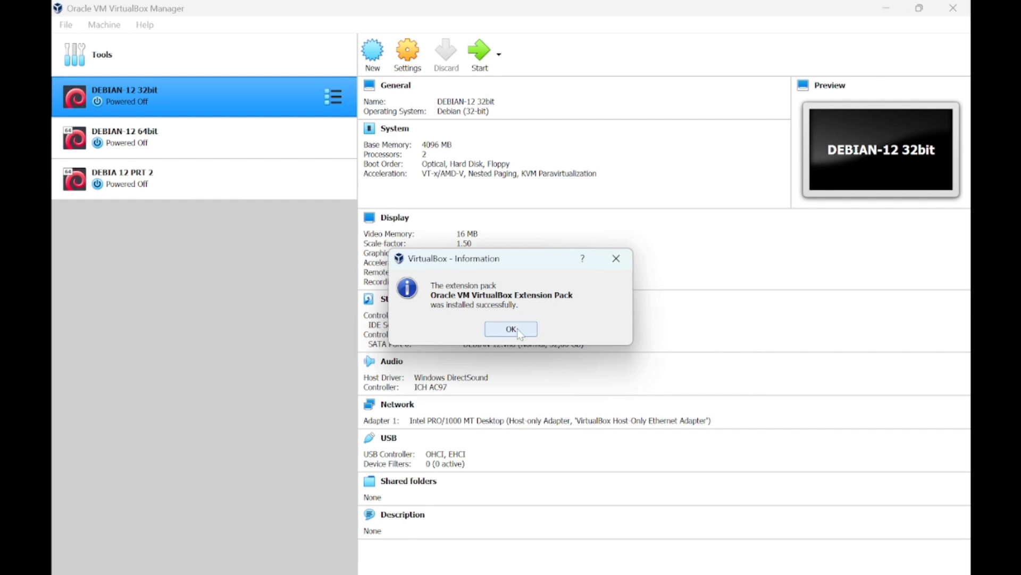
left_click(512, 329)
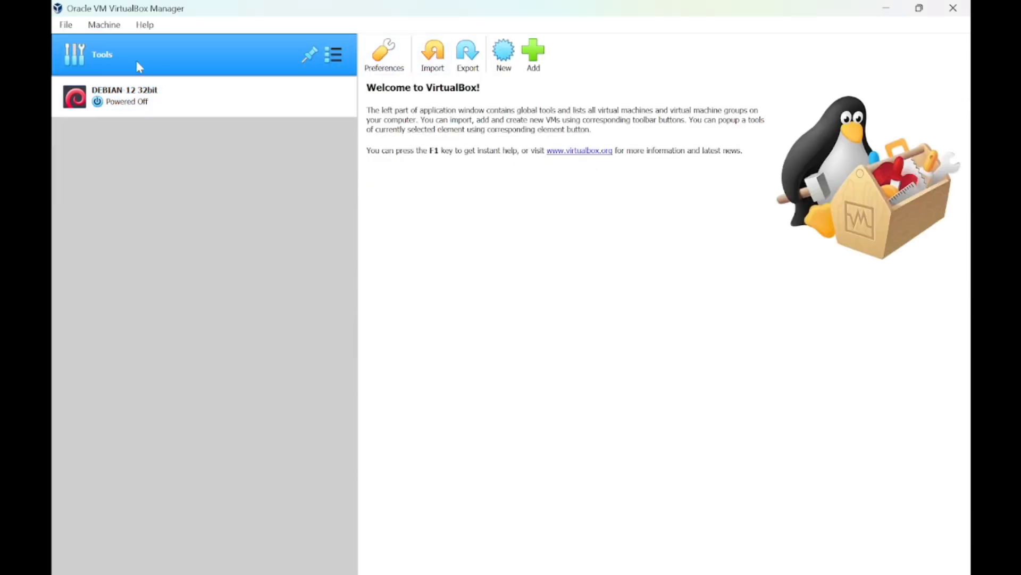
Start a new virtual machine and type the name DEBIAN-12 64bit.
left_click(508, 58)
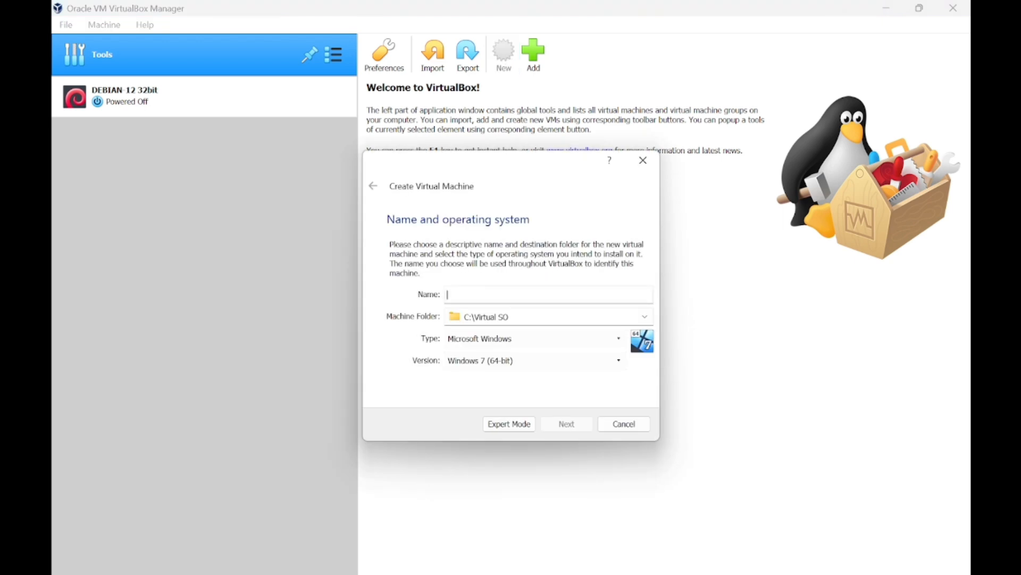
type("De")
key("Caps_Lock")
key("BackSpace")
type("EBIAN-")
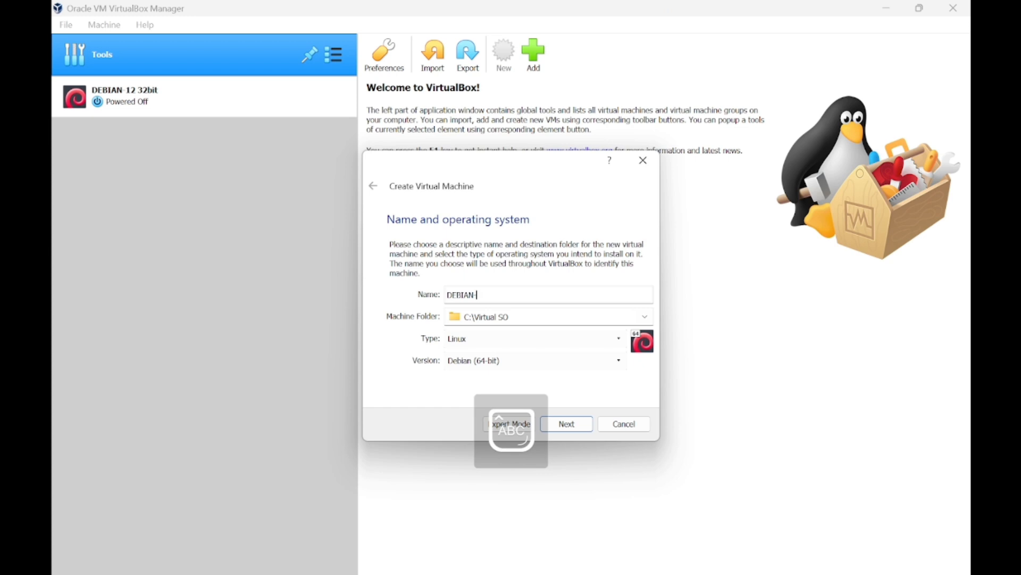
type("12 64")
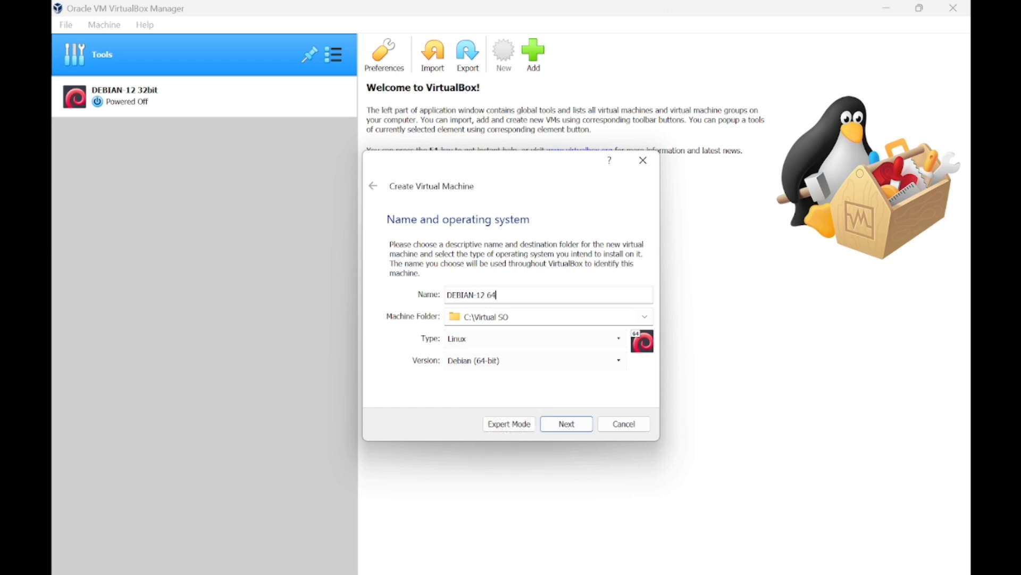
key("Caps_Lock")
type("b")
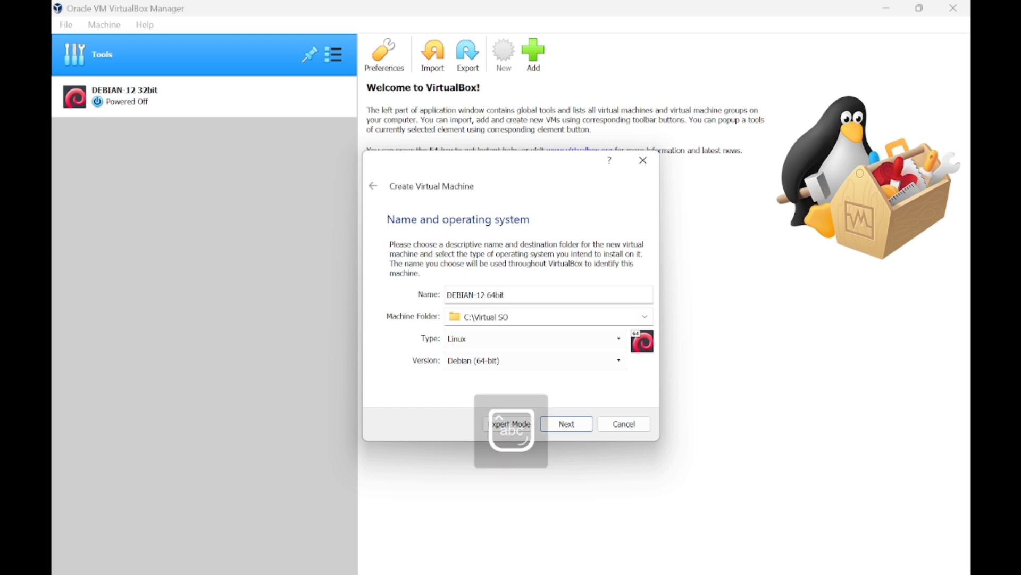
type("it")
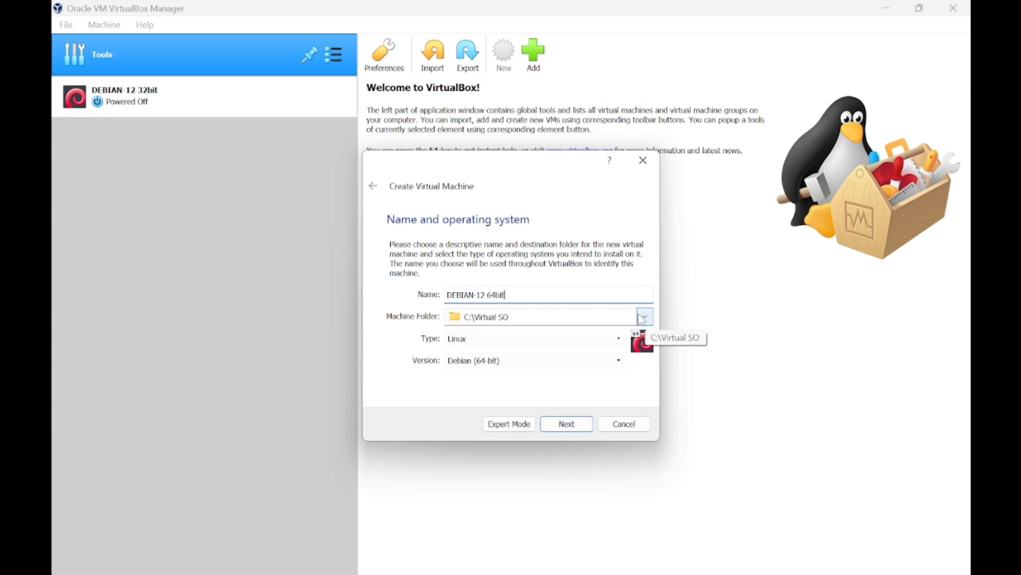
In File Explorer, browse from Documents to the C:\Virtual SO folder.
mouse_move(502, 573)
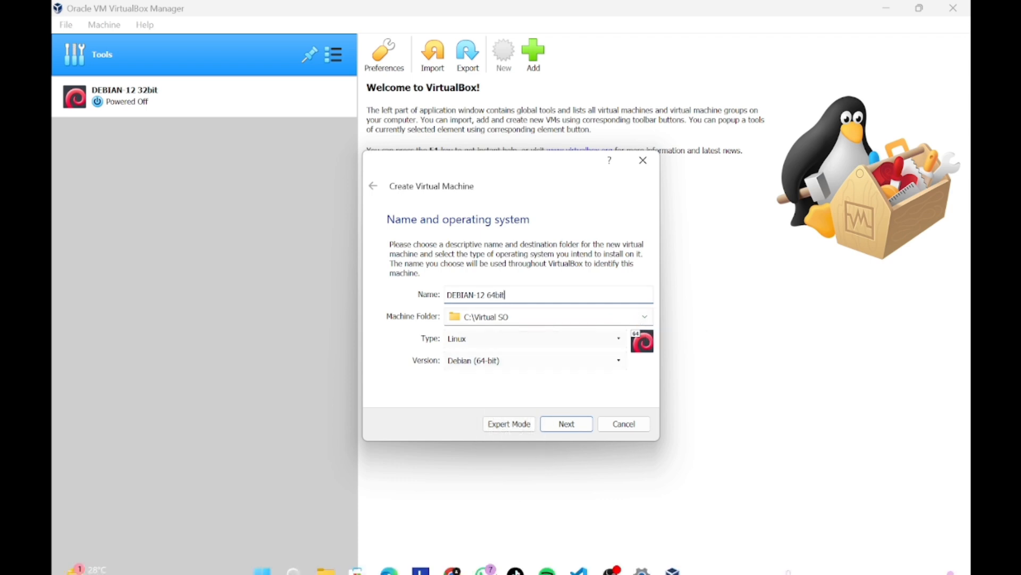
left_click(336, 565)
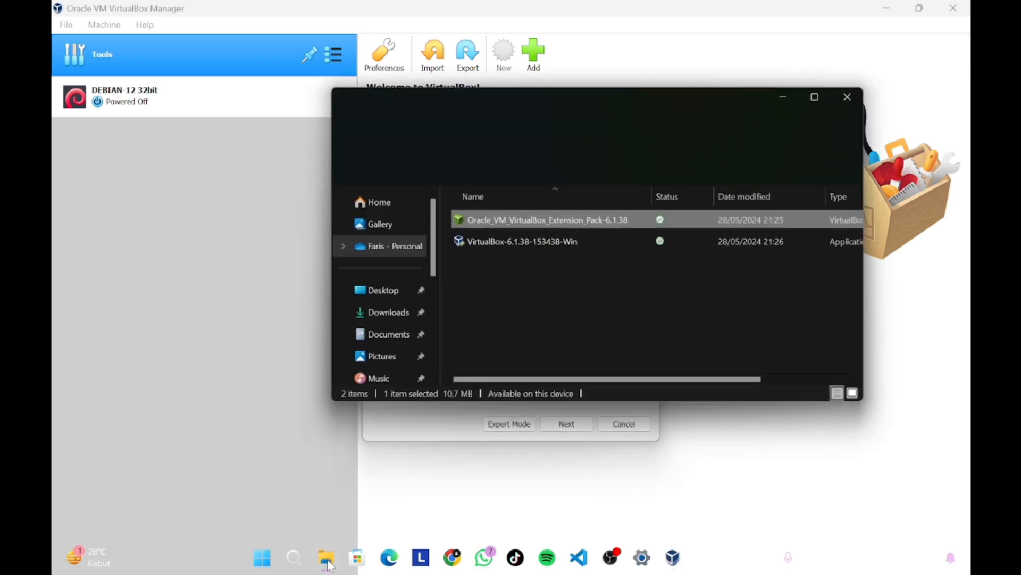
left_click(408, 329)
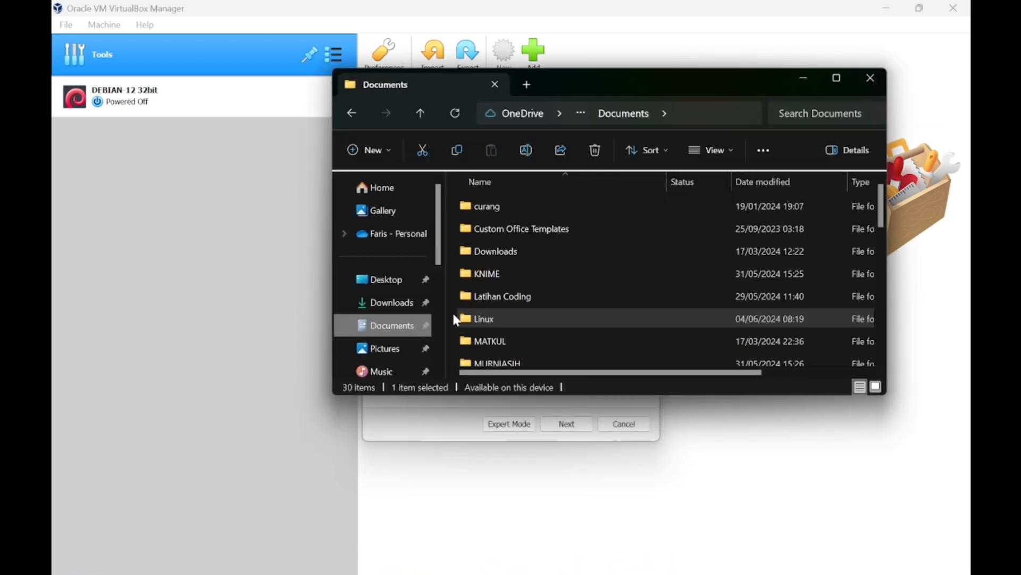
scroll(565, 234, "down", 2)
scroll(569, 242, "down", 4)
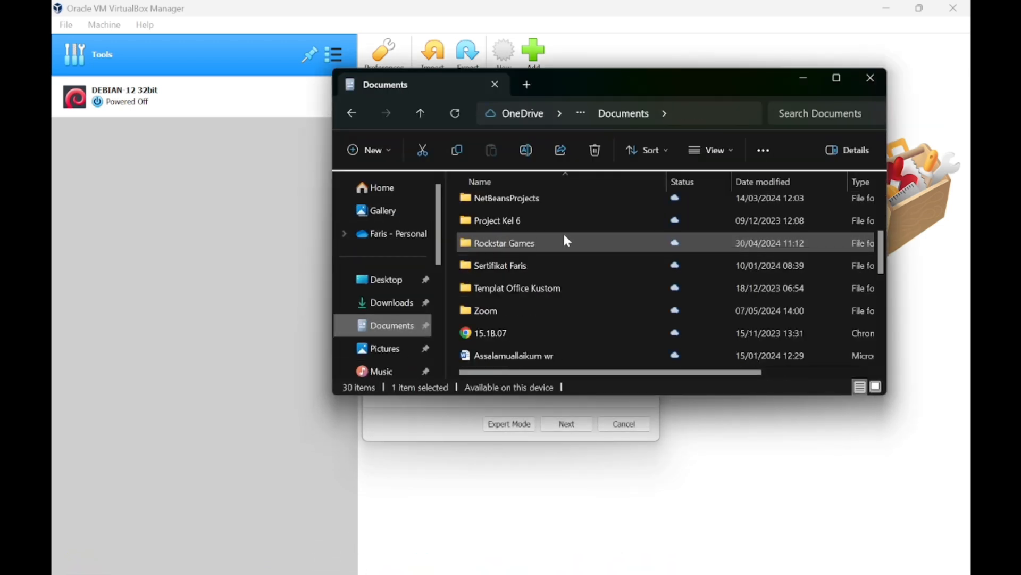
scroll(566, 271, "up", 2)
scroll(564, 274, "up", 4)
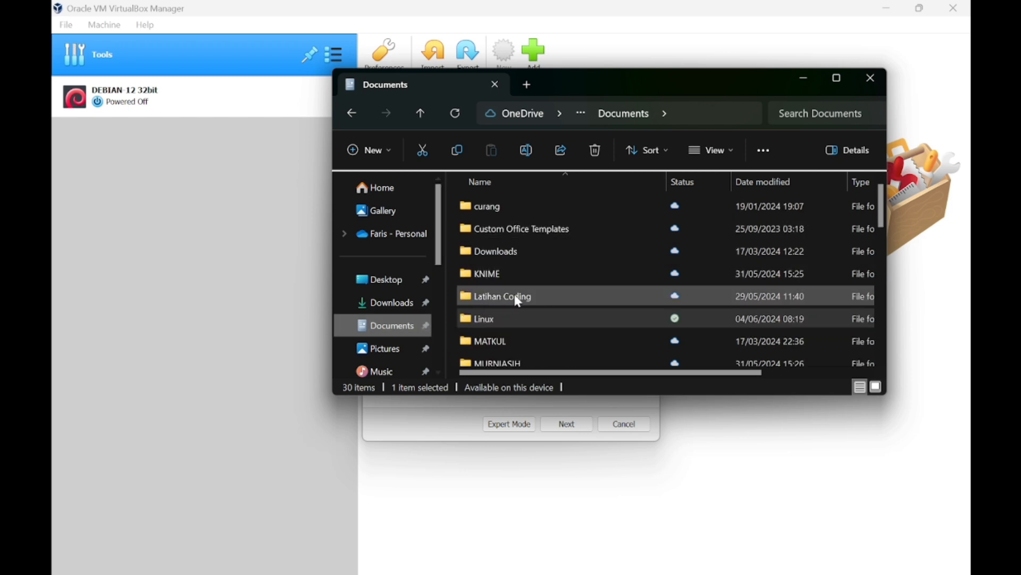
scroll(520, 297, "down", 2)
scroll(393, 325, "down", 4)
left_click(413, 322)
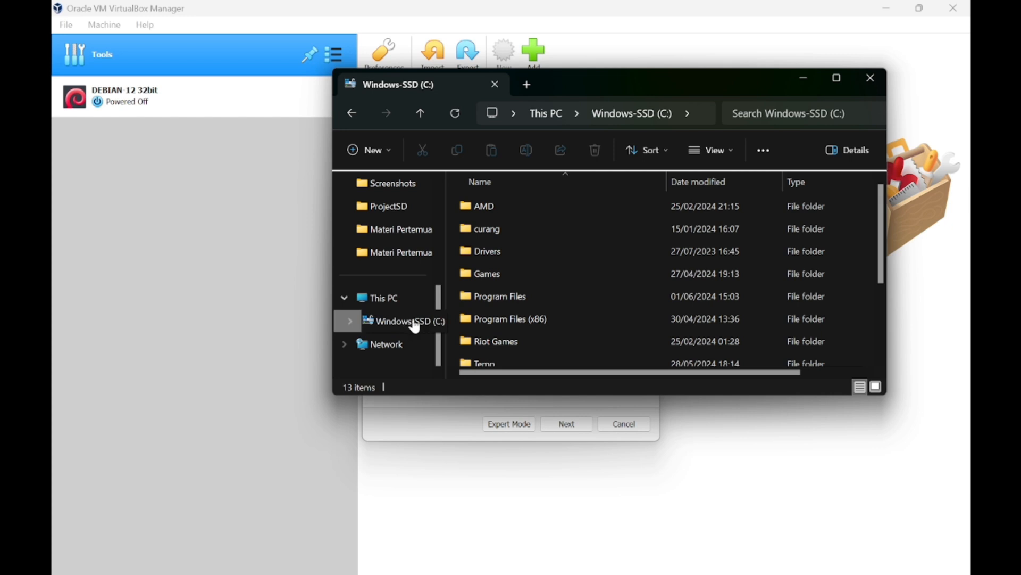
scroll(500, 222, "down", 2)
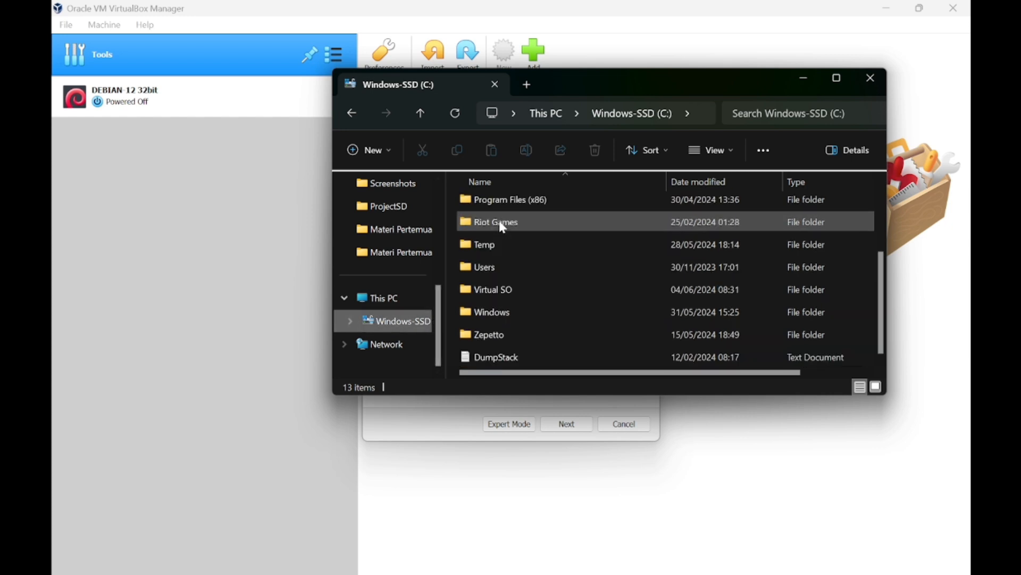
double_click(501, 294)
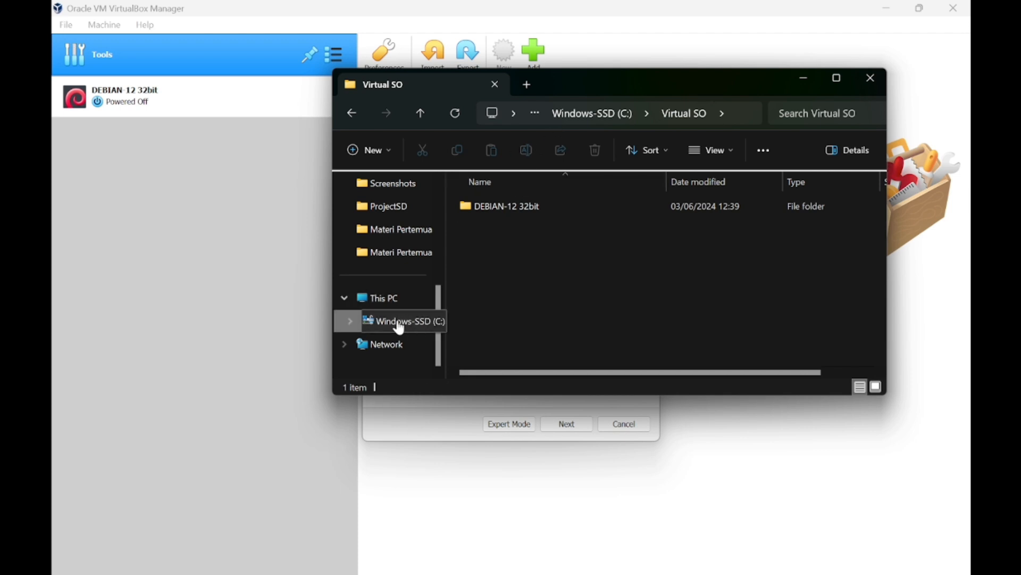
Create a New folder in Virtual SO, delete it, and go back to drive C:.
left_click(367, 150)
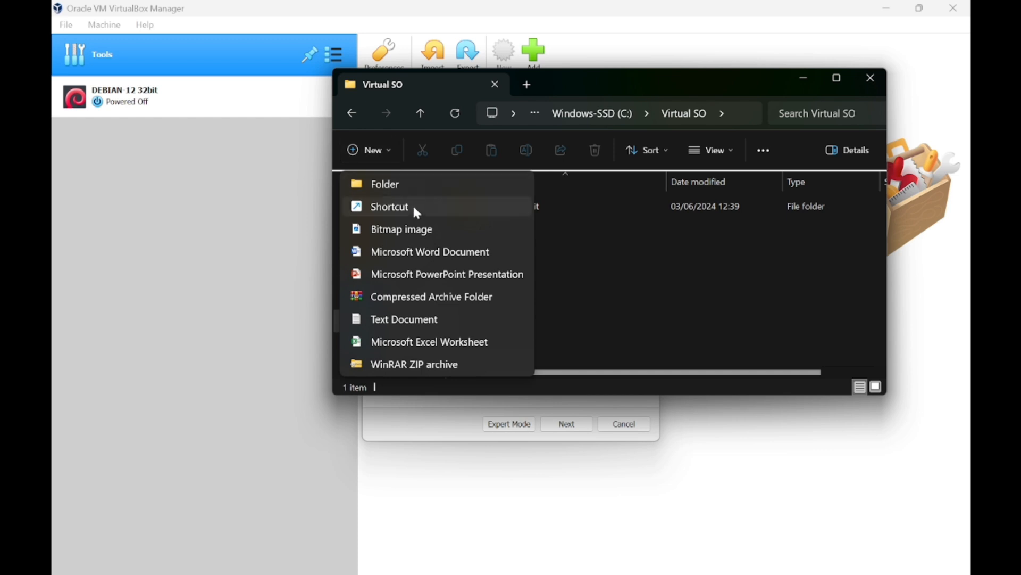
left_click(416, 182)
key("Caps_Lock")
type("D")
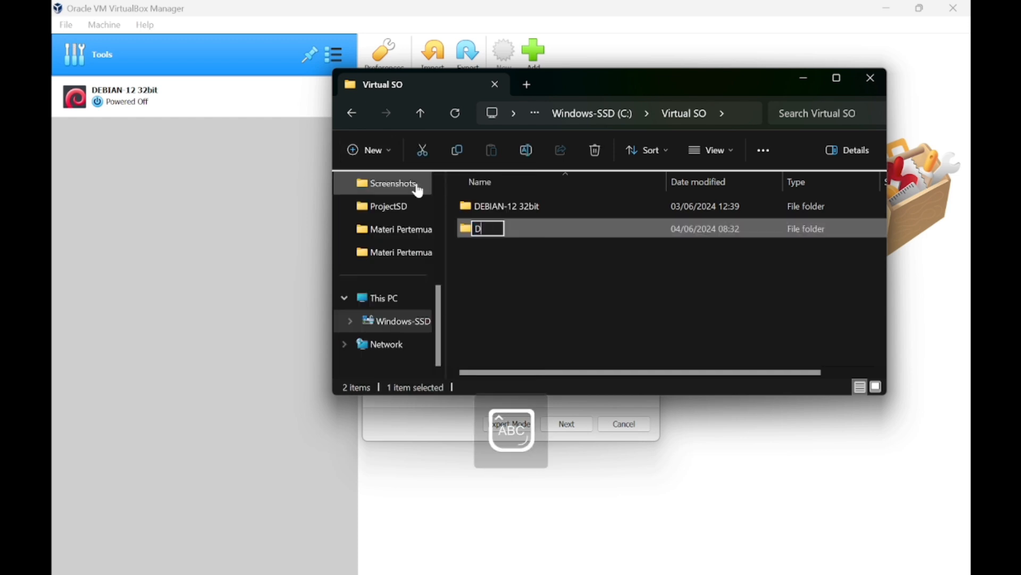
type("E")
key("BackSpace")
key("BackSpace")
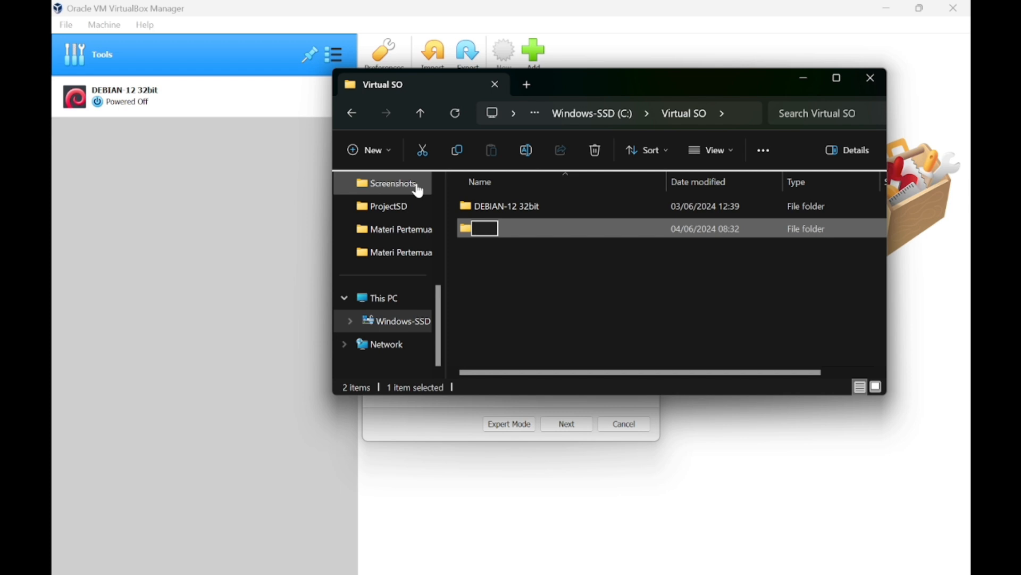
key("Escape")
left_click(483, 280)
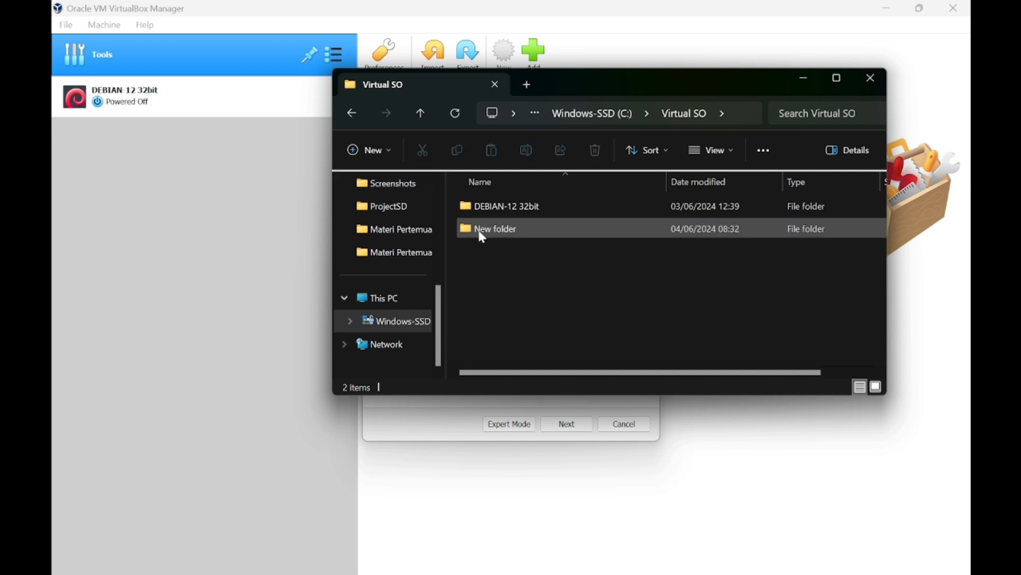
left_click(483, 238)
right_click(485, 230)
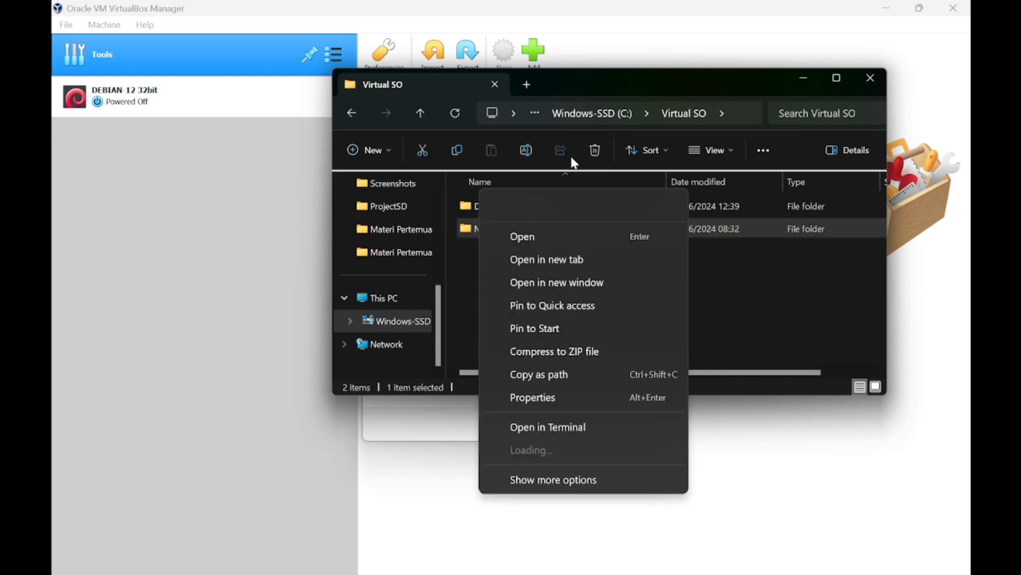
left_click(598, 153)
left_click(598, 153)
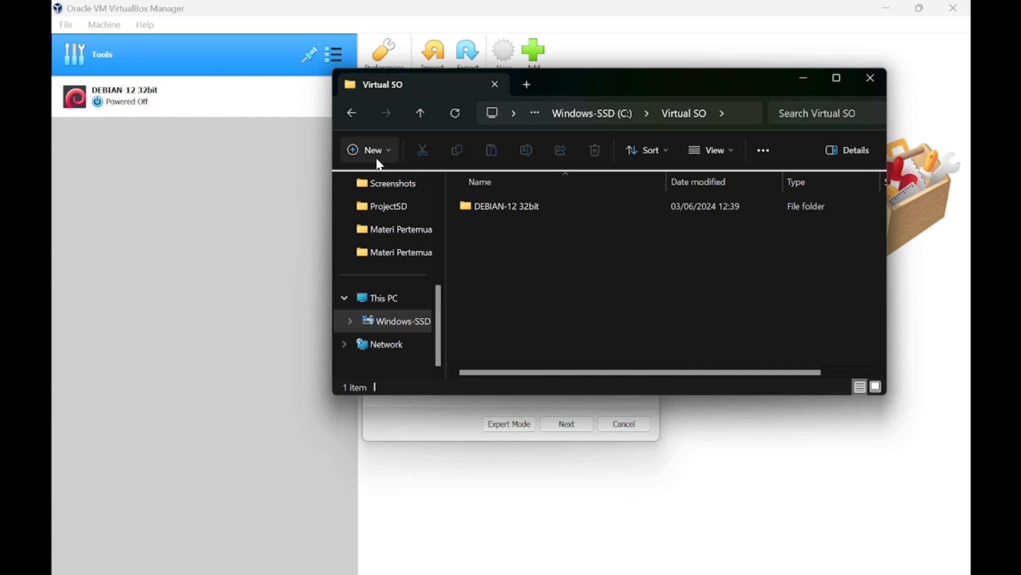
left_click(357, 113)
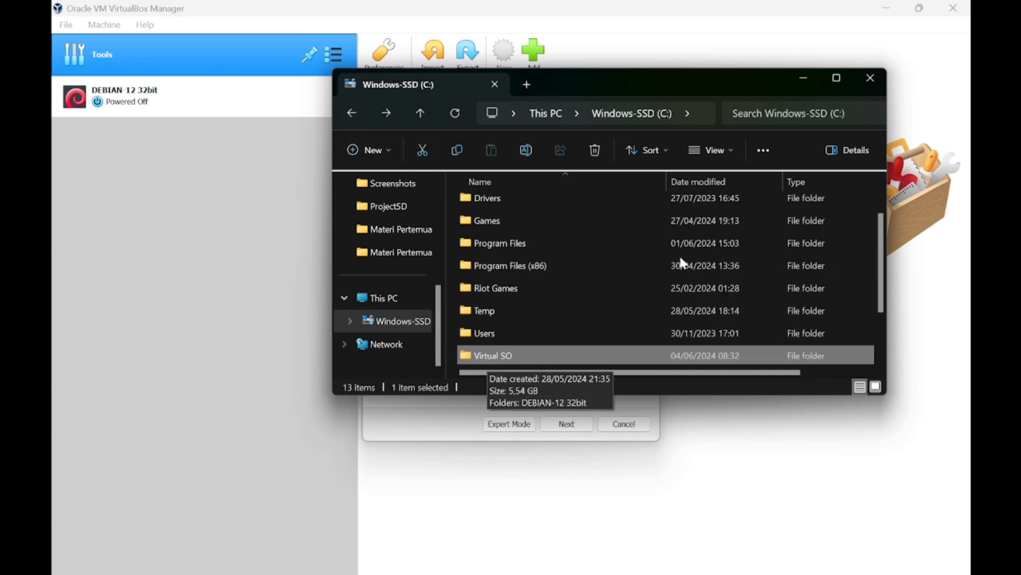
Set the new machine's type to Linux and version to Debian (64-bit).
left_click(805, 82)
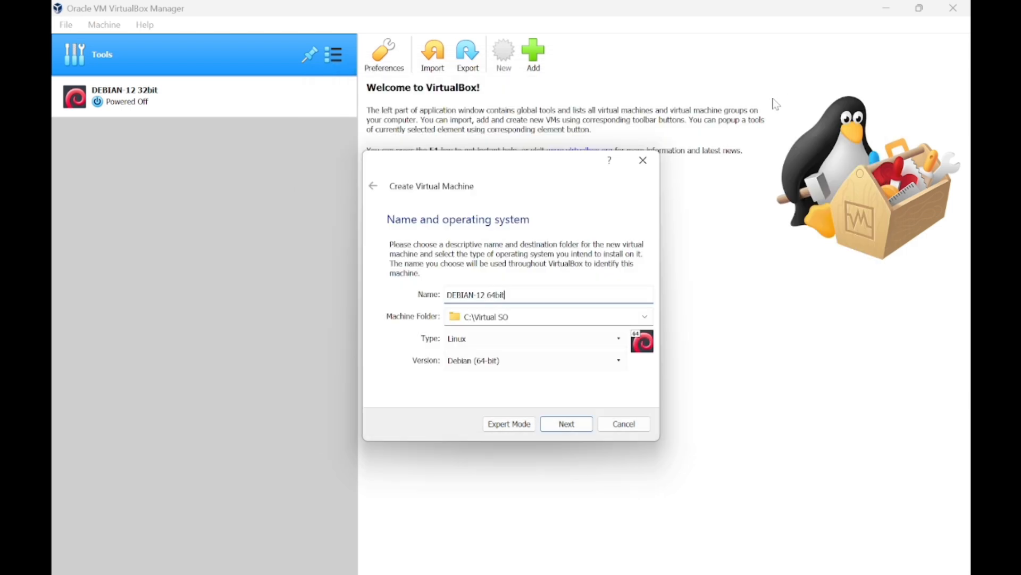
left_click(616, 346)
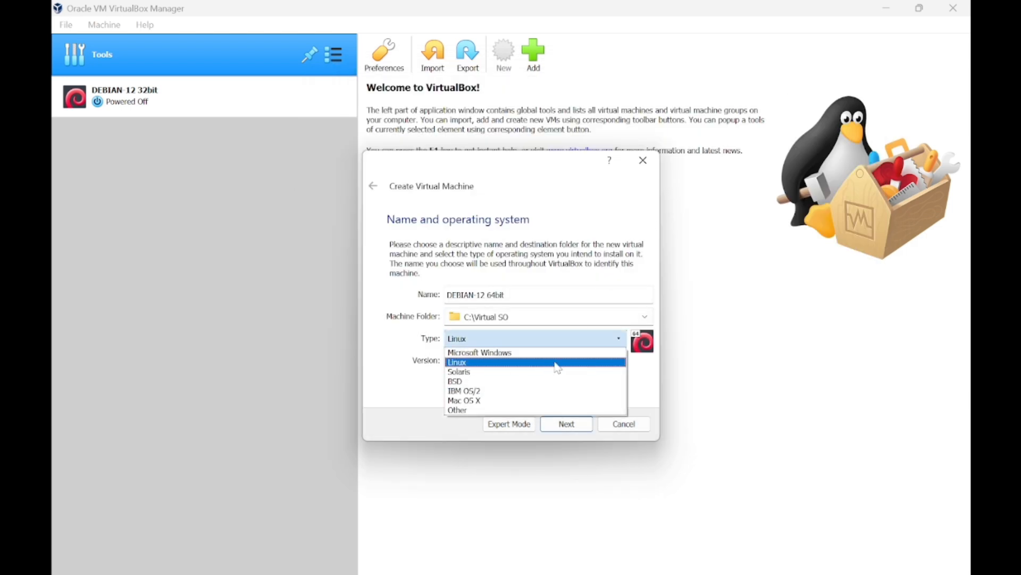
left_click(559, 359)
left_click(613, 363)
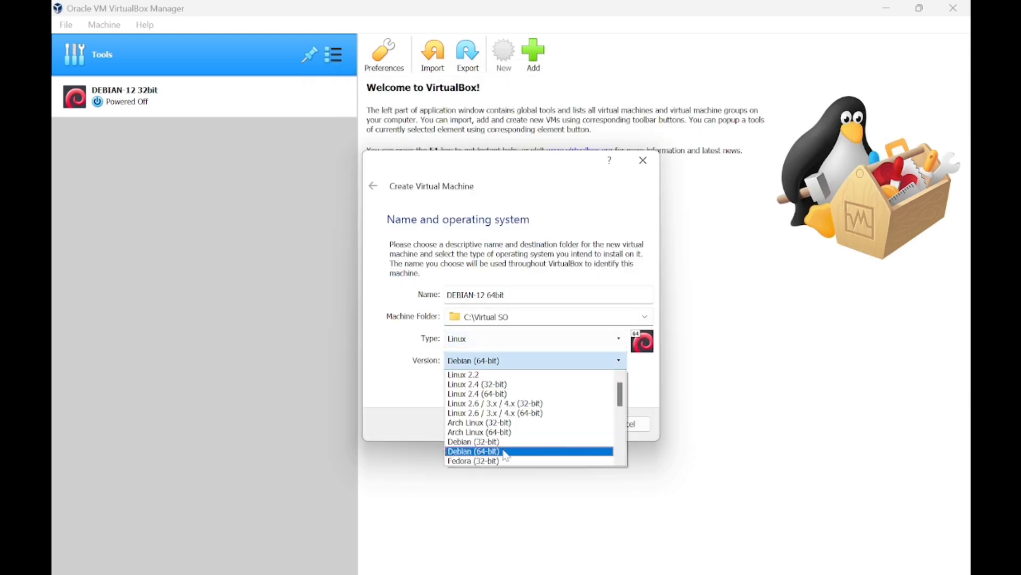
left_click(470, 452)
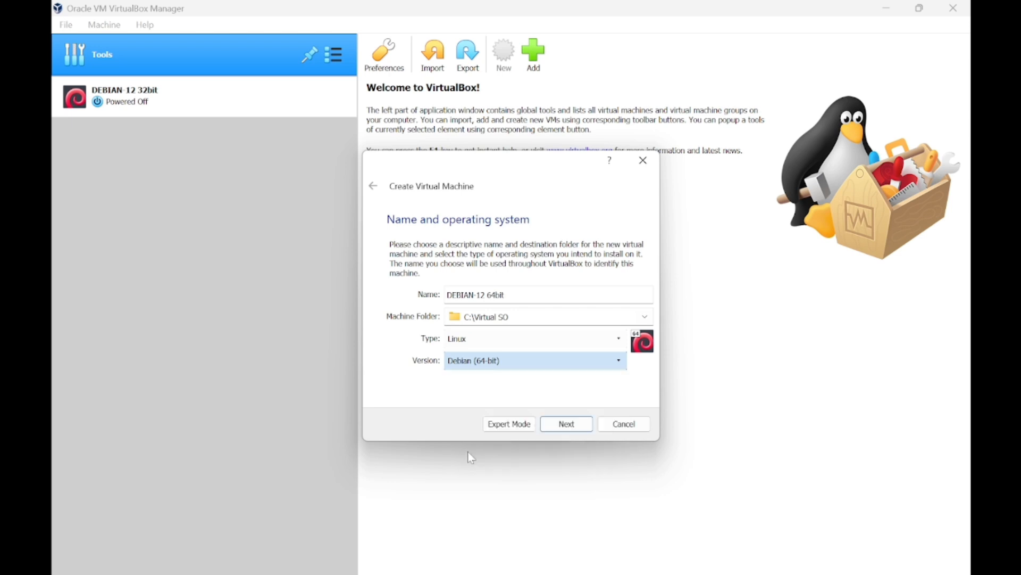
Give the VM 4009 MB of memory, replacing the default 1024 MB.
left_click(566, 424)
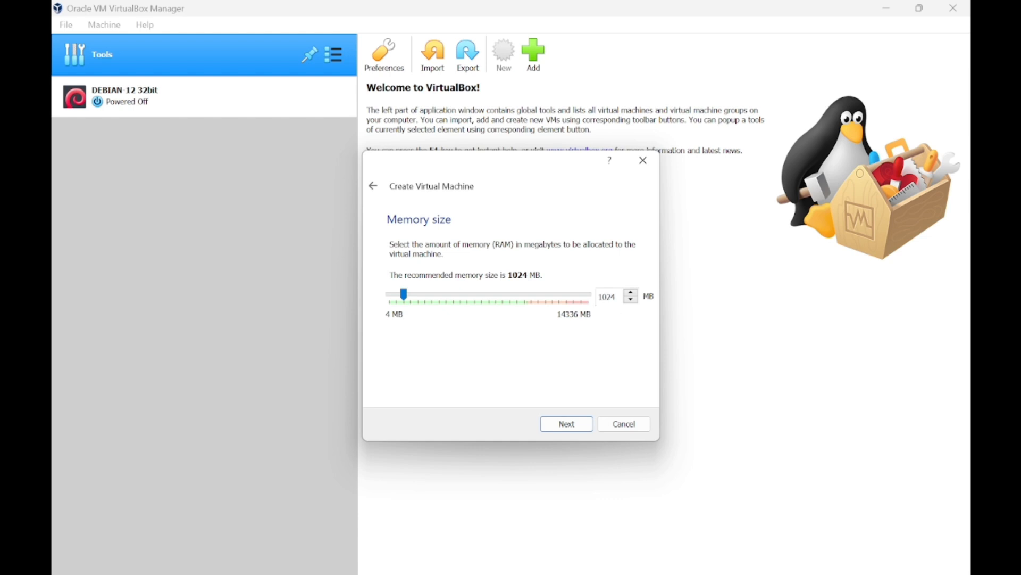
double_click(607, 296)
type("4009")
left_click(585, 430)
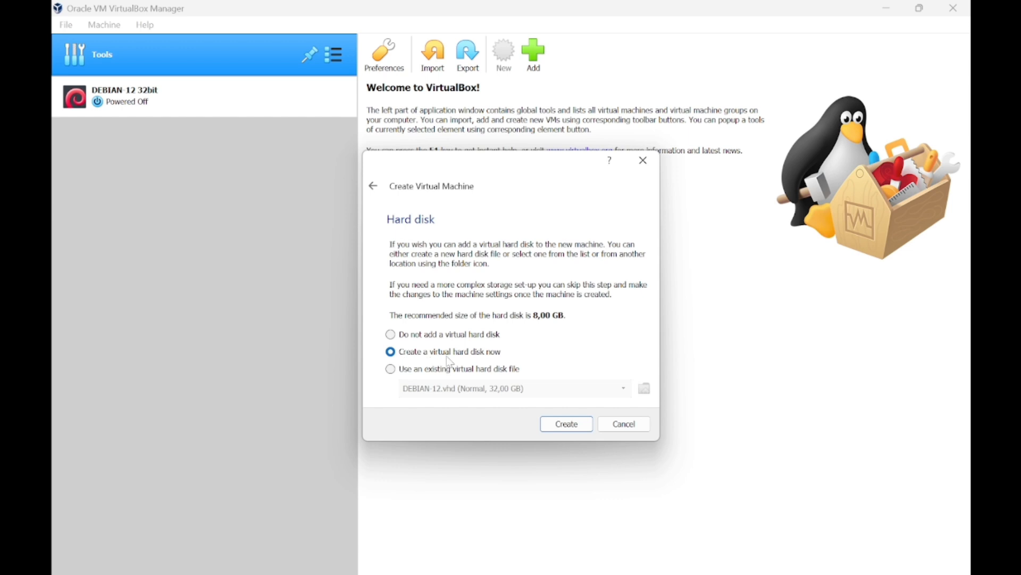
Create a dynamically allocated 32 GB VHD virtual disk and finish the VM.
left_click(564, 423)
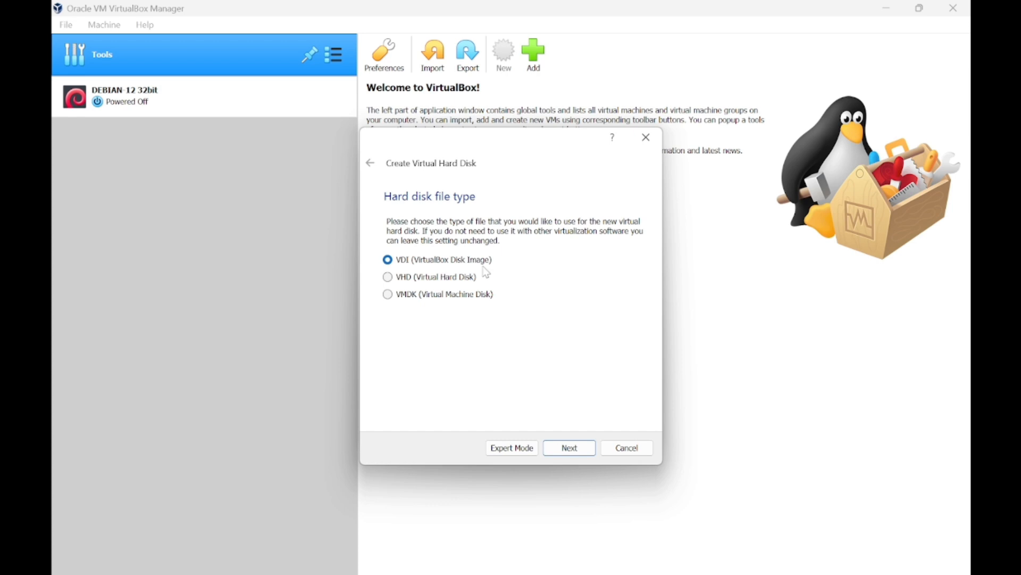
left_click(388, 277)
left_click(568, 448)
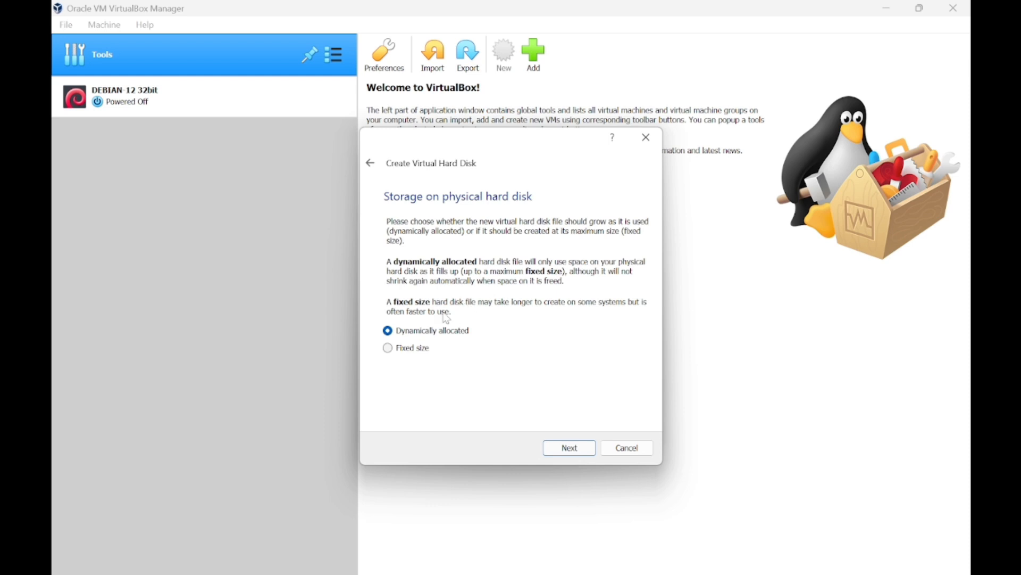
left_click(552, 448)
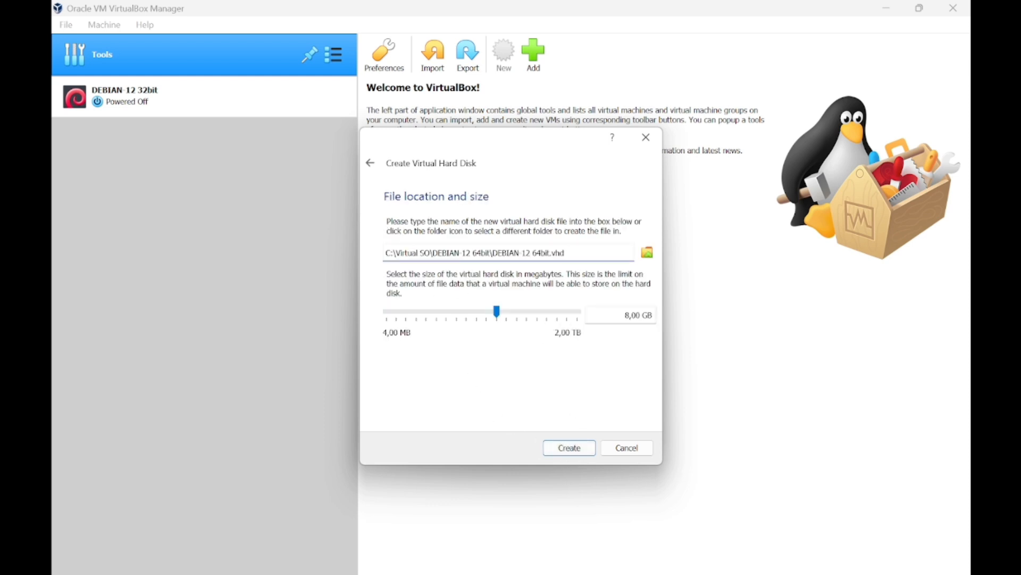
left_click(626, 315)
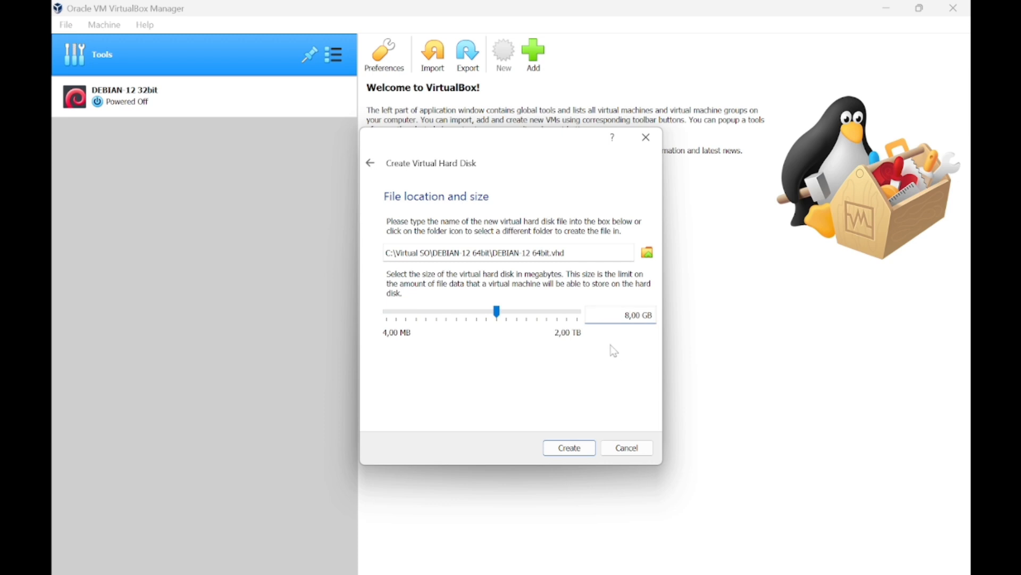
key("BackSpace")
type("32")
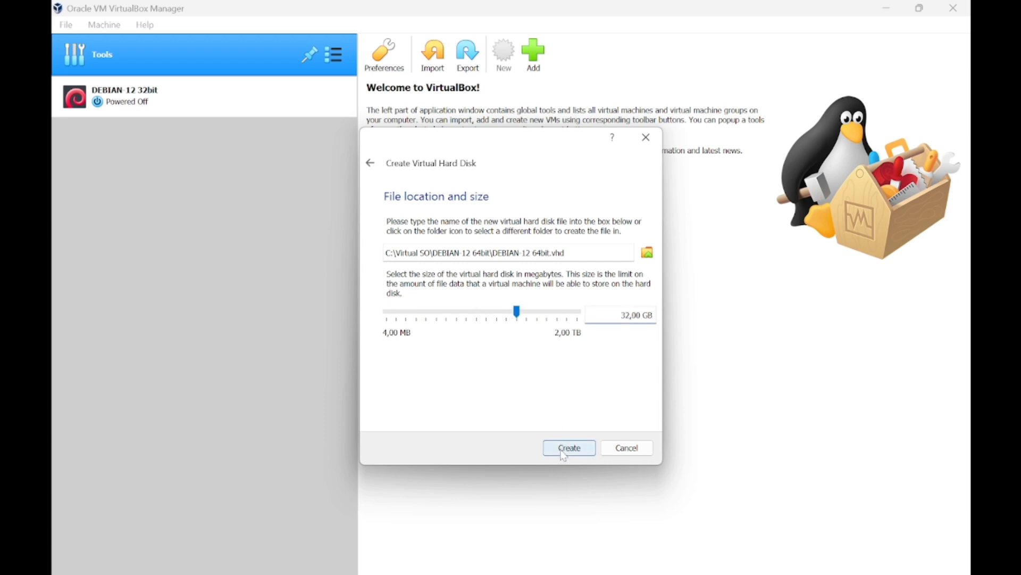
left_click(649, 253)
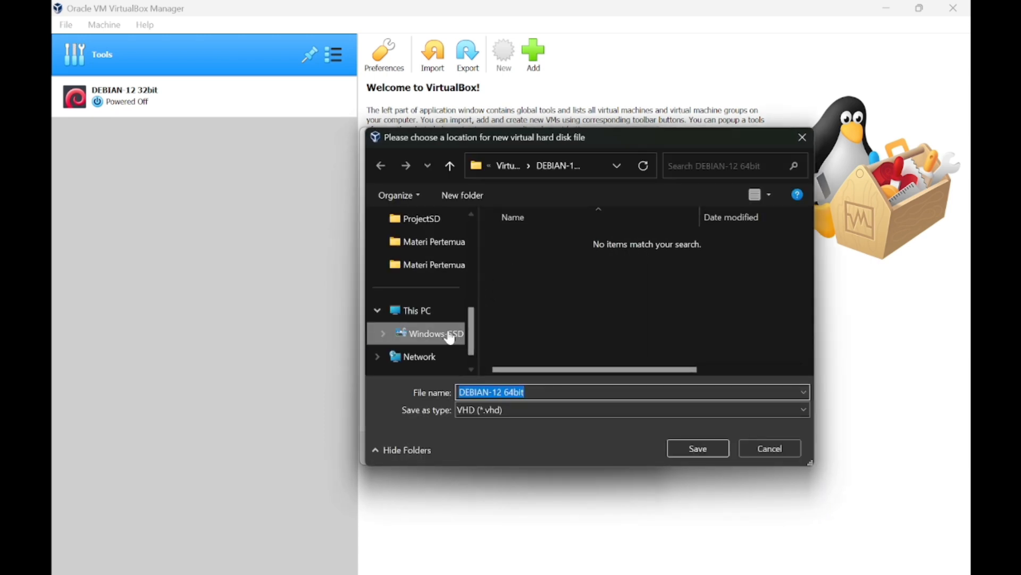
left_click(695, 453)
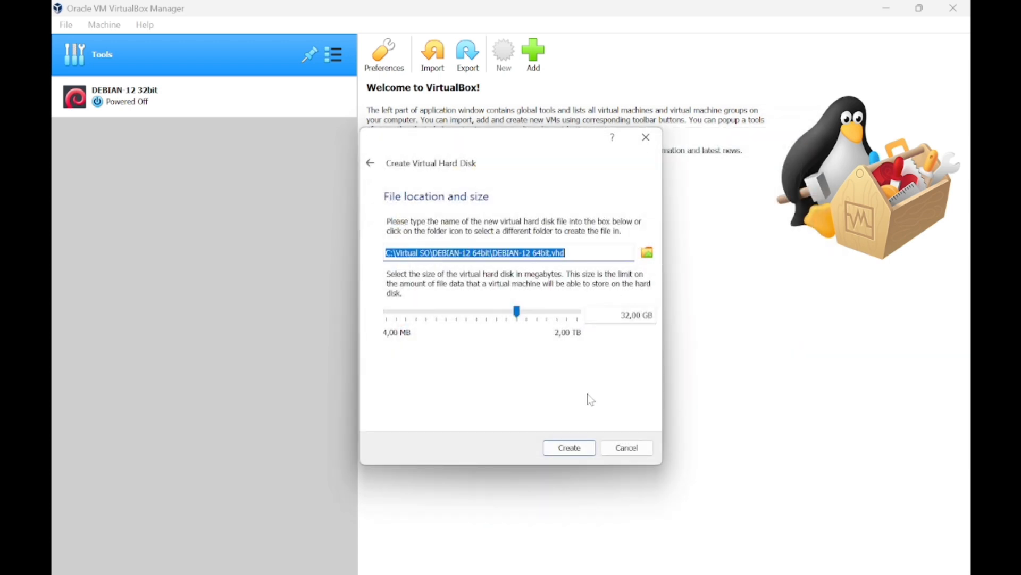
left_click(580, 449)
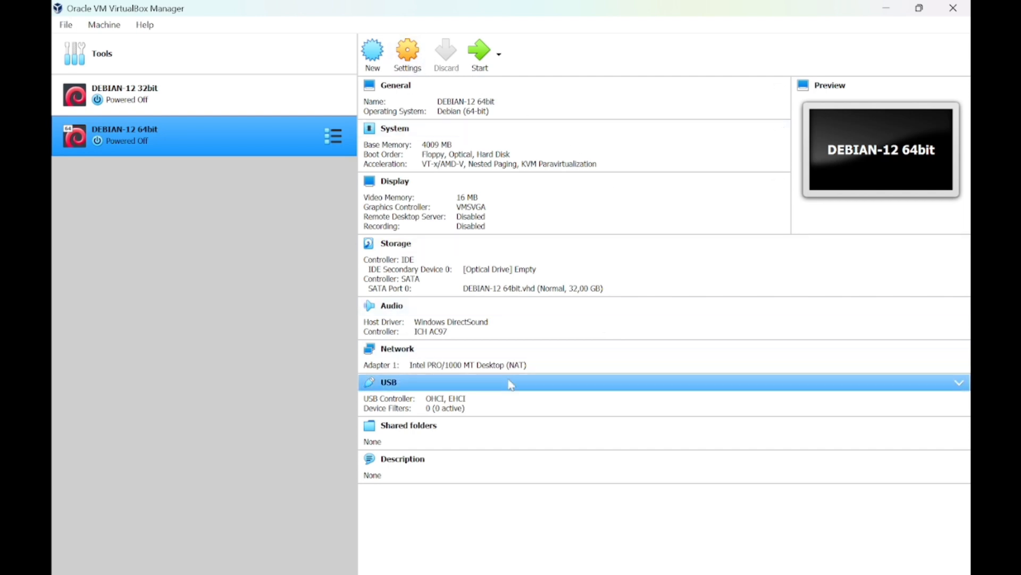
Attach the VM's network adapter to Host-only Adapter instead of NAT.
left_click(520, 366)
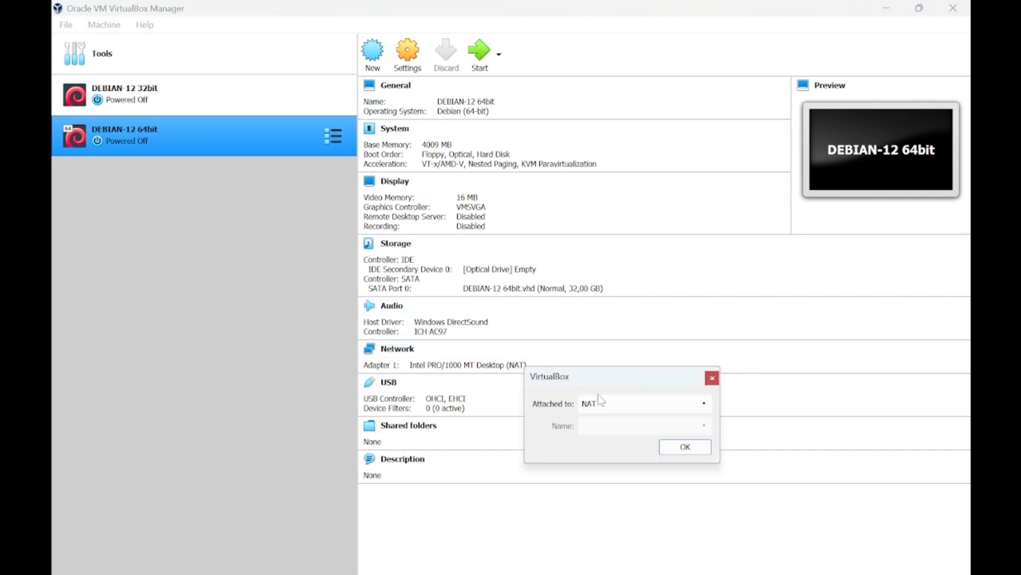
left_click(692, 405)
left_click(660, 451)
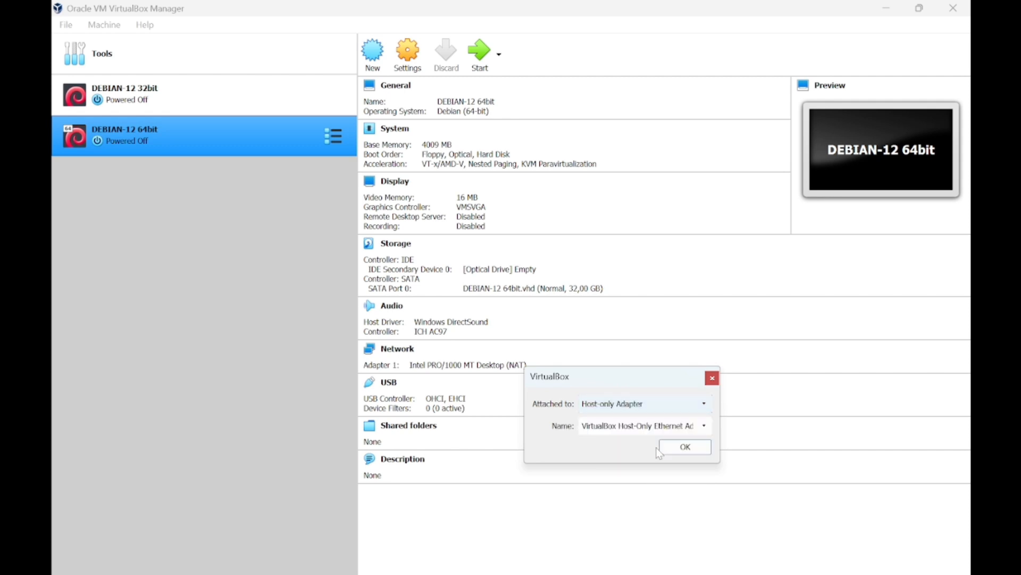
left_click(684, 448)
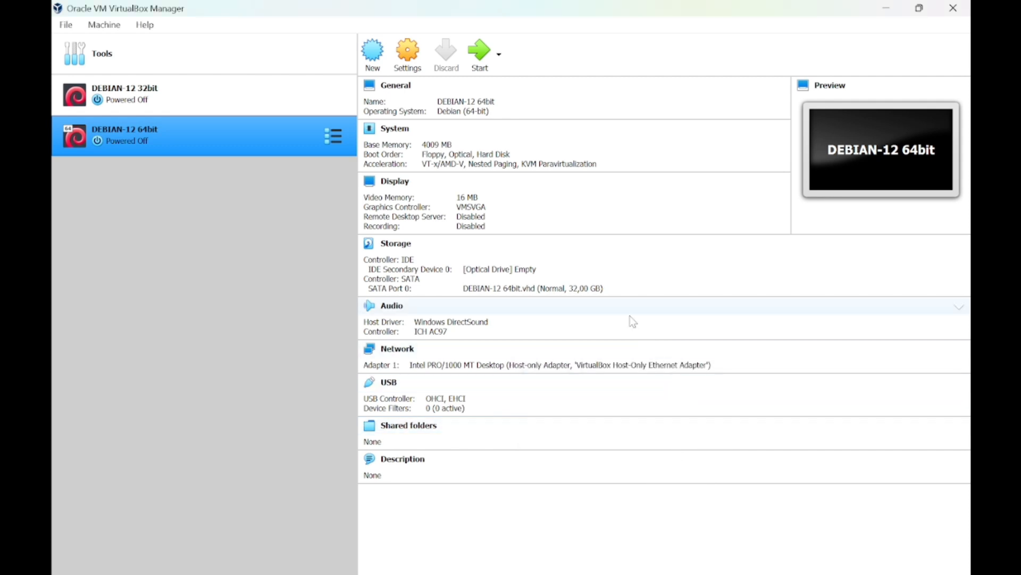
Load debian-12.5.0-amd64-DVD-1.iso into the VM's empty optical drive.
left_click(529, 276)
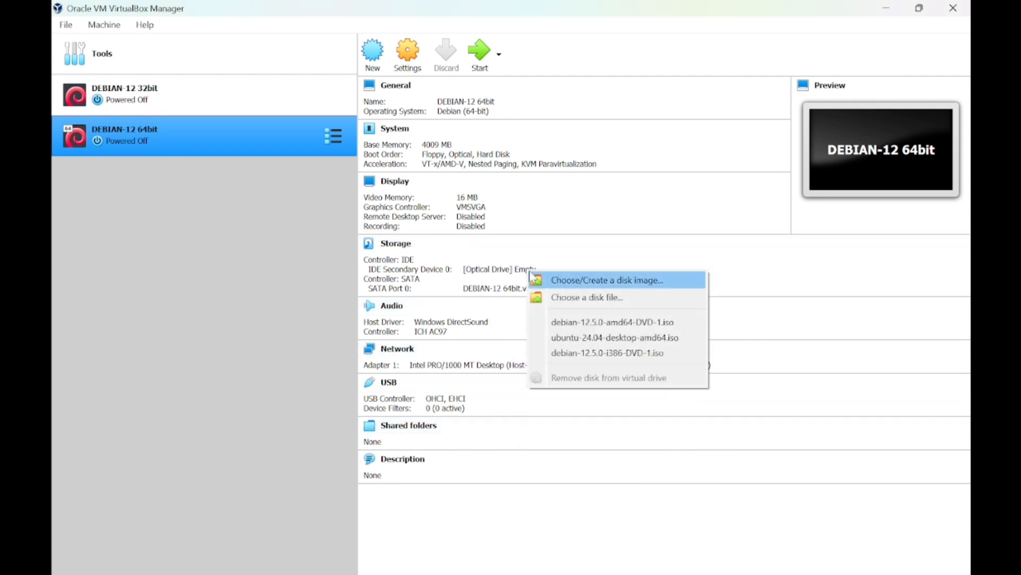
left_click(569, 298)
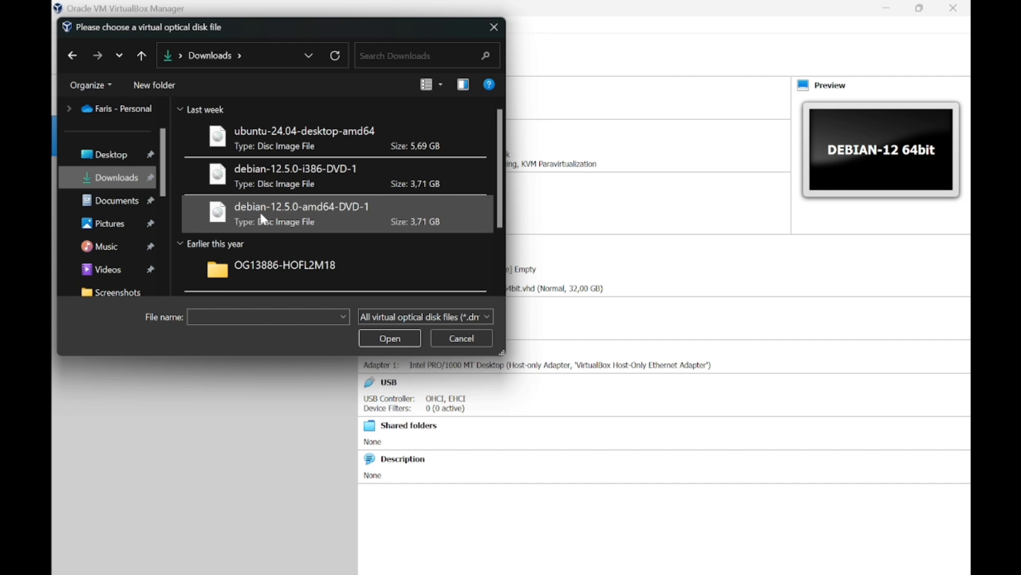
left_click(339, 220)
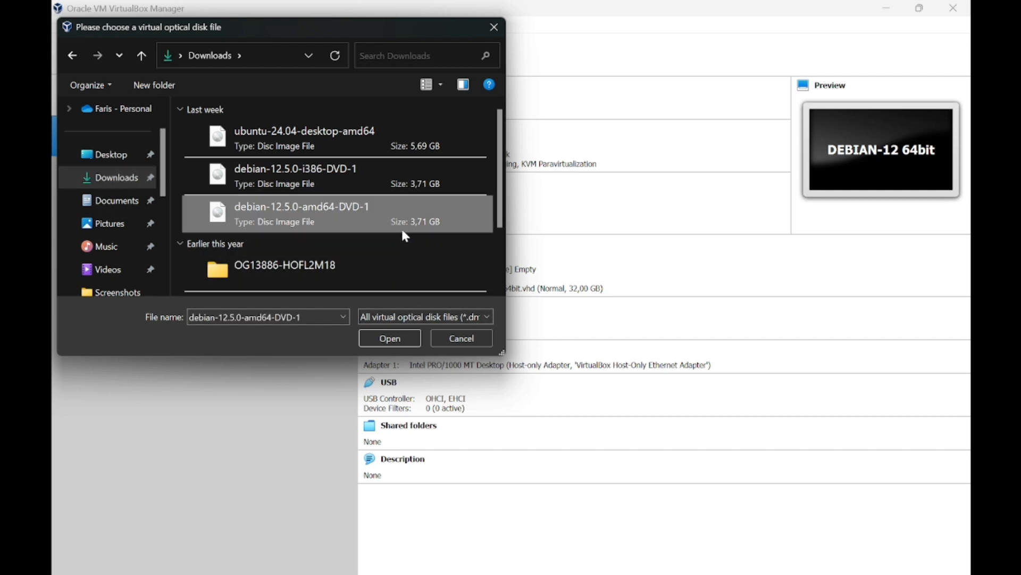
left_click(405, 337)
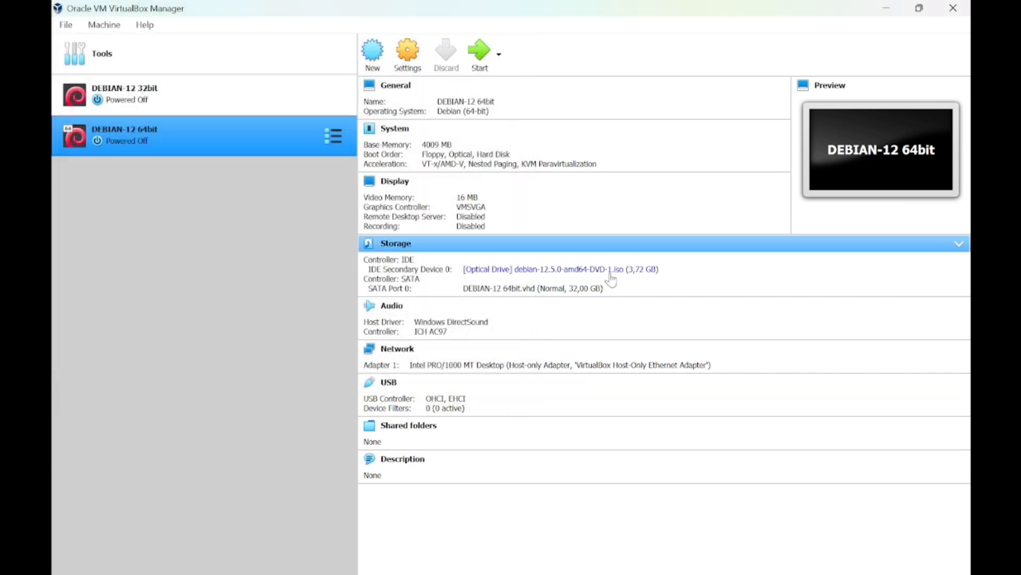
In the VM settings, set 2 CPUs under System and enable 3D Acceleration under Display.
left_click(404, 53)
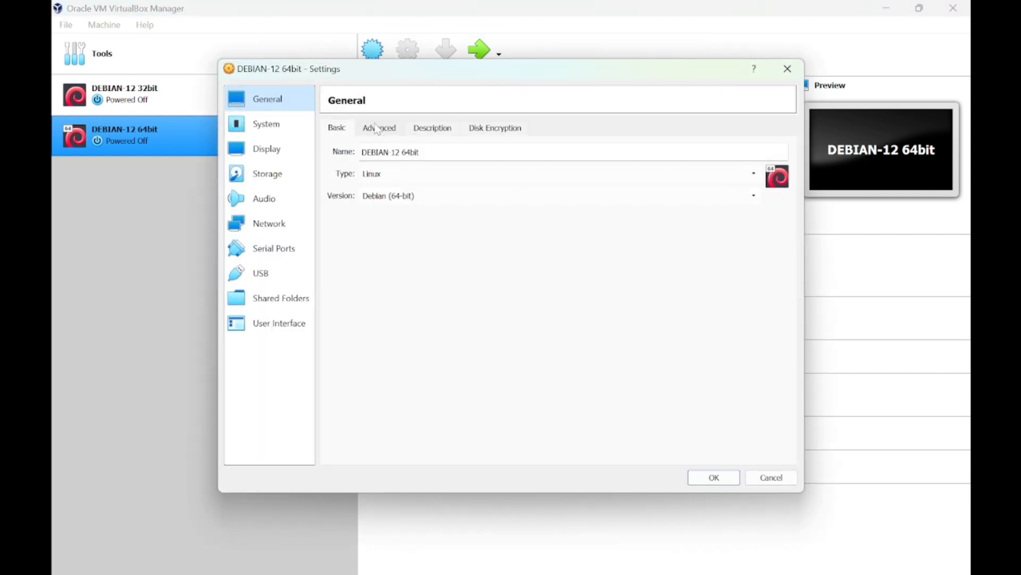
left_click(286, 123)
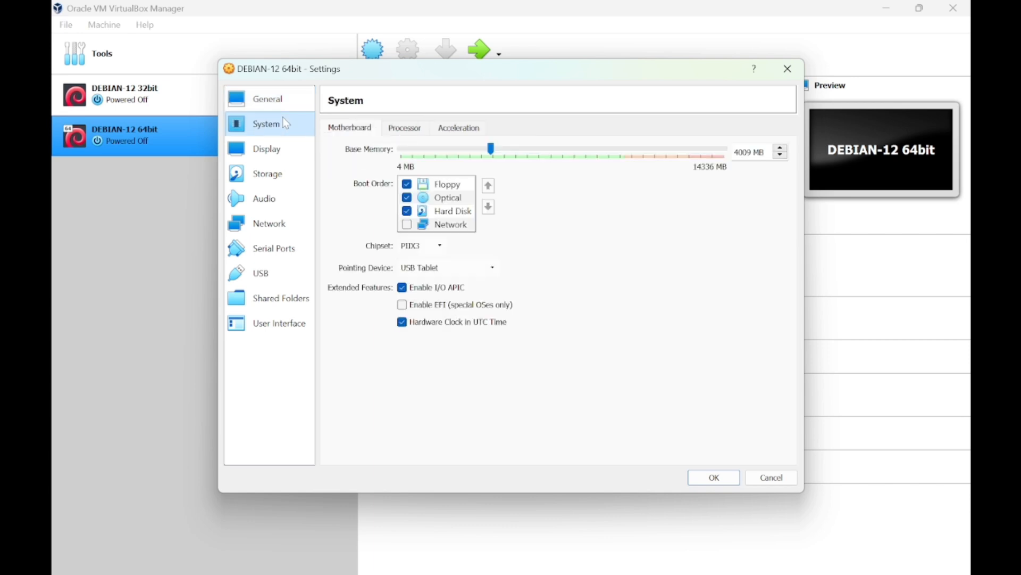
left_click(391, 130)
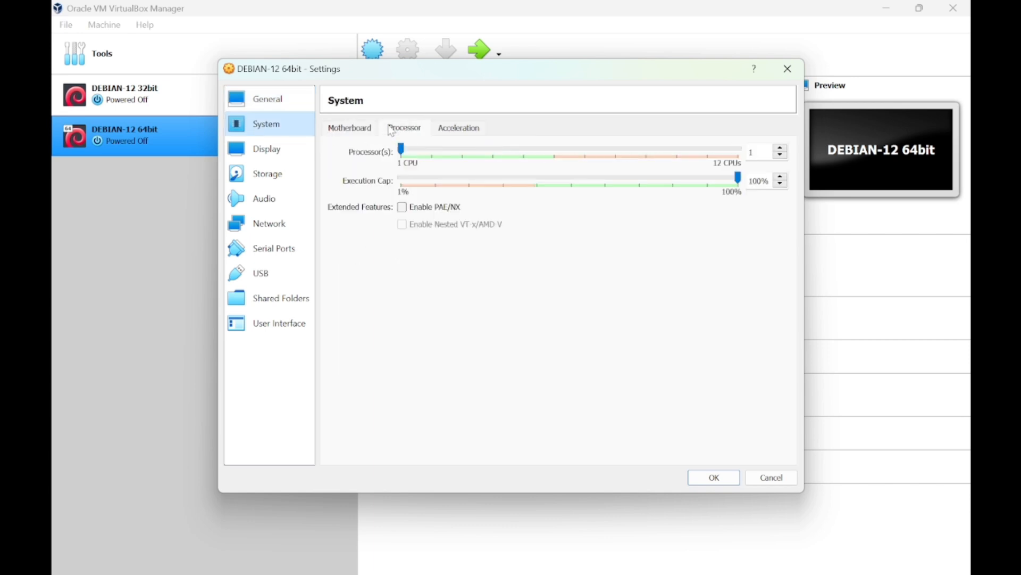
left_click(436, 152)
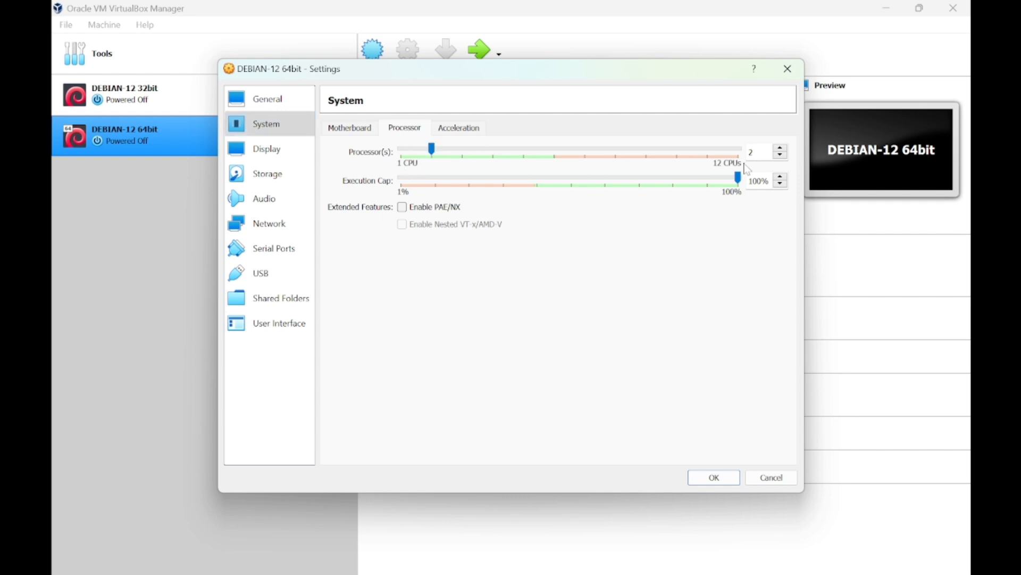
left_click(287, 152)
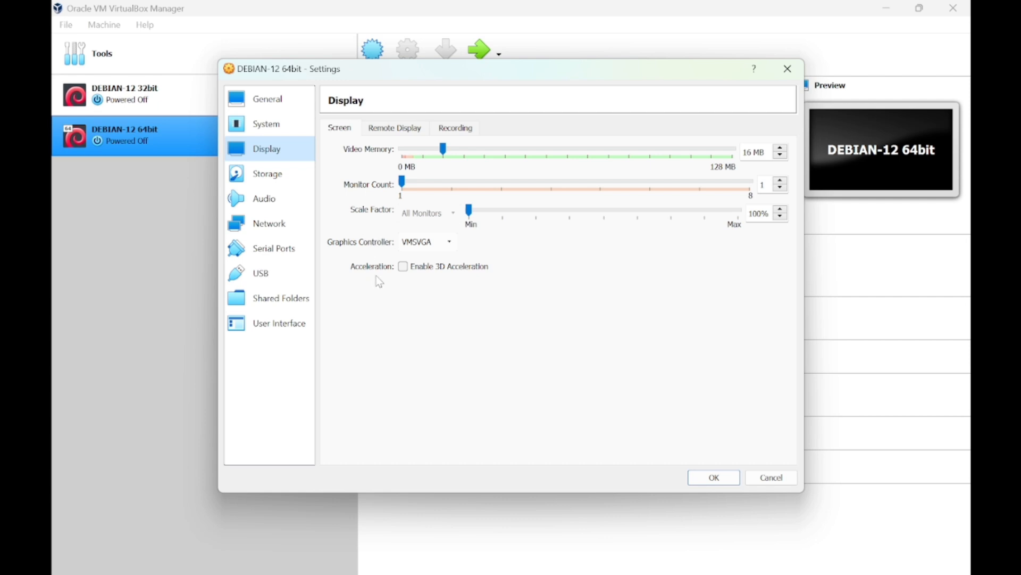
left_click(404, 267)
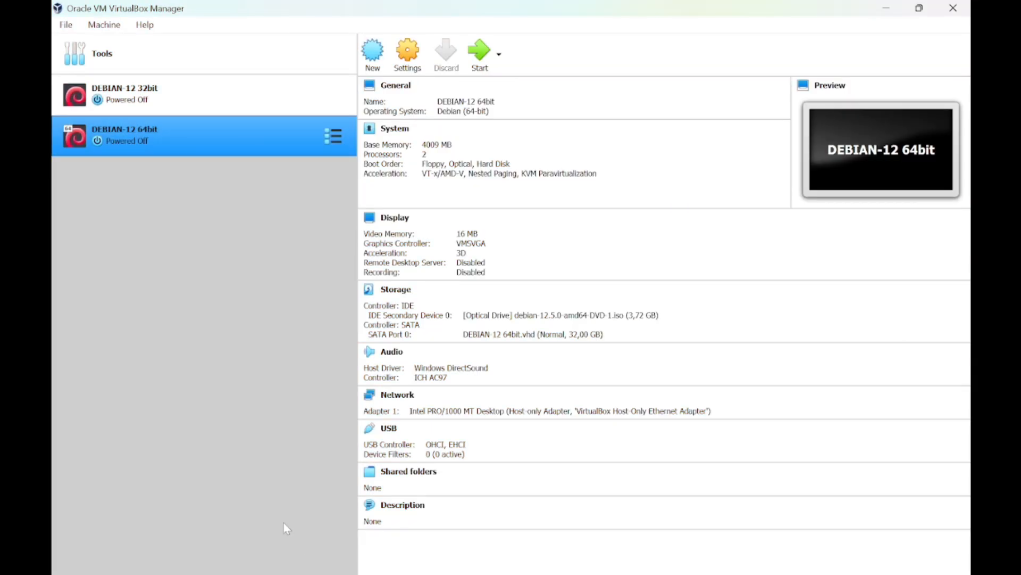
Start the DEBIAN-12 64bit VM and scale its display to 150%.
left_click(477, 58)
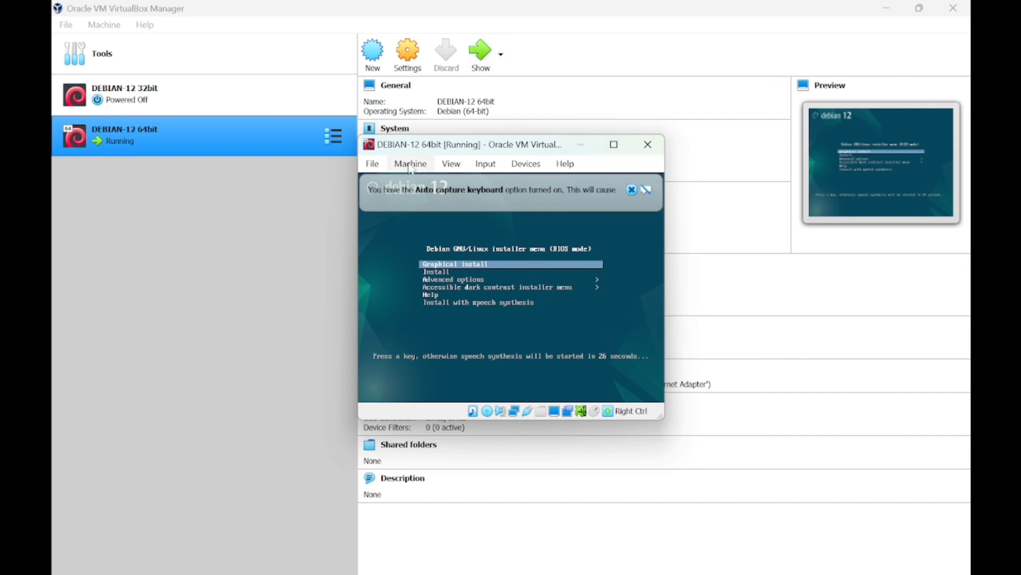
left_click(452, 165)
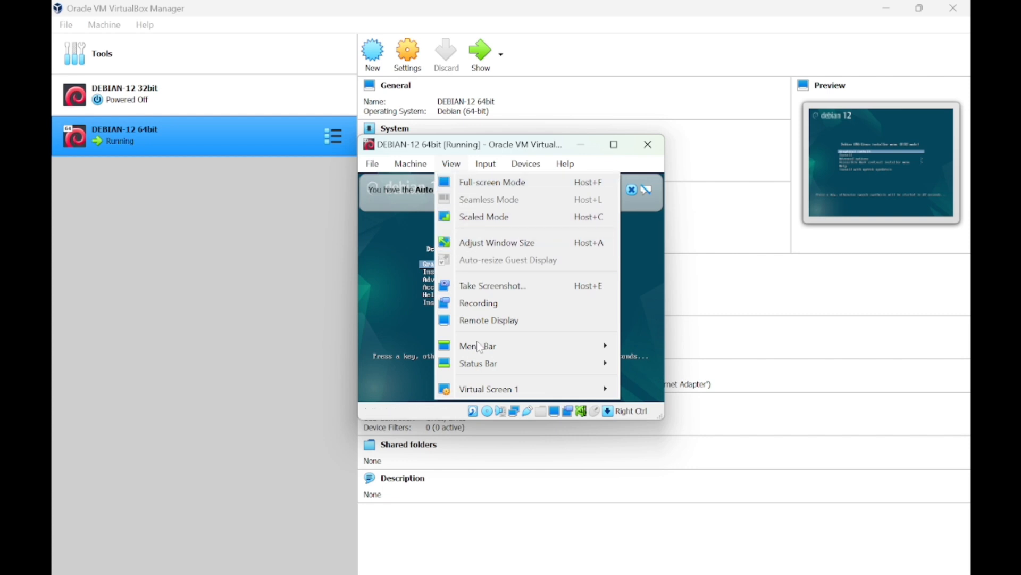
mouse_move(495, 395)
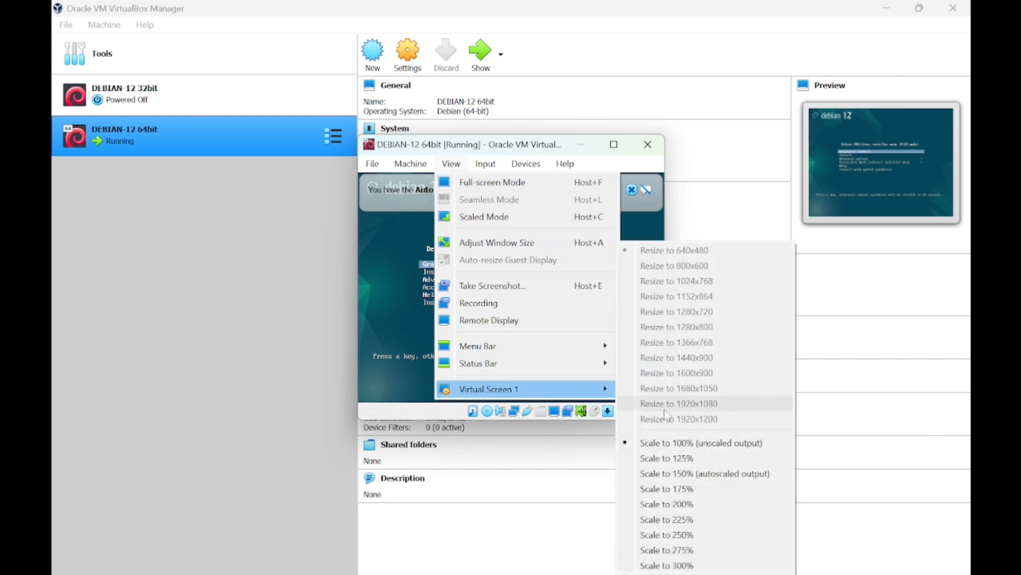
left_click(683, 474)
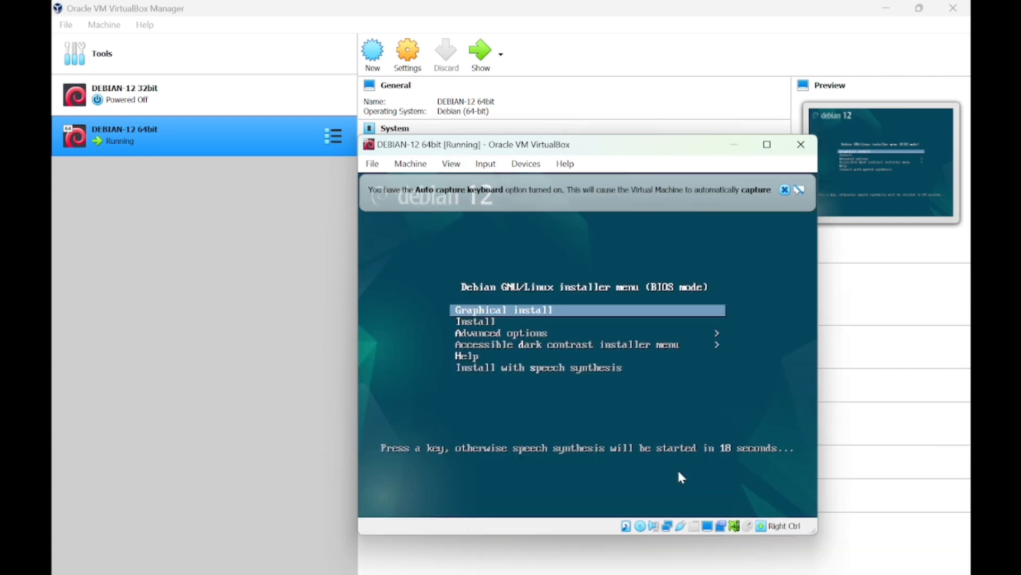
left_click_drag(640, 144, 594, 93)
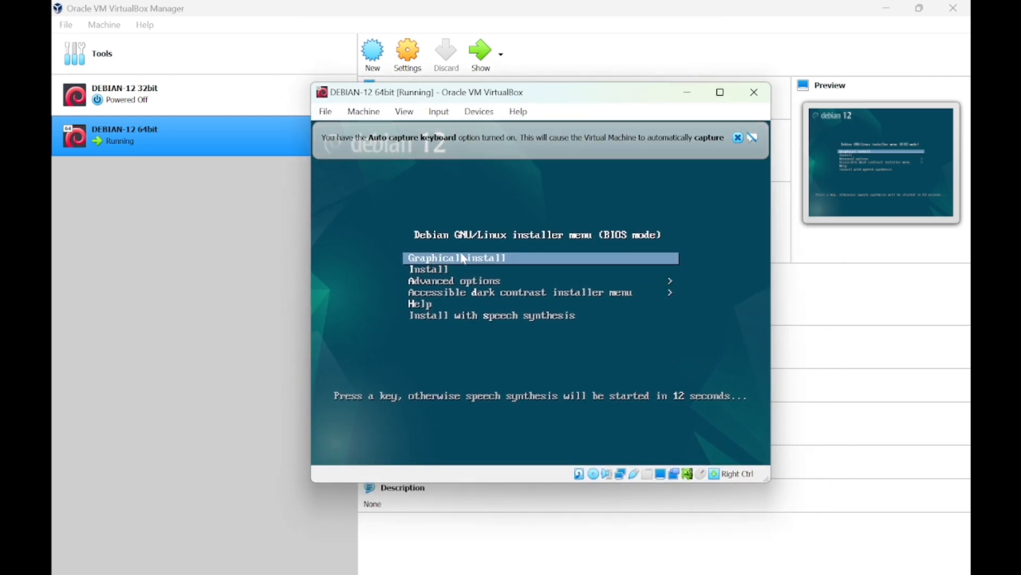
Launch Graphical install from the Debian installer boot menu.
key("Down")
key("Up")
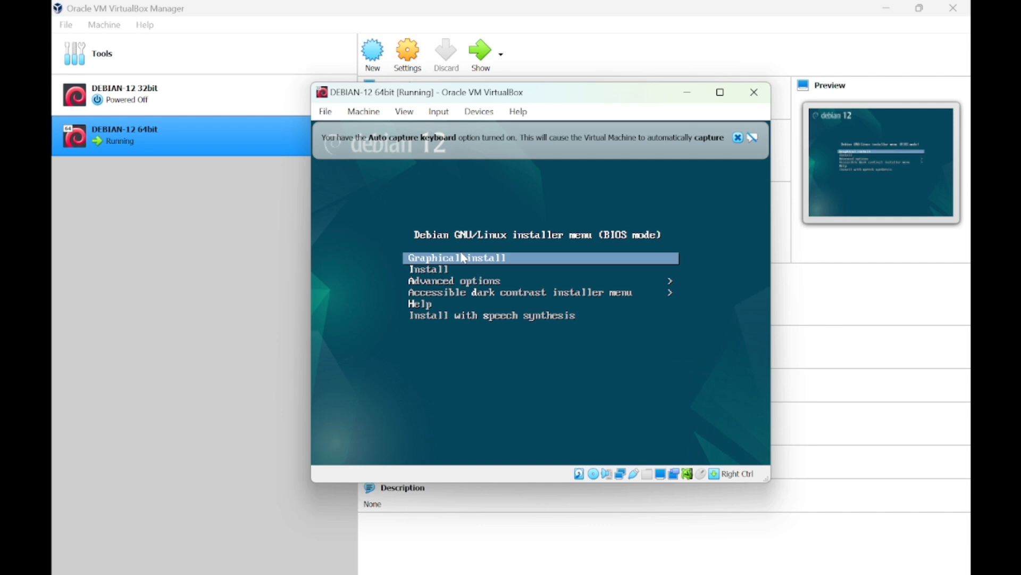
key("Down")
key("Up")
key("Return")
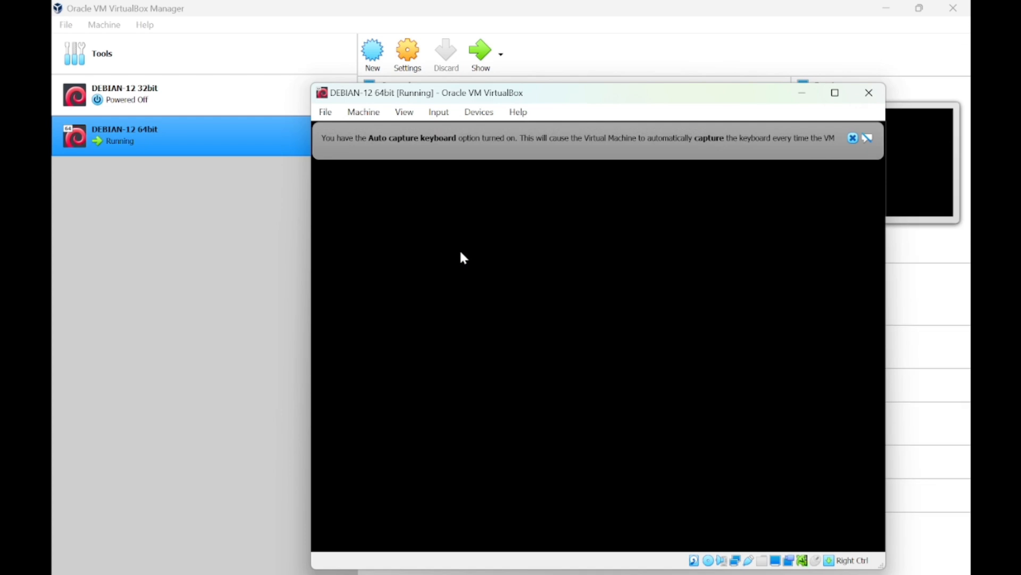
left_click_drag(509, 97, 459, 64)
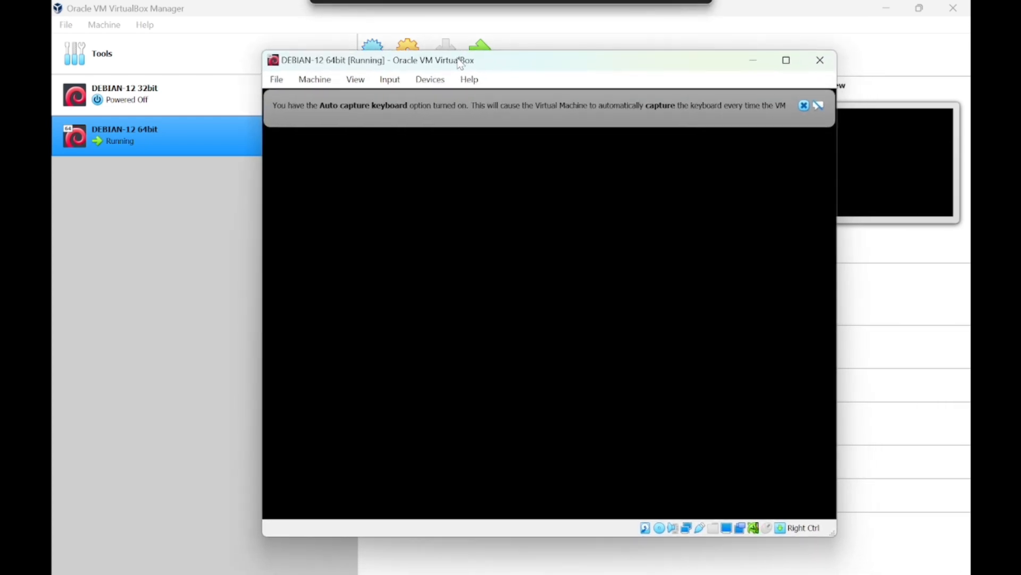
left_click(804, 106)
Dismiss the pointer integration notice and keep English as the installation language.
left_click(804, 106)
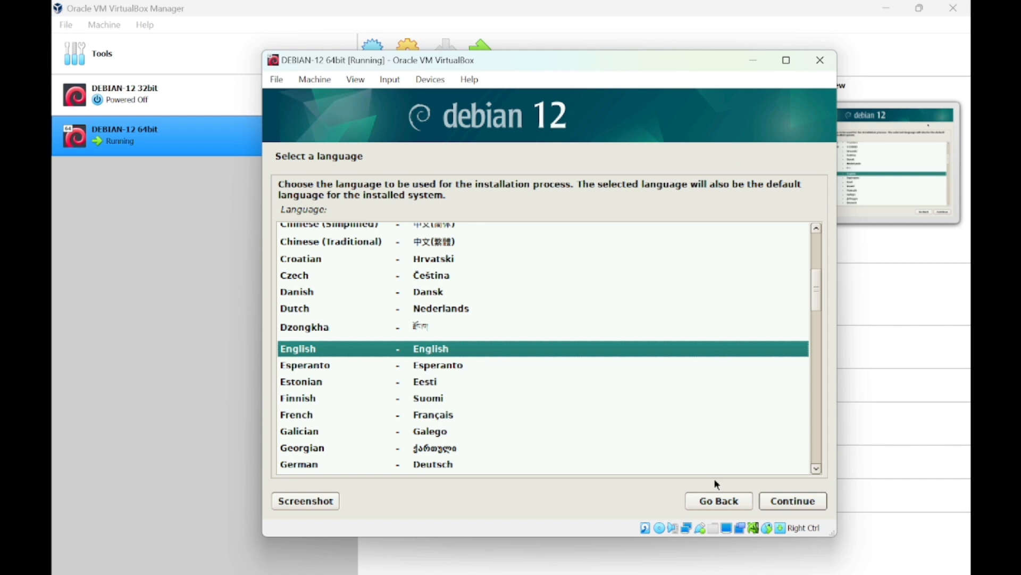
left_click(794, 501)
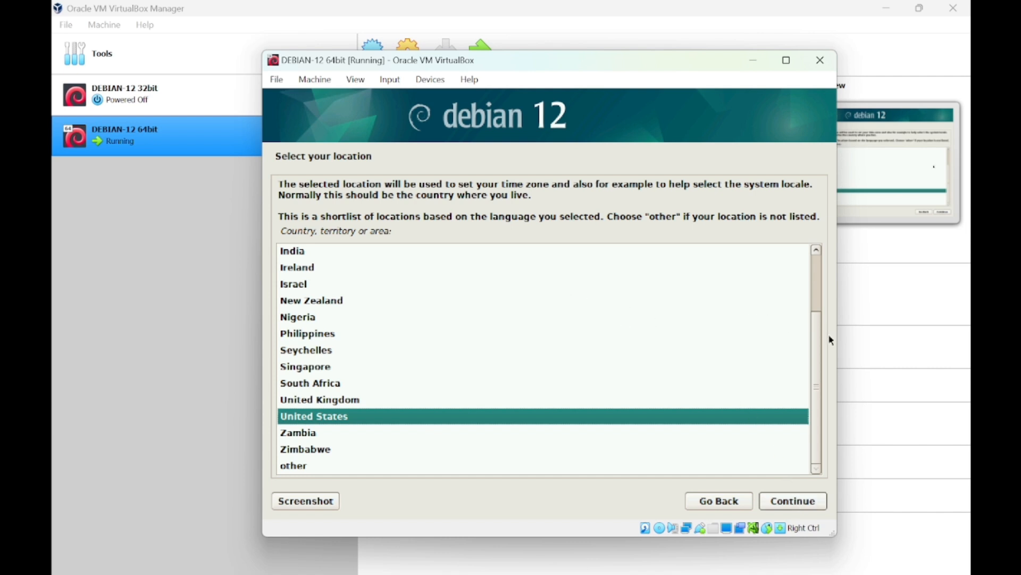
left_click_drag(819, 341, 827, 372)
Choose other, then Asia, then Indonesia as the location.
left_click(303, 466)
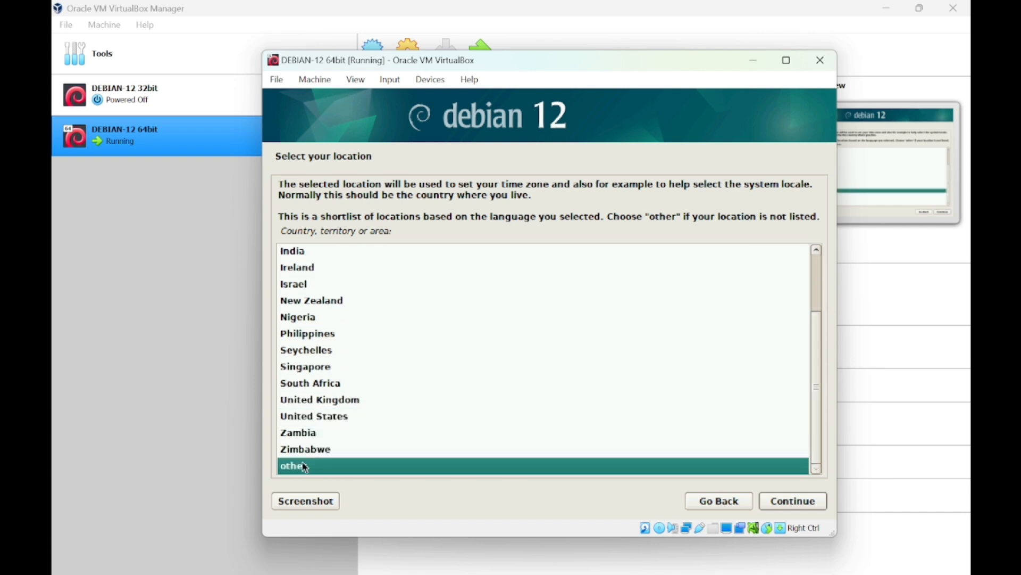
left_click(781, 504)
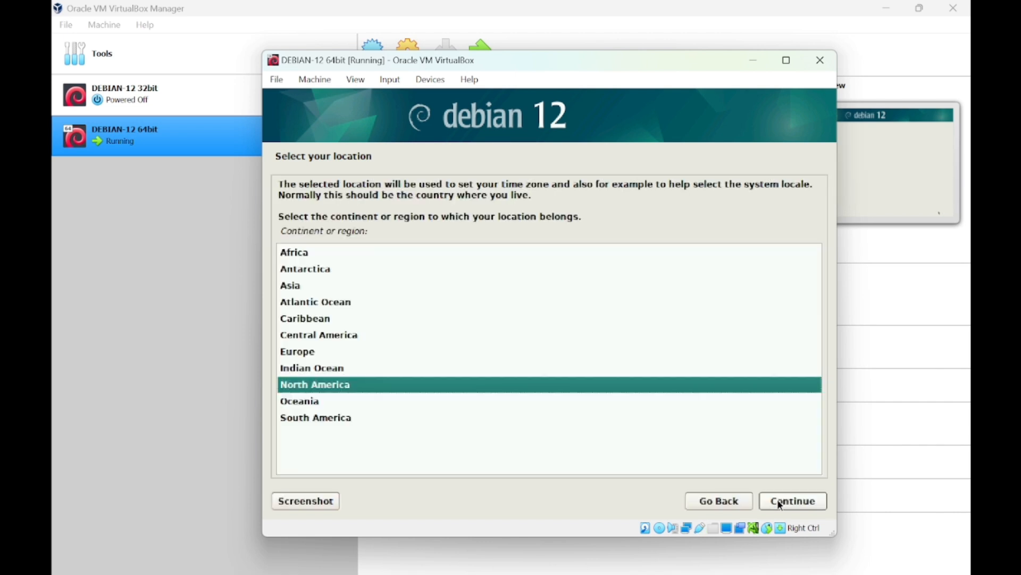
left_click(290, 288)
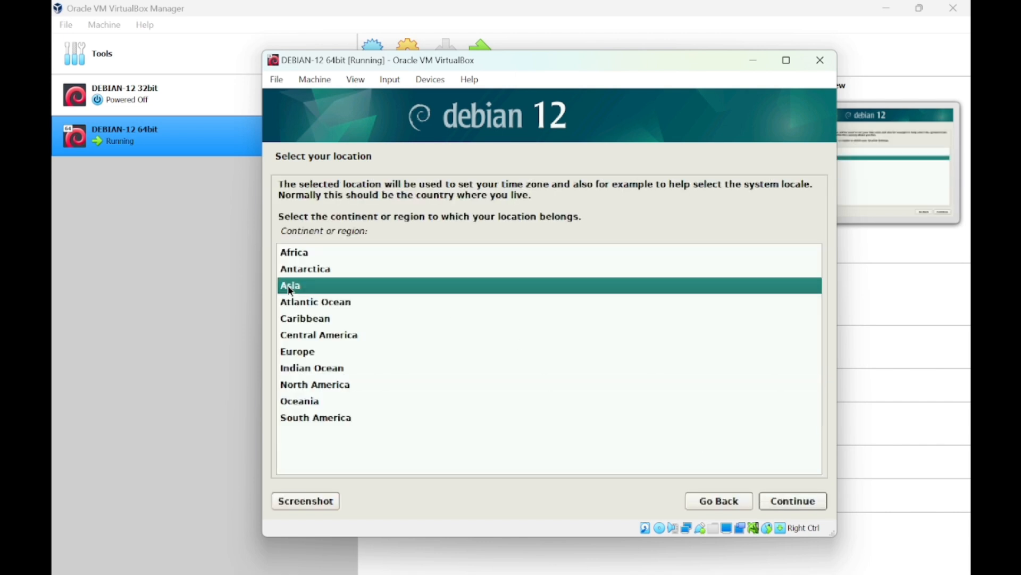
left_click(808, 507)
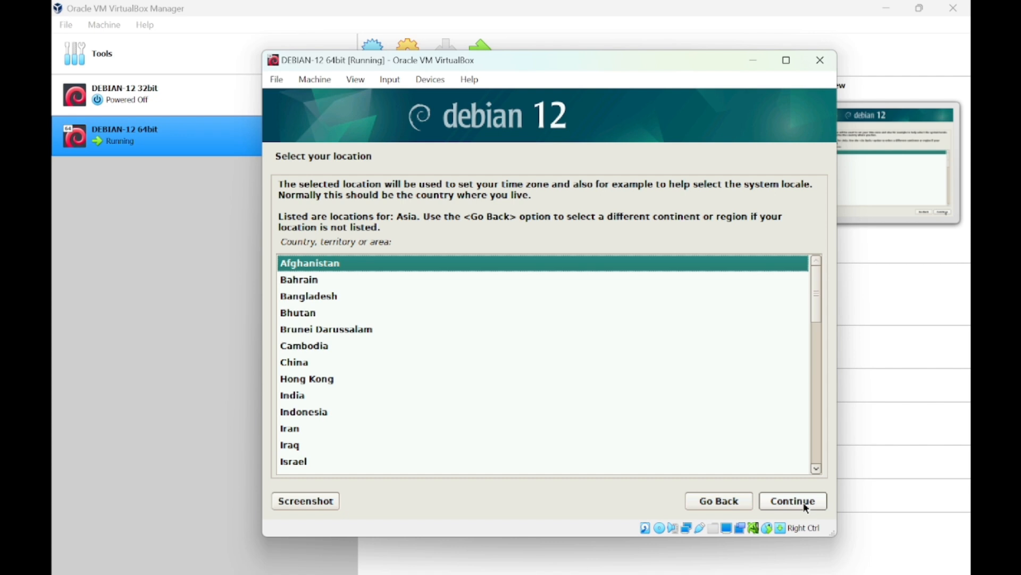
scroll(330, 367, "down", 1)
left_click(327, 379)
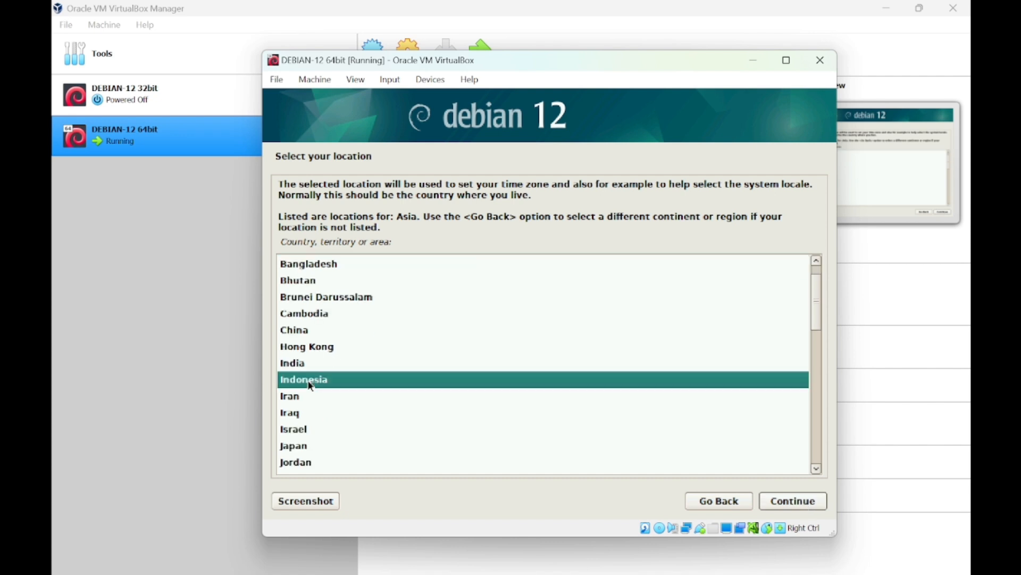
left_click(799, 507)
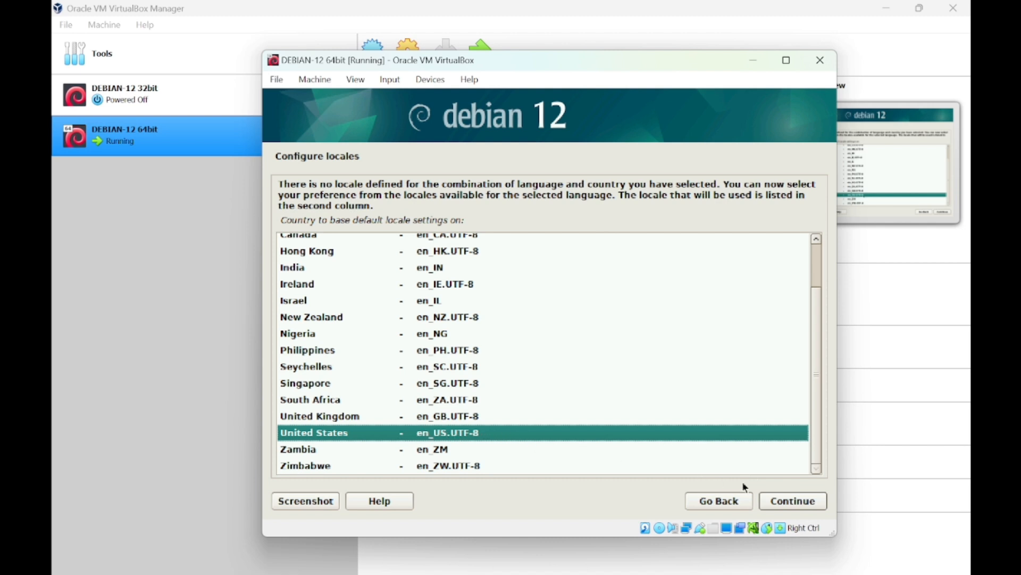
Accept the United States locale and the American English keymap.
left_click(790, 503)
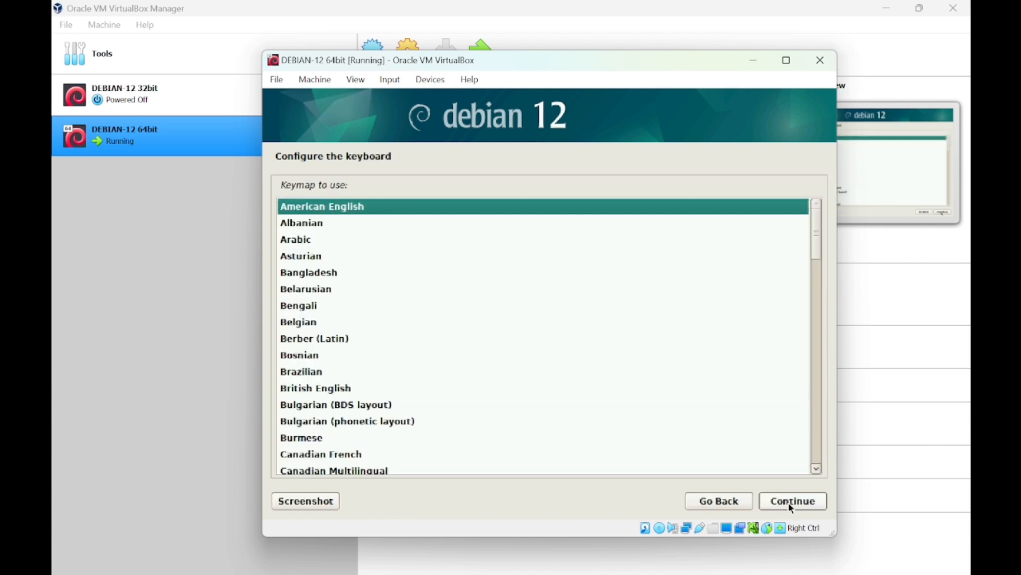
scroll(508, 346, "down", 3)
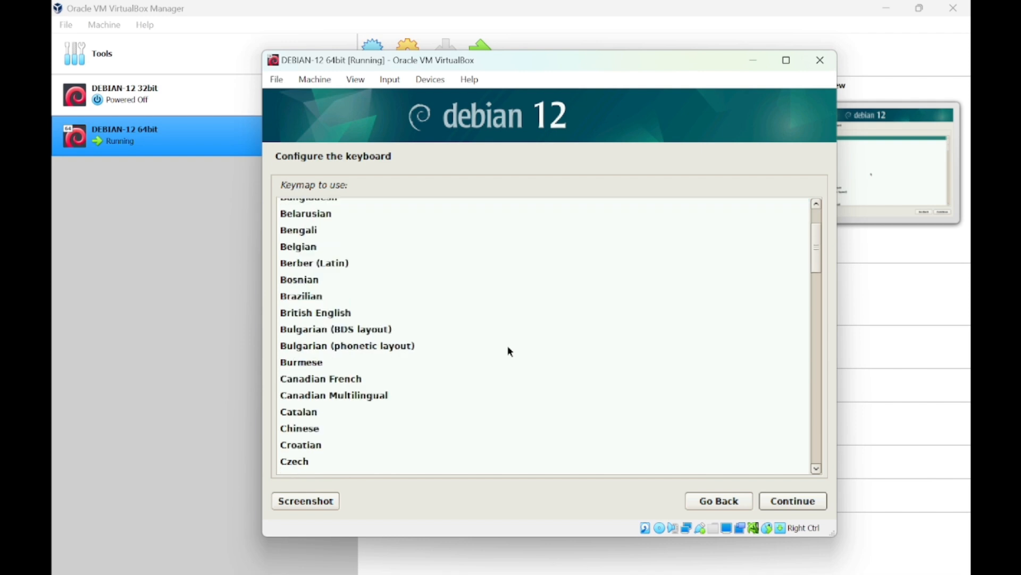
scroll(508, 347, "up", 3)
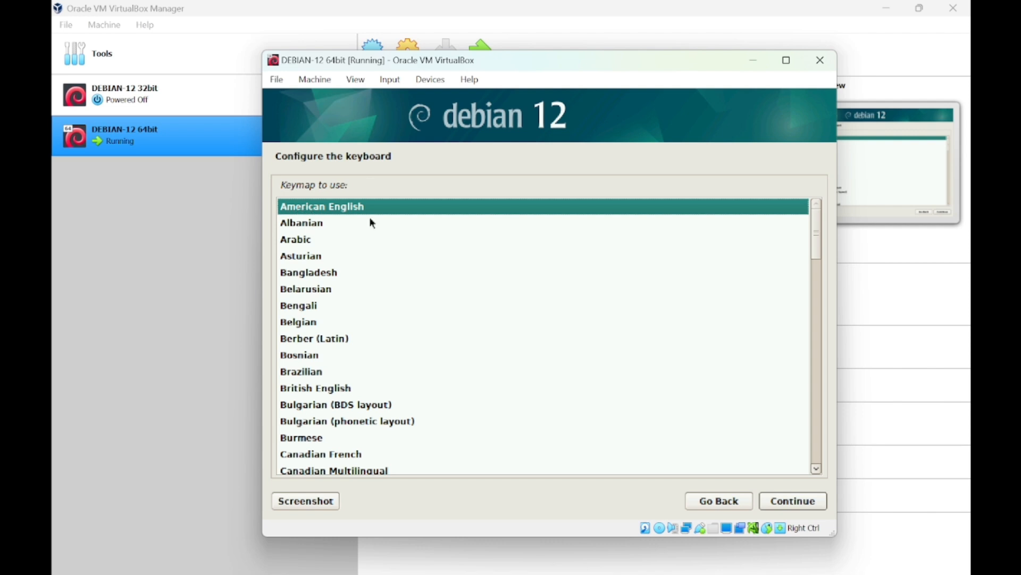
left_click(790, 503)
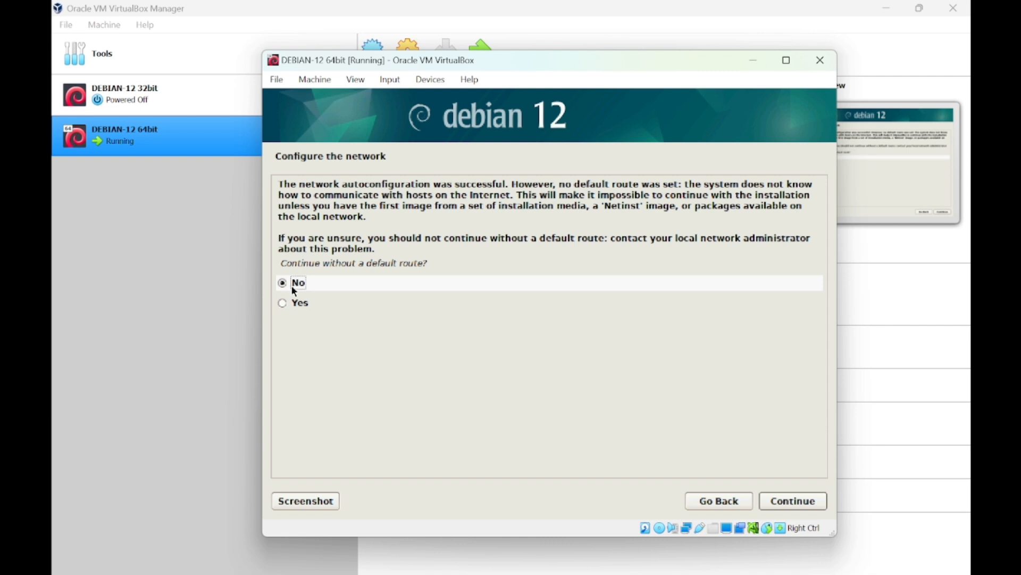
Decline continuing without a default route and choose 'Do not configure the network at this time'.
left_click(785, 503)
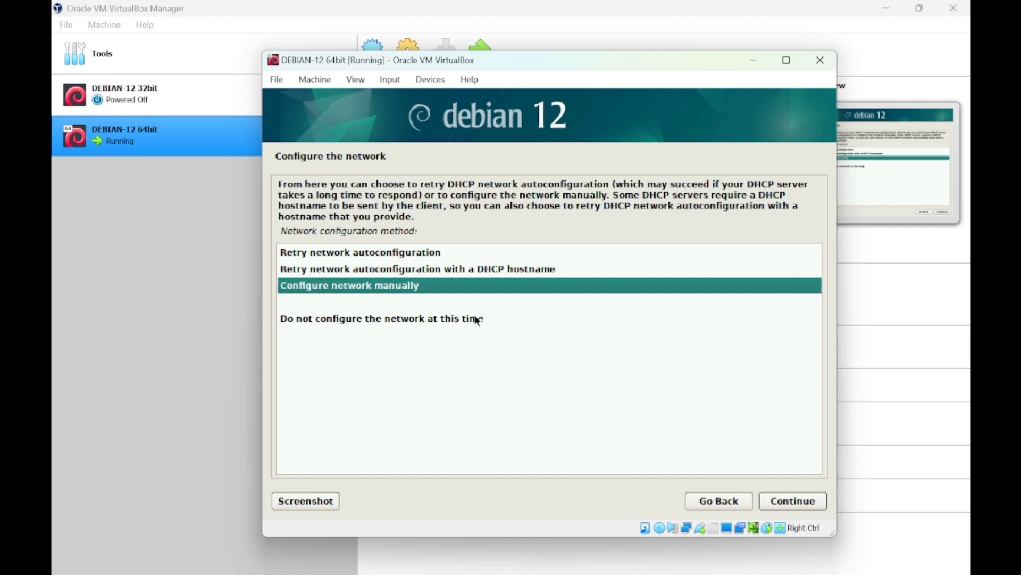
key("Down")
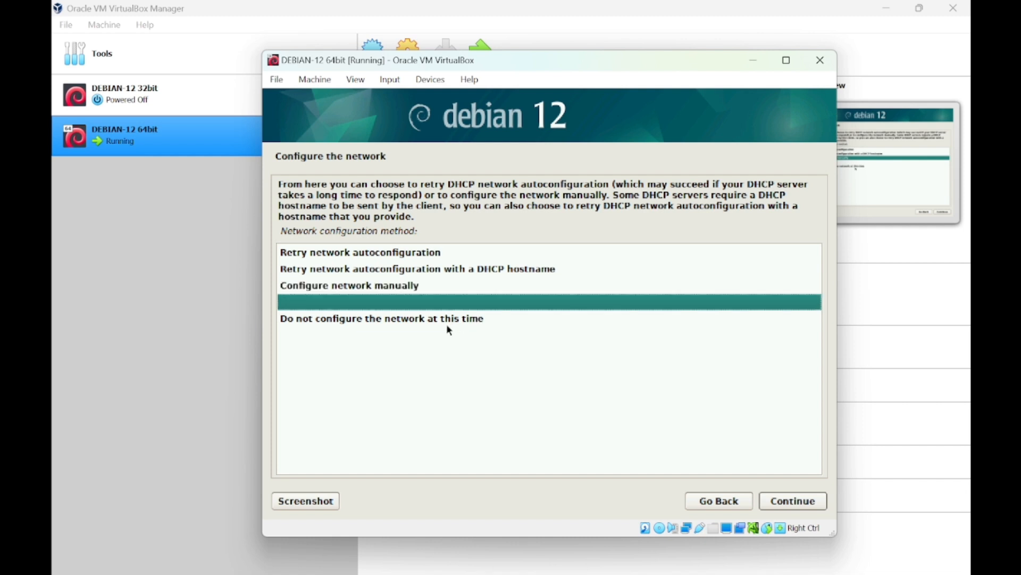
key("Down")
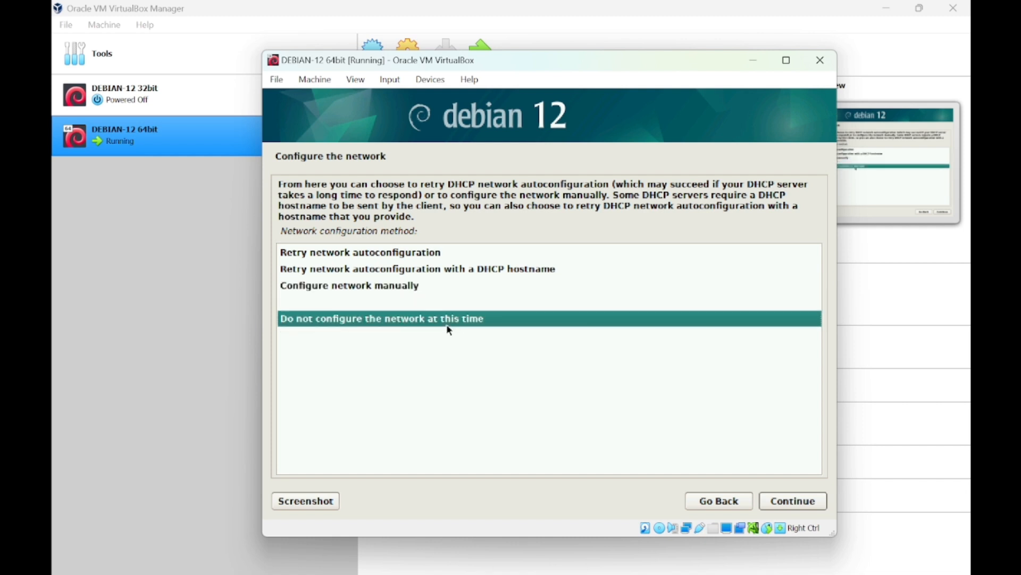
key("Up")
key("Up")
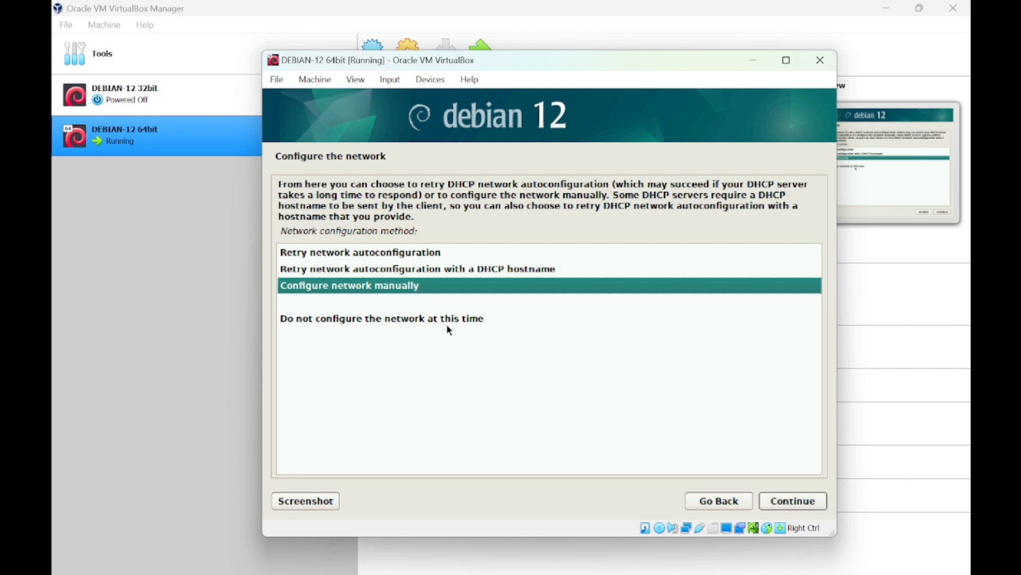
key("Down")
key("Down")
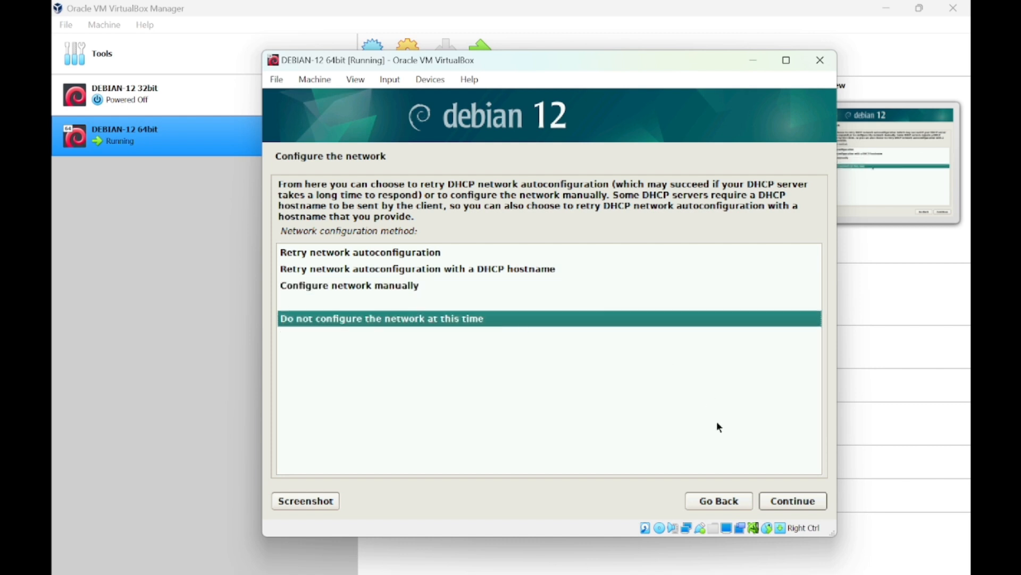
left_click(794, 502)
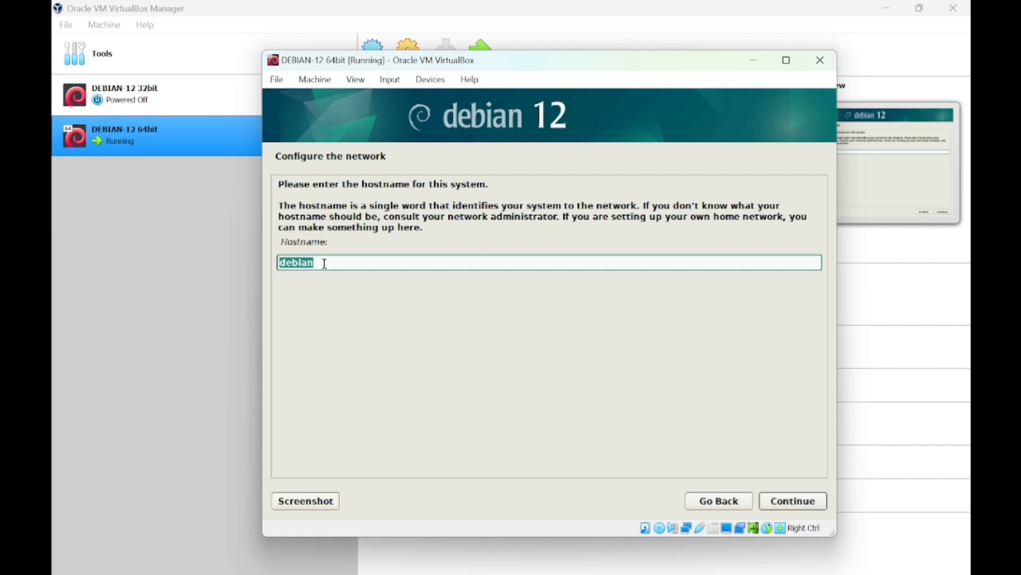
Replace the default hostname 'debian' with a custom hostname.
key("BackSpace")
type("farissyahrendra")
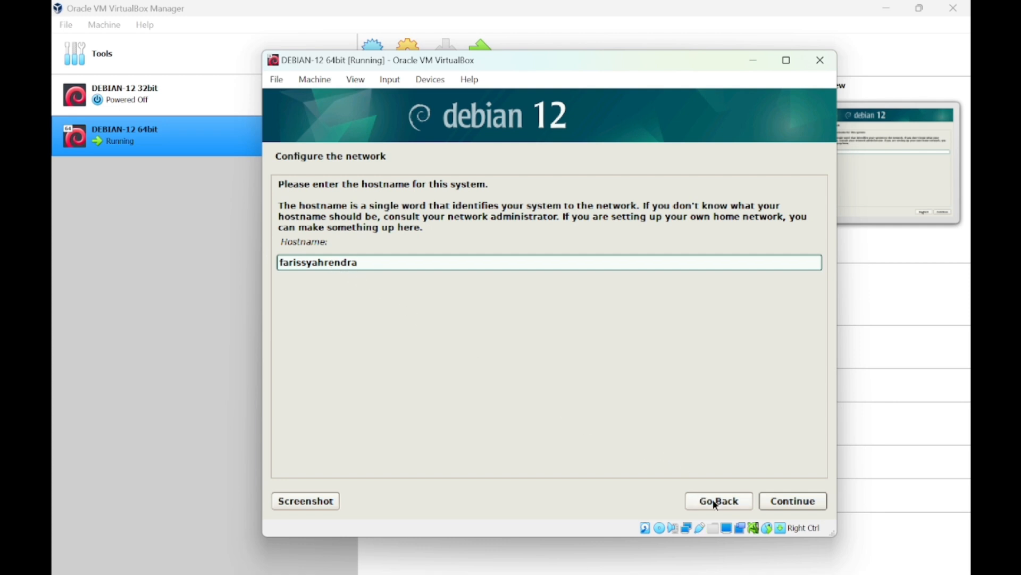
left_click(771, 500)
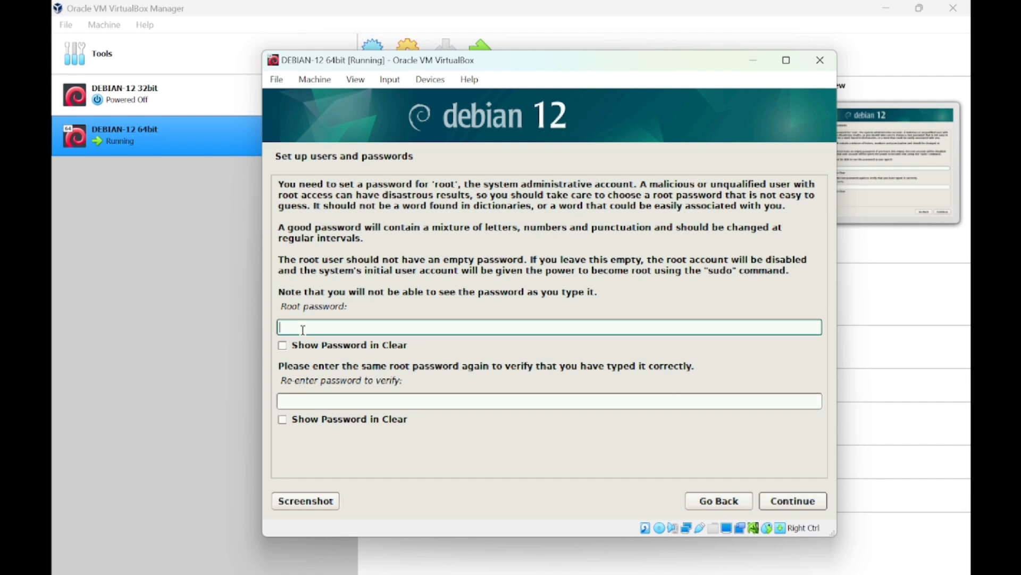
Show both root password fields in clear, then enter and confirm the root password.
left_click(283, 419)
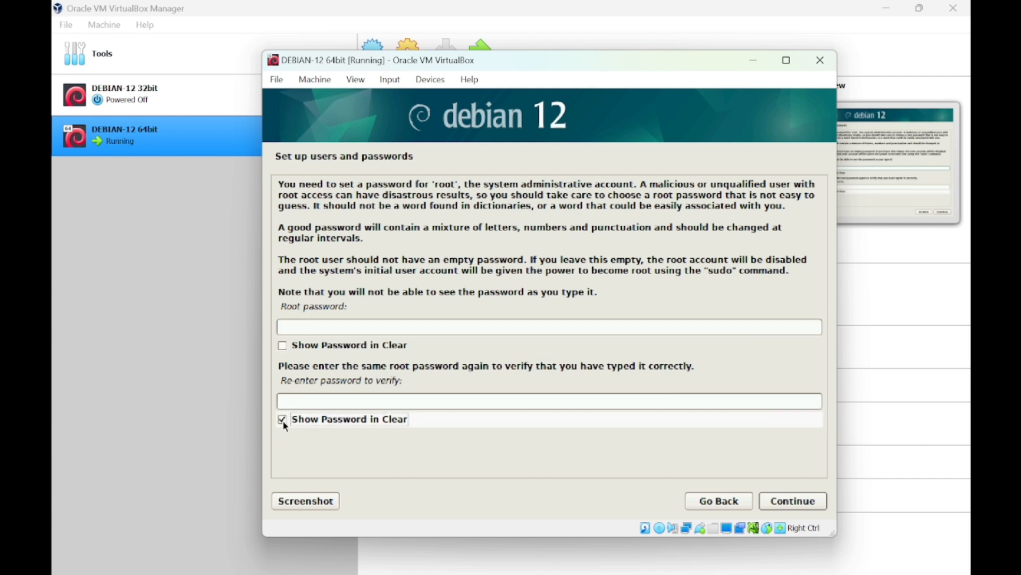
left_click(286, 348)
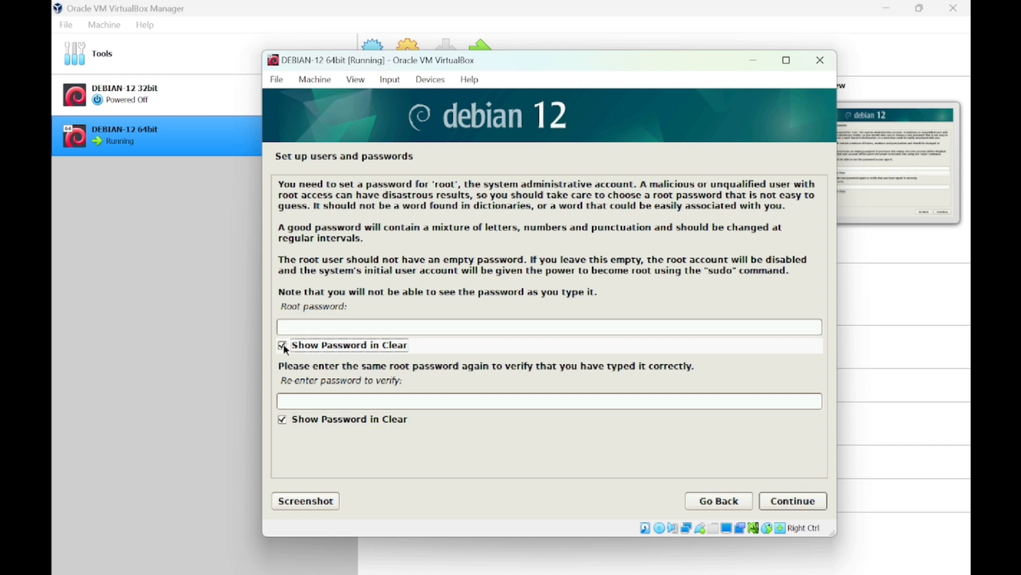
left_click(309, 328)
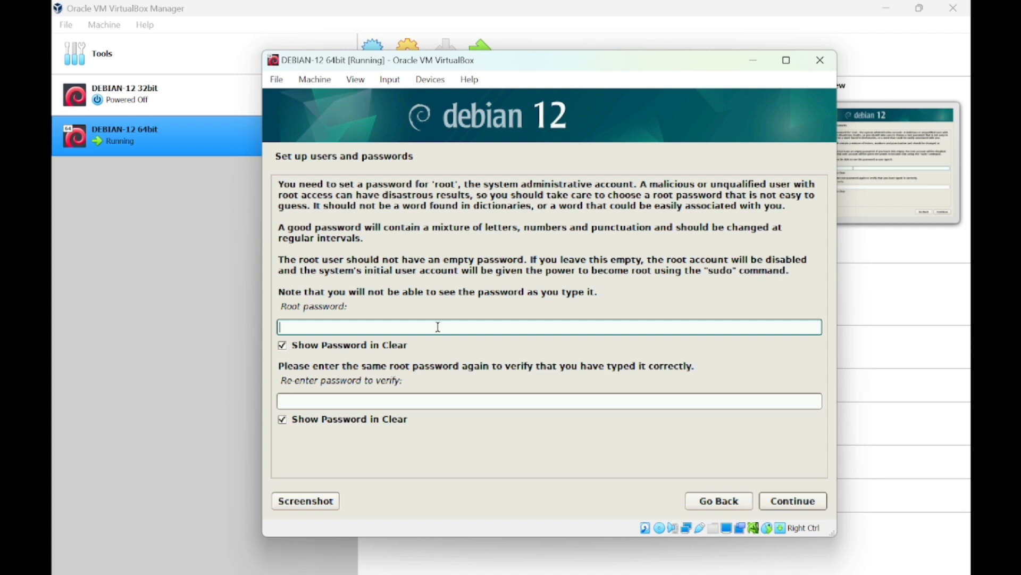
type("root")
left_click(345, 403)
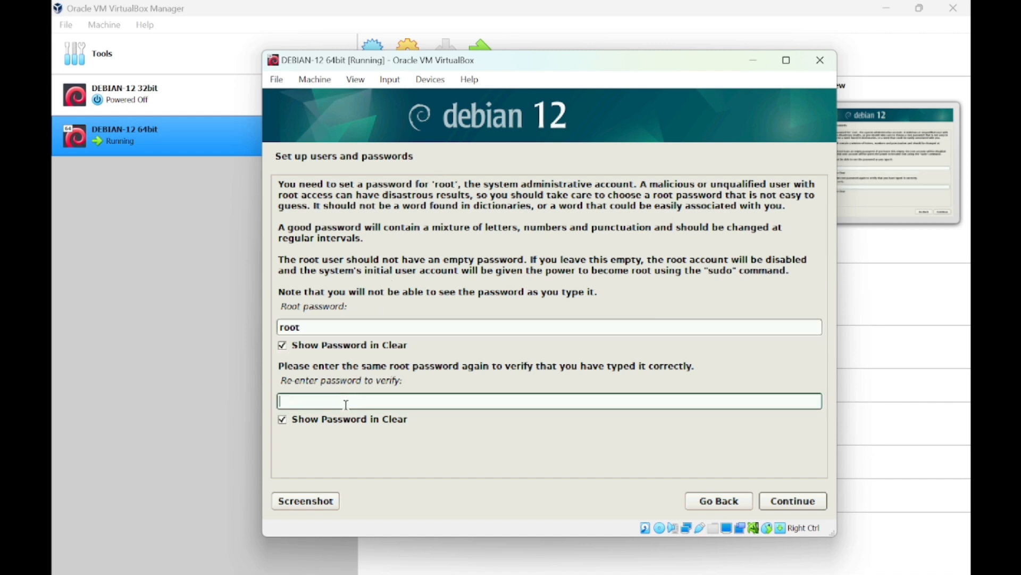
type("root")
left_click(799, 504)
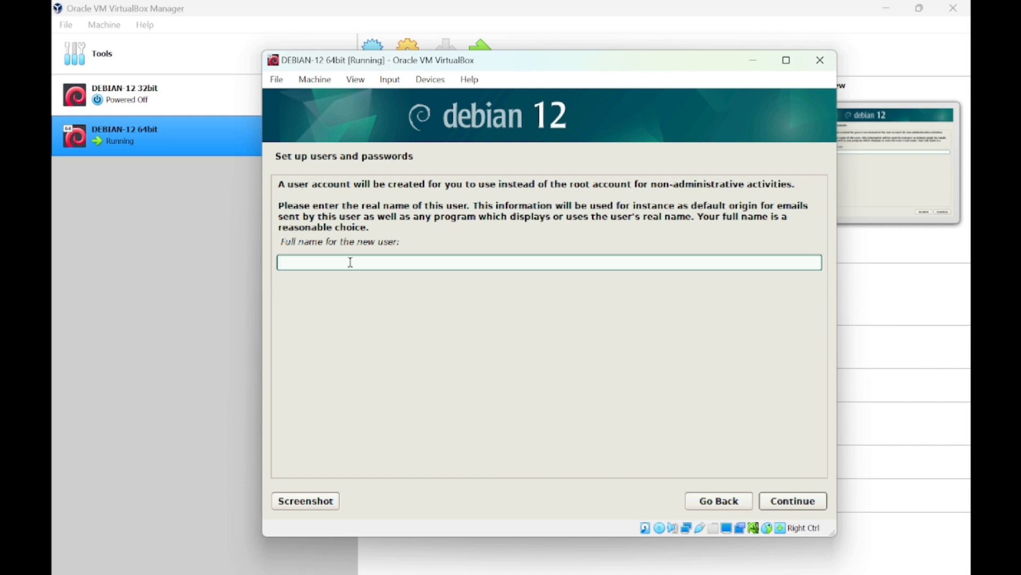
Enter the new user's full name with capitalised first name and surname, then continue.
key("Caps_Lock")
type("F")
key("Caps_Lock")
type("A")
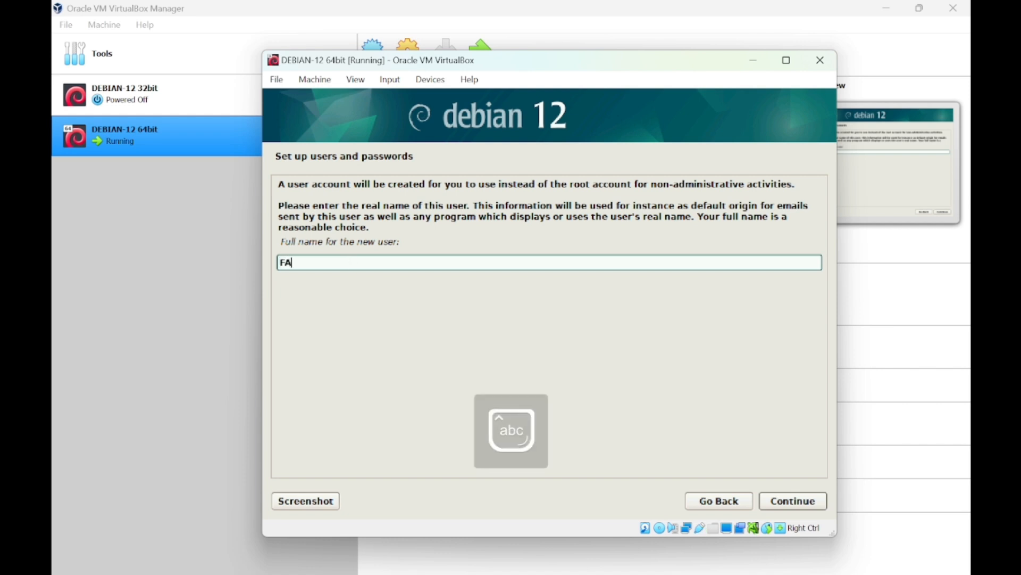
key("BackSpace")
key("Caps_Lock")
type("A")
key("BackSpace")
key("Caps_Lock")
type("aris")
key("Caps_Lock")
type("S")
key("Caps_Lock")
type("yahrendra")
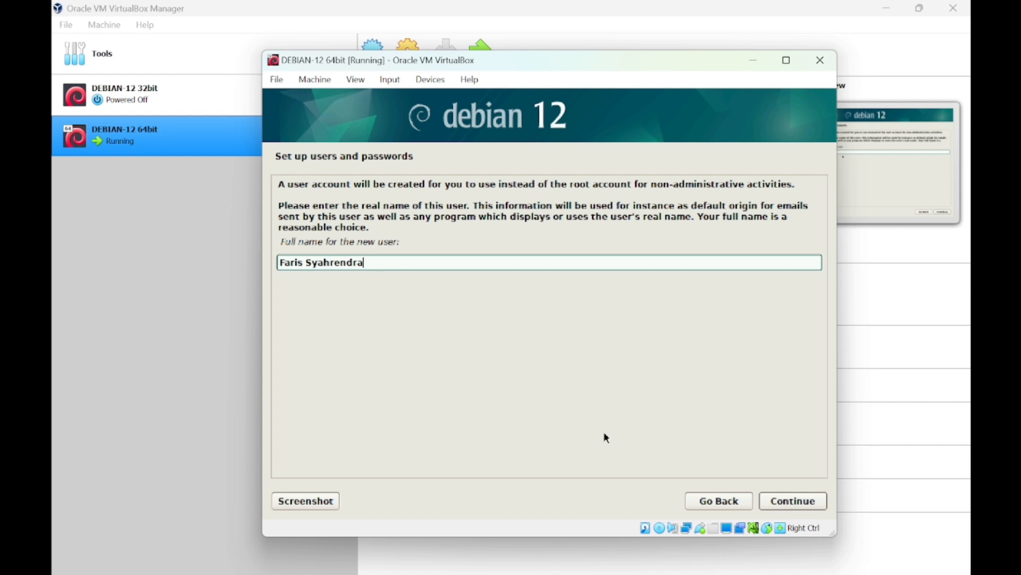
left_click(790, 501)
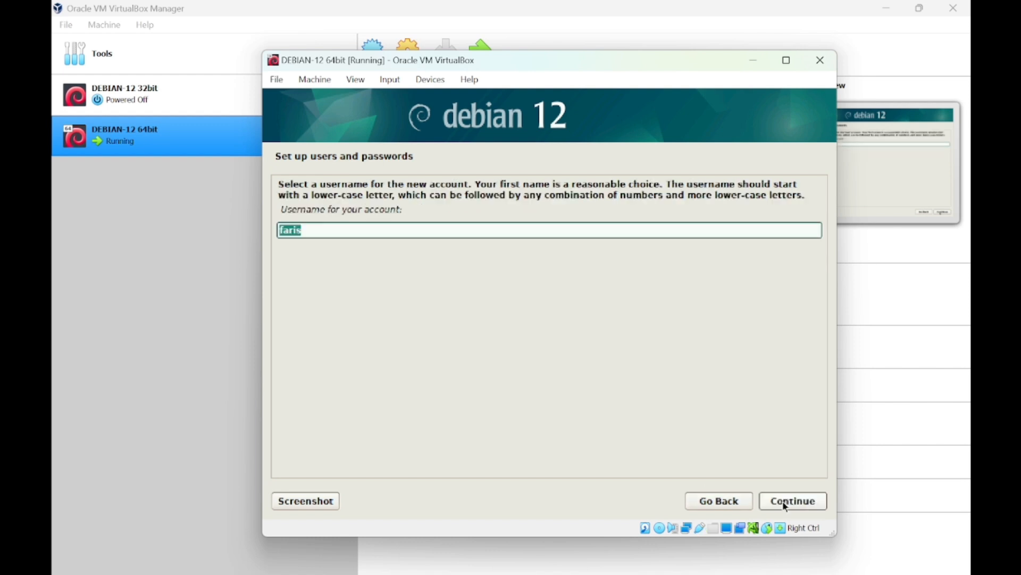
Extend the suggested username with the user's surname and confirm it.
left_click(448, 226)
type("syahrendra")
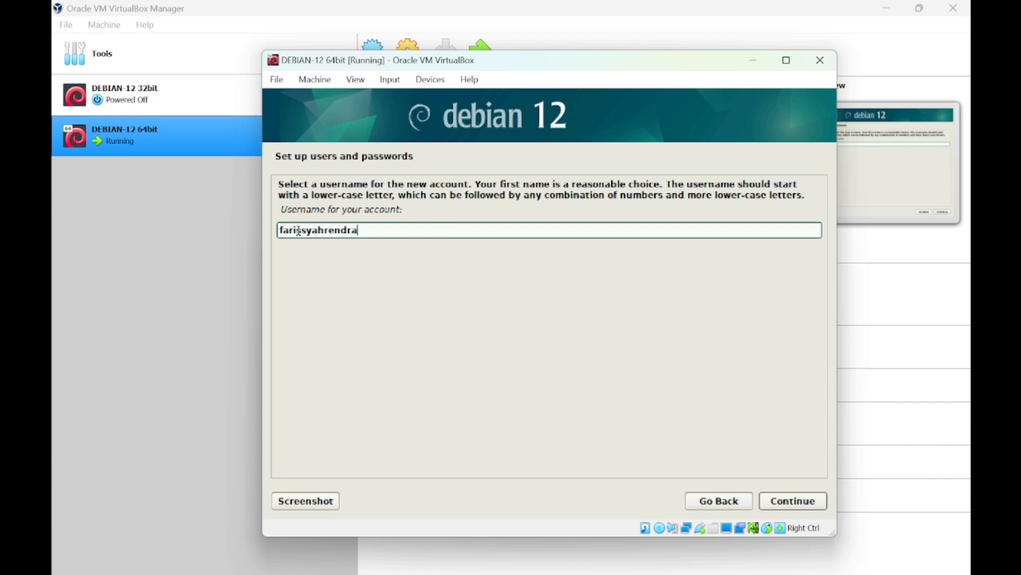
left_click(789, 510)
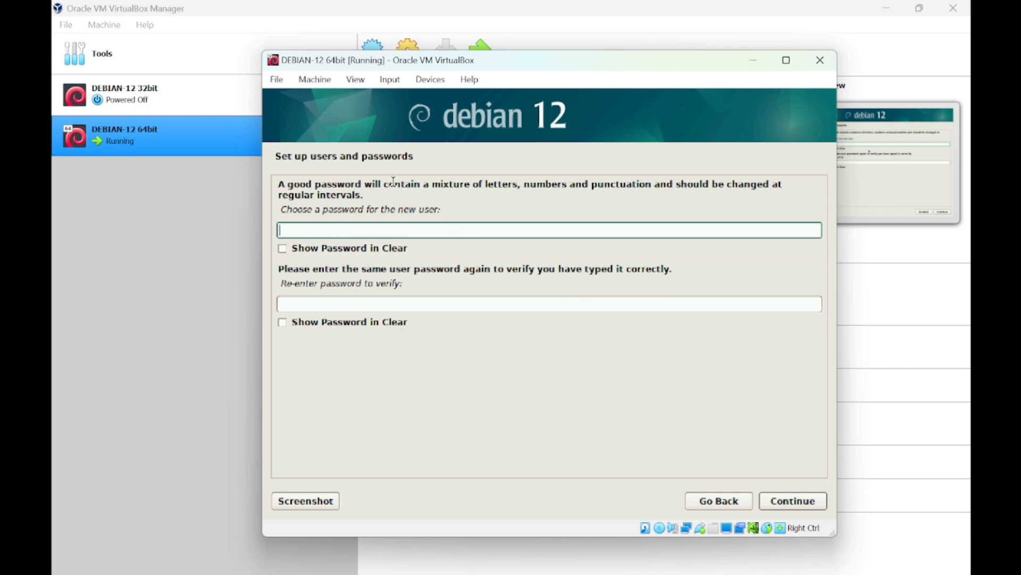
Show both password fields in clear, enter the account password twice and confirm.
left_click(280, 250)
left_click(283, 321)
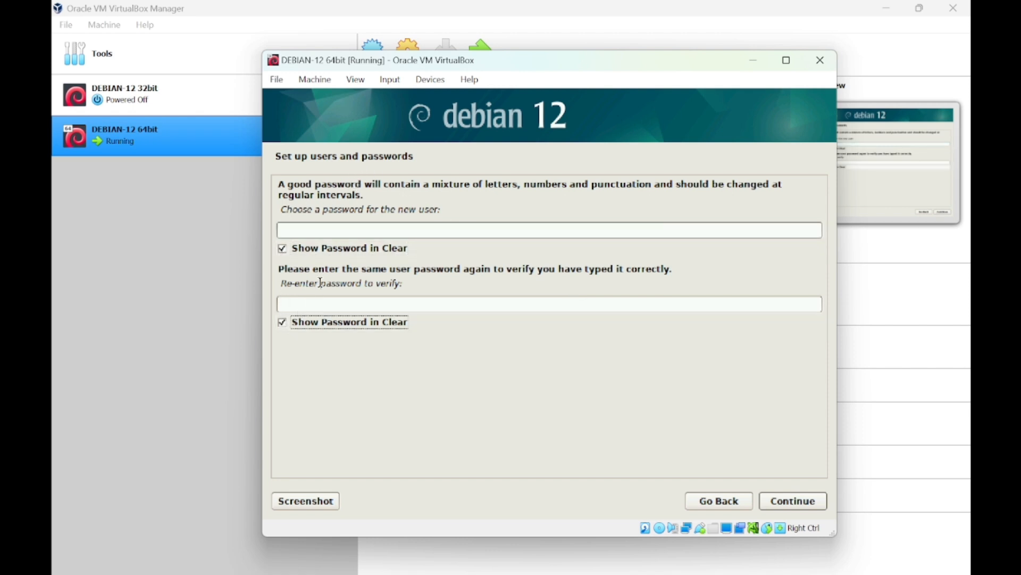
left_click(330, 231)
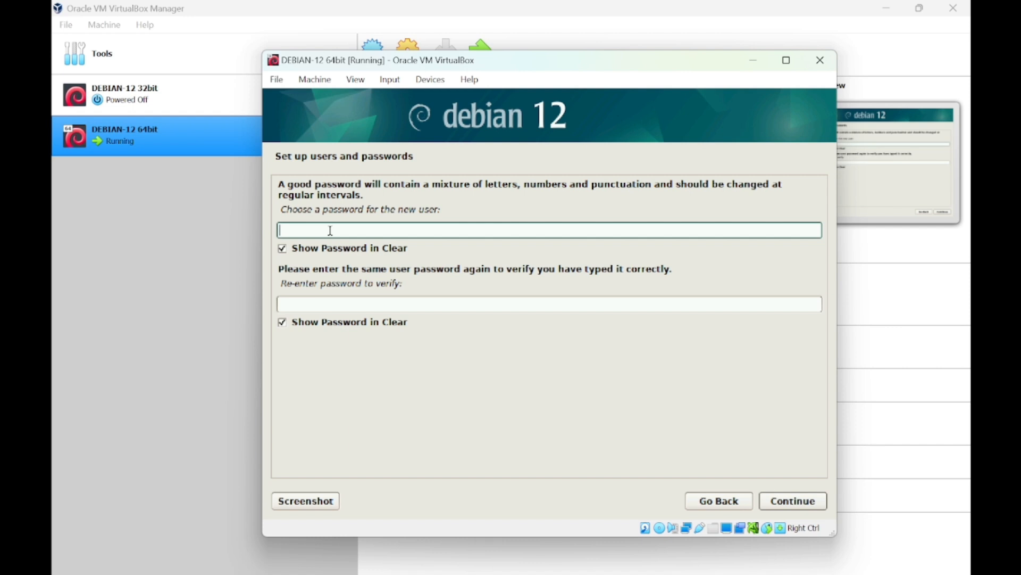
type("123456")
left_click(304, 302)
type("123")
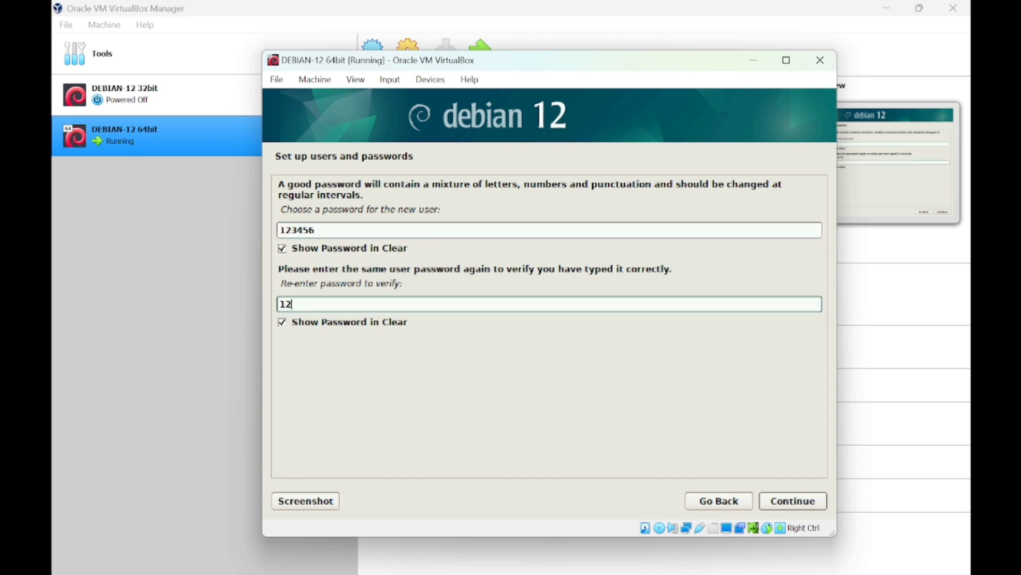
type("456")
left_click(793, 501)
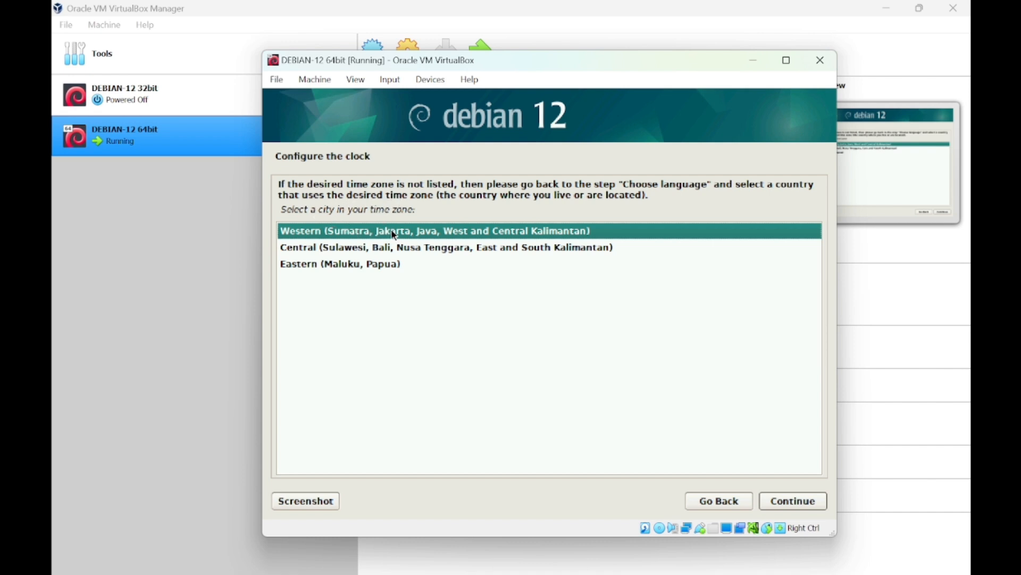
Accept the Western Indonesia time zone and use guided partitioning on the 34.4 GB VBOX disk.
left_click(798, 502)
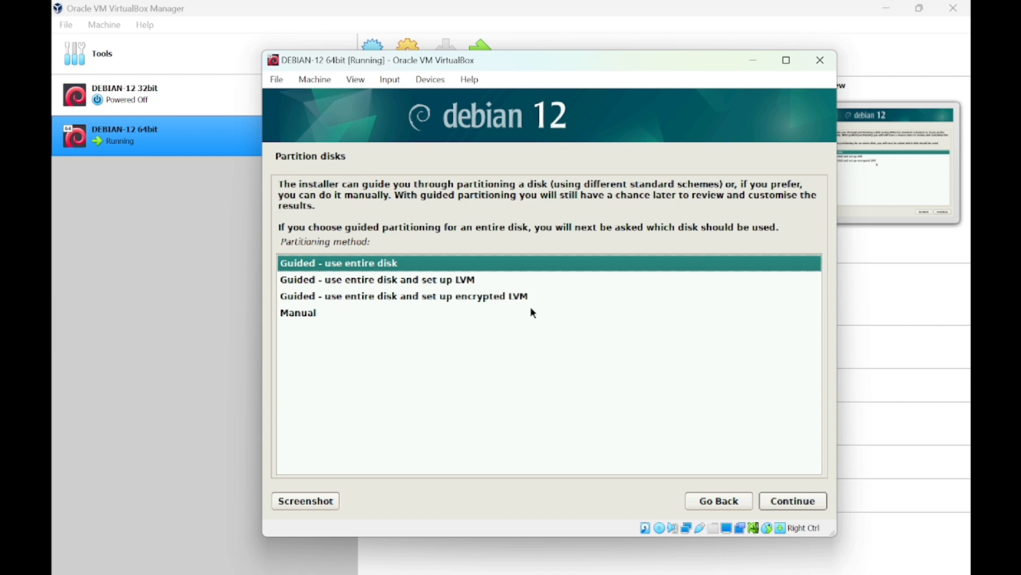
left_click(792, 503)
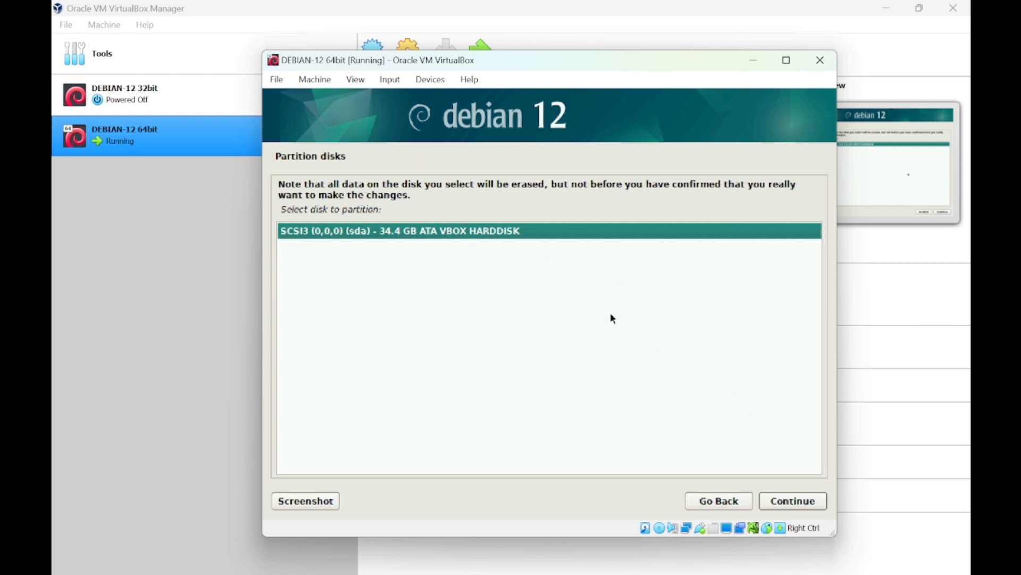
left_click(795, 507)
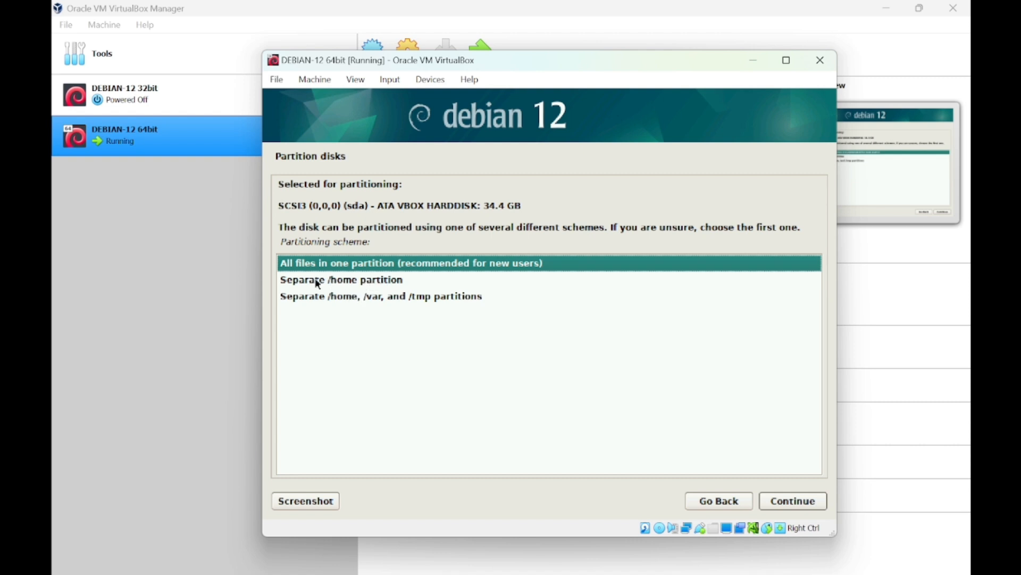
Use the all-files-in-one-partition scheme and write the ext4 and swap partitions to disk.
left_click(775, 502)
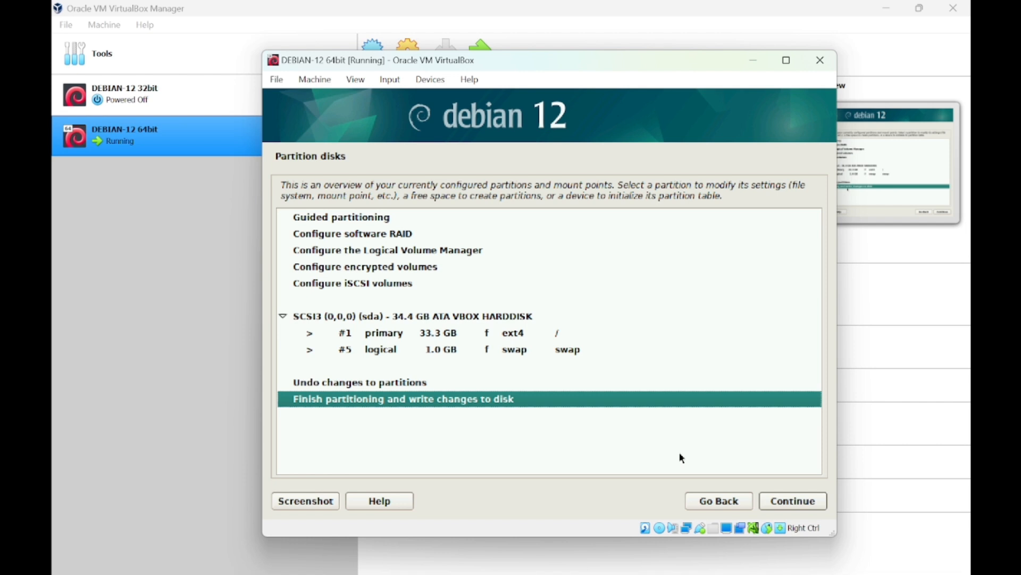
left_click(817, 508)
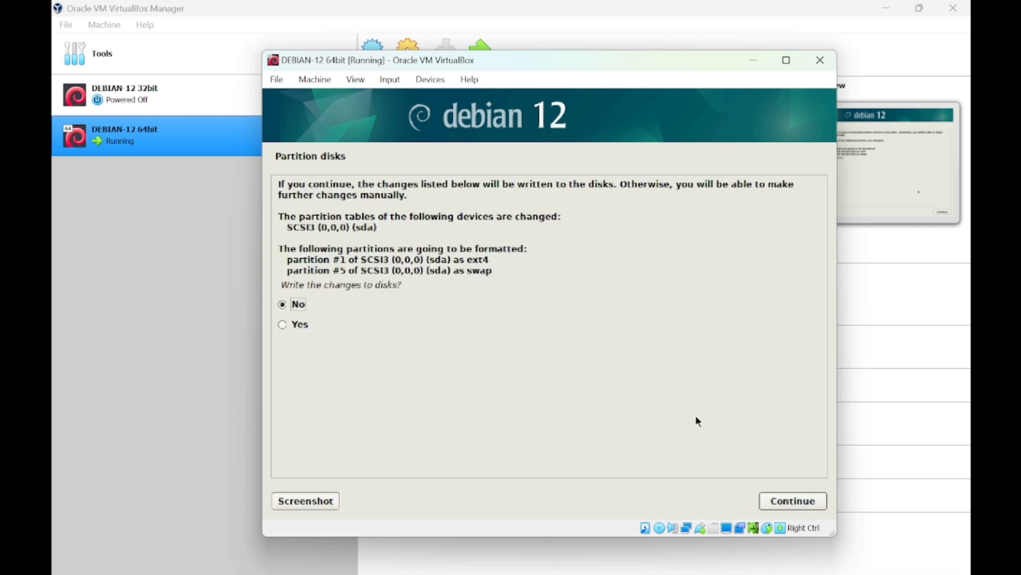
key("Down")
left_click(811, 500)
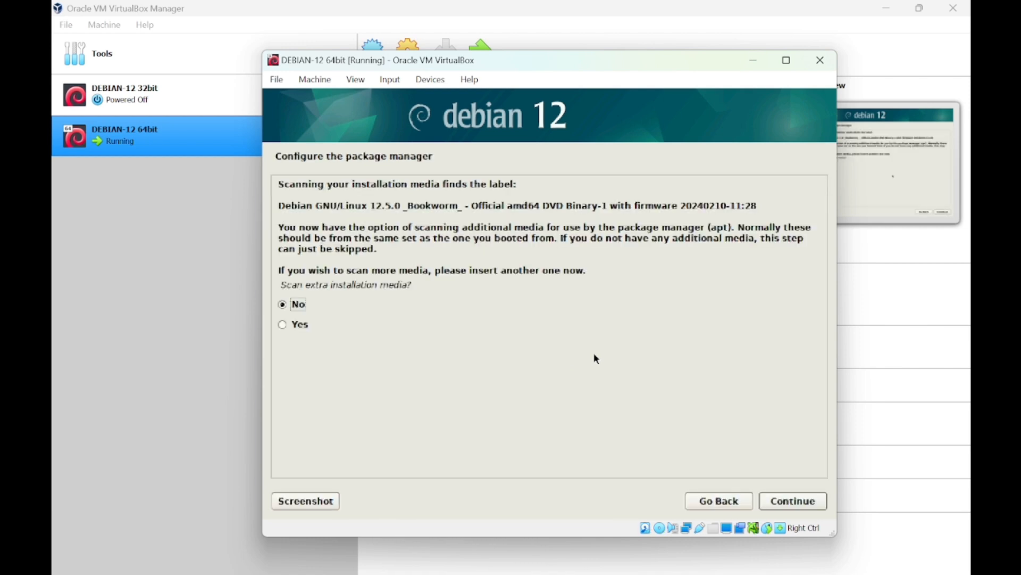
Answer No to scanning extra media, using a network mirror and the package usage survey.
key("Down")
key("Up")
left_click(779, 507)
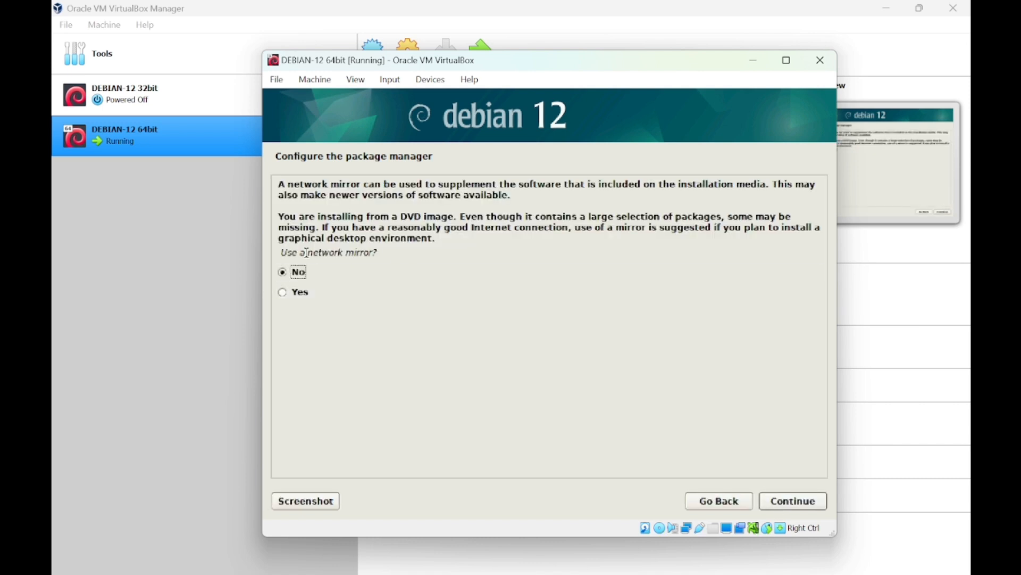
left_click(795, 502)
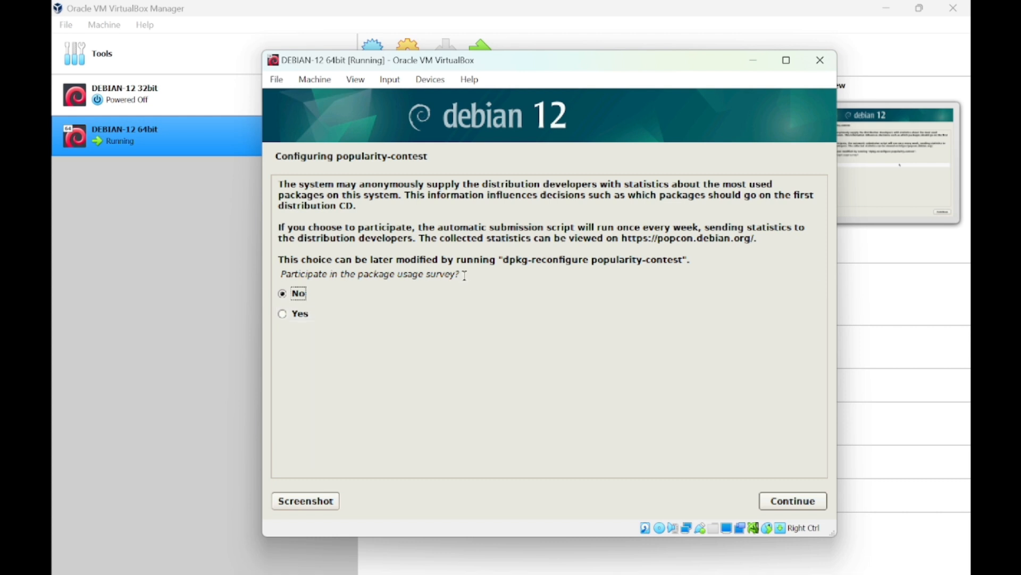
left_click(787, 501)
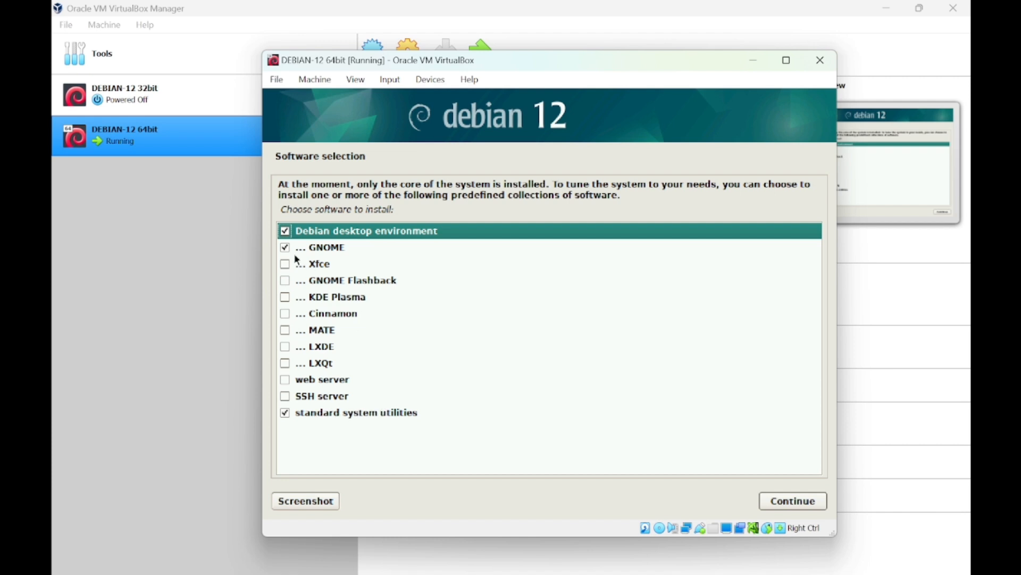
Select Debian desktop environment, GNOME and standard system utilities, then start the software installation.
left_click(286, 232)
left_click(285, 247)
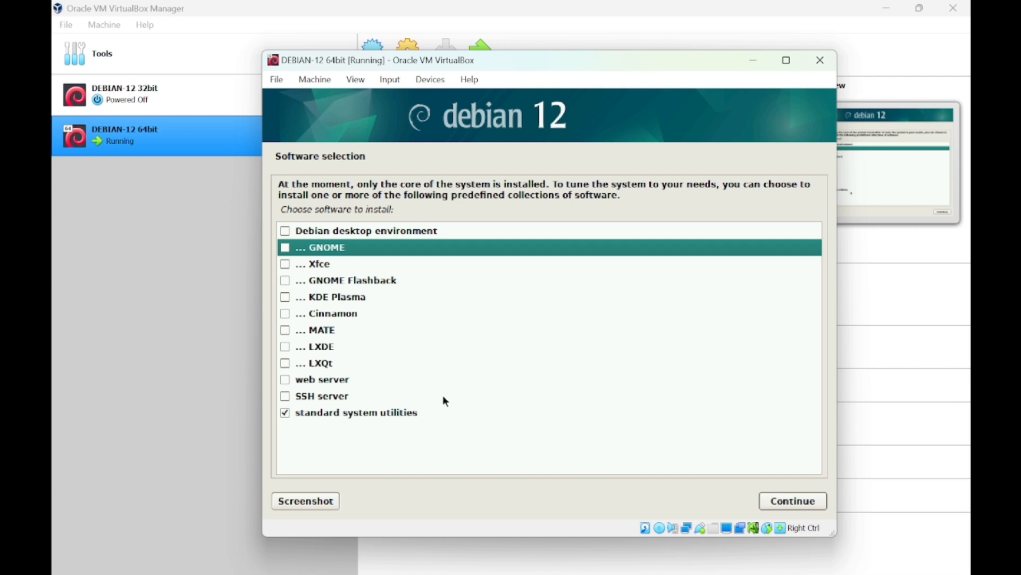
left_click(291, 234)
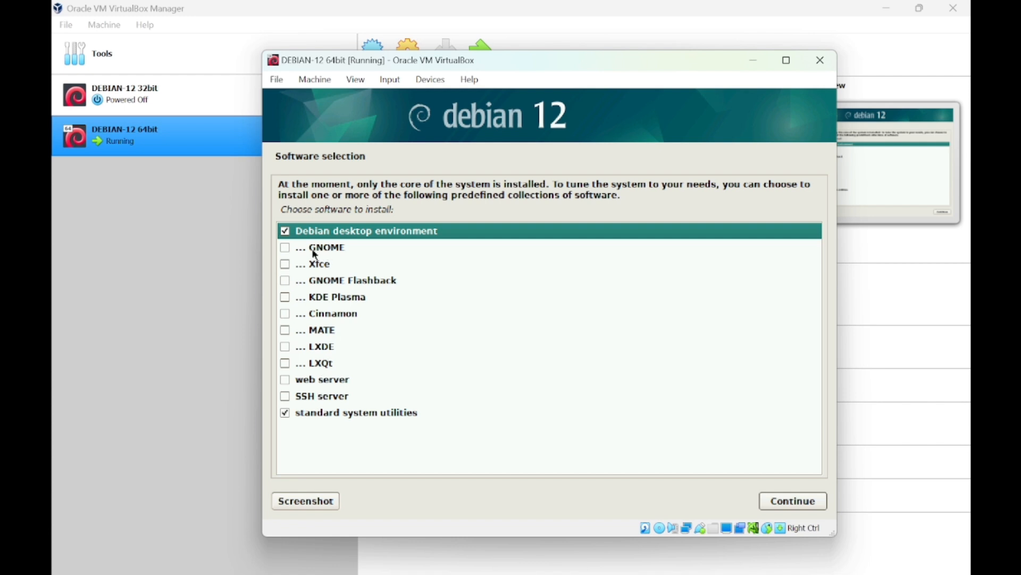
left_click(280, 249)
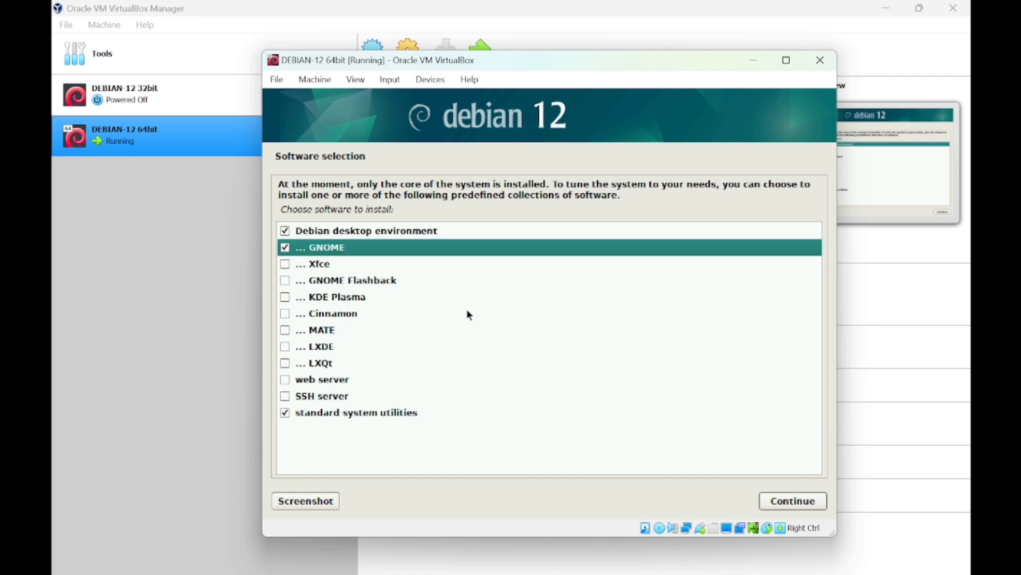
left_click(802, 502)
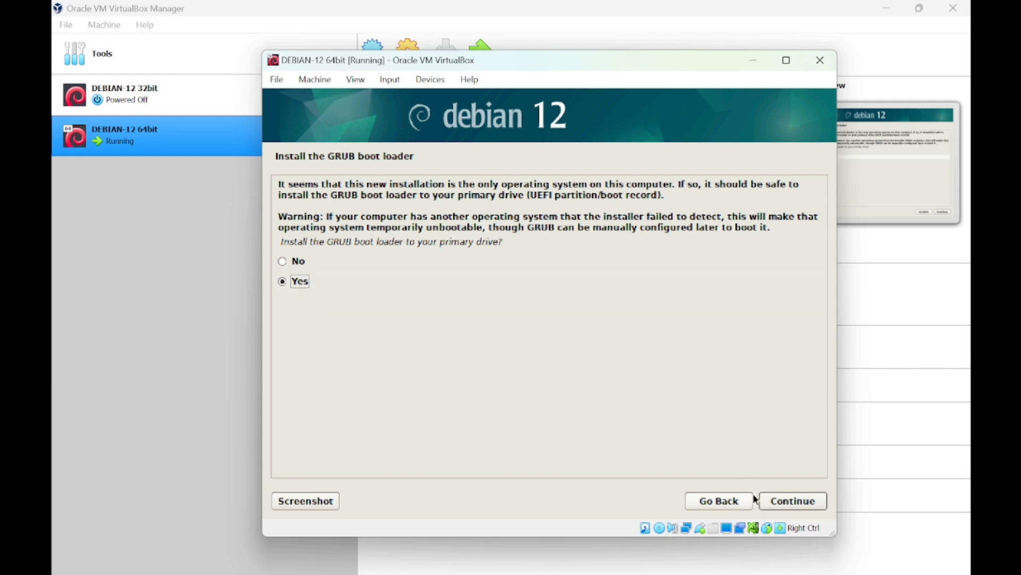
Agree to install GRUB and put it on /dev/sda.
left_click(794, 501)
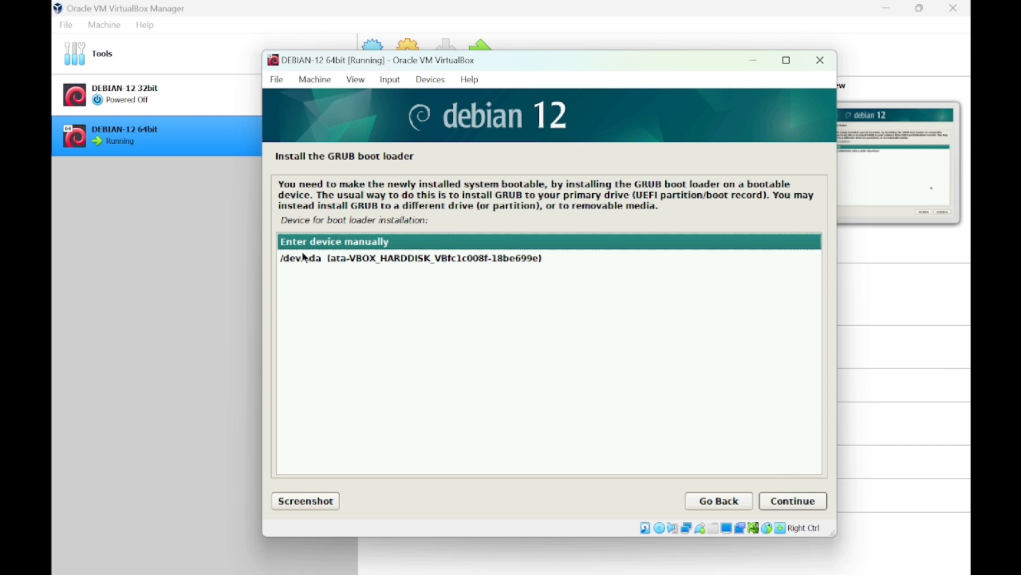
left_click(446, 267)
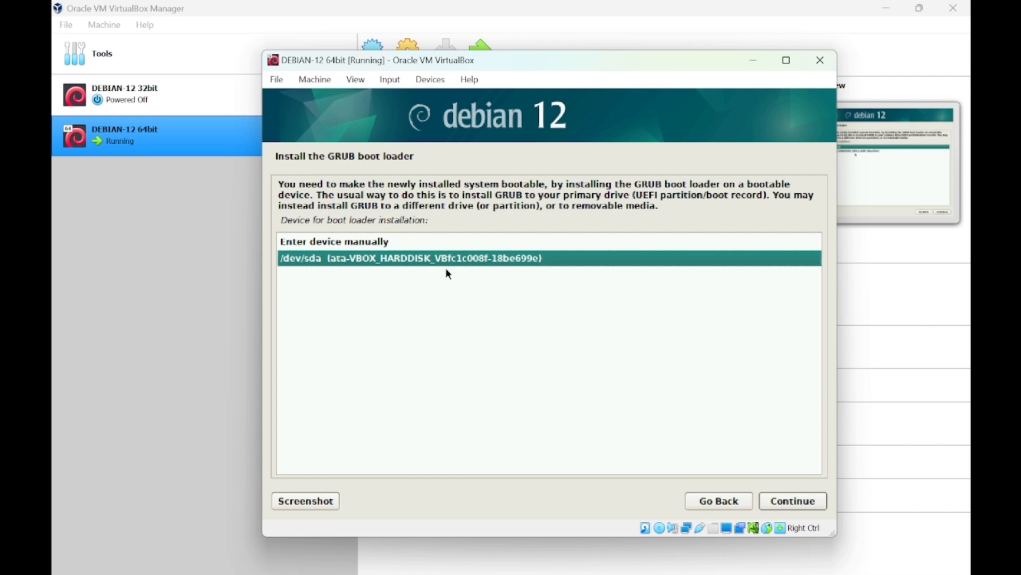
left_click(800, 506)
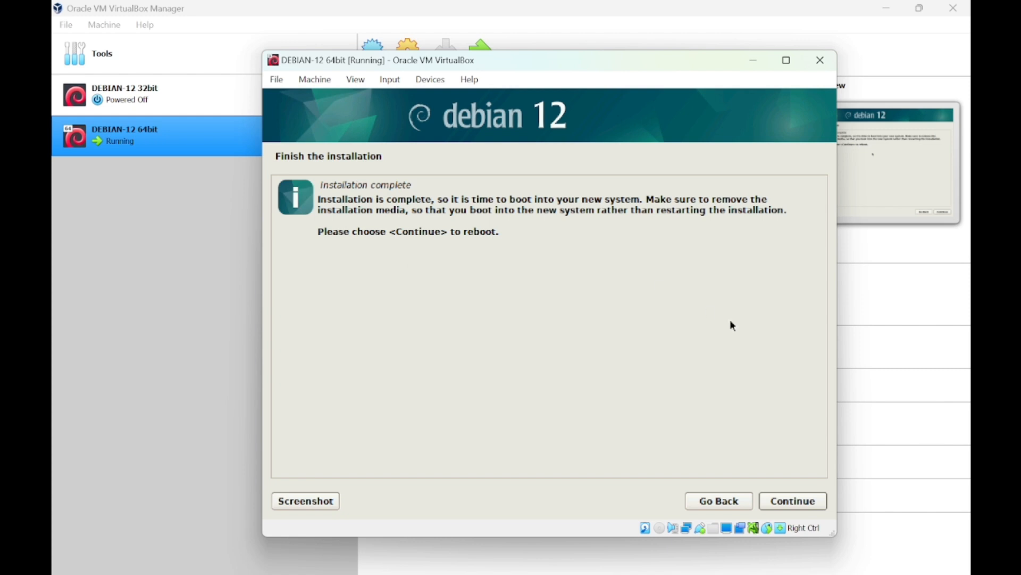
Continue from the Installation complete screen to reboot the VM into Debian 12.
left_click(791, 503)
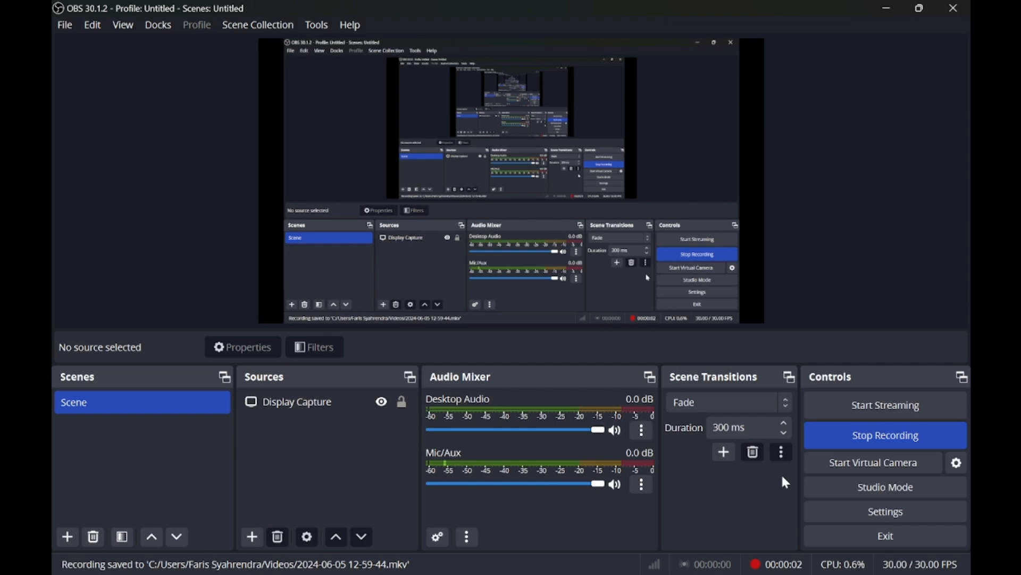
Cycle through open windows with Alt+Tab to bring the DEBIAN-12 64bit VM forward.
key("alt+Tab")
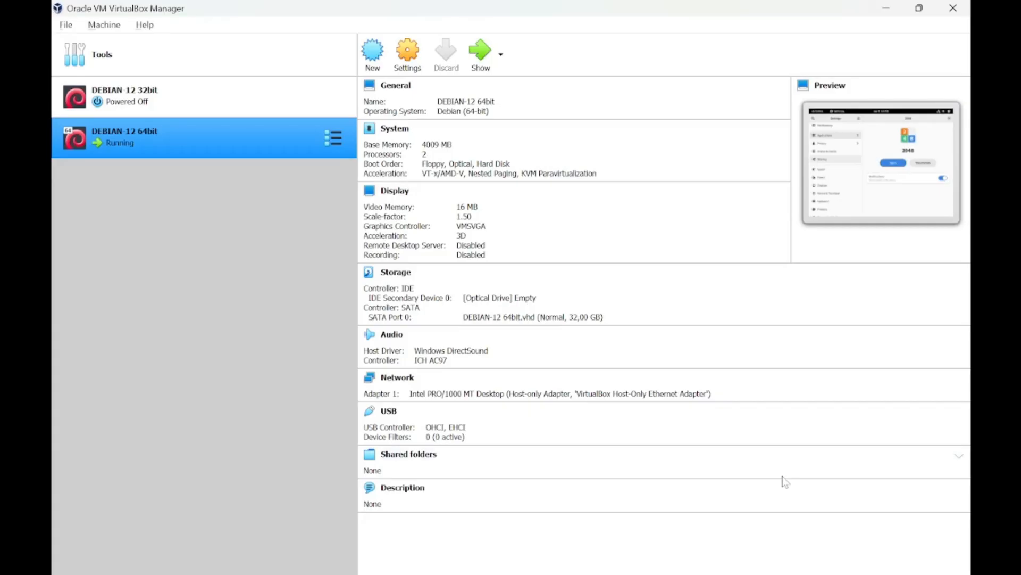
key("alt+Tab")
key("alt+Tab")
key("alt+Tab")
key("alt+Tab")
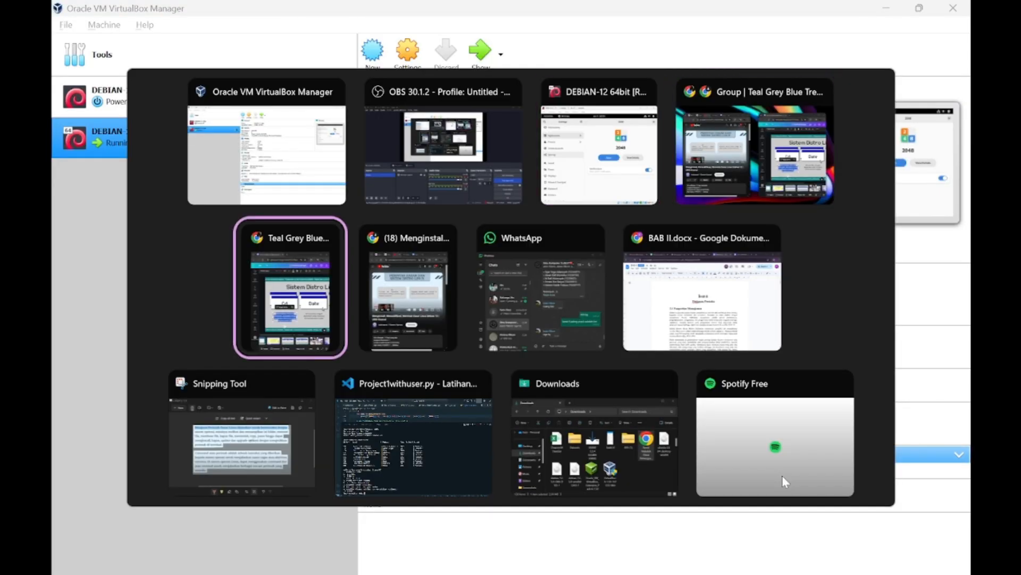
key("alt+Tab")
key("alt+Tab")
key("alt+Tab")
key("alt+Tab")
key("alt+Tab")
key("alt+Tab")
key("alt+Tab")
key("alt+Tab")
key("alt+Tab")
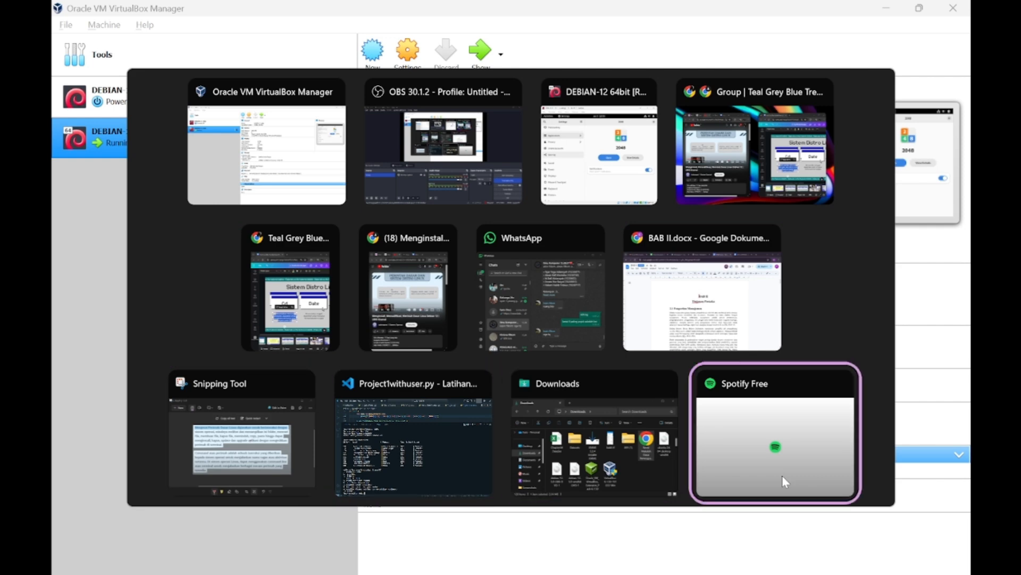
key("alt+Tab")
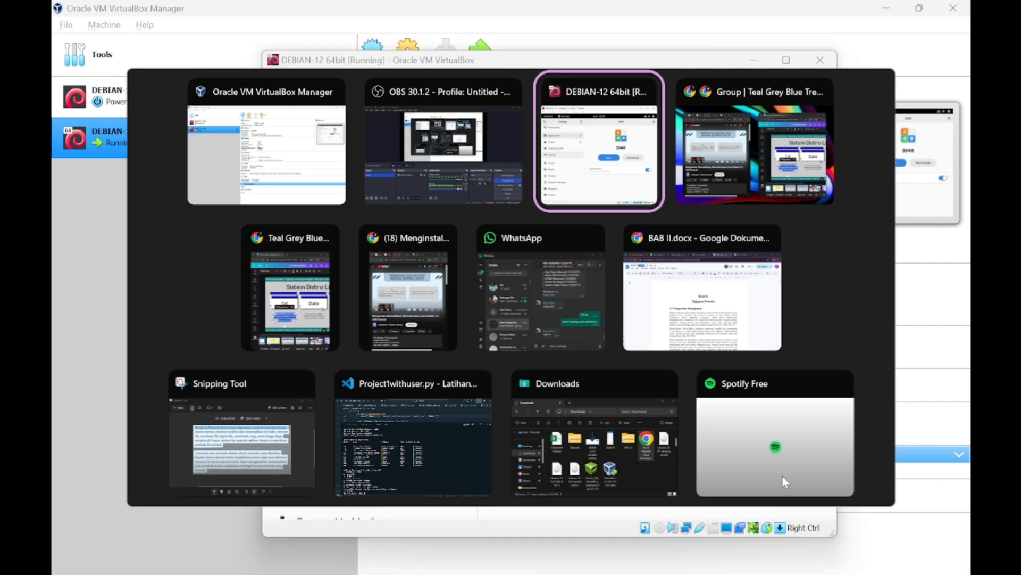
key("alt+Tab")
key("alt+Tab")
key("alt+Tab")
key("alt+Tab")
key("alt+Tab")
key("alt+Tab")
key("alt+Tab")
key("alt+Tab")
key("alt+Tab")
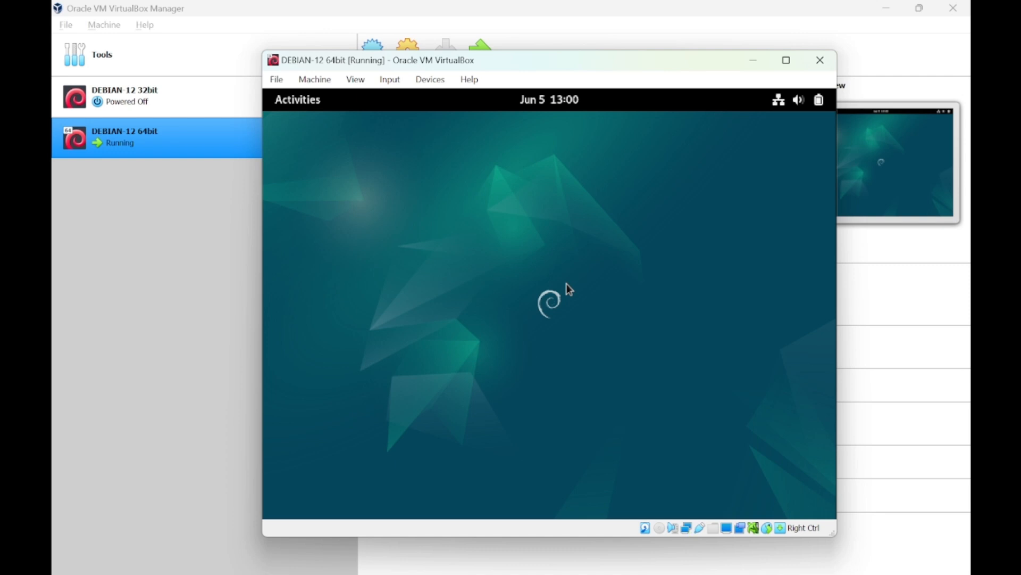
Open GNOME Settings from the desktop's right-click menu, landing on Appearance.
left_click(294, 100)
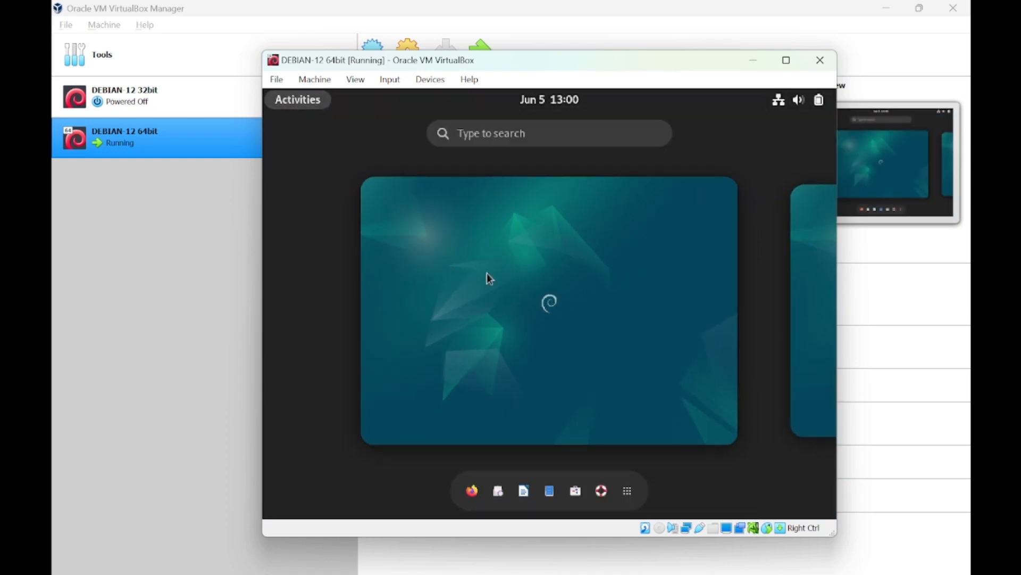
left_click(517, 291)
right_click(516, 291)
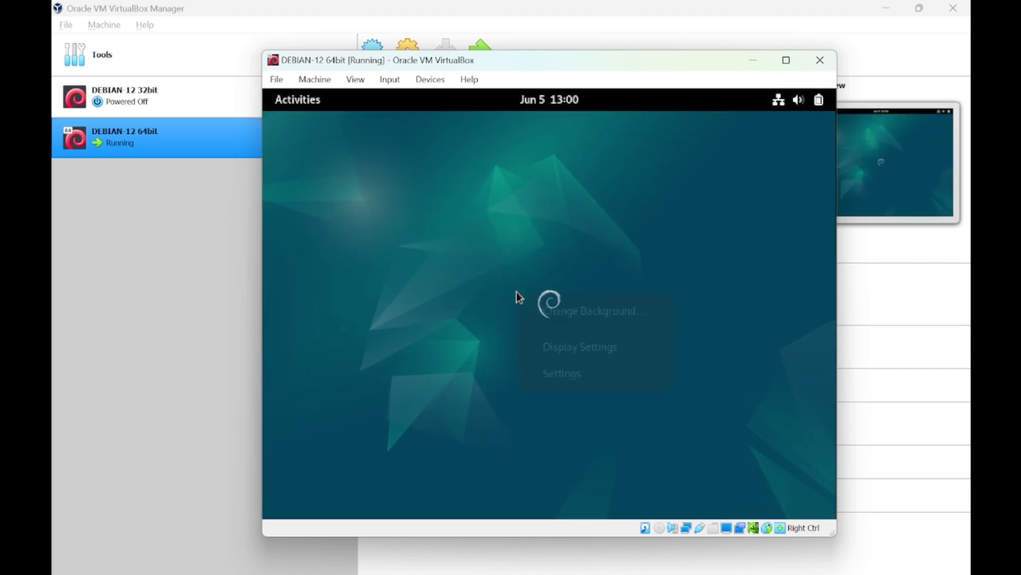
left_click(567, 373)
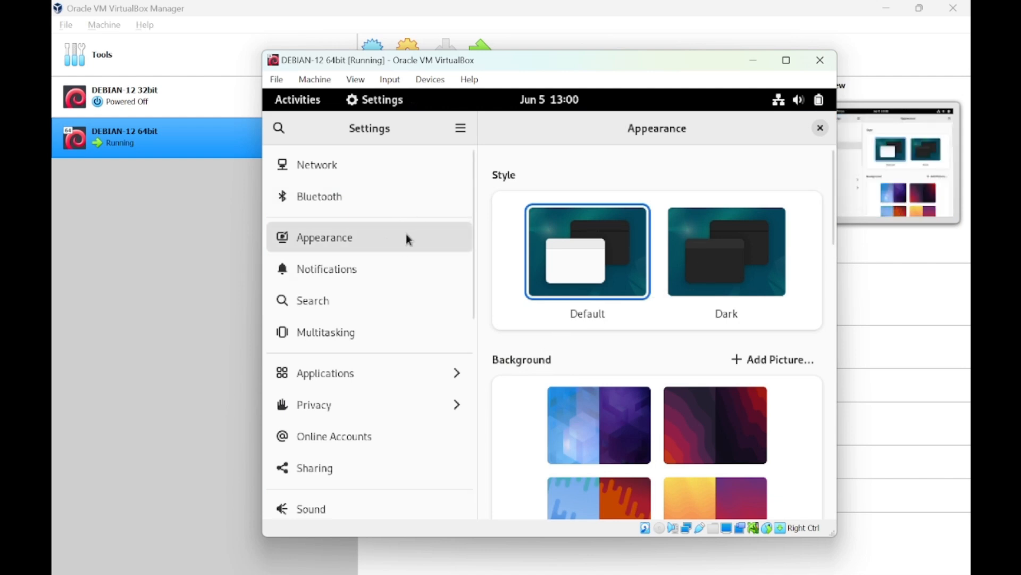
Keep the Default light style, set the teal Debian swirl wallpaper, then go to Notifications.
left_click(699, 268)
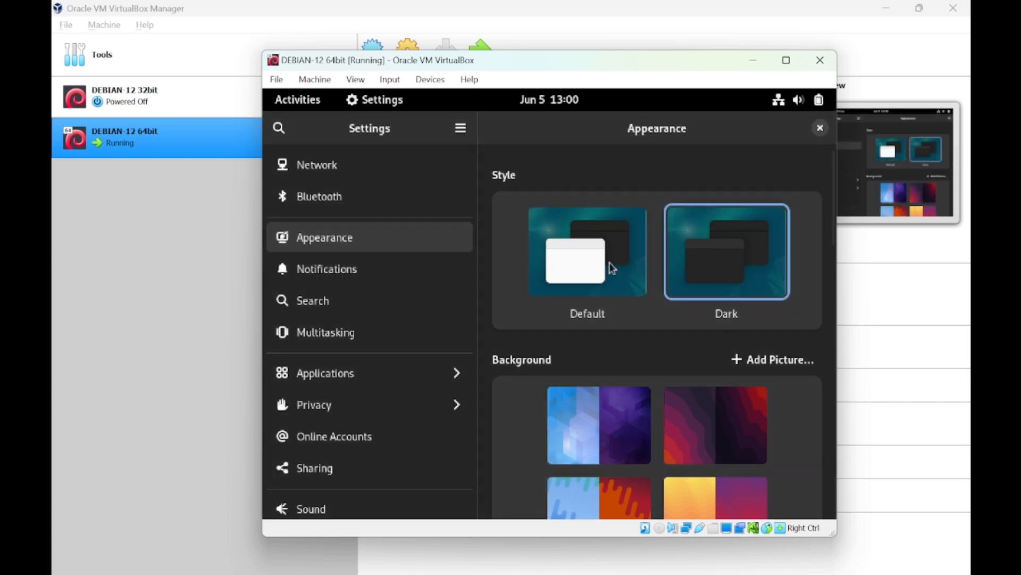
left_click(607, 265)
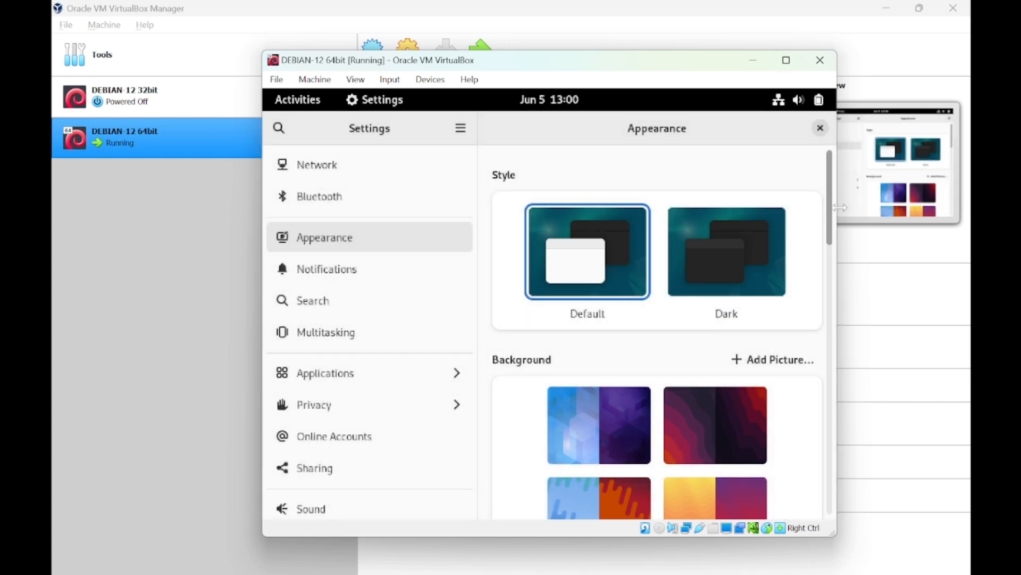
scroll(827, 249, "down", 2)
left_click_drag(827, 249, 839, 380)
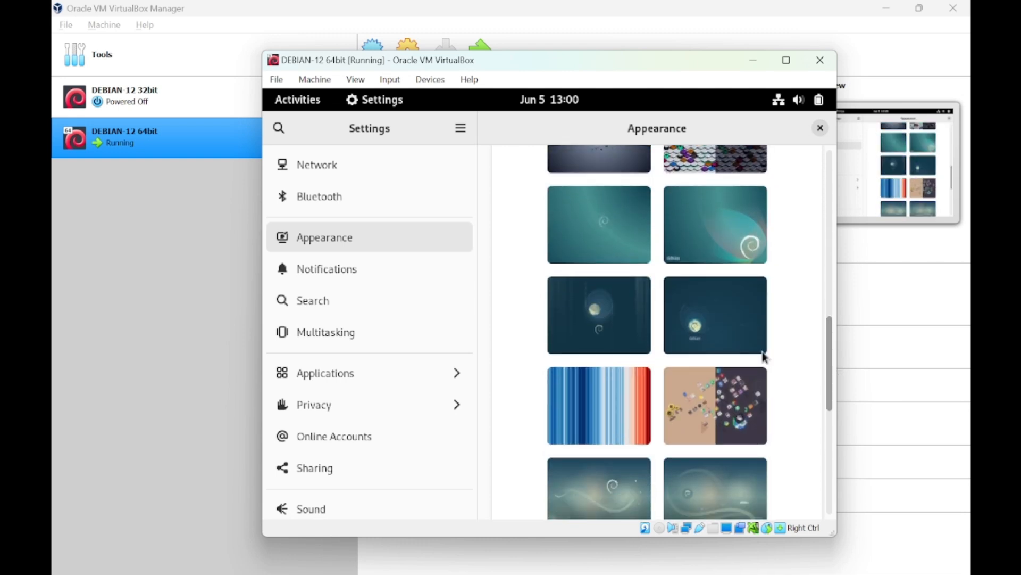
left_click(603, 384)
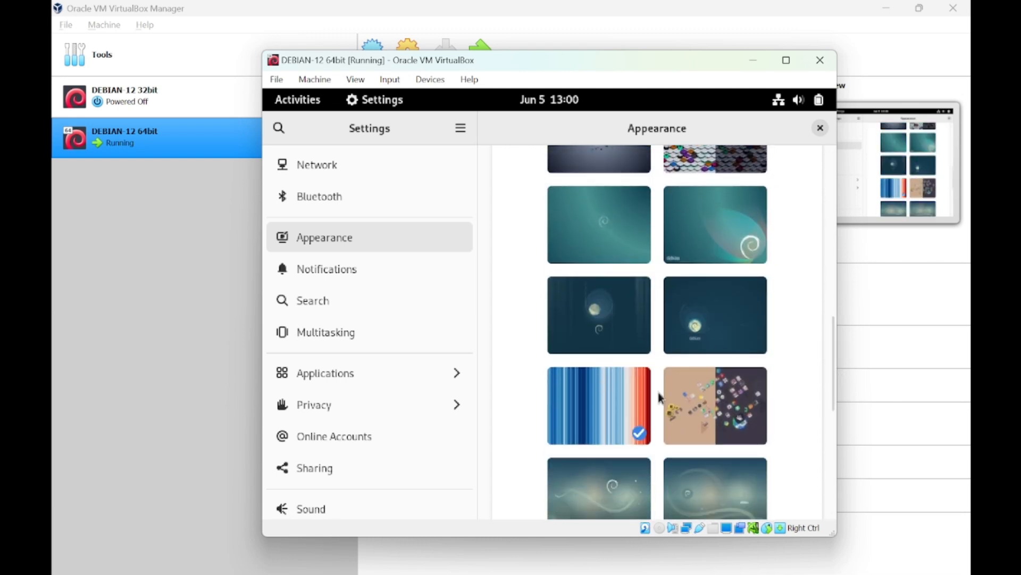
left_click(676, 392)
left_click(599, 221)
left_click(371, 269)
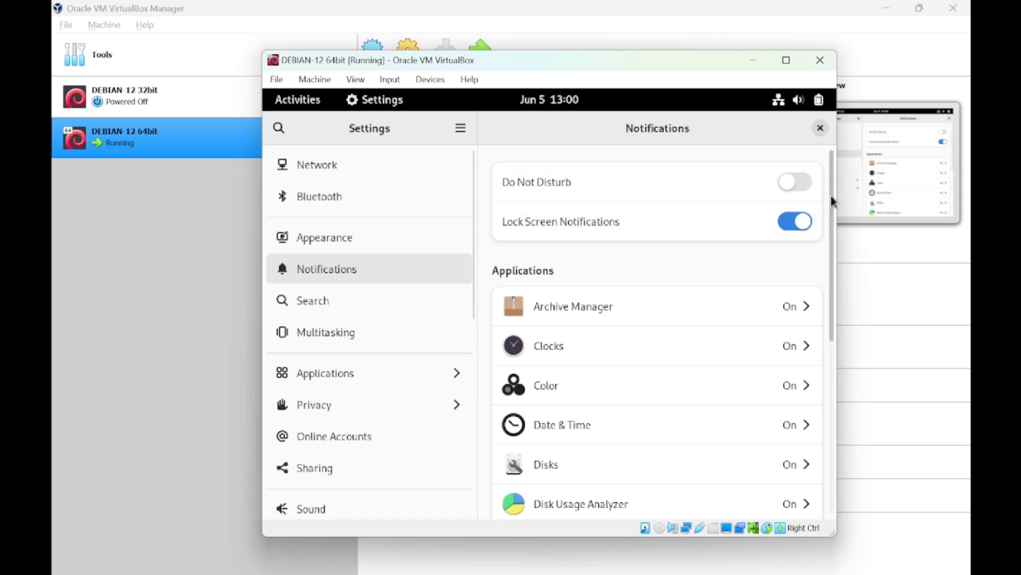
Toggle Do Not Disturb on and back off in Notifications.
left_click(789, 191)
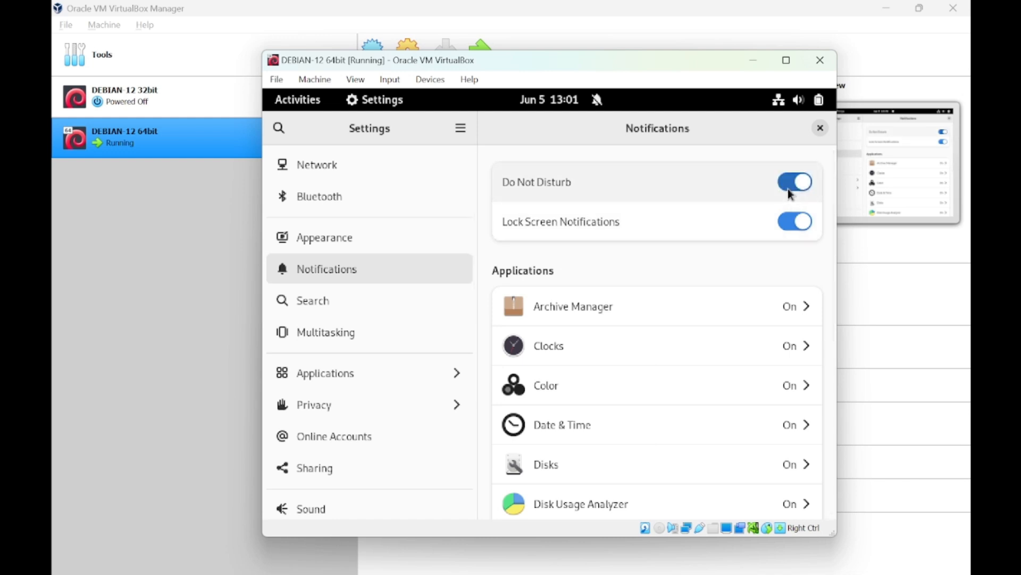
left_click(790, 190)
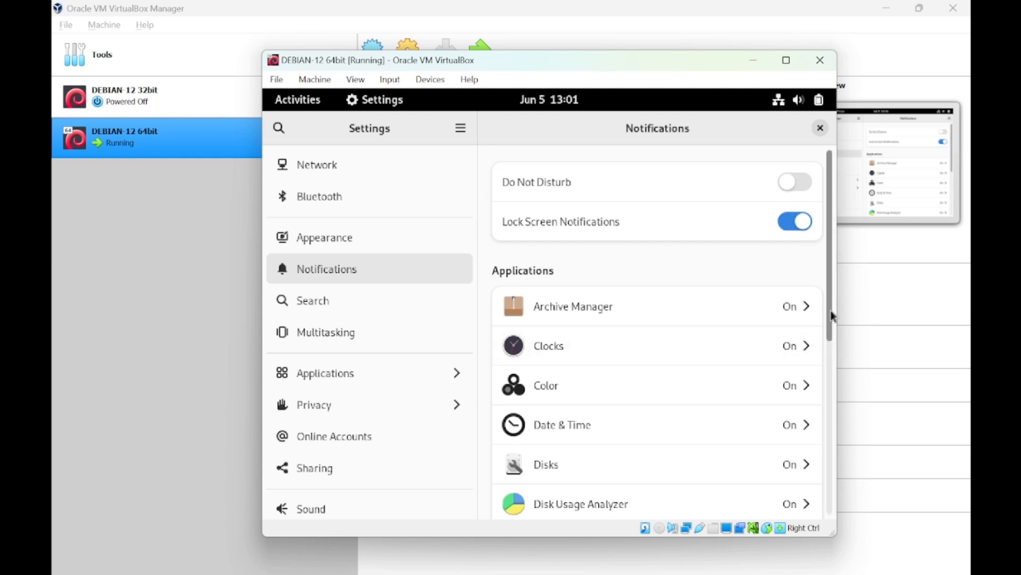
left_click_drag(831, 311, 832, 247)
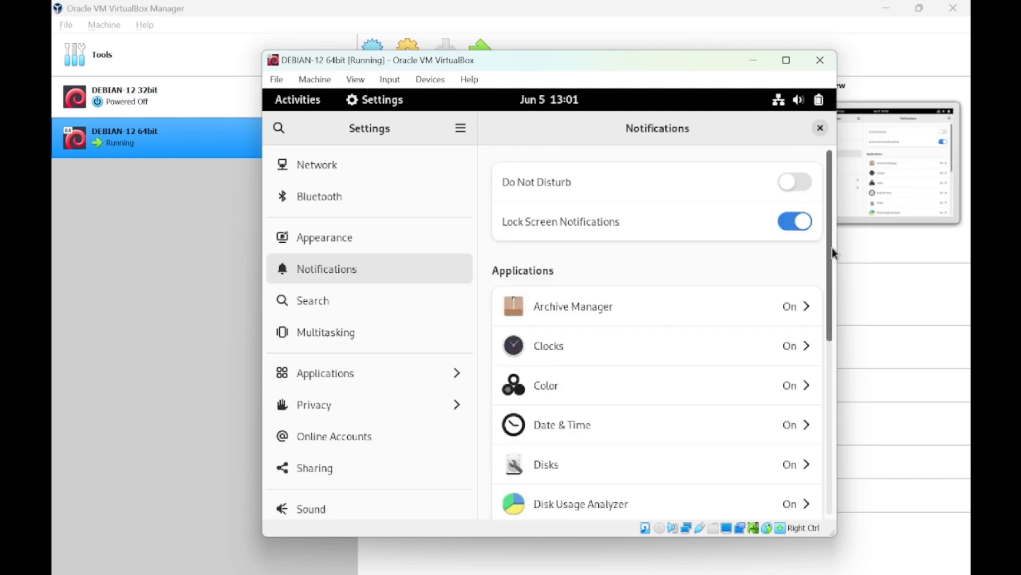
Browse the Search, Multitasking and Applications settings, then return to the main list.
left_click(375, 290)
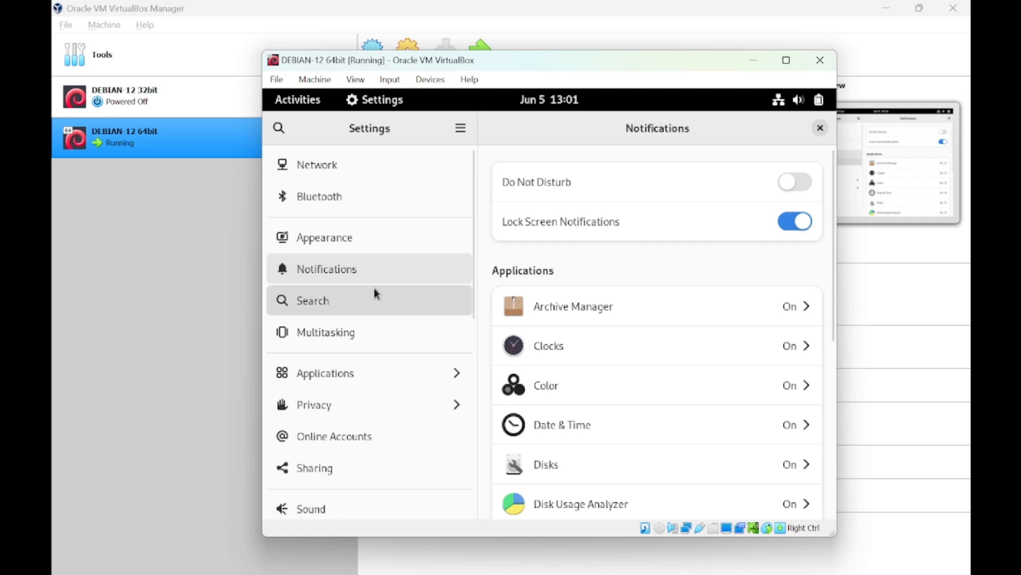
left_click(335, 340)
left_click(334, 373)
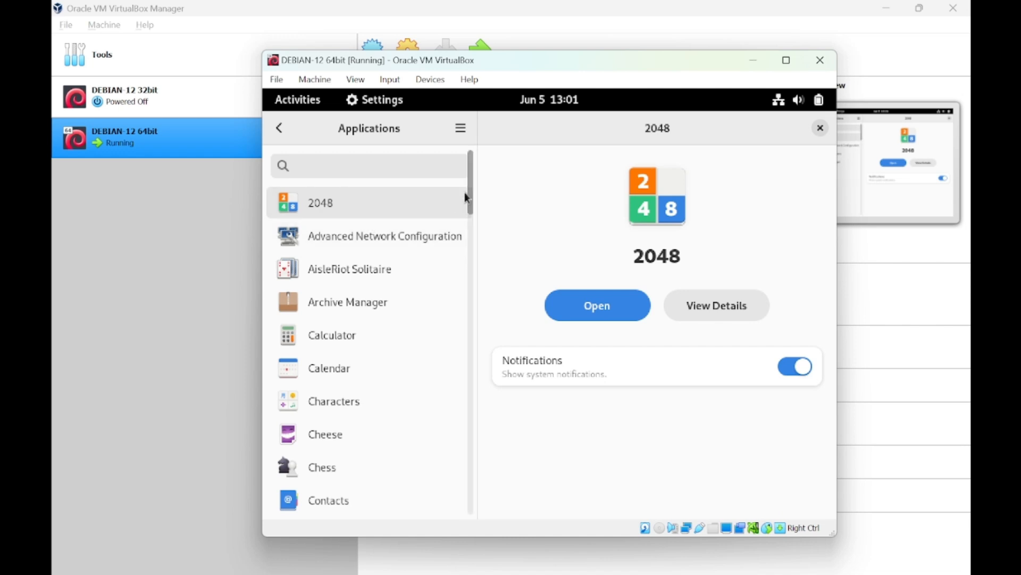
left_click_drag(471, 205, 464, 174)
left_click(279, 128)
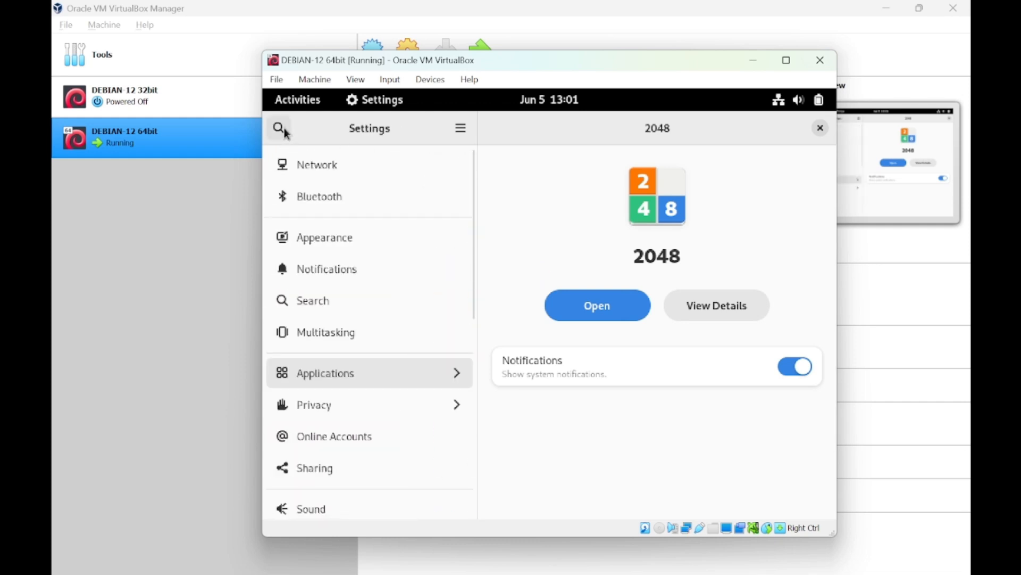
Look through Privacy's Location Services, Camera, Microphone and Thunderbolt pages.
left_click(288, 410)
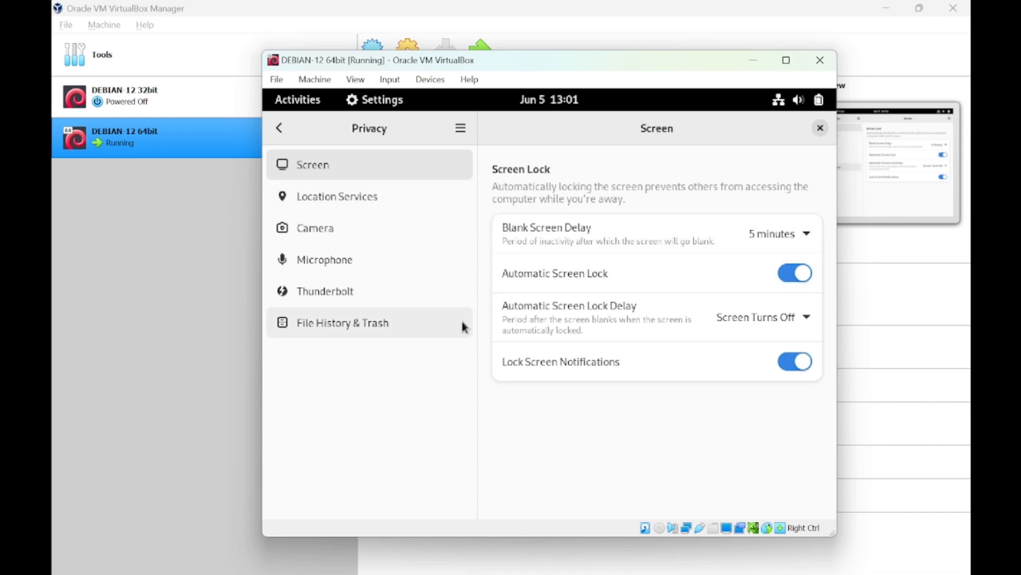
left_click(311, 206)
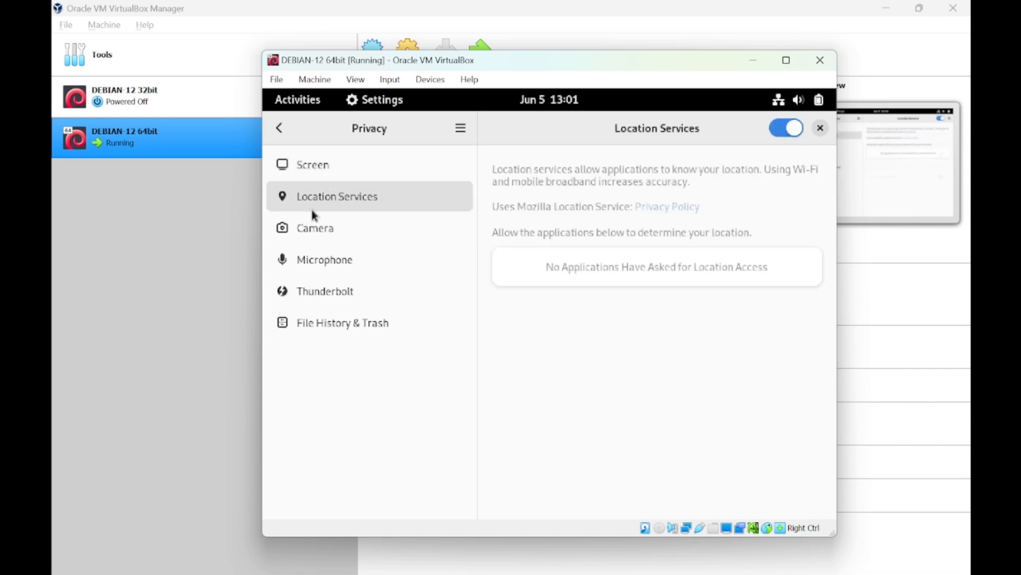
left_click(318, 238)
left_click(322, 263)
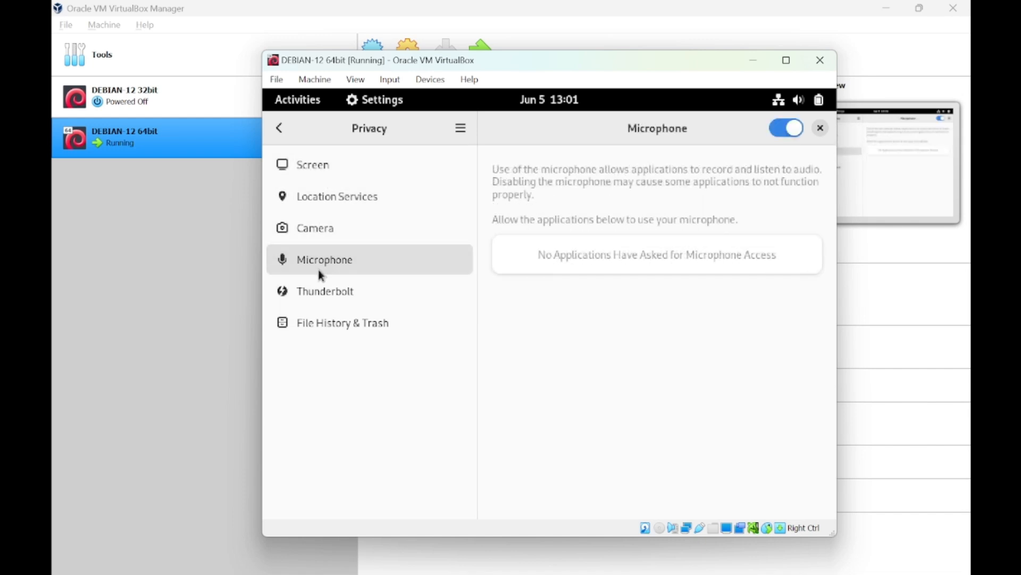
left_click(317, 300)
View File History & Trash, then browse the Online Accounts and Sharing settings.
left_click(312, 327)
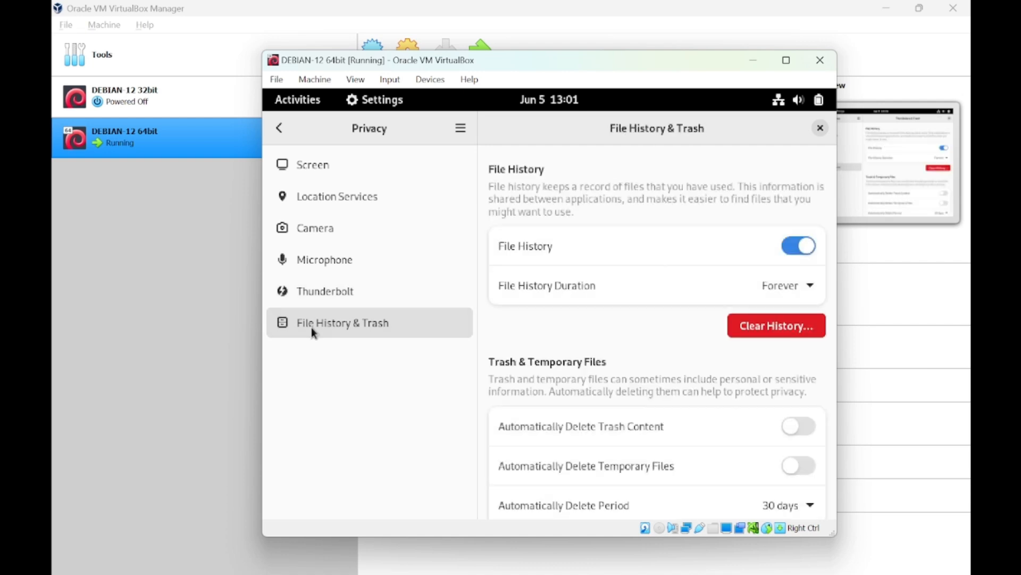
left_click(277, 135)
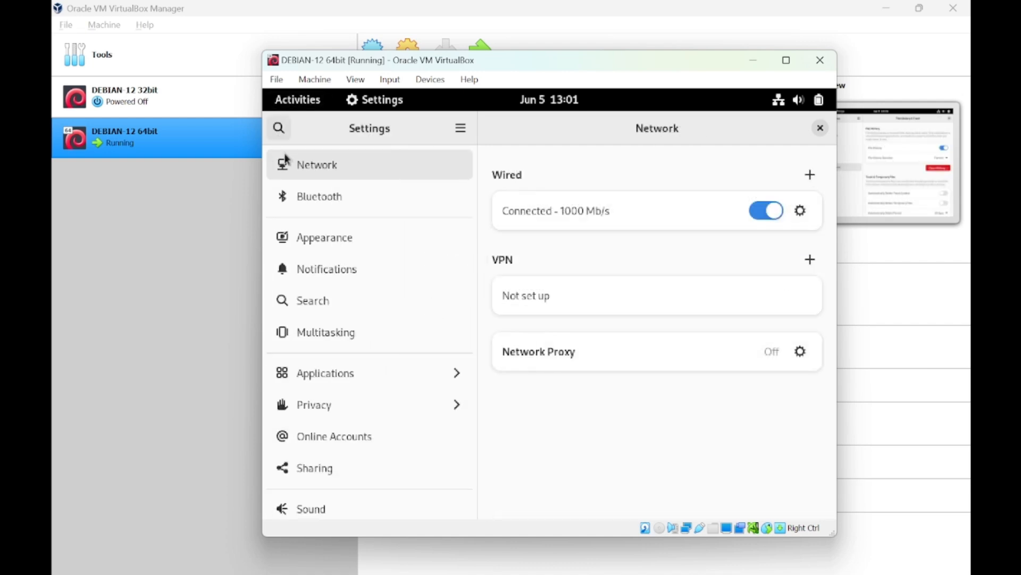
left_click(329, 430)
left_click(325, 462)
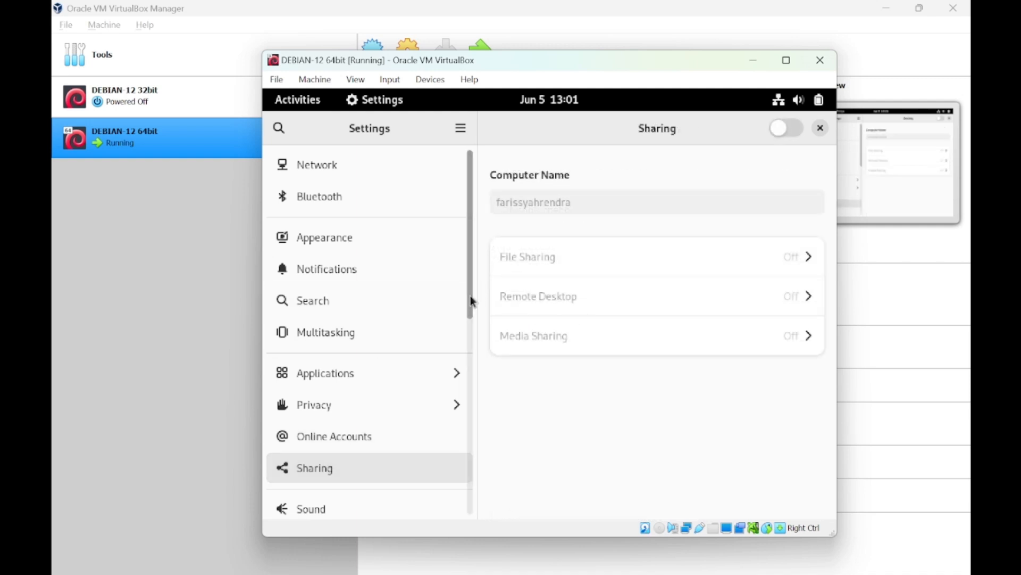
left_click_drag(470, 300, 469, 333)
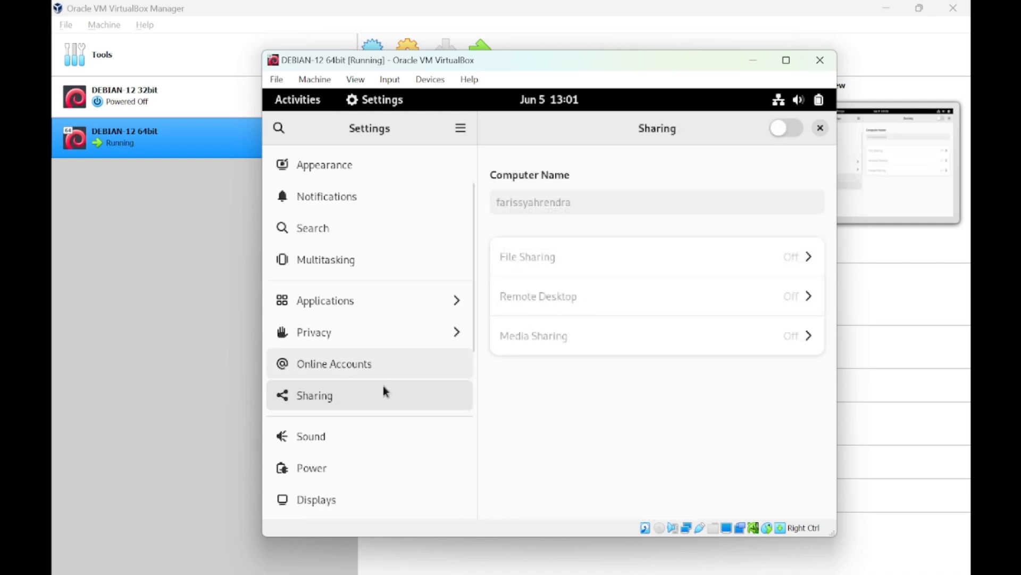
Nudge the Sound page's System Volume and set it back, then show Power settings.
left_click(369, 423)
scroll(383, 372, "down", 2)
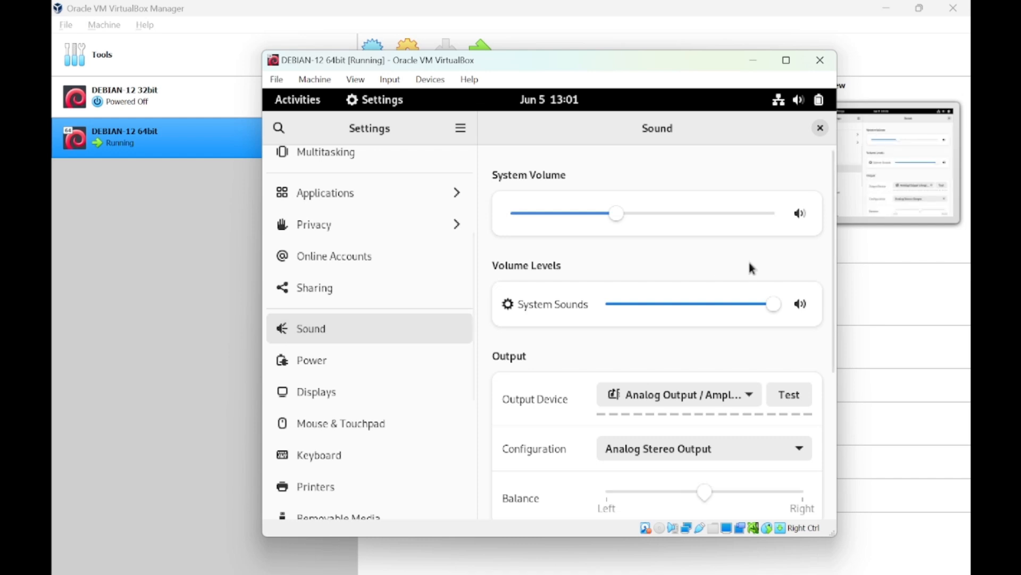
mouse_move(835, 224)
left_mouse_down()
mouse_move(819, 378)
mouse_move(833, 206)
left_mouse_up()
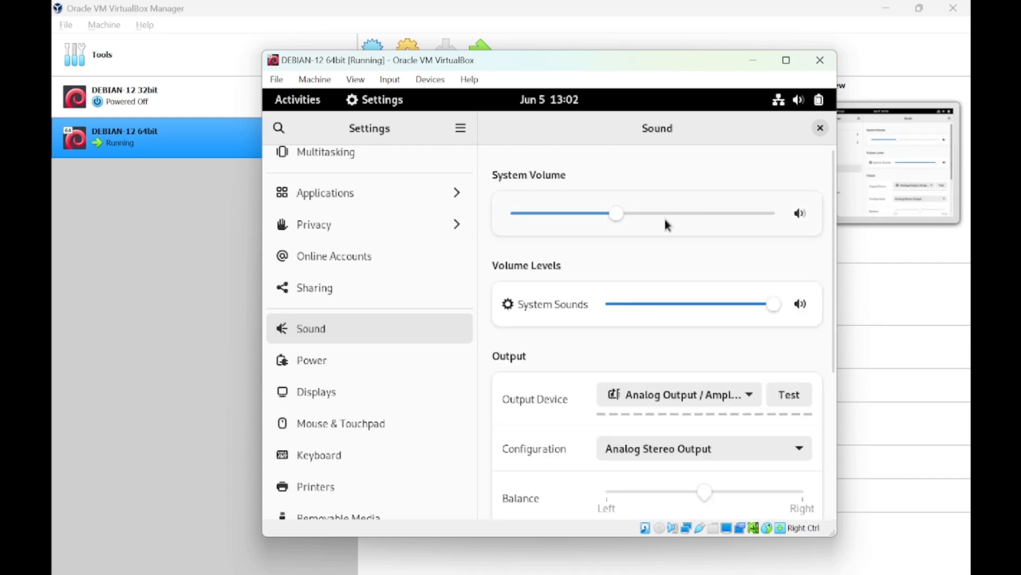
left_click_drag(648, 214, 627, 219)
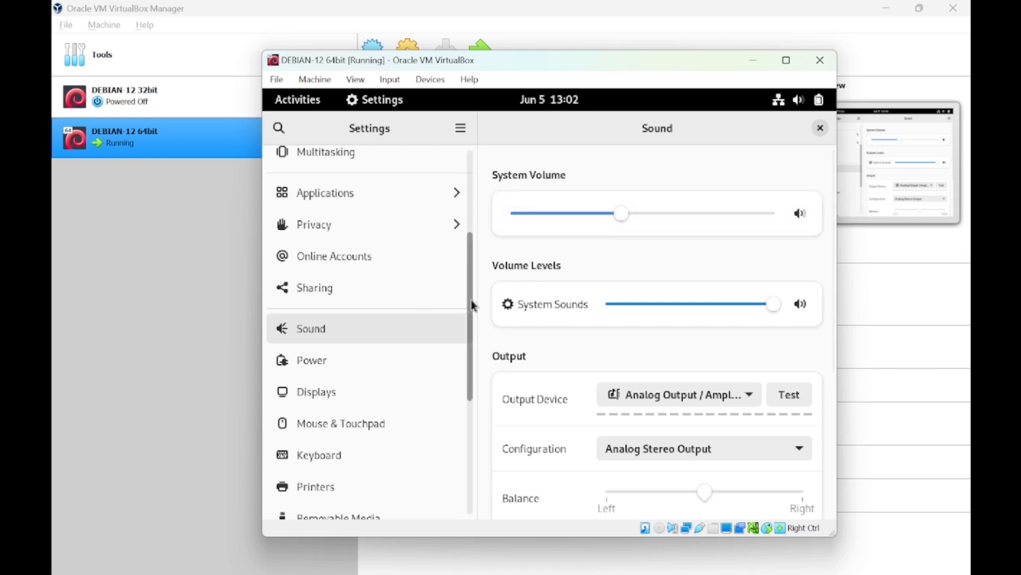
left_click_drag(471, 299, 471, 327)
left_click(400, 297)
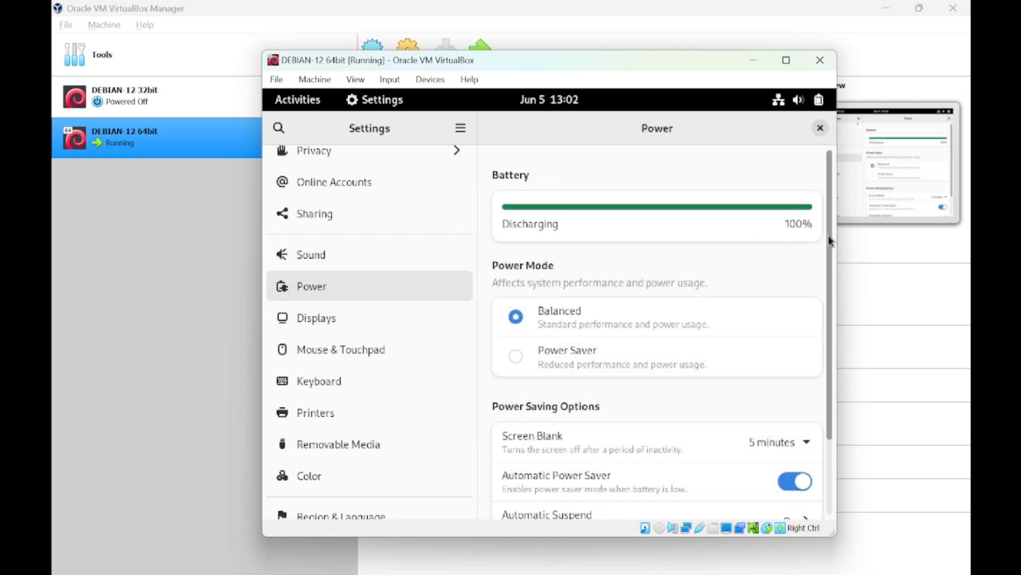
Check Displays, keeping resolution 800 × 600 and refresh rate 60.00 Hz.
left_click_drag(828, 235, 834, 194)
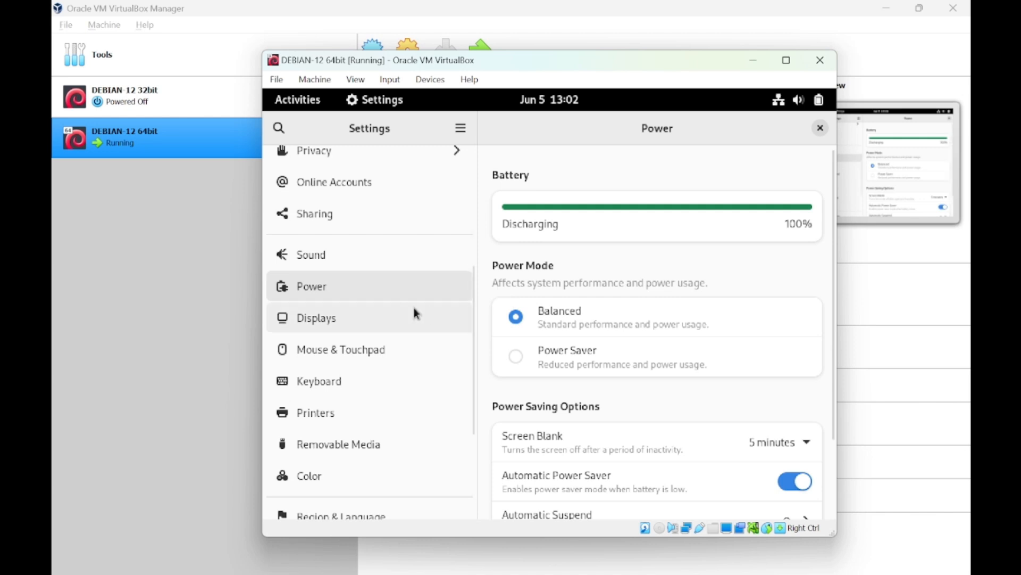
left_click(413, 312)
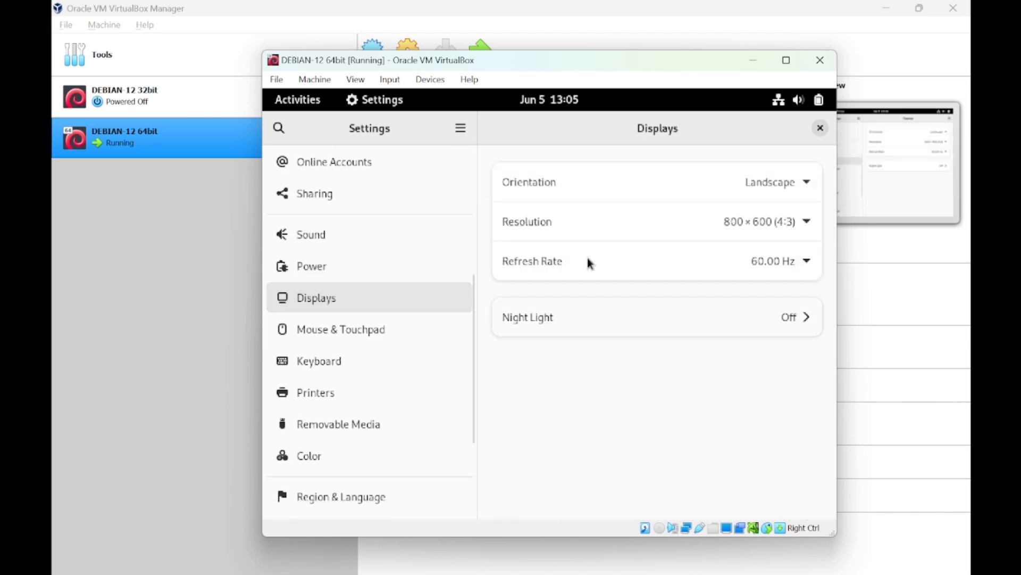
left_click(803, 232)
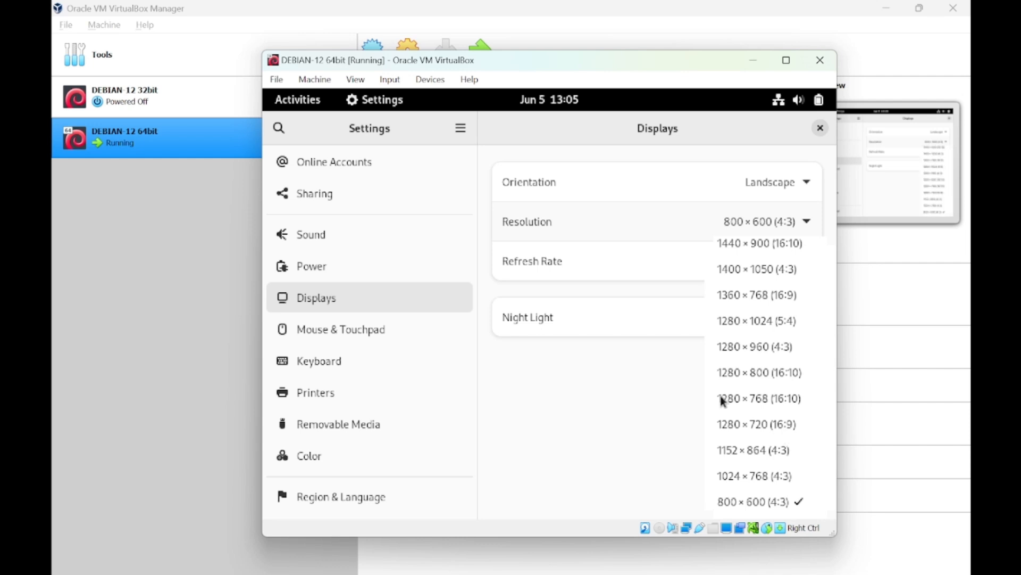
left_click(617, 340)
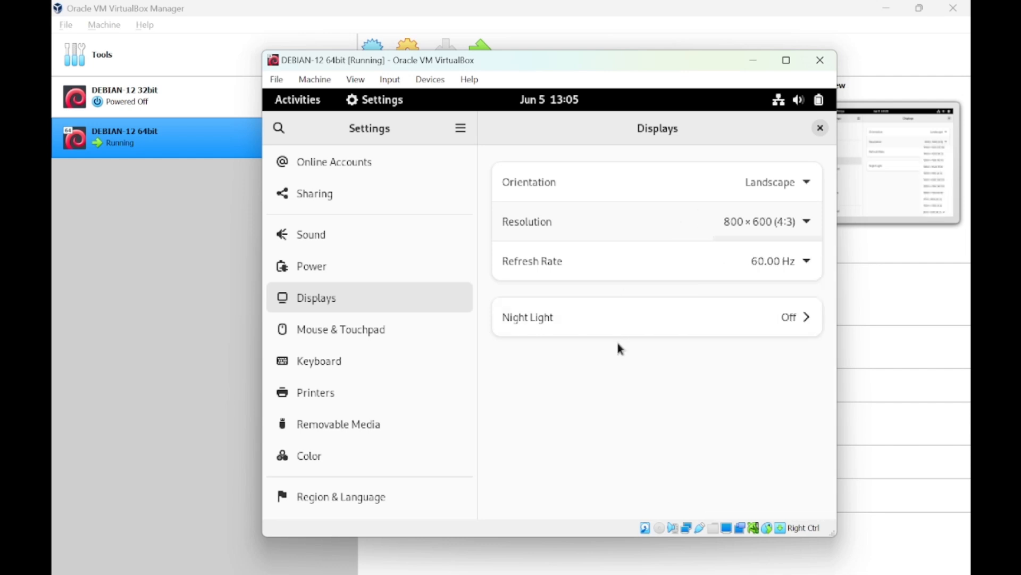
left_click(755, 263)
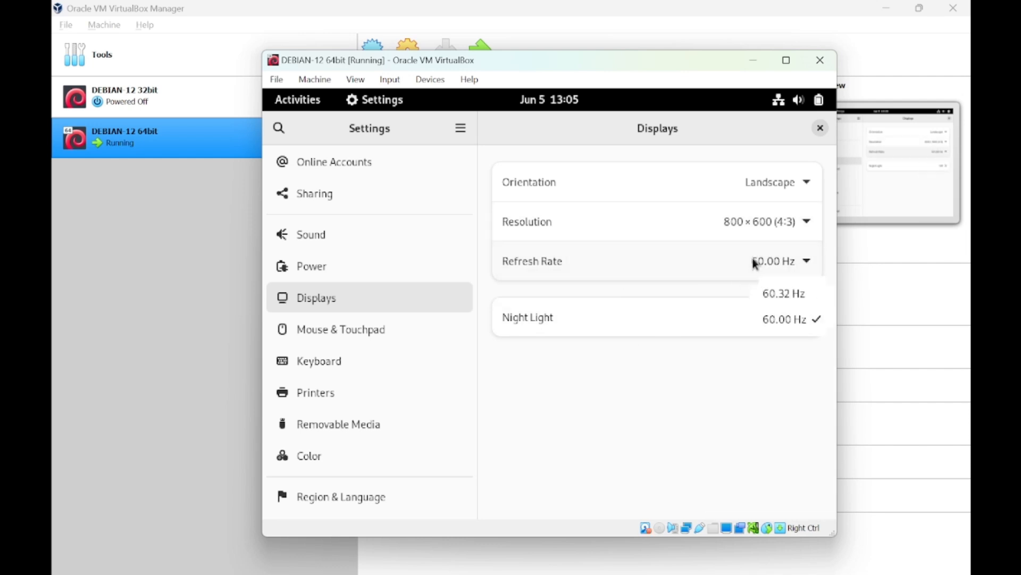
left_click(718, 313)
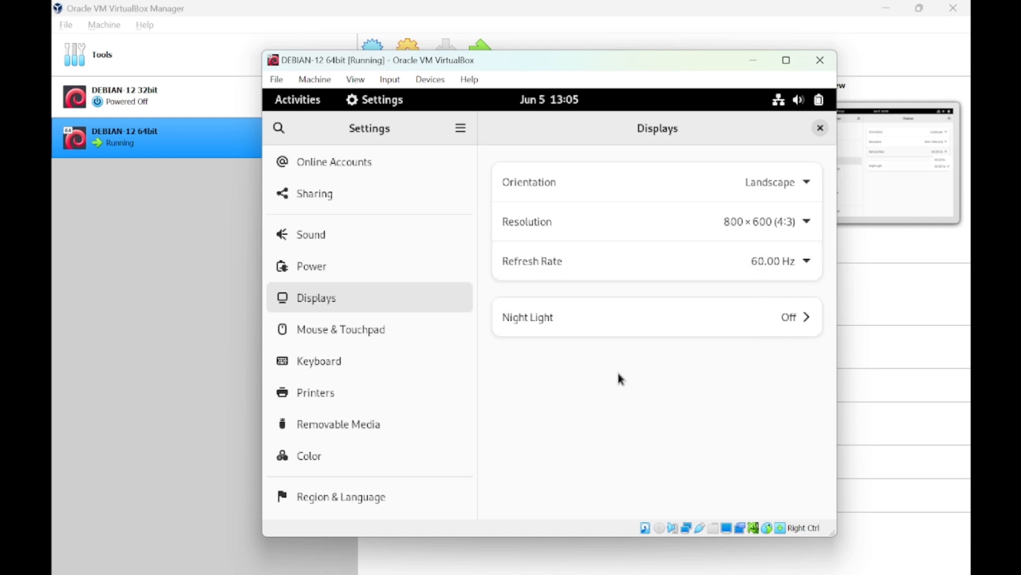
Toggle Night Light on and back off, then go to Mouse & Touchpad.
left_click(660, 325)
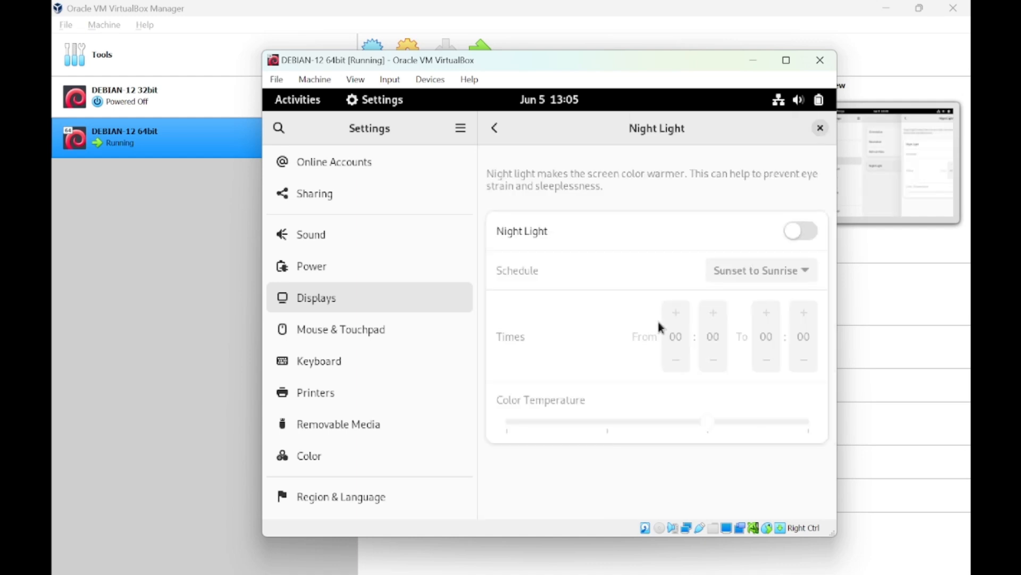
left_click(803, 238)
left_click(802, 237)
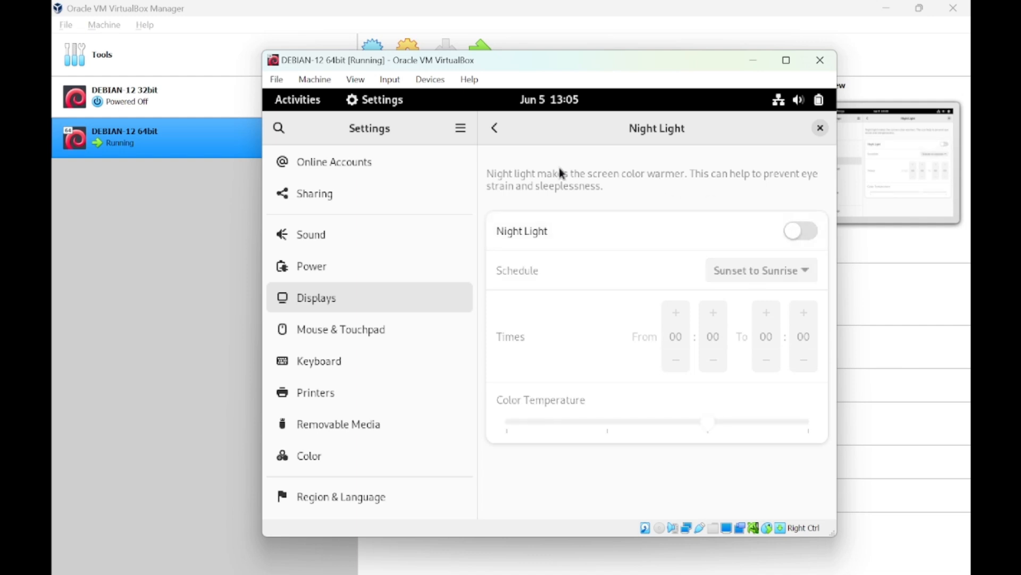
left_click(497, 126)
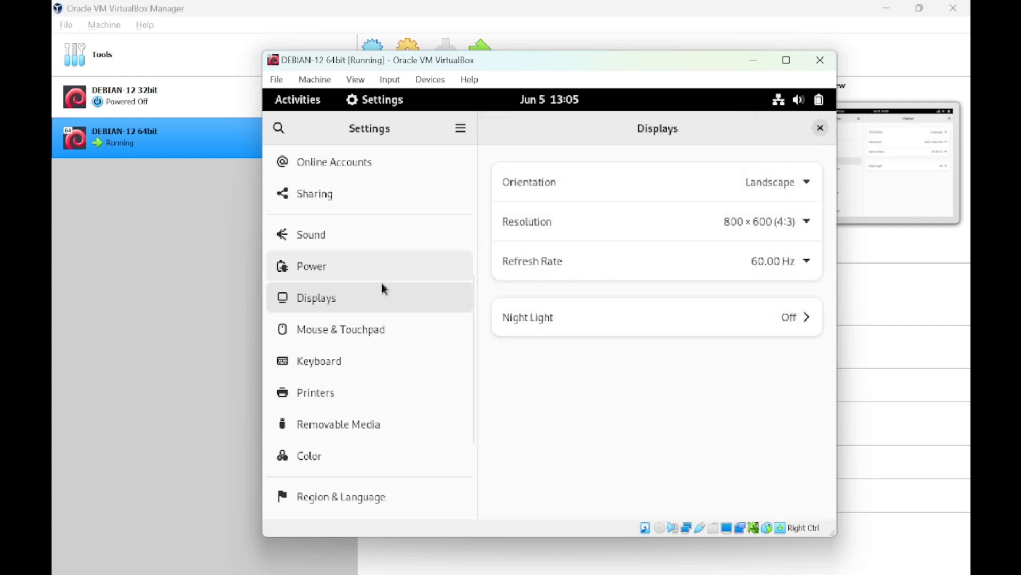
left_click(373, 323)
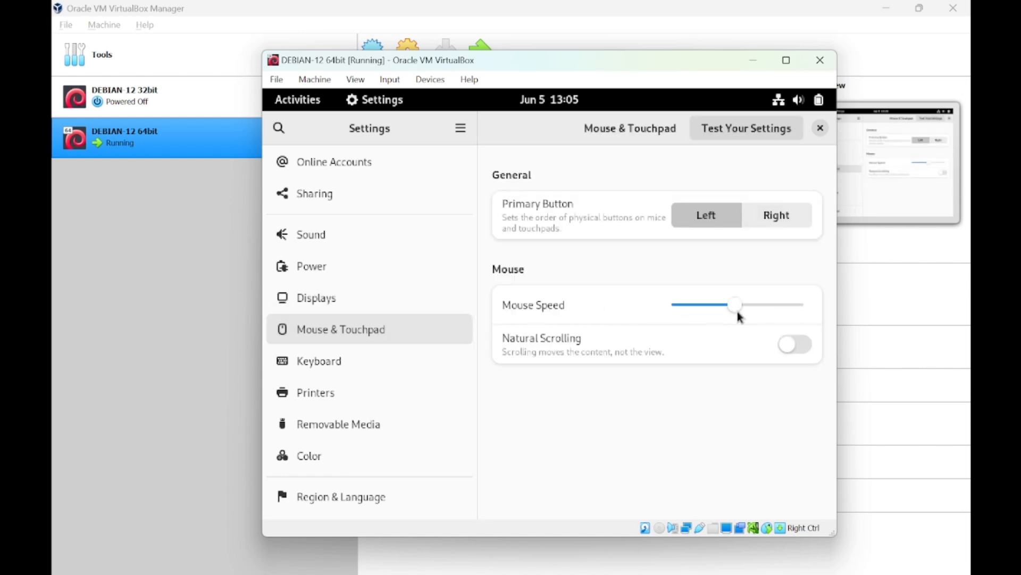
Raise Mouse Speed to maximum and return it to the middle.
left_click_drag(736, 310, 862, 320)
left_click_drag(803, 308, 733, 321)
left_click(428, 363)
left_click(413, 329)
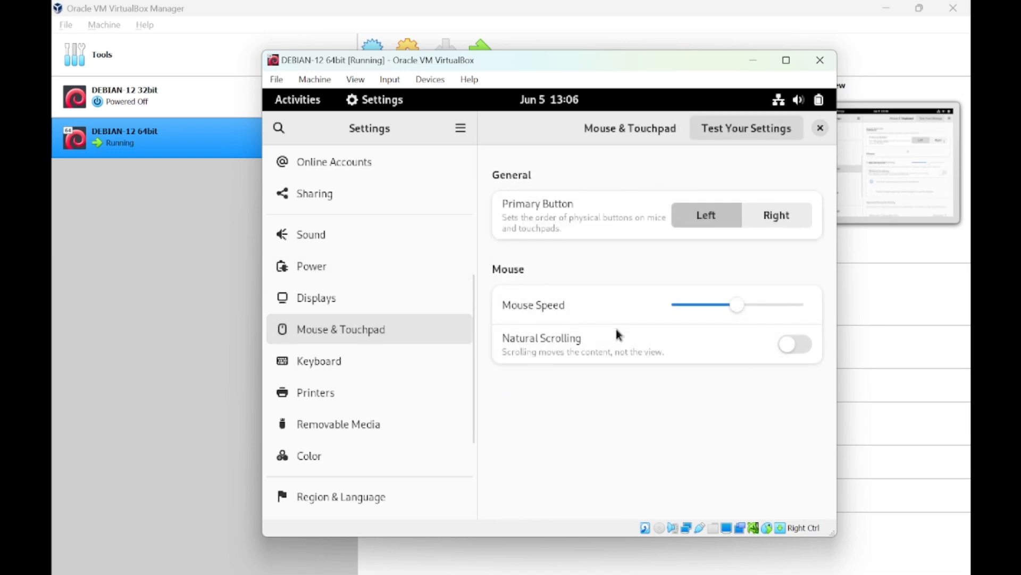
left_click_drag(754, 304, 831, 309)
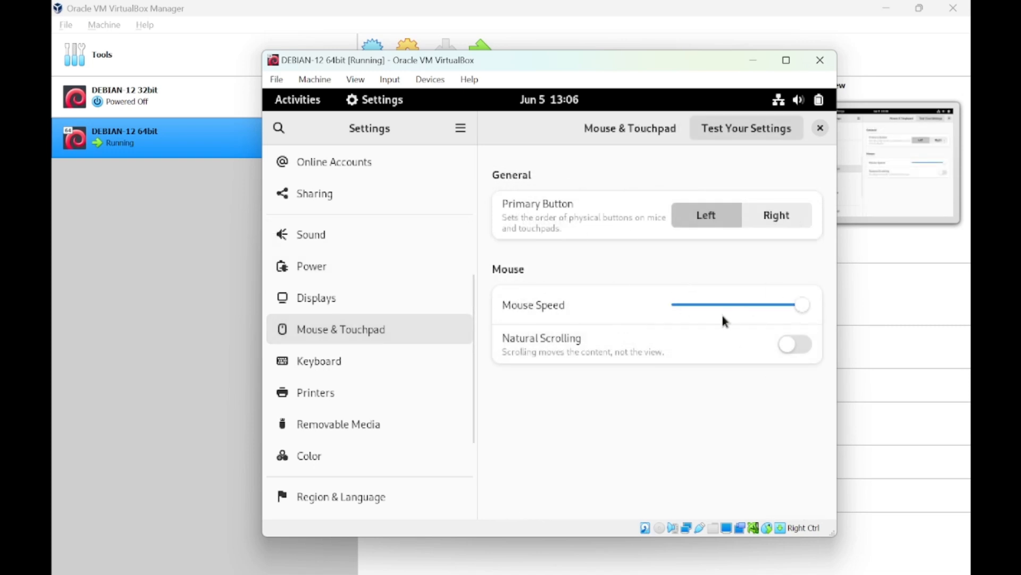
left_click_drag(753, 307, 738, 307)
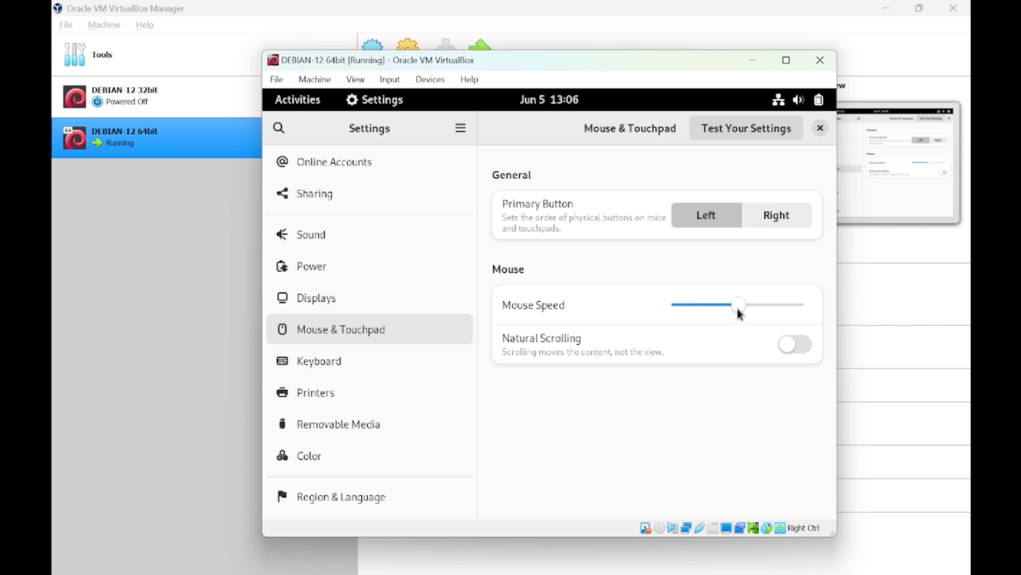
View Keyboard settings, dismiss both VirtualBox notices, and move on to Printers.
left_click(440, 358)
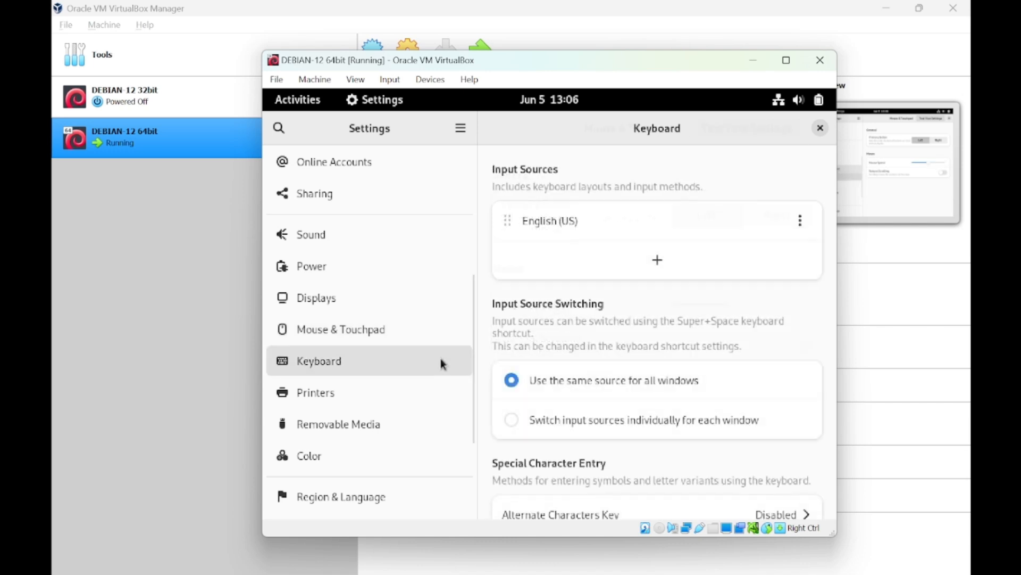
left_click(804, 105)
left_click(804, 105)
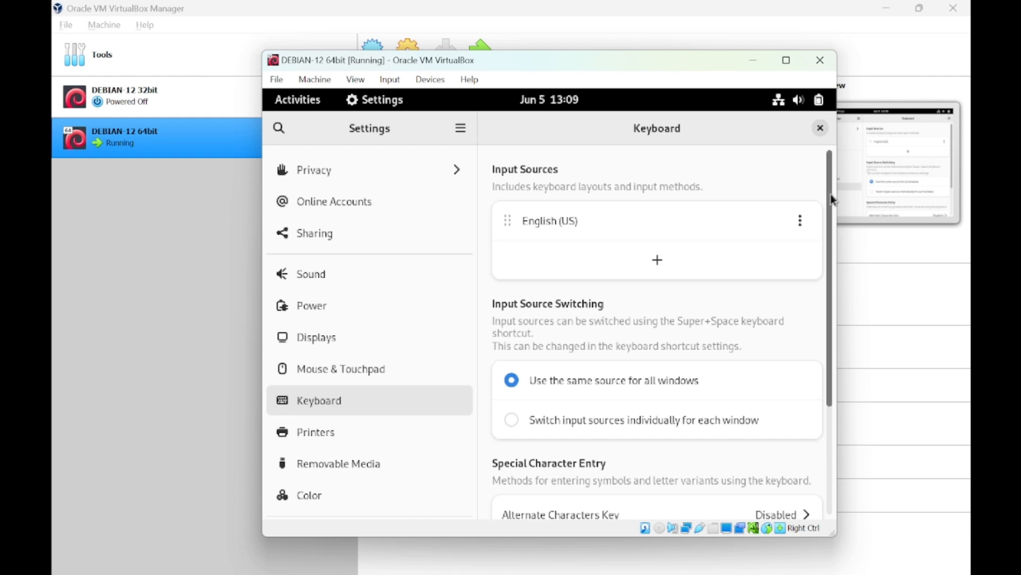
mouse_move(831, 193)
left_mouse_down()
mouse_move(822, 305)
mouse_move(822, 195)
left_mouse_up()
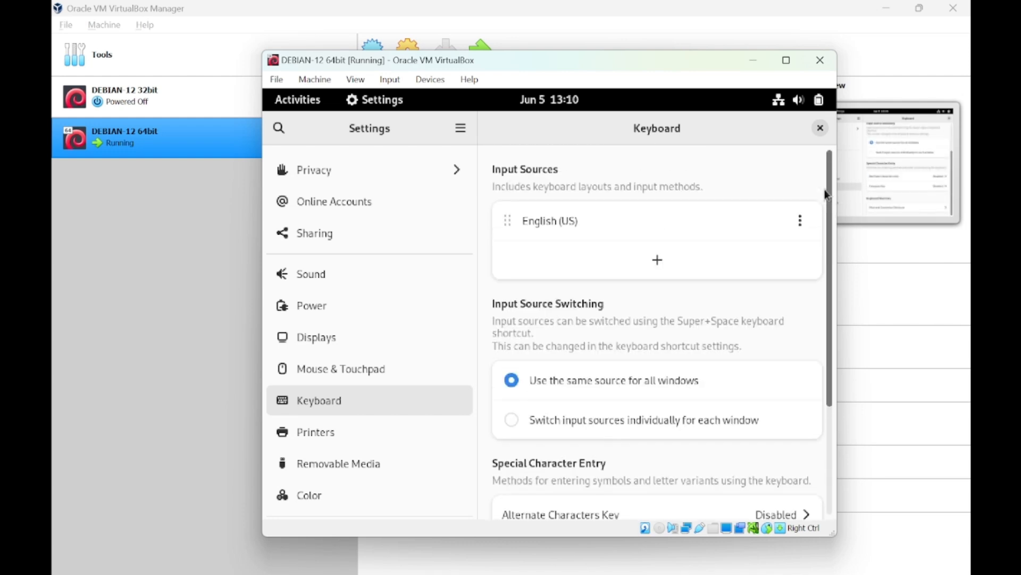
left_click(375, 435)
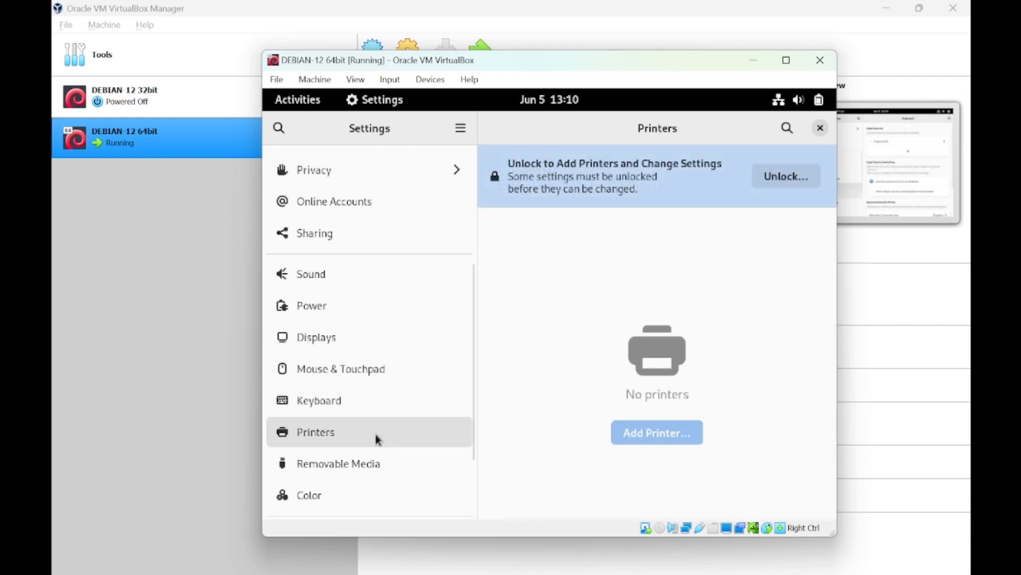
Inspect Removable Media's CD audio and DVD video choices, leaving both unchanged.
left_click(371, 464)
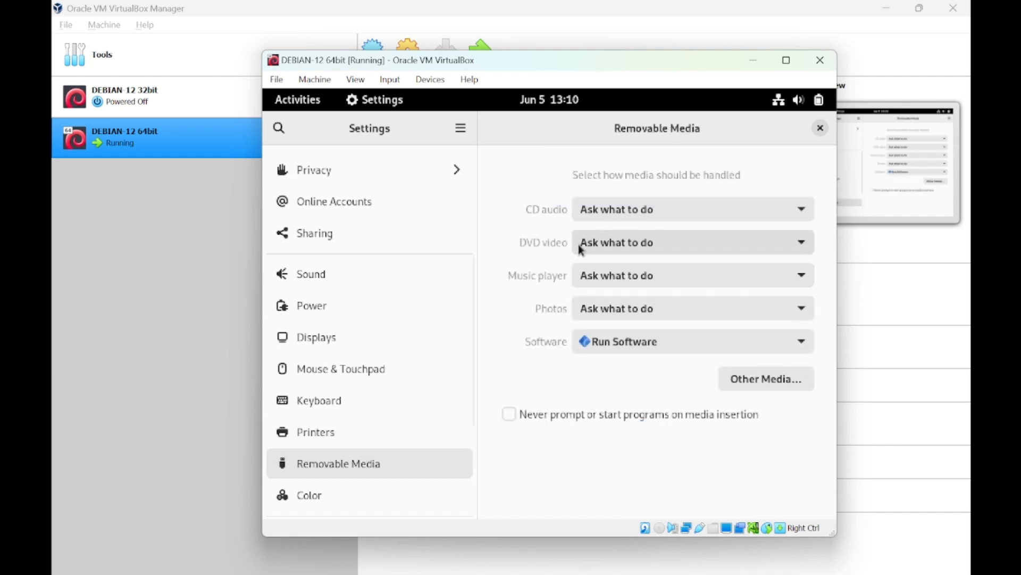
left_click(608, 208)
left_click(608, 208)
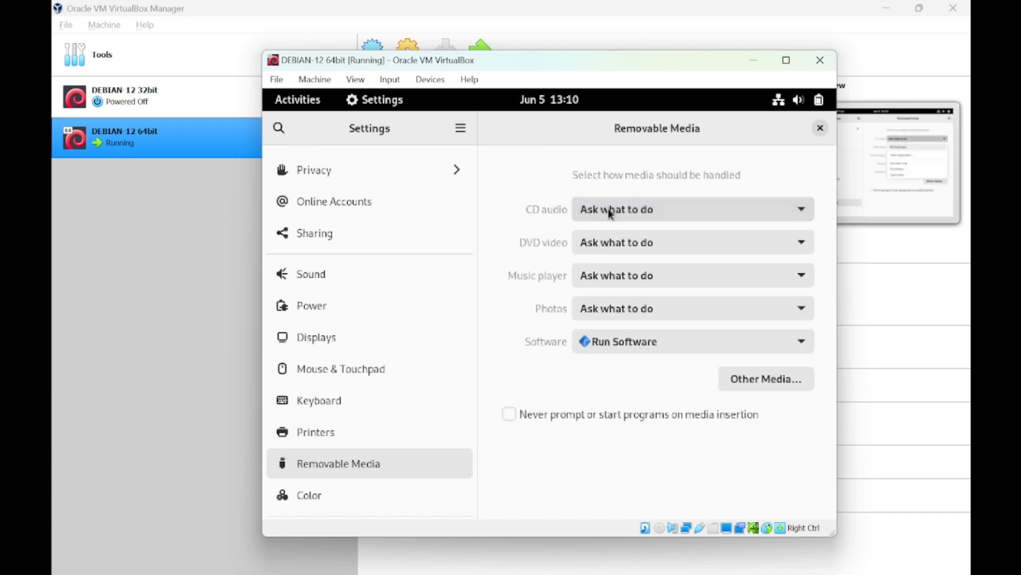
left_click(615, 243)
left_click(616, 245)
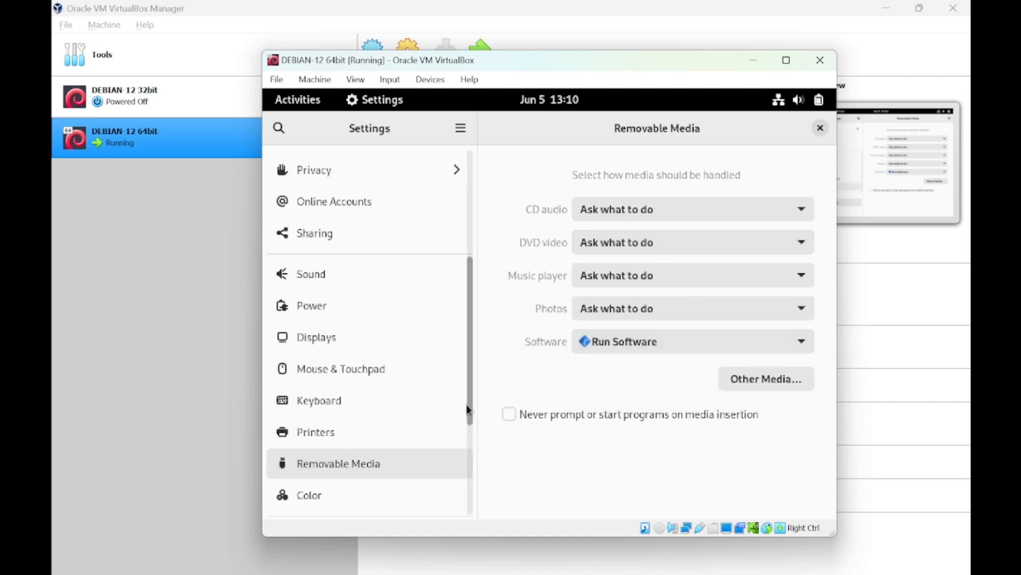
Browse Color and Region & Language, ending on the Accessibility page.
left_click_drag(466, 404, 463, 488)
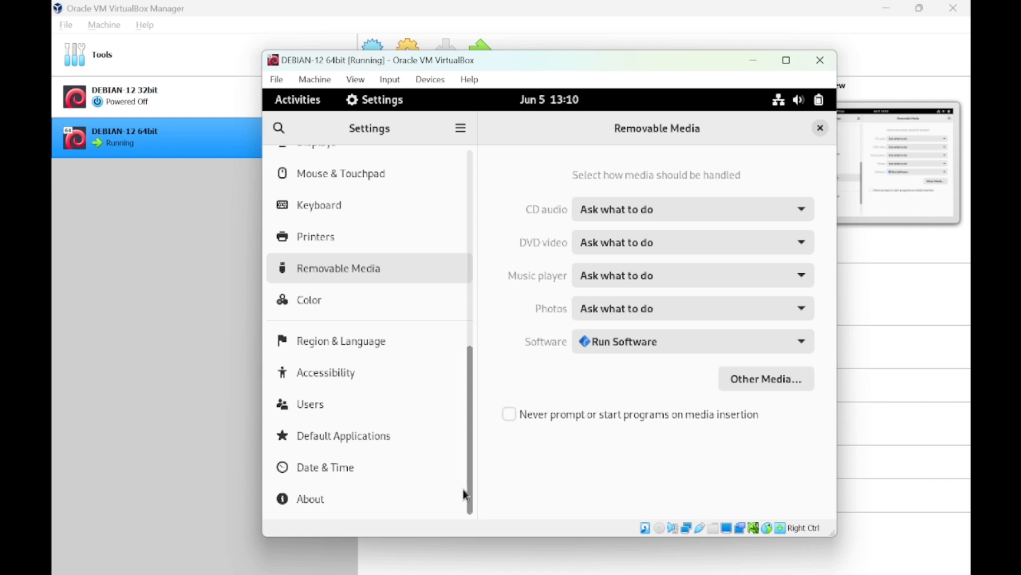
left_click(321, 298)
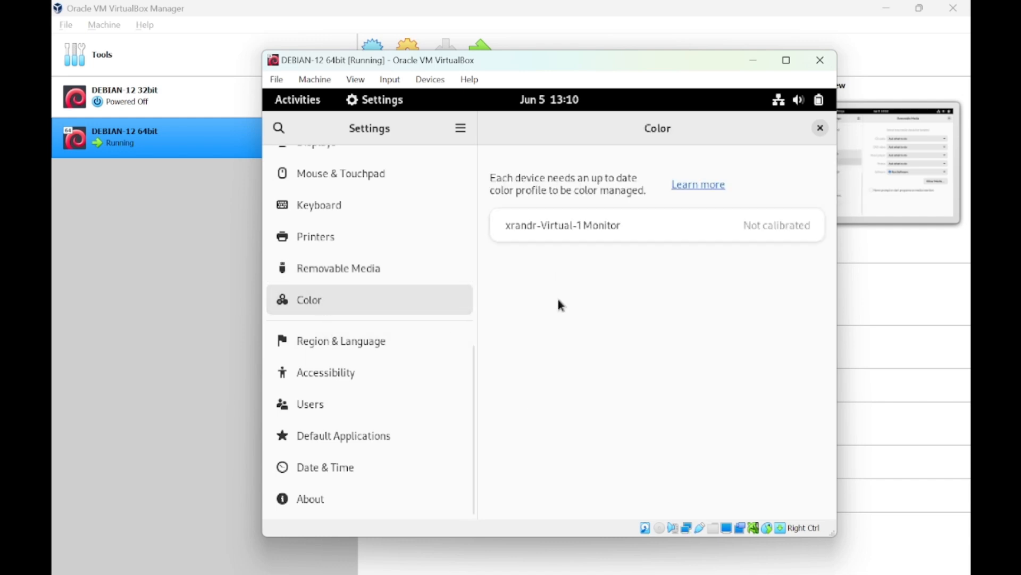
left_click(388, 350)
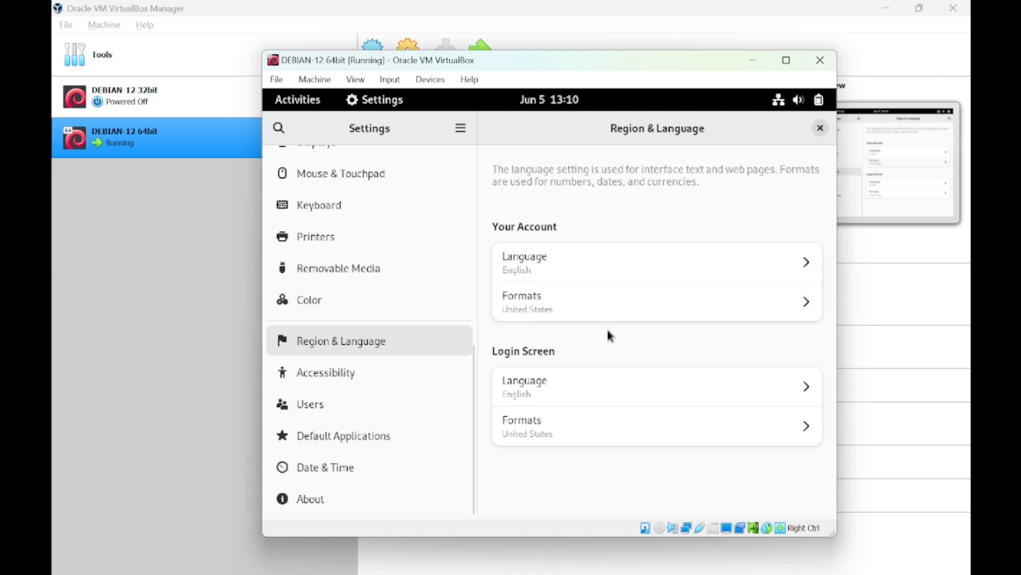
left_click(414, 374)
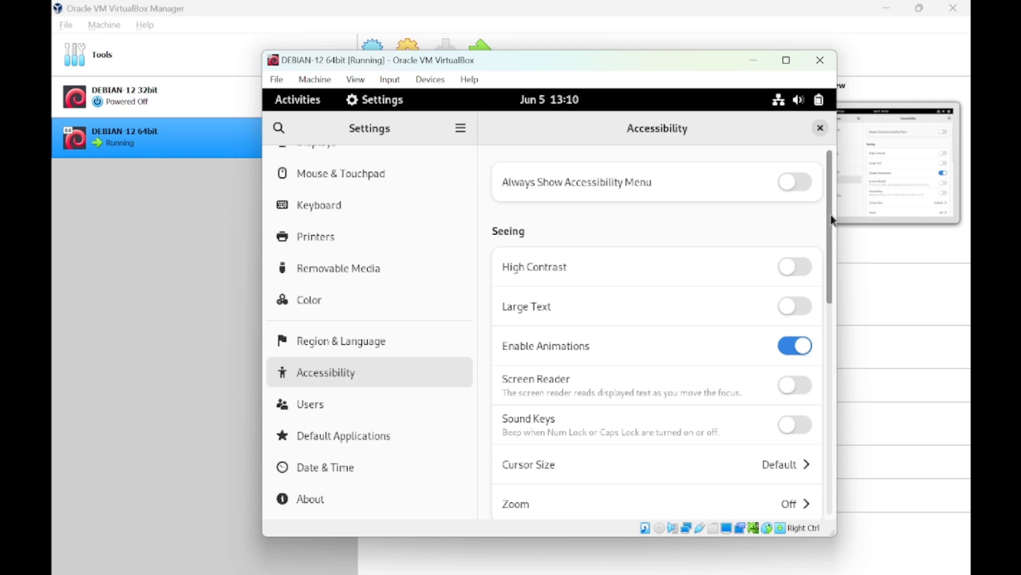
left_click_drag(831, 215, 790, 210)
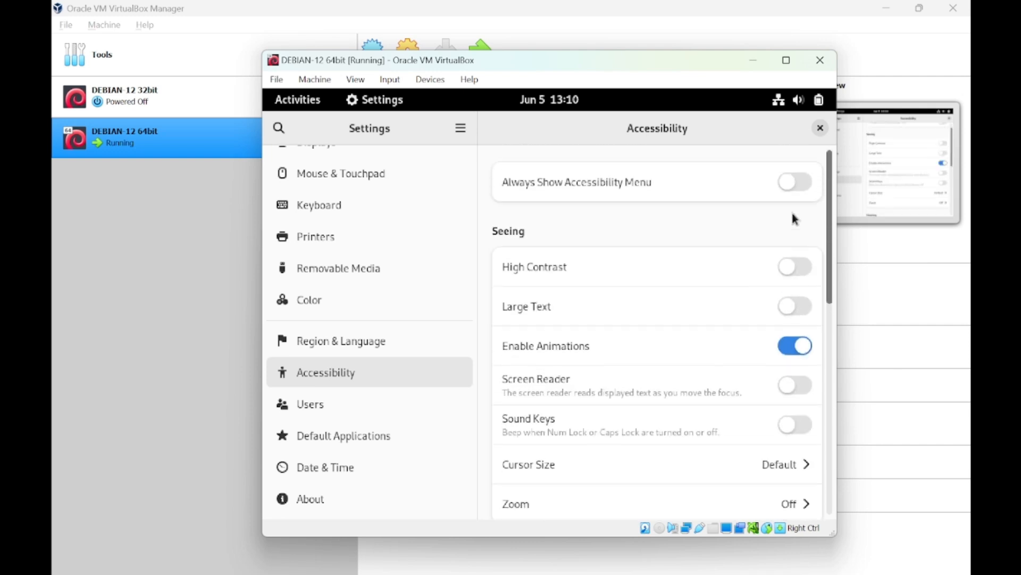
On the Users page, set the account Name to 'BSI jaya jaya jaya'.
left_click(386, 410)
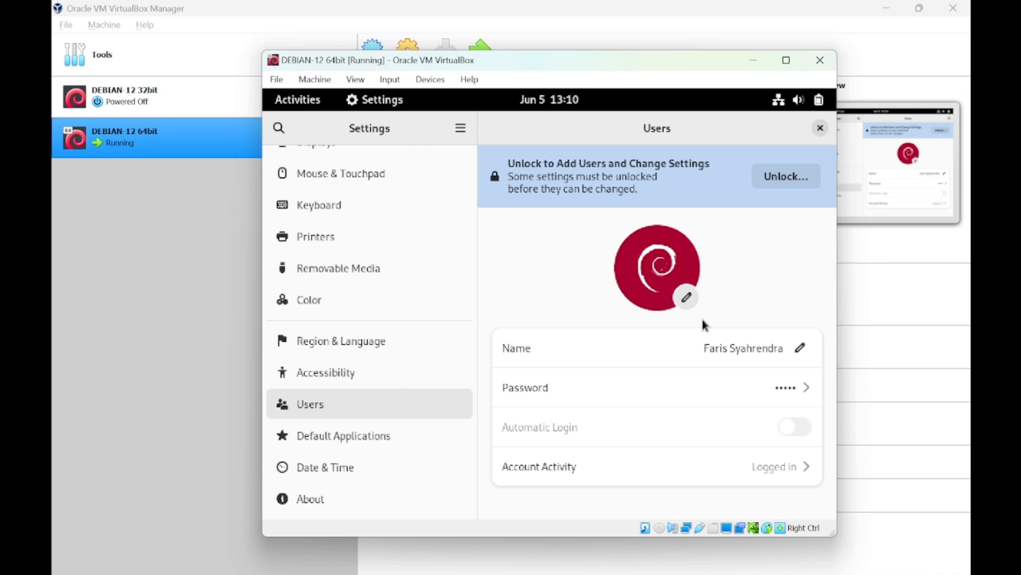
left_click(800, 347)
type("BSI jaya jaya jaya")
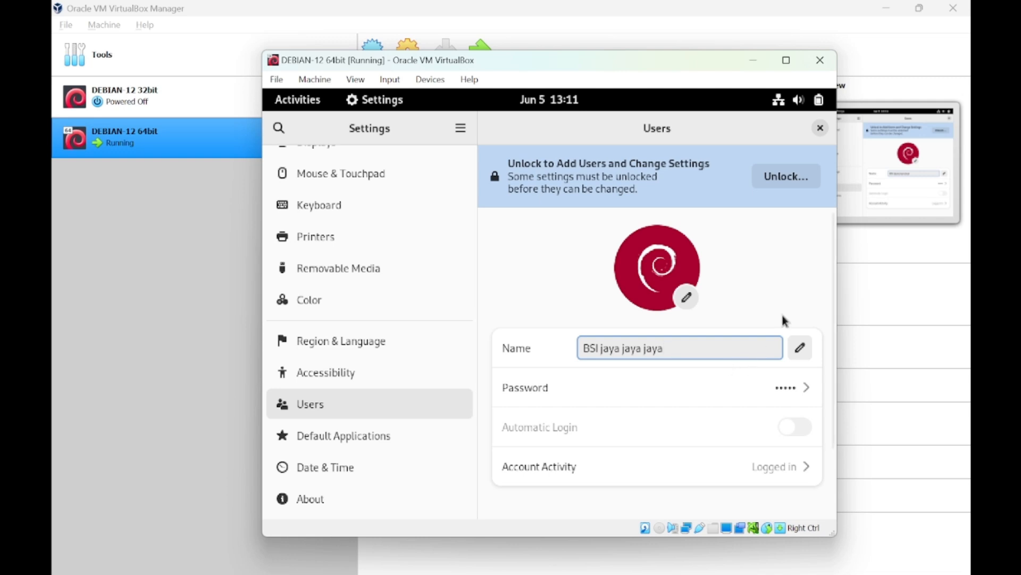
key("Return")
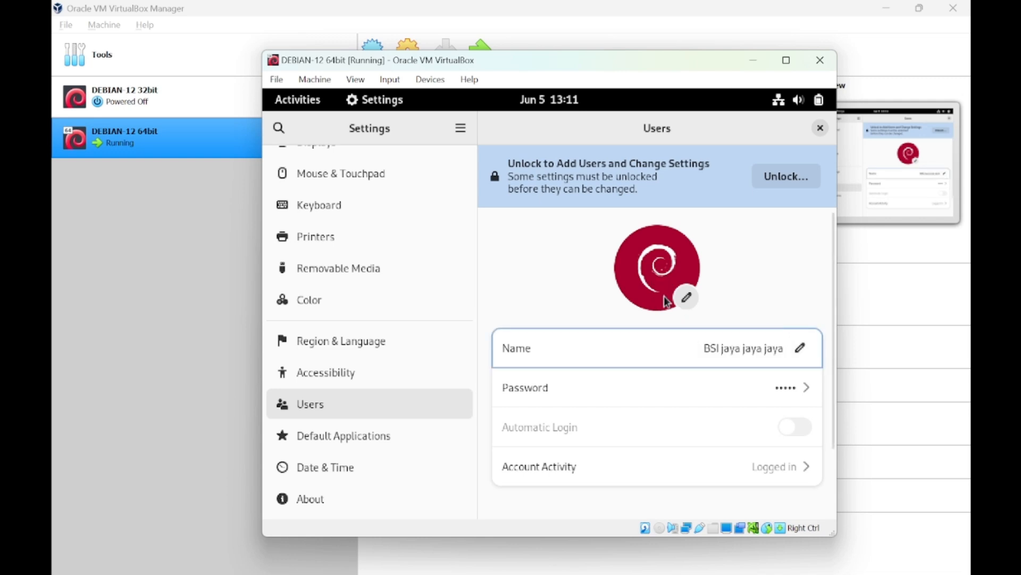
Check the Web and Mail default application choices without changing them.
left_click(374, 438)
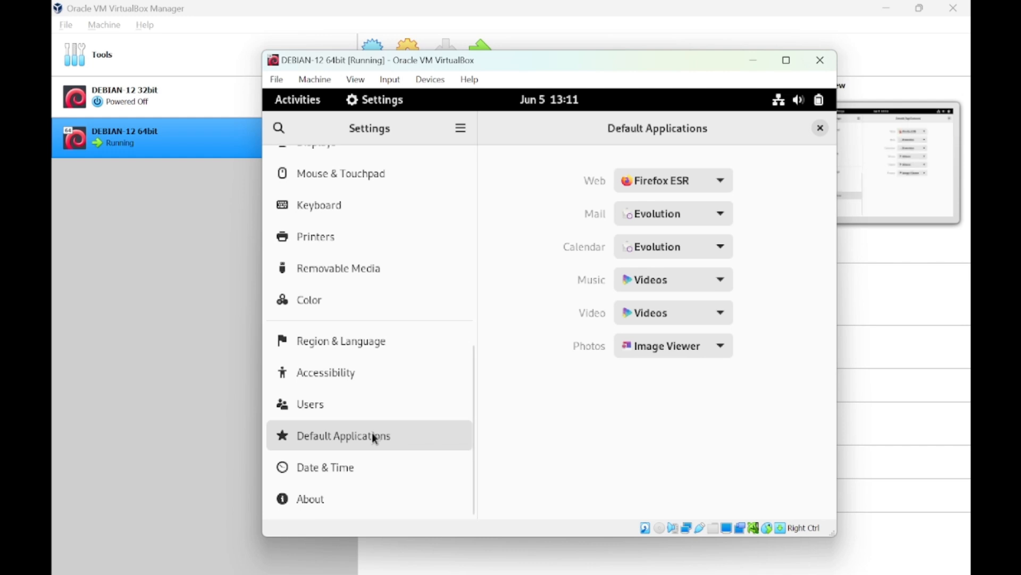
left_click(641, 186)
left_click(646, 211)
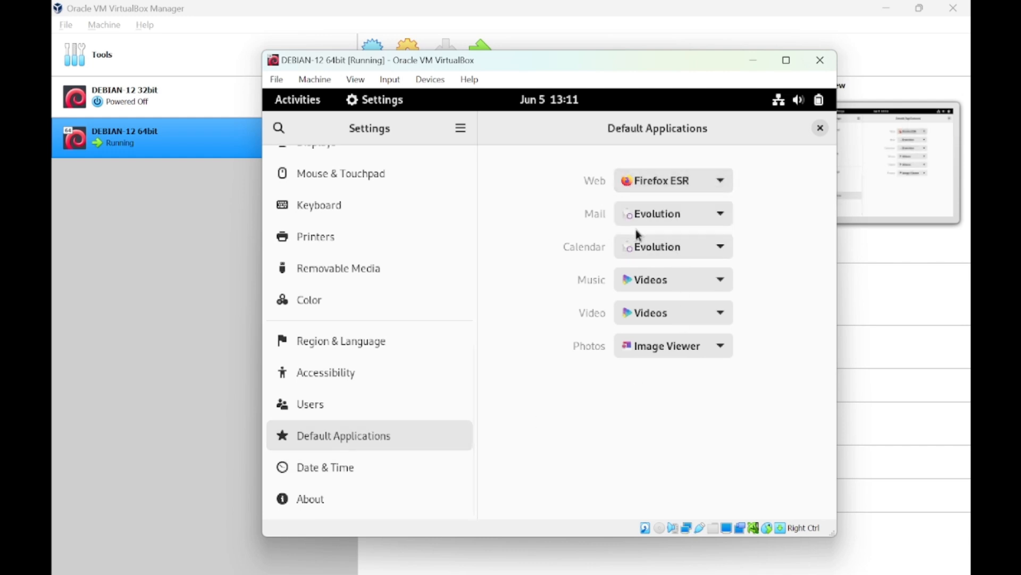
left_click(647, 213)
left_click(647, 213)
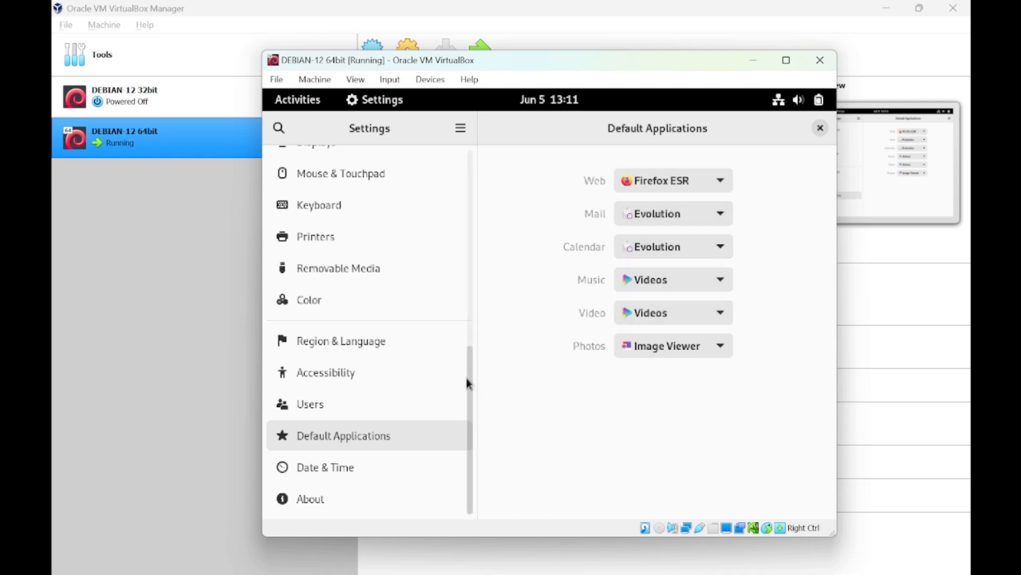
View Date & Time, then scroll through the About page's system details.
left_click(381, 464)
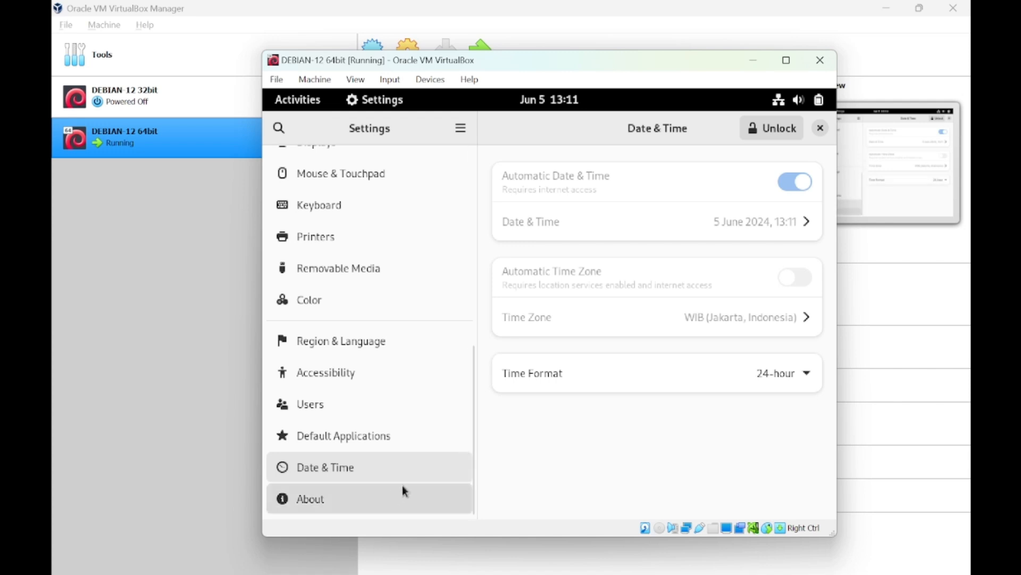
left_click(321, 509)
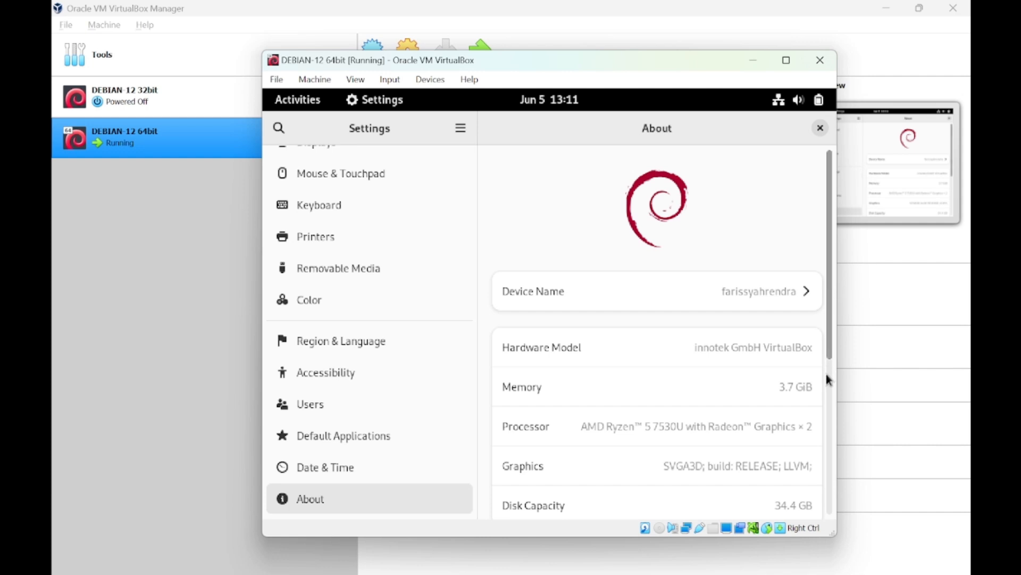
left_click_drag(831, 345, 826, 497)
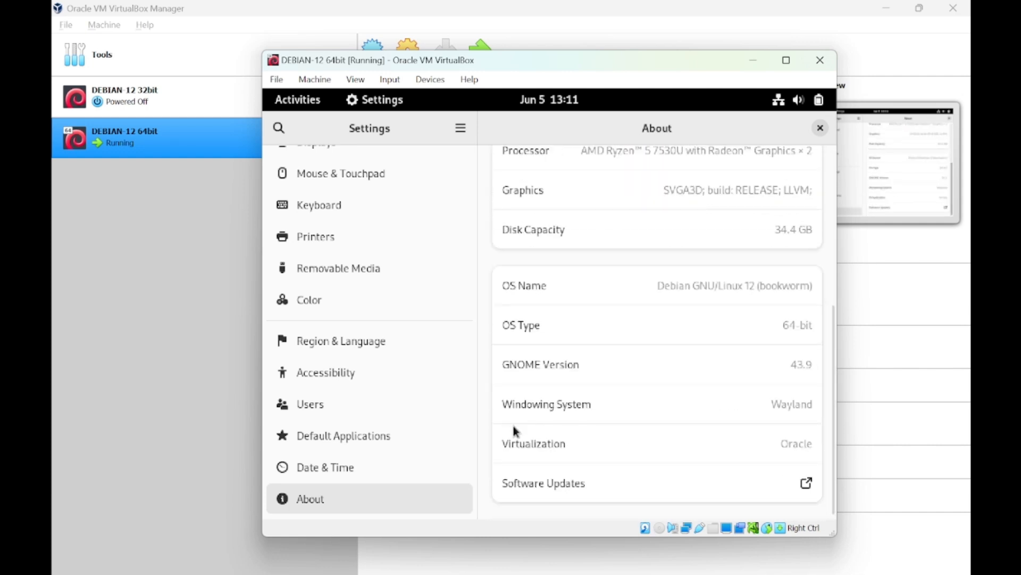
left_click_drag(470, 449, 492, 186)
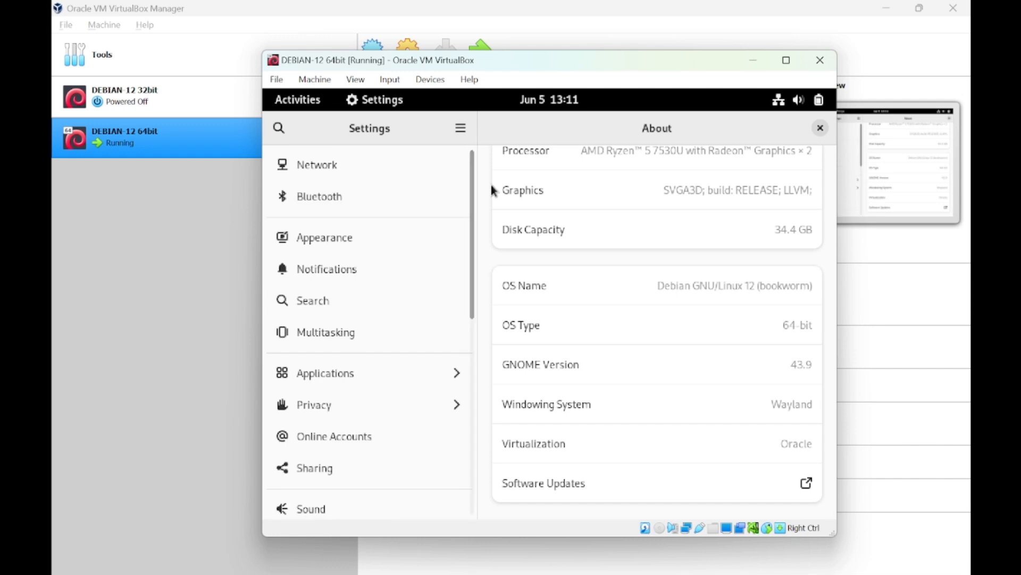
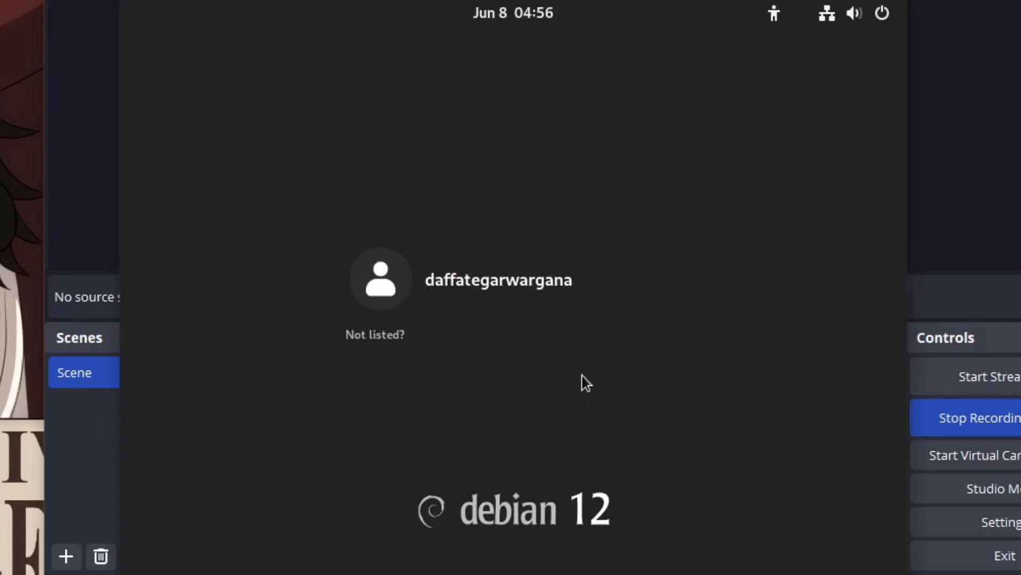
Log in to the guest's user account, re-entering the password after the first attempt is rejected.
left_click(503, 287)
type("•••••••")
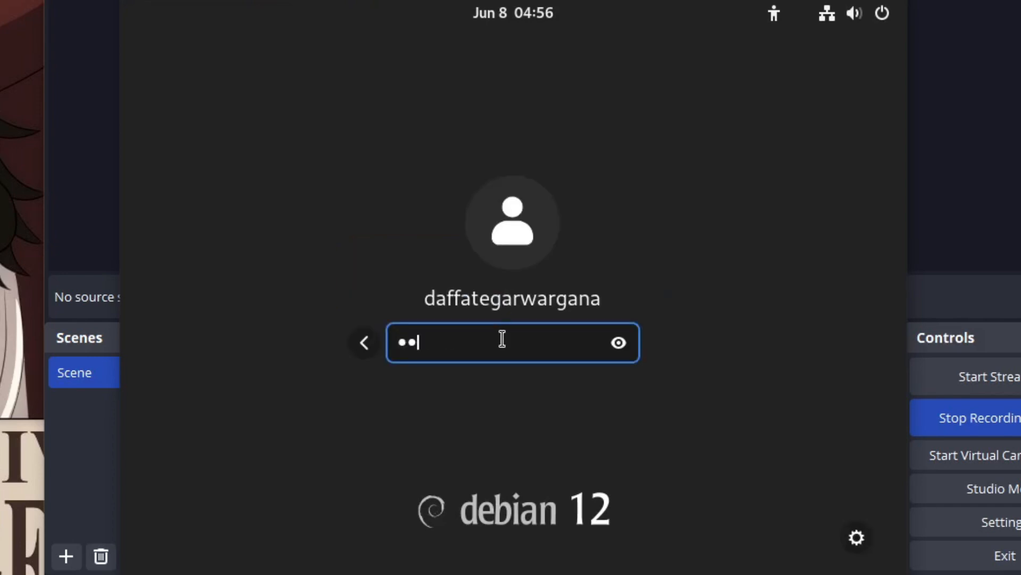
type("•")
key("Return")
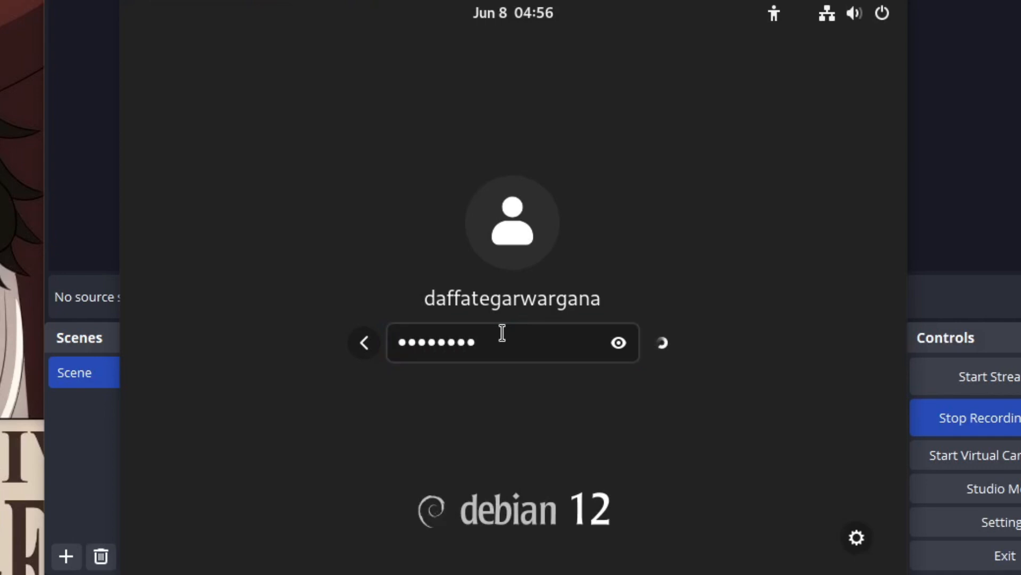
type("•••••••")
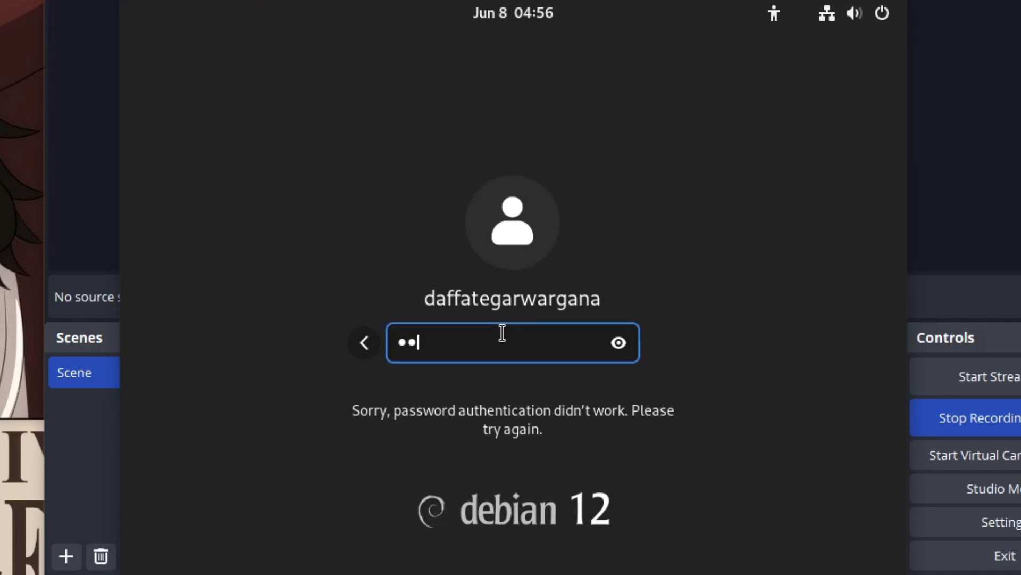
type("•••")
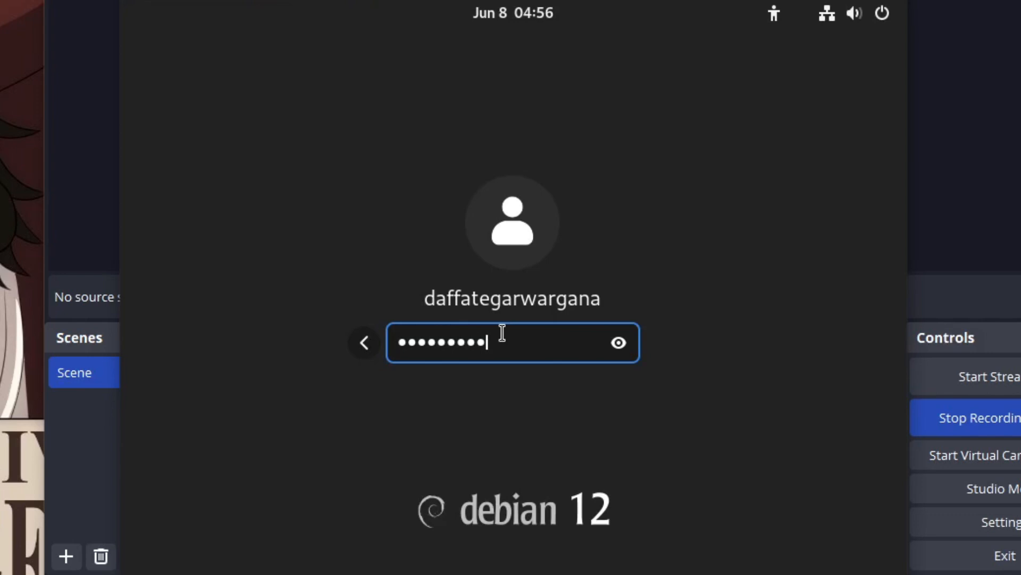
key("Return")
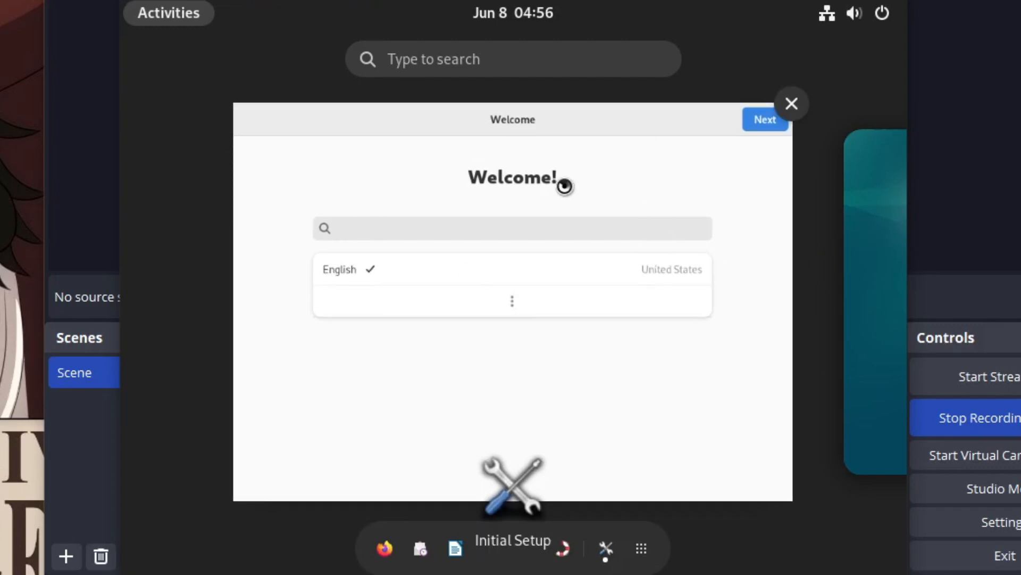
Close the Initial Setup welcome window from the activities overview.
left_click(513, 194)
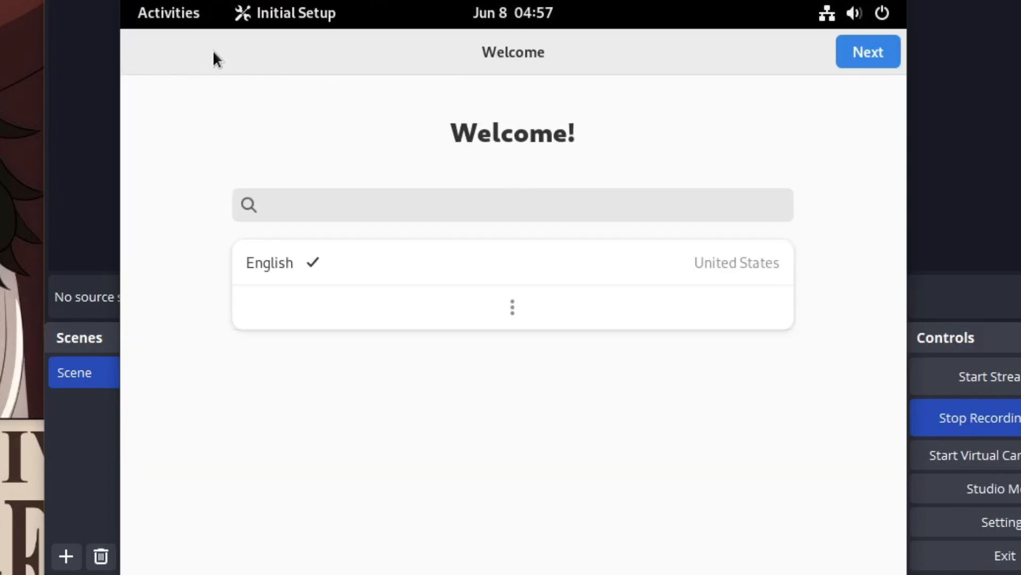
left_click(162, 13)
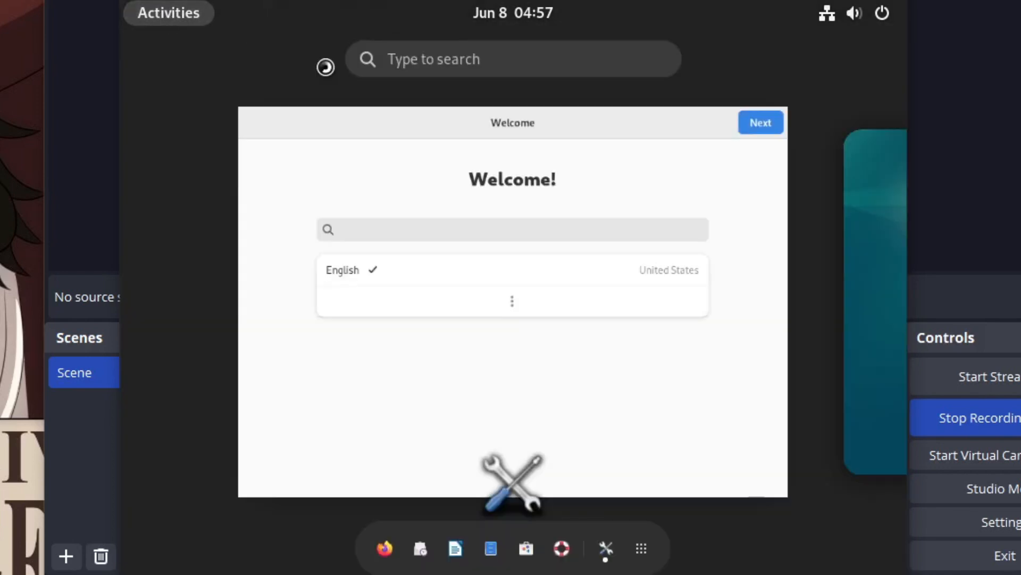
mouse_move(777, 117)
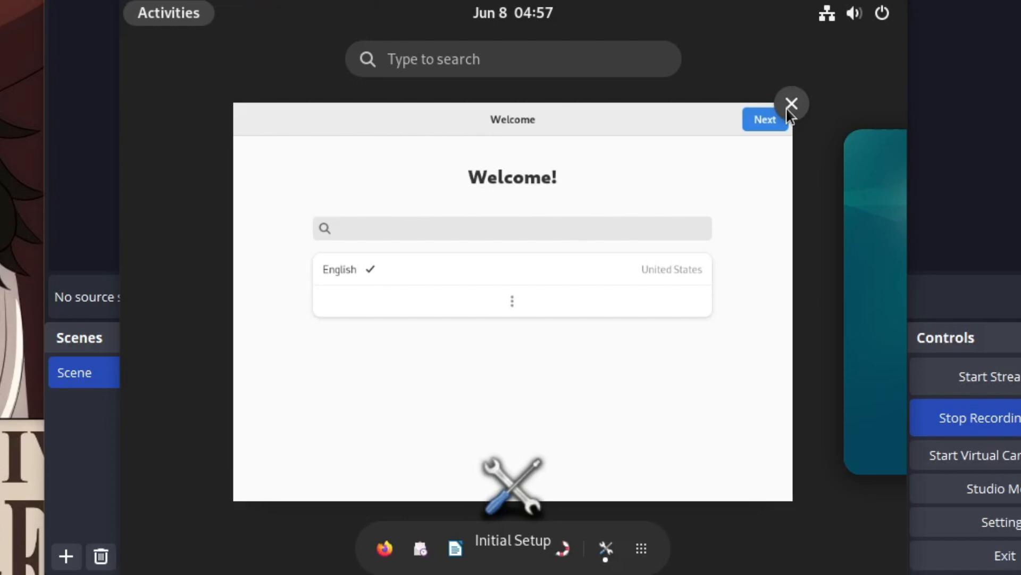
left_click(792, 104)
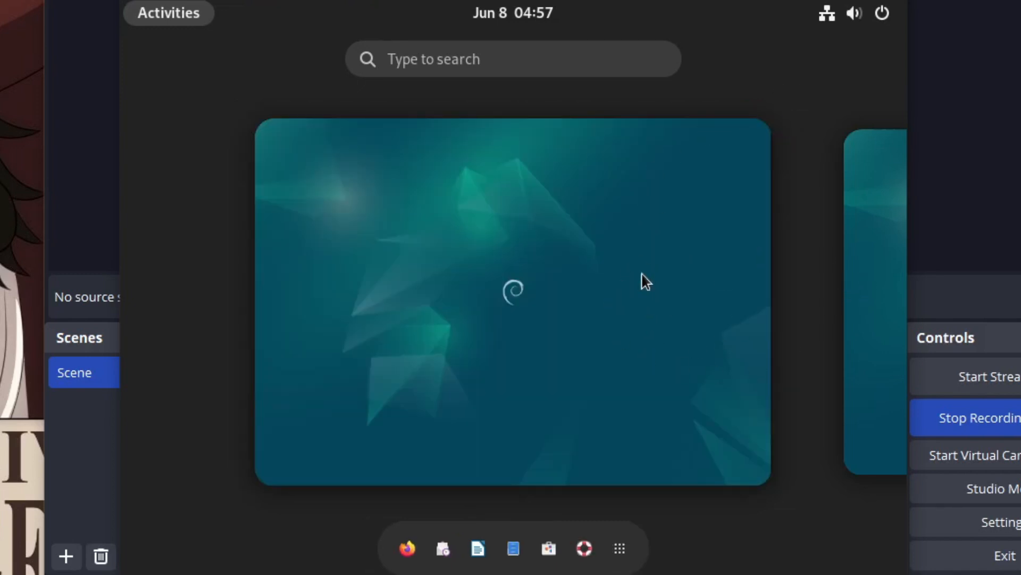
Launch Firefox ESR from the dash.
left_click(577, 347)
mouse_move(122, 1)
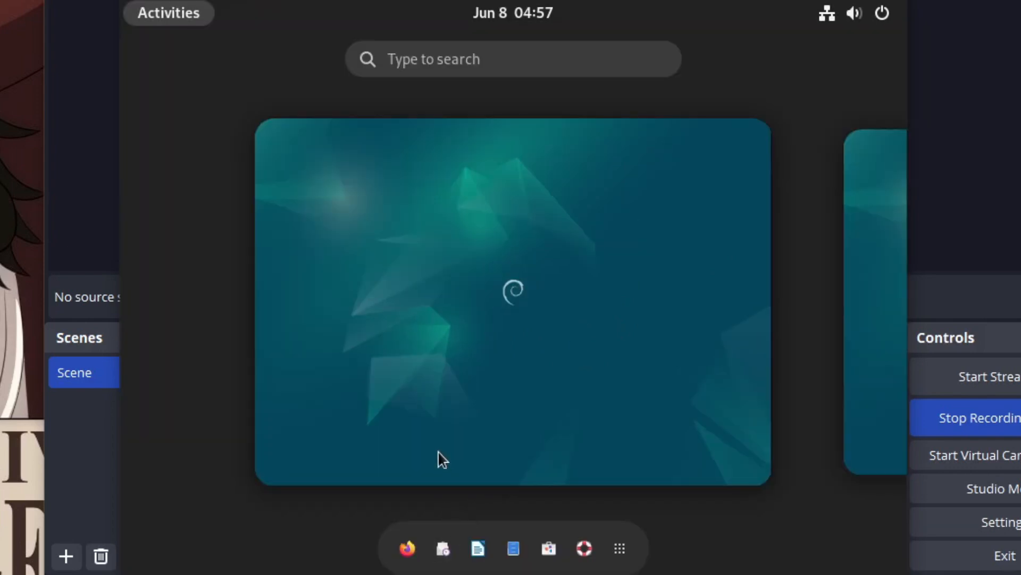
left_click(395, 536)
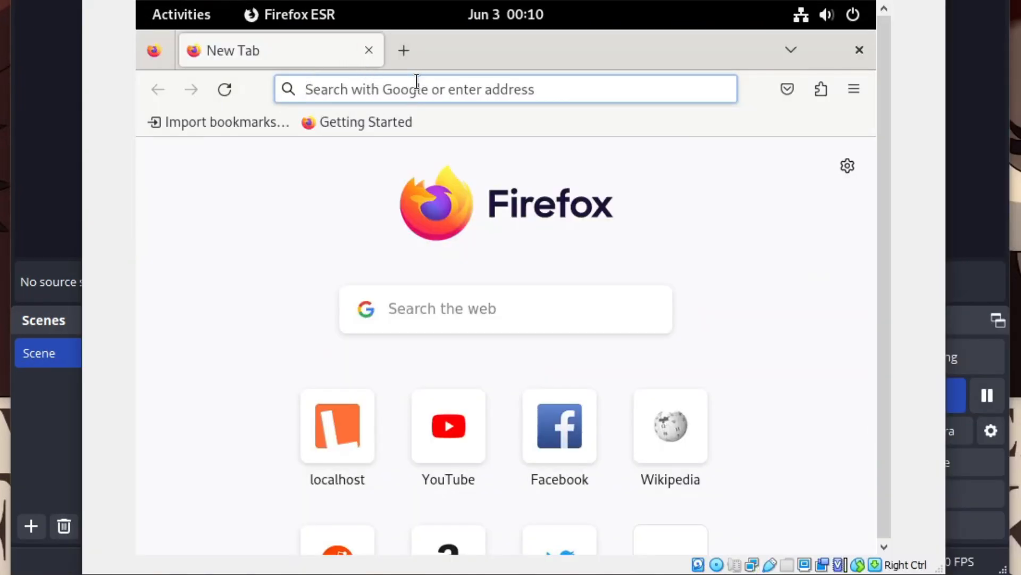
Search for 'youtube', then swap the results tab for a fresh new tab.
type("youtube")
key("Return")
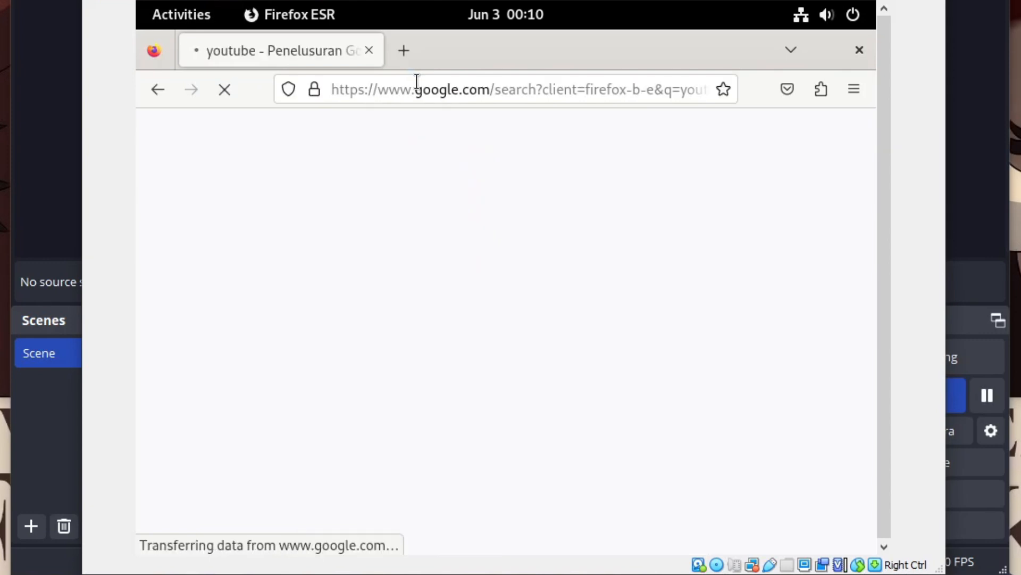
left_click(399, 50)
left_click(375, 50)
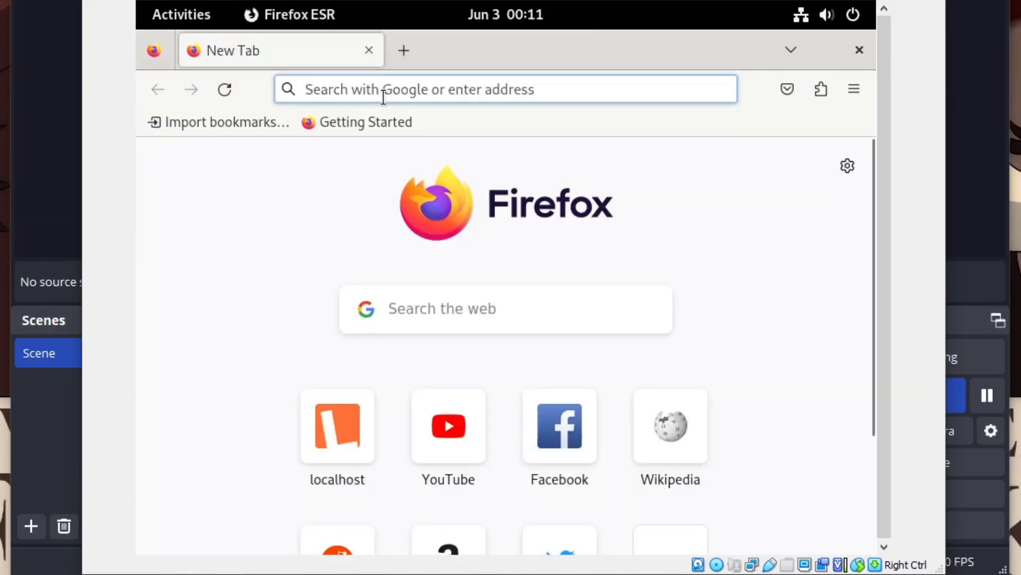
Load localhost to view the Apache2 page, then close Firefox.
left_click(384, 96)
type("localhos")
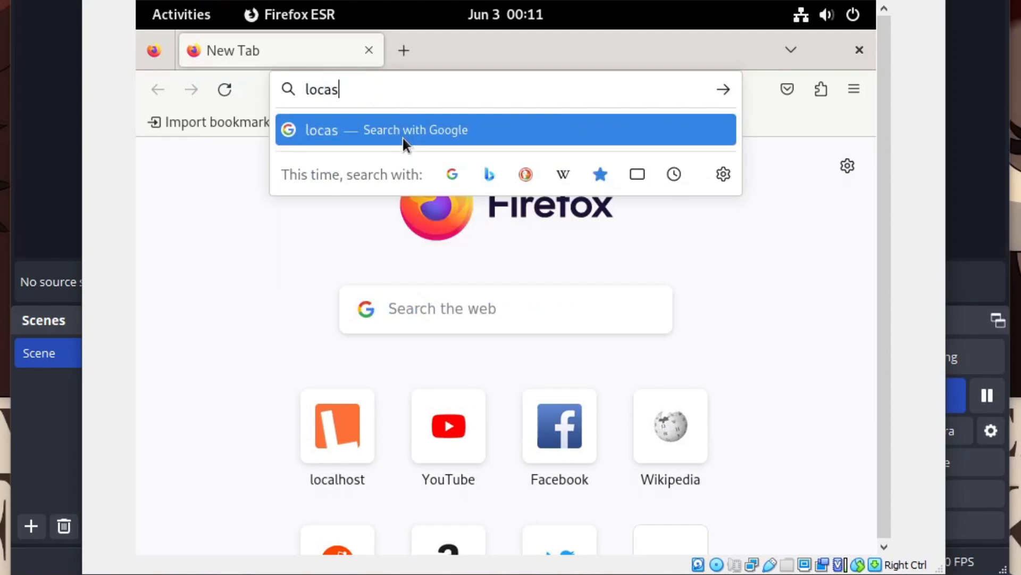
type("t")
key("BackSpace")
key("BackSpace")
type("lh")
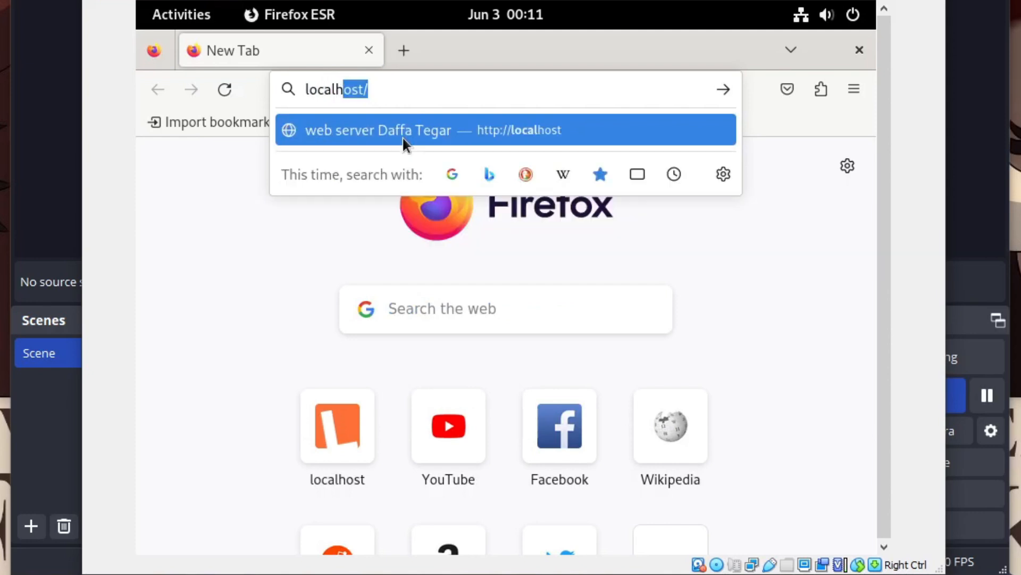
type("ost")
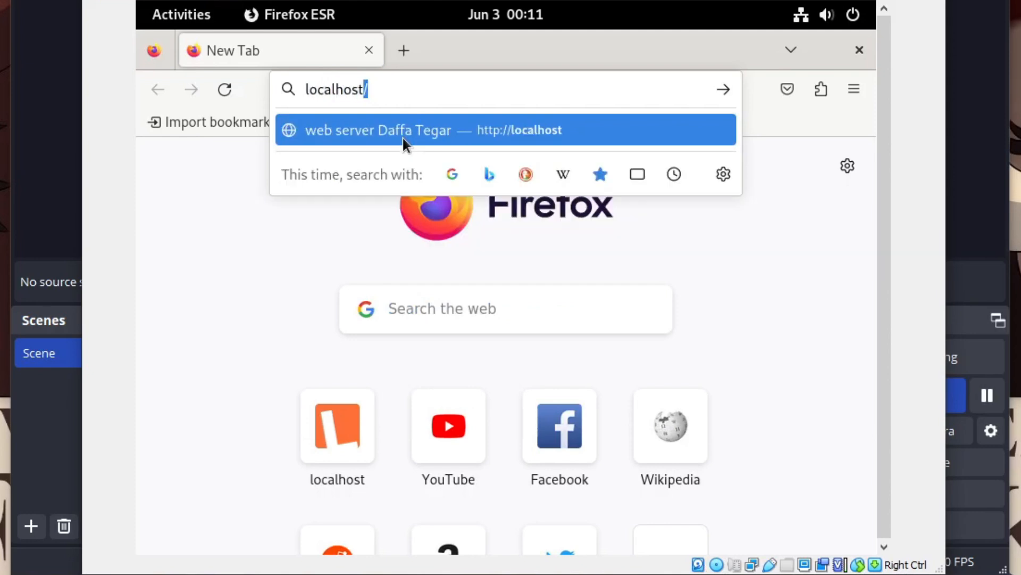
left_click(403, 139)
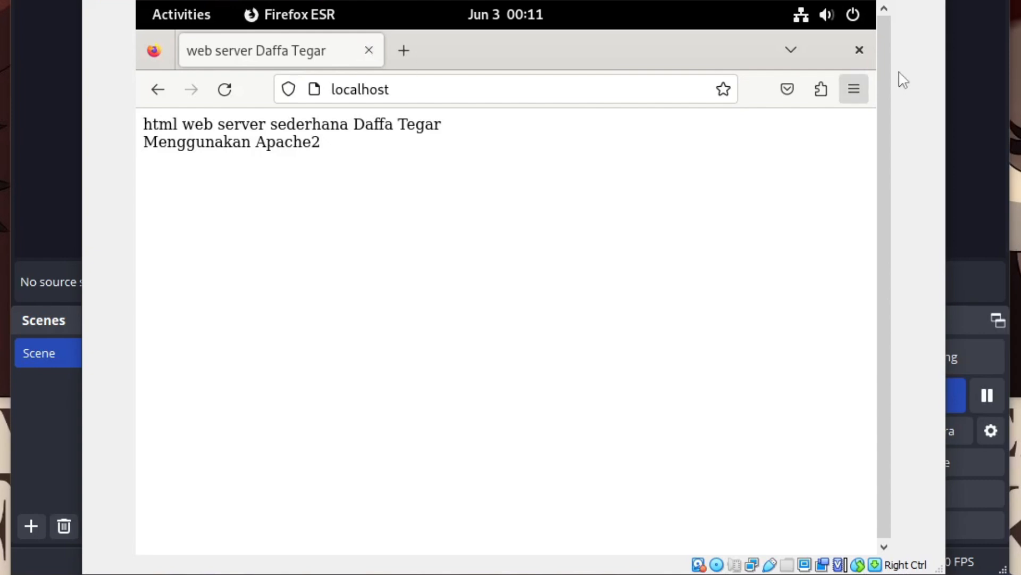
left_click(858, 51)
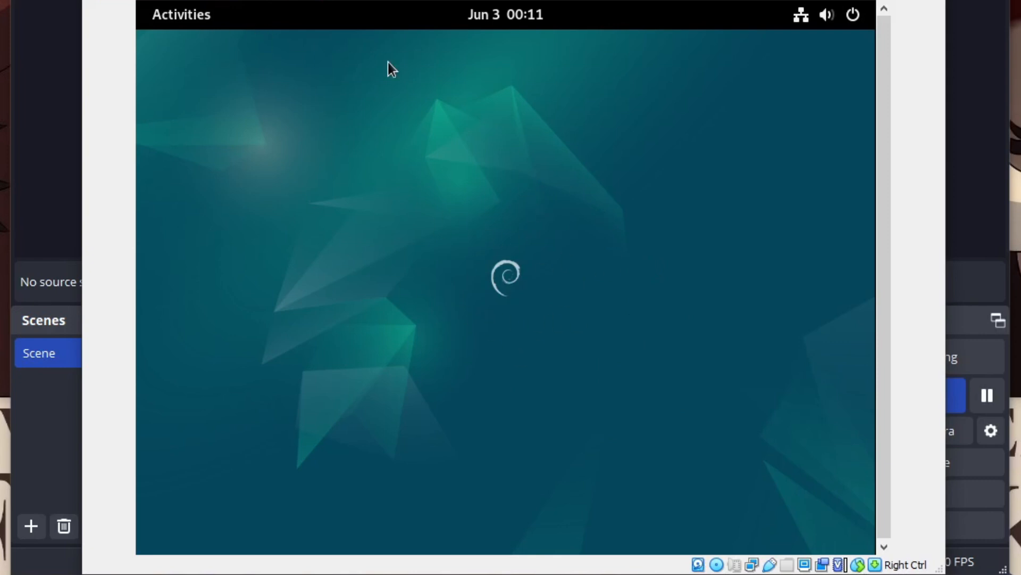
Launch the Files manager and open the Downloads folder.
left_click(183, 16)
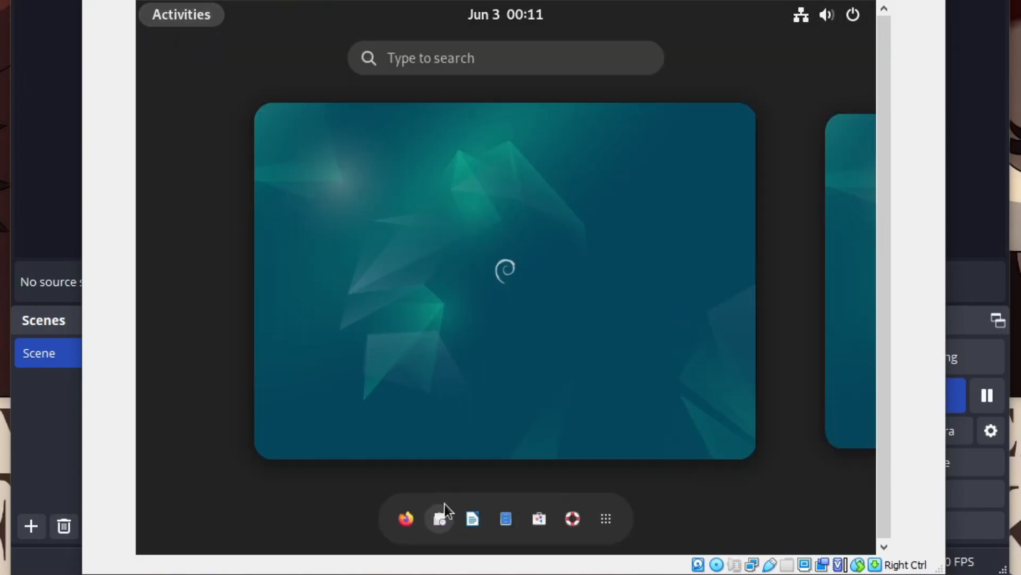
left_click(505, 519)
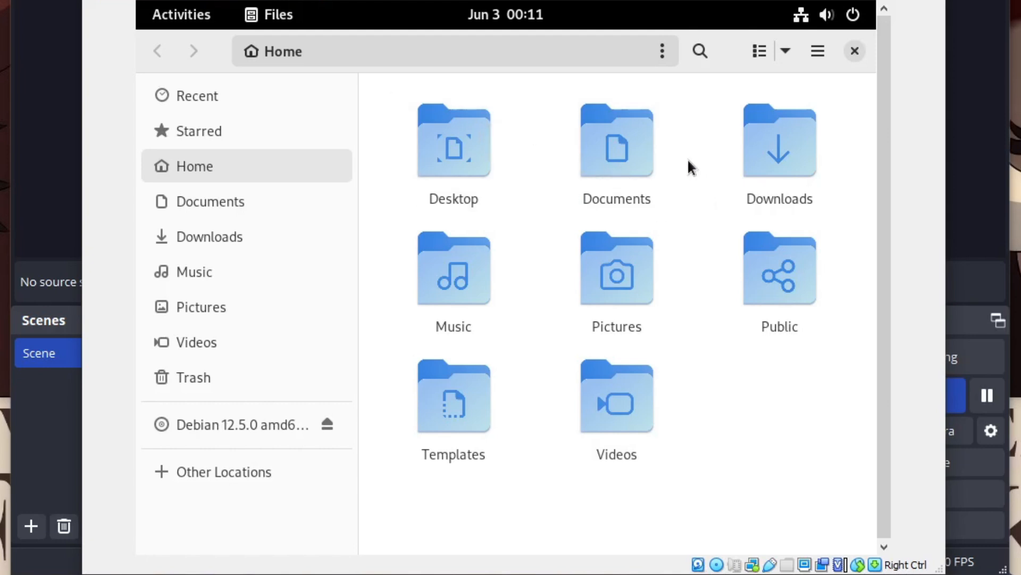
left_click(759, 146)
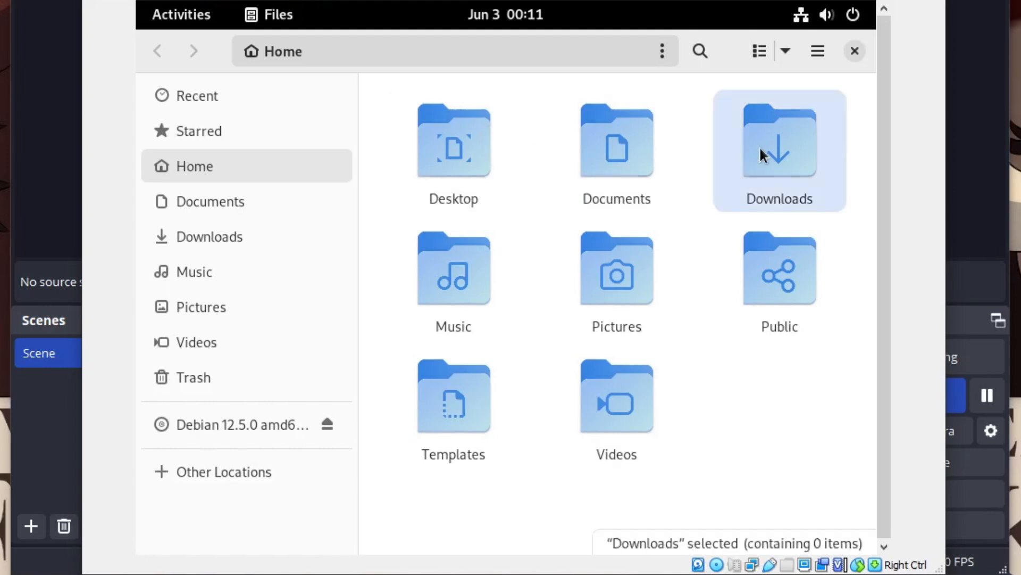
double_click(773, 143)
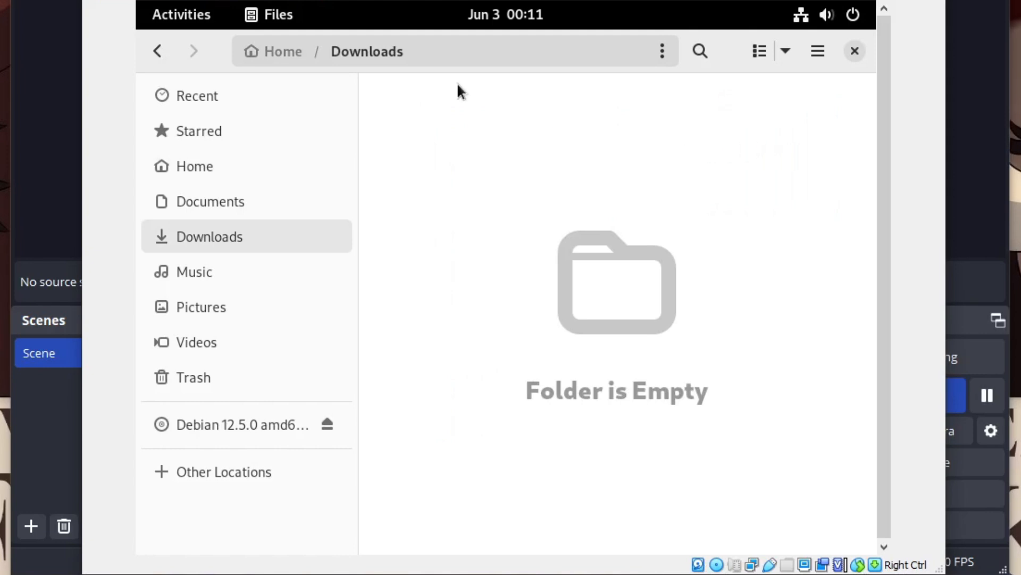
Browse the empty Documents and Desktop folders via Home, then reopen Downloads.
left_click(293, 53)
double_click(644, 149)
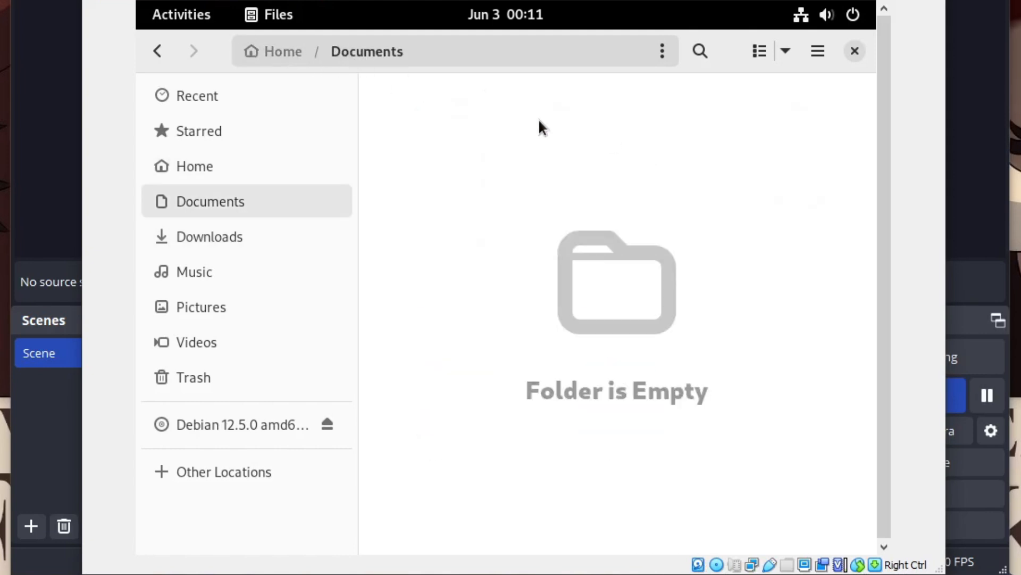
left_click(292, 55)
double_click(469, 139)
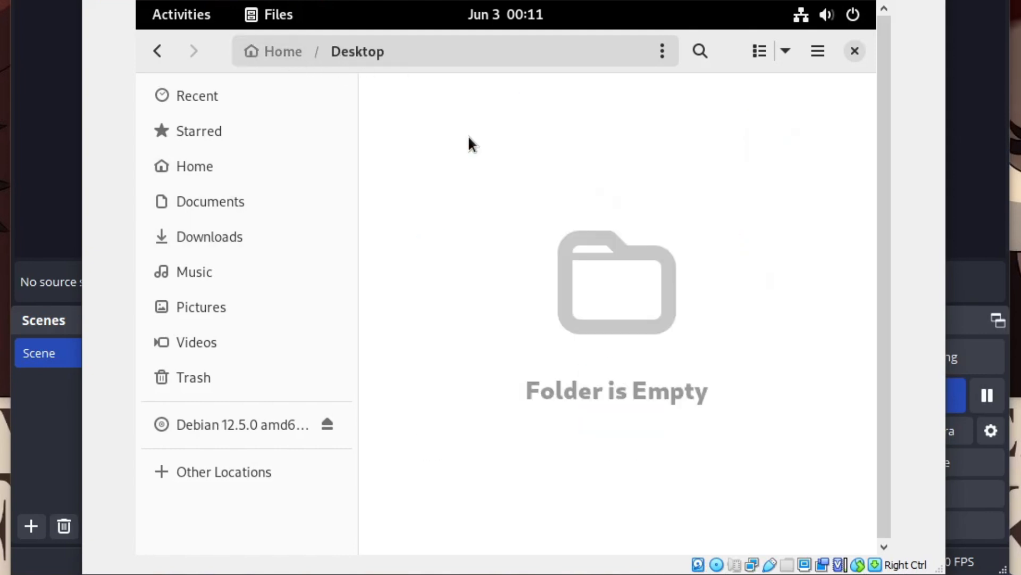
left_click(282, 53)
right_click(761, 412)
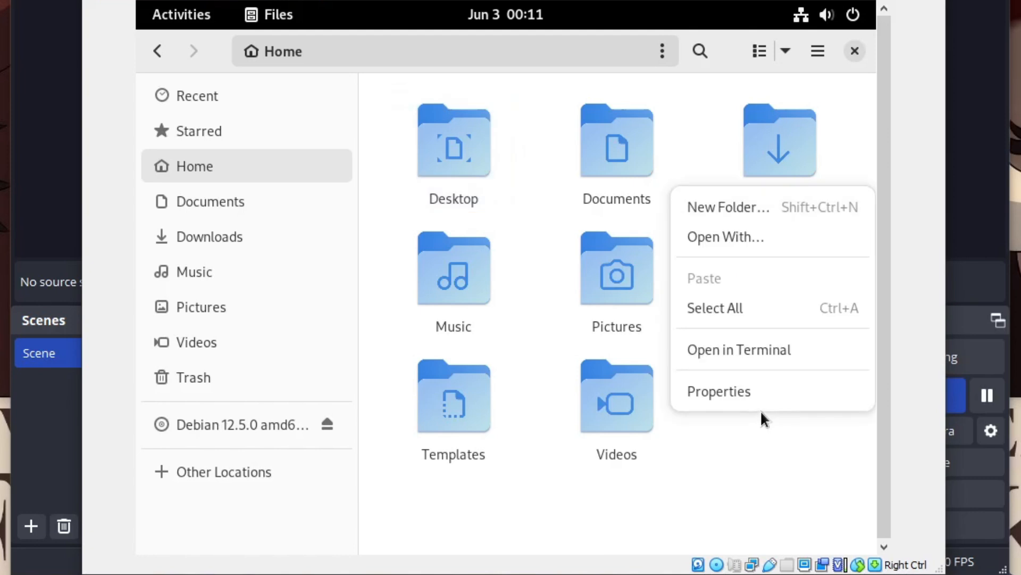
left_click(716, 419)
double_click(787, 154)
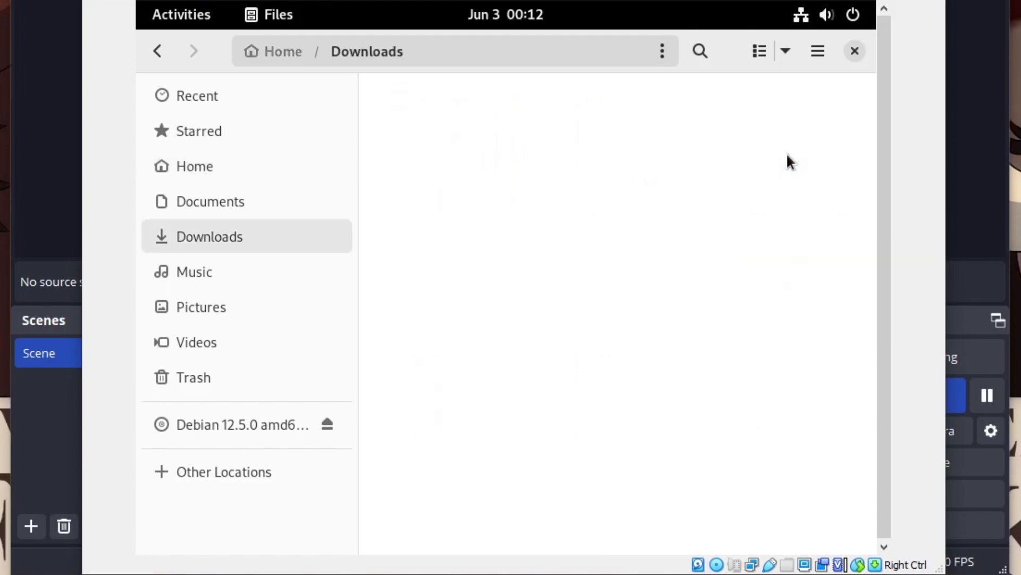
Create a new folder named 'Folder baru' in Downloads and open it.
right_click(499, 111)
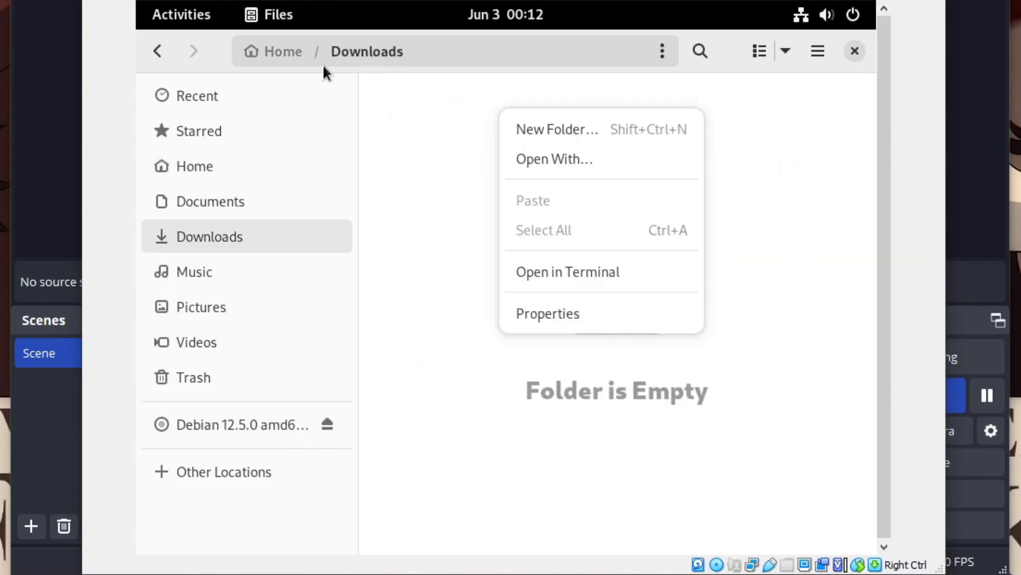
left_click(563, 129)
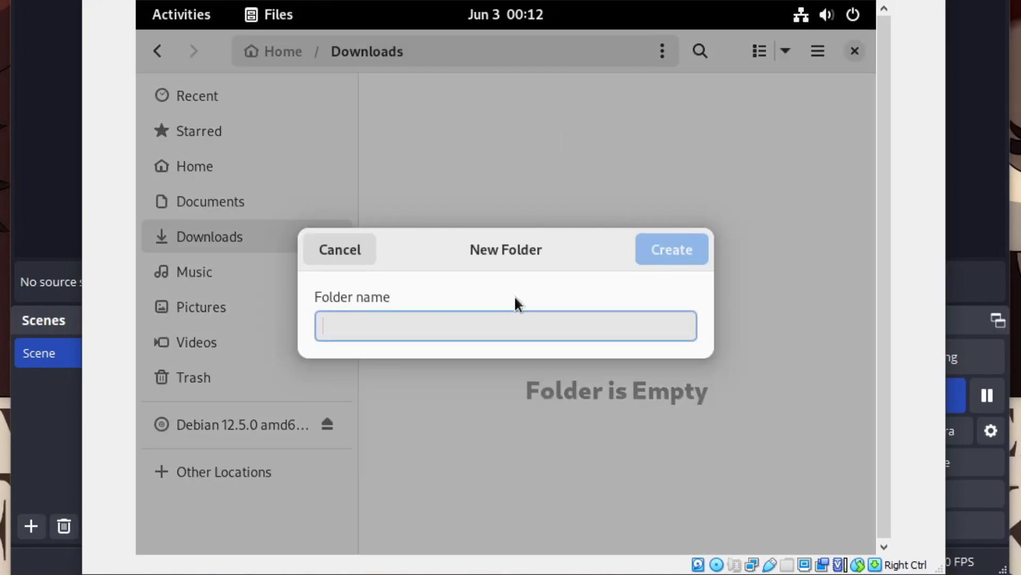
type("FOld")
key("BackSpace")
key("BackSpace")
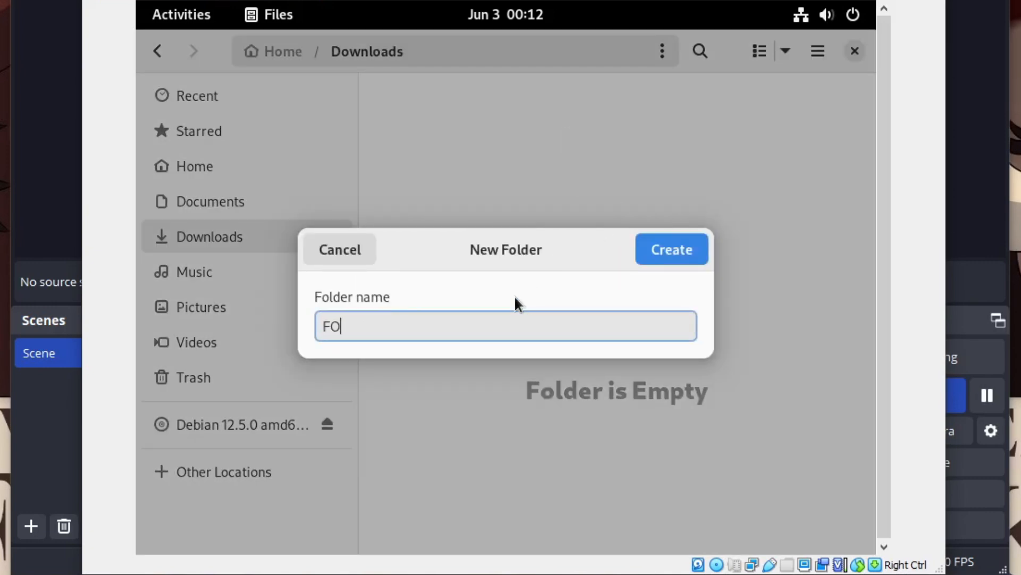
key("BackSpace")
type("older baru")
key("Return")
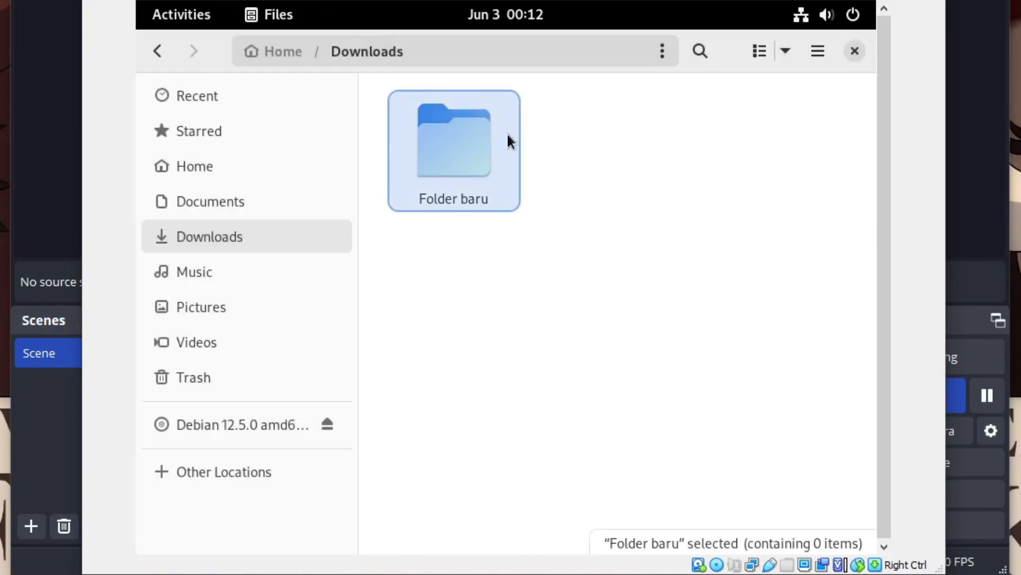
double_click(469, 165)
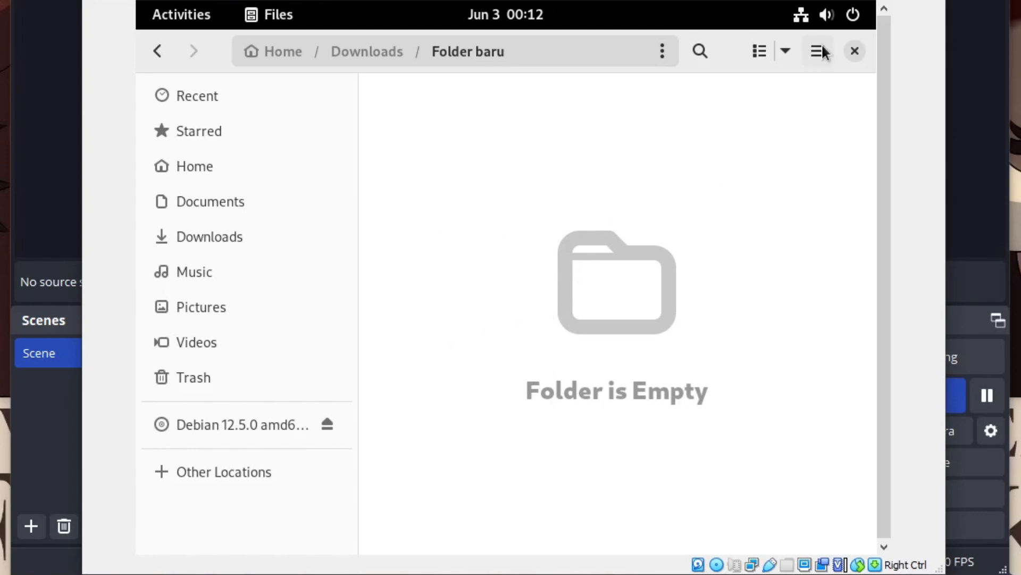
Close the Folder baru Files window from the overview and start an application search.
left_click(185, 14)
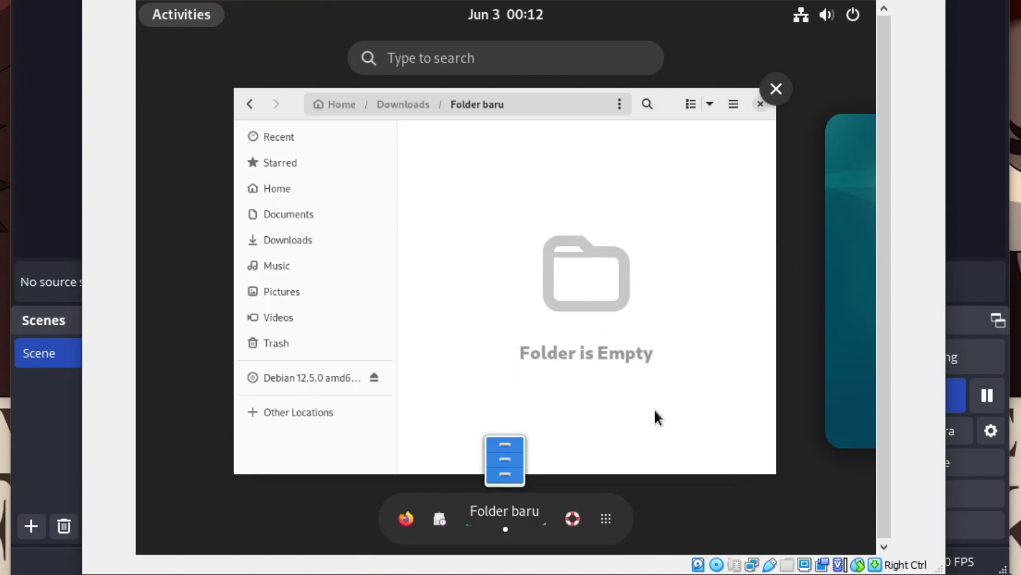
left_click(777, 90)
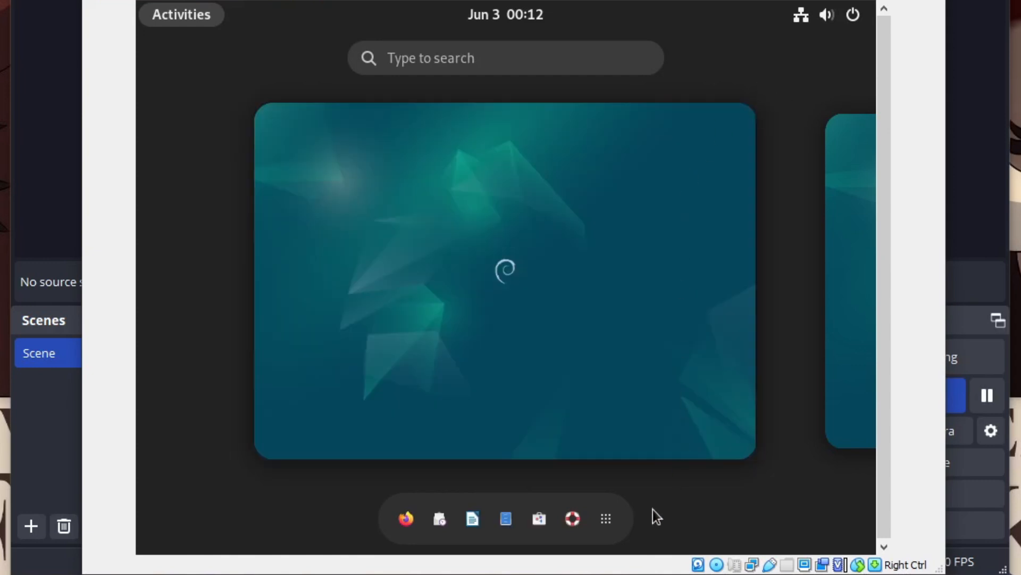
left_click(522, 64)
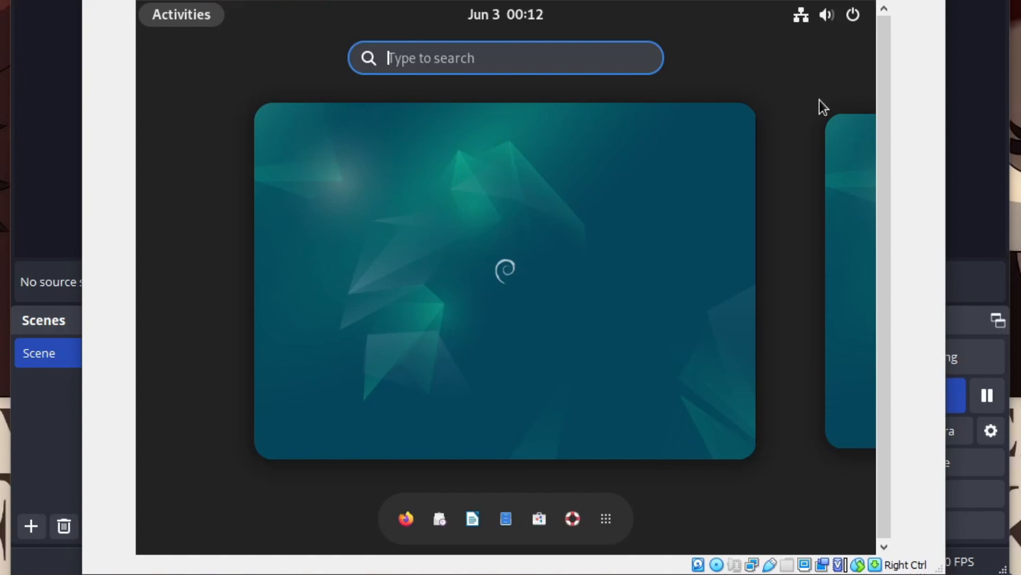
Open Terminal from a 'ter' search and run uname and date.
type("t")
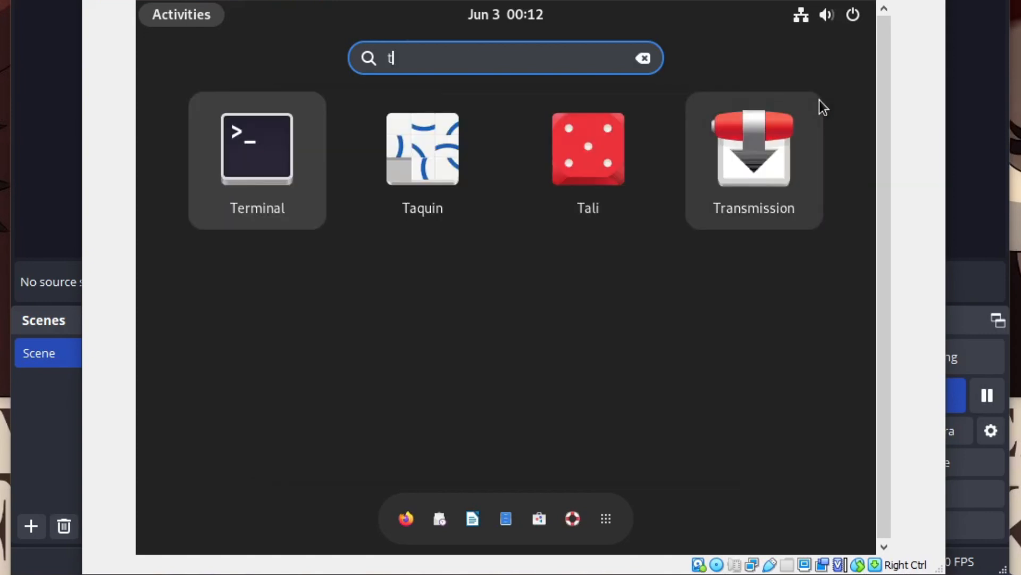
type("er")
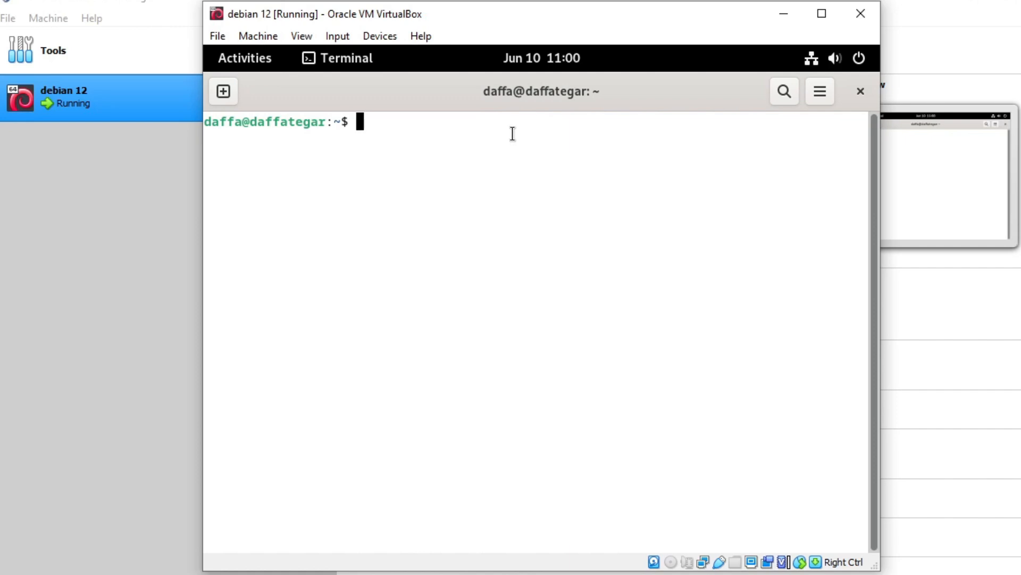
type("uname")
key("Return")
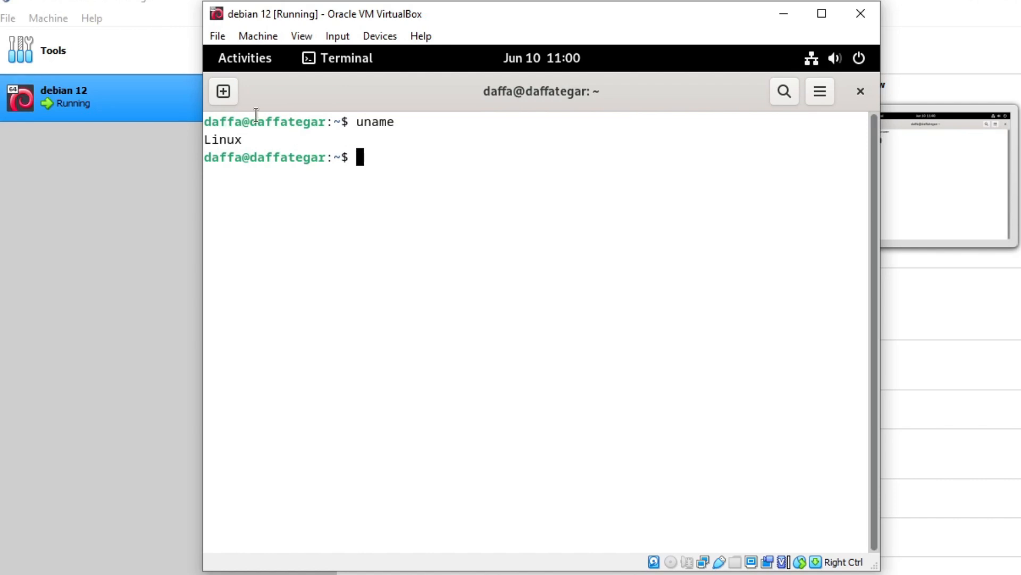
type("date")
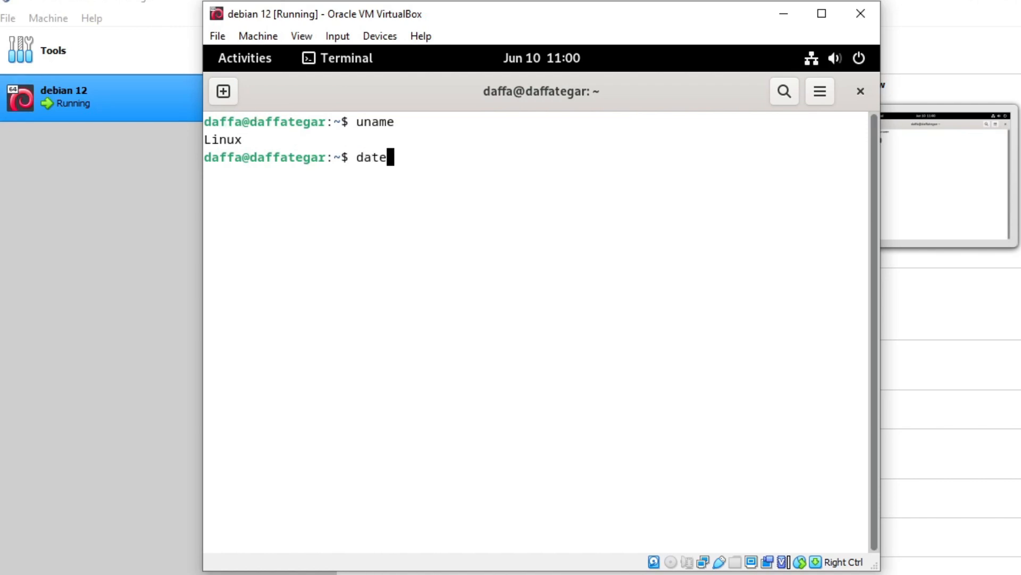
key("Return")
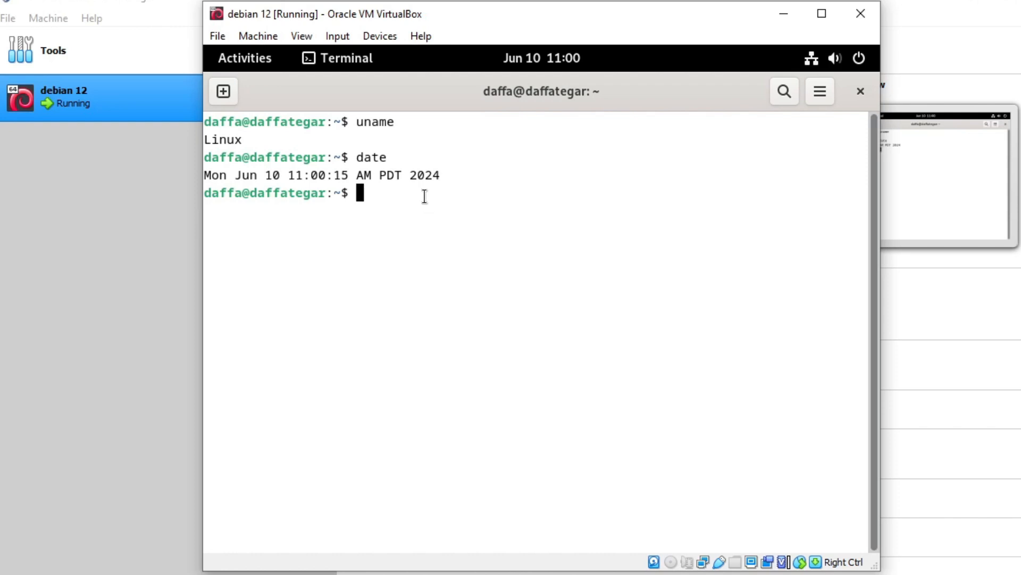
Run cd and ls in home, then create folder_baru inside ~/Downloads with mkdir.
type("cd")
key("Return")
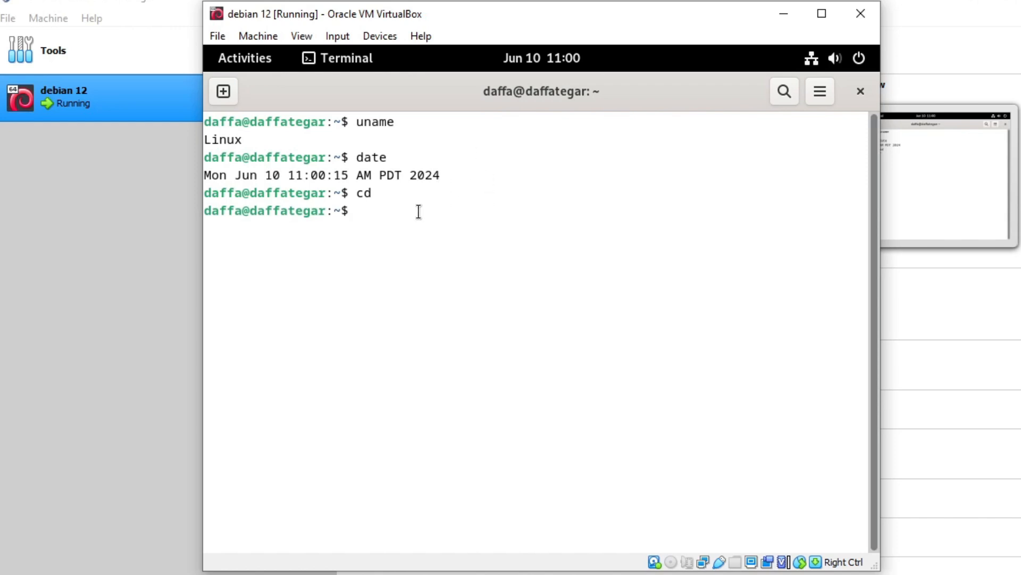
type("ls")
key("Return")
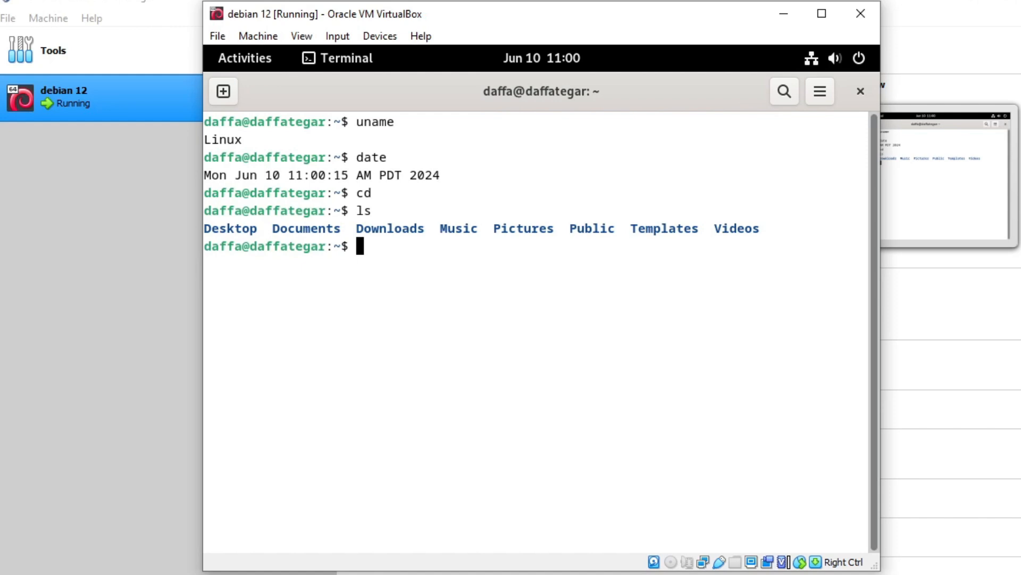
type("cd Download")
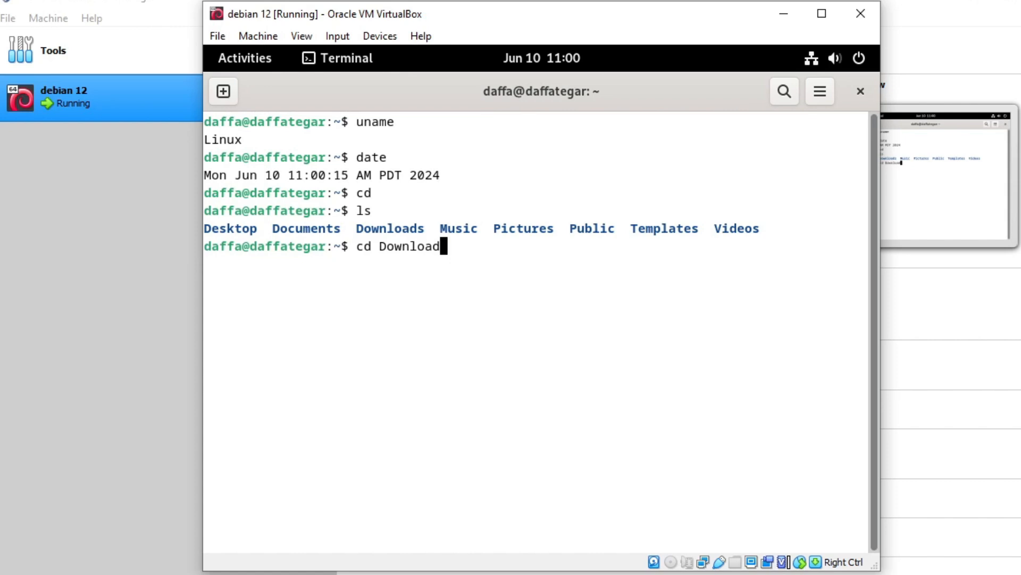
type("s")
key("Return")
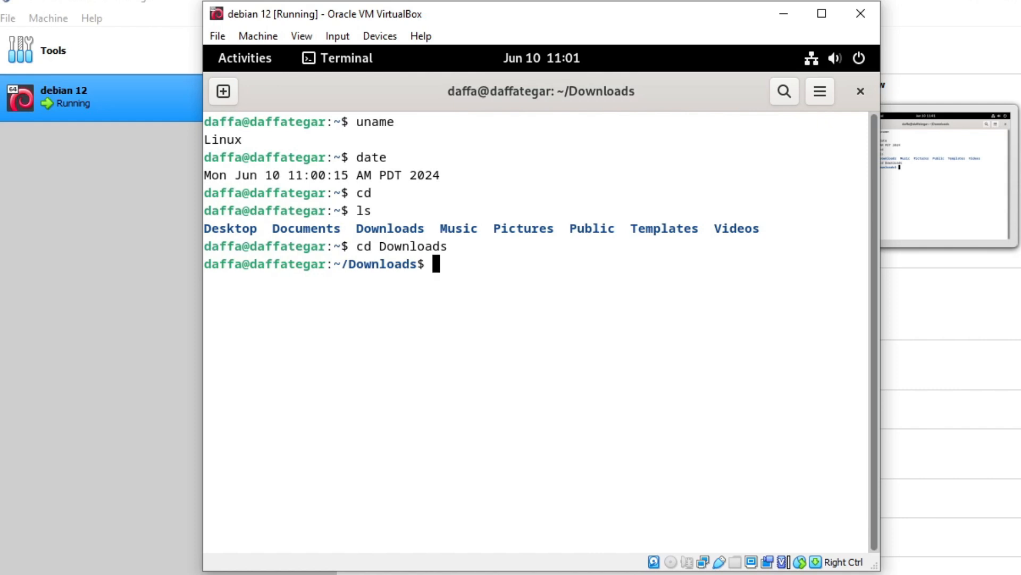
type("mkdir ")
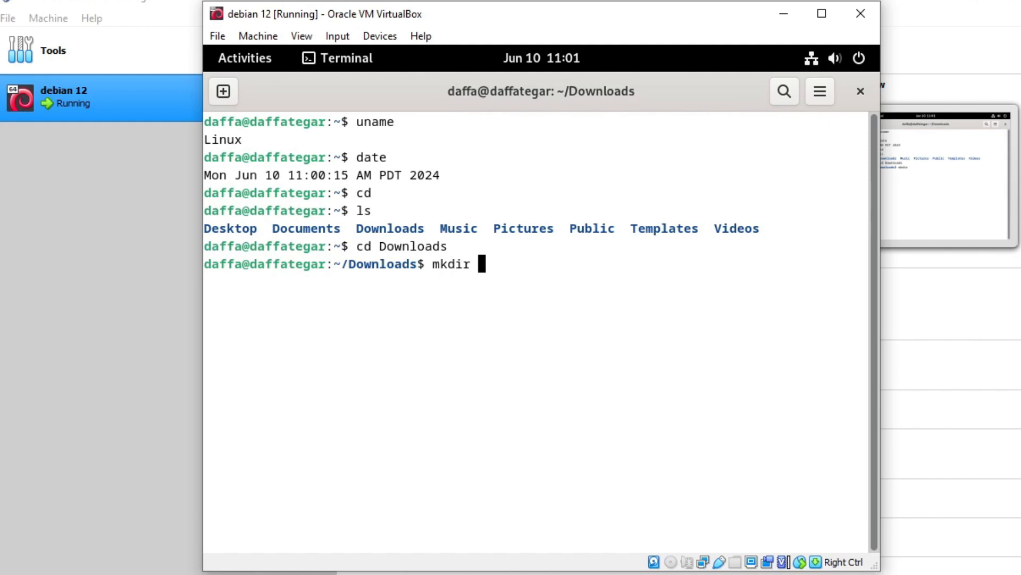
type("Fo")
key("BackSpace")
type("older")
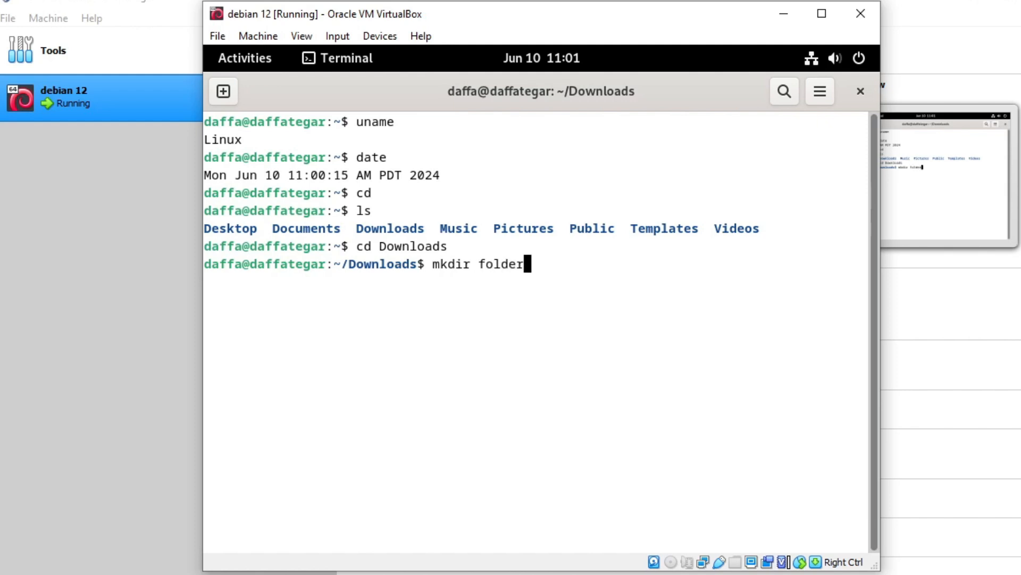
type("_baru")
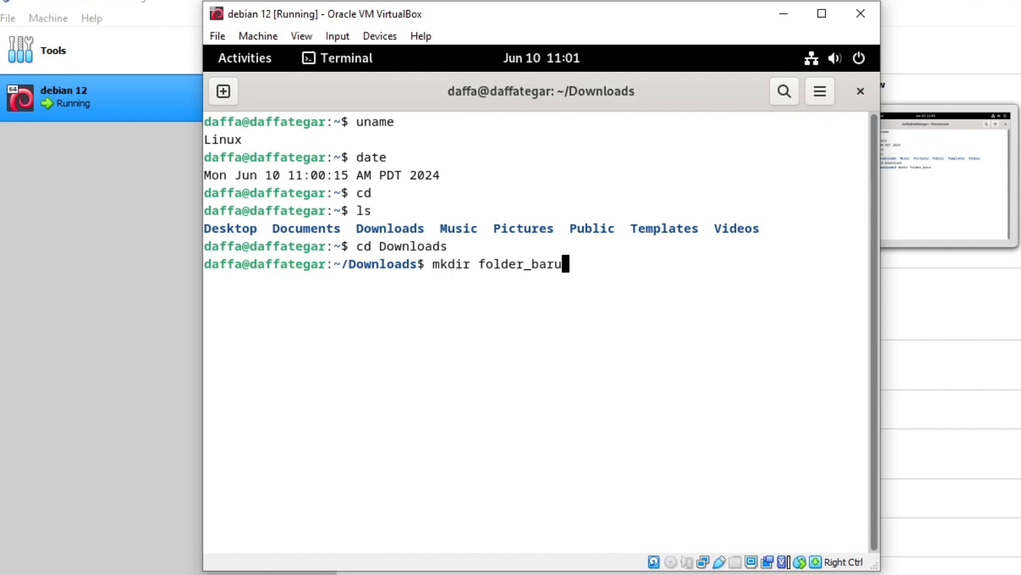
key("Return")
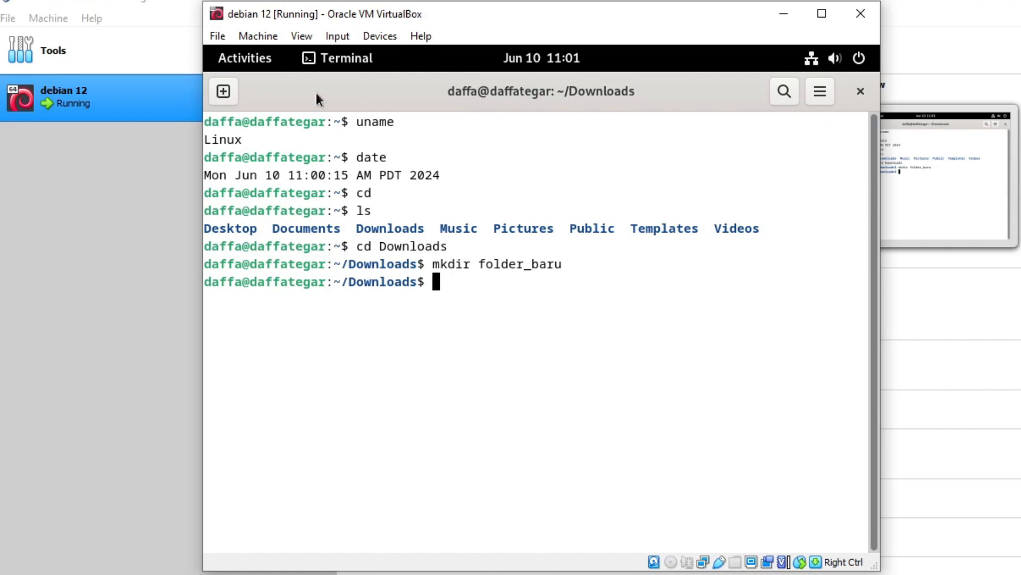
Open Downloads in the Files manager to check that folder_baru is there.
left_click(244, 59)
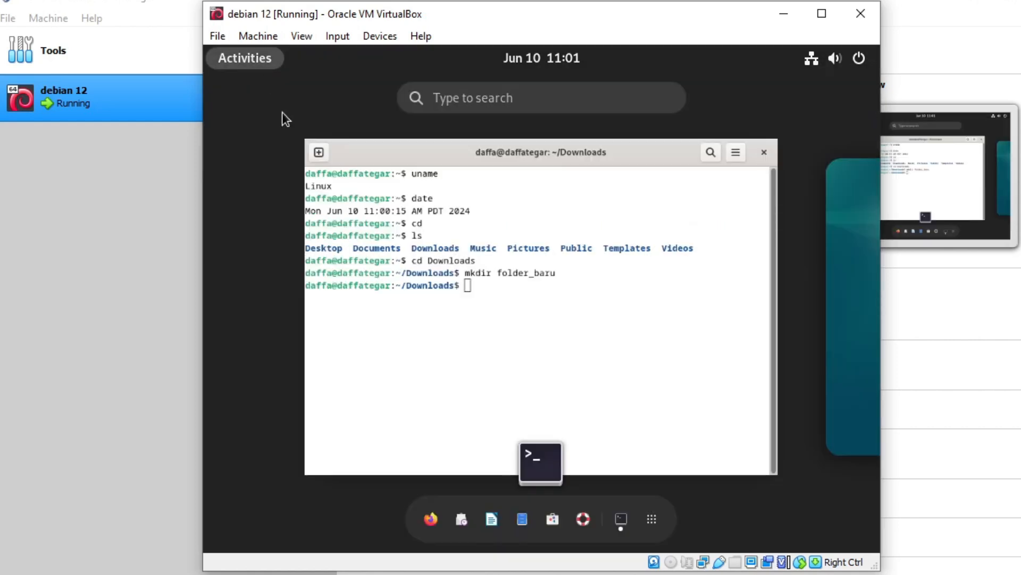
left_click(525, 524)
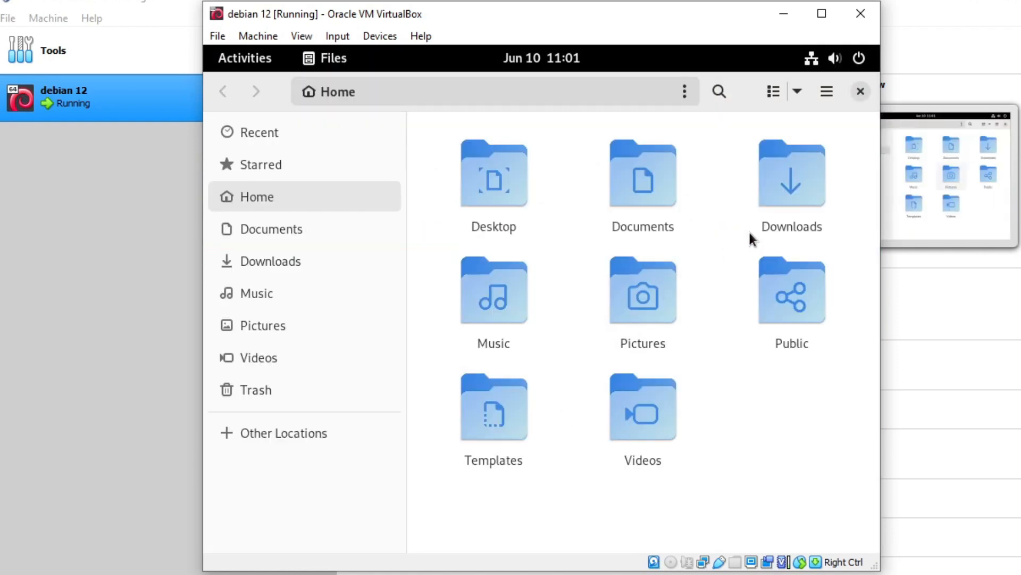
double_click(793, 193)
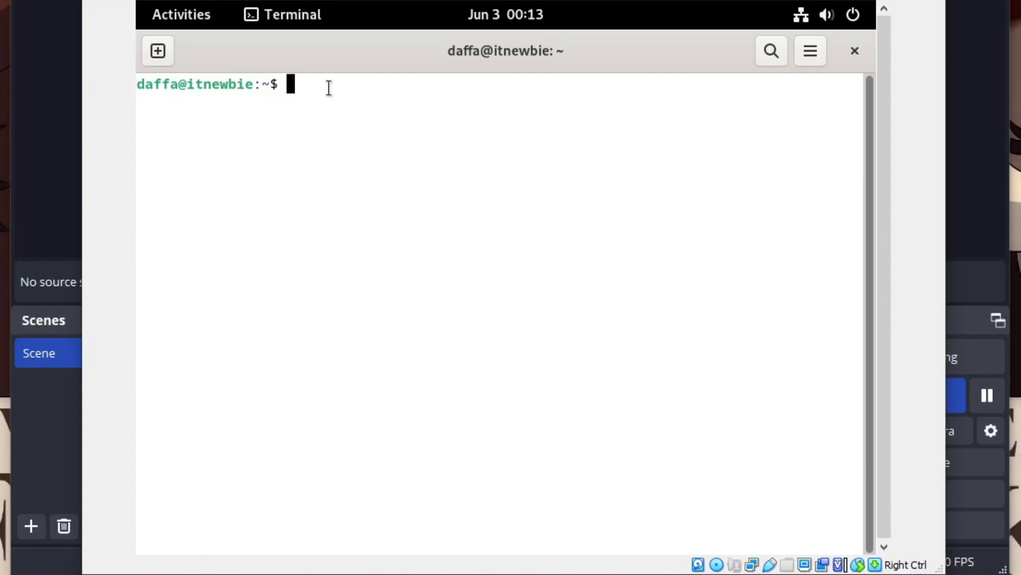
Run su and enter the root password to get a root shell.
type("su")
key("Return")
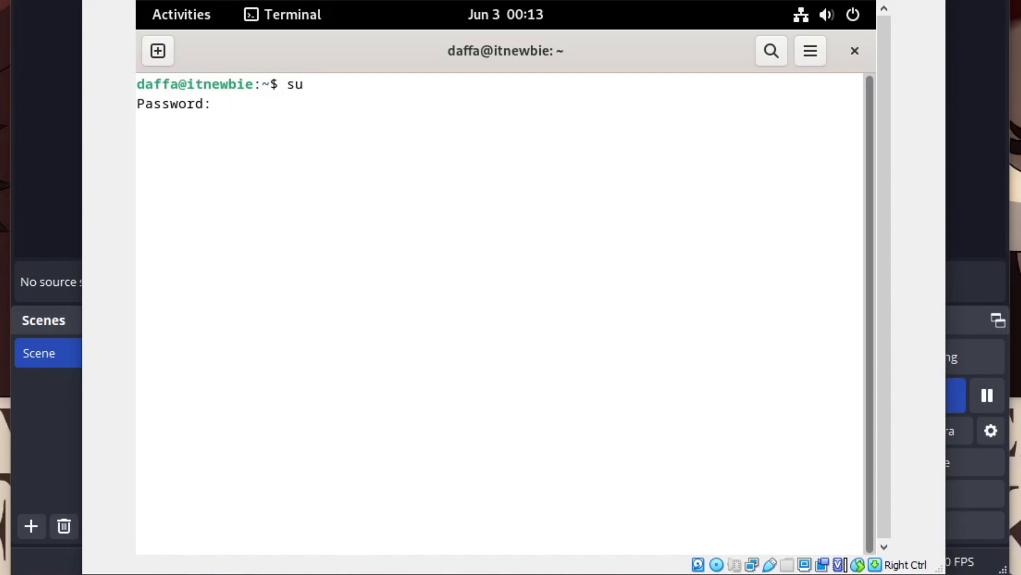
key("Return")
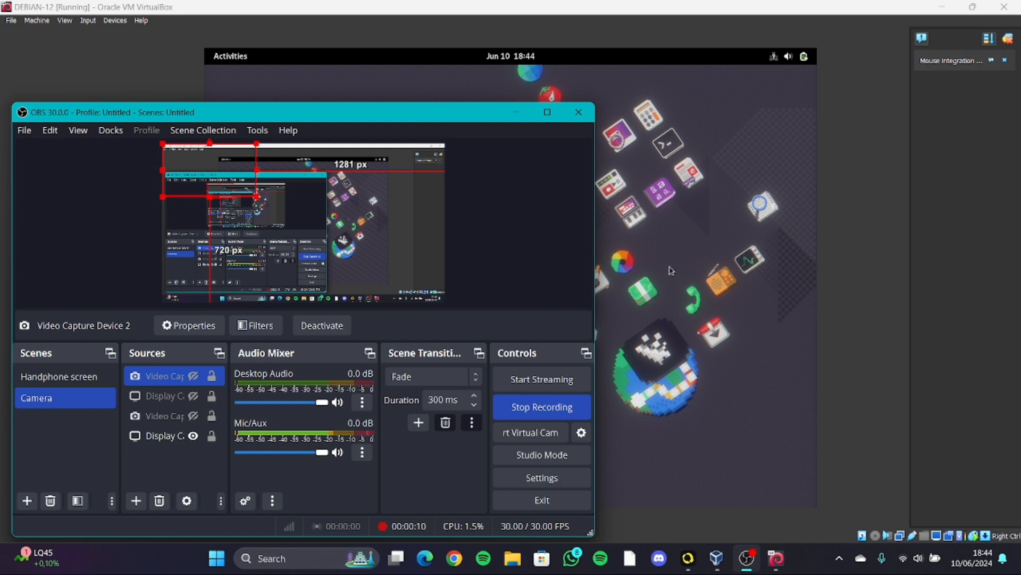
Minimize the VM window and open DEBIAN-12's Network settings in VirtualBox Manager.
left_click(900, 270)
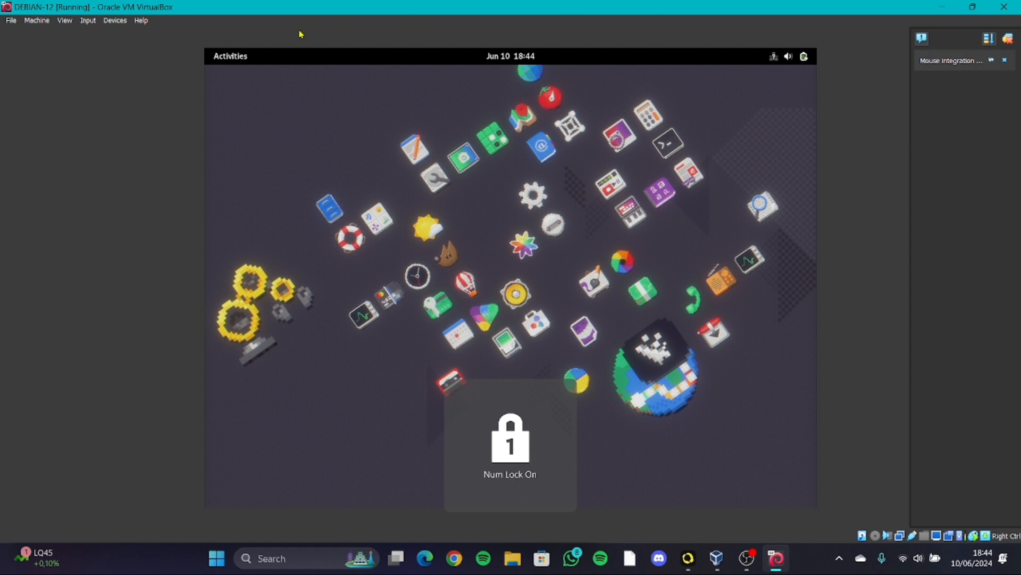
left_click(943, 7)
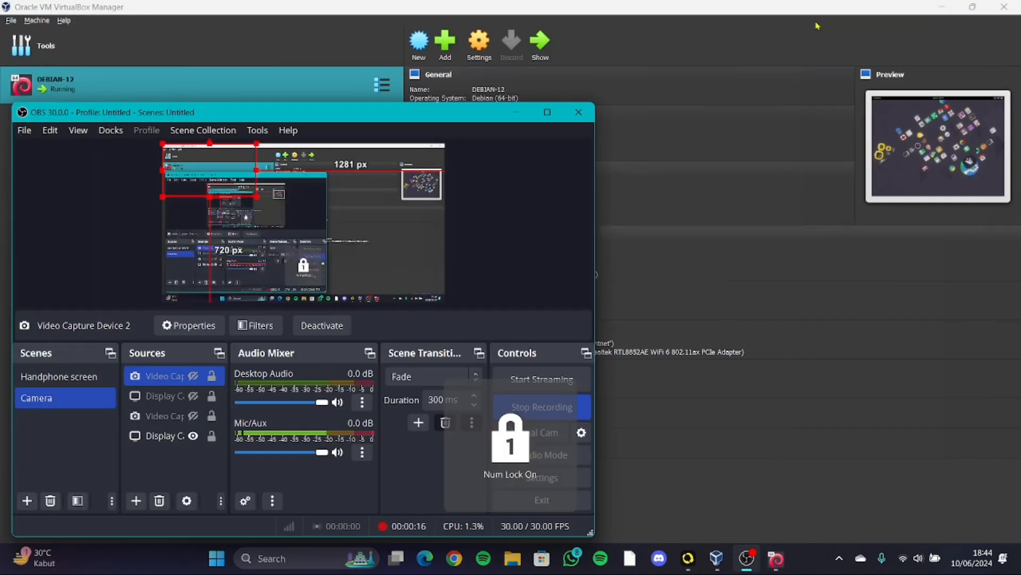
left_click(676, 36)
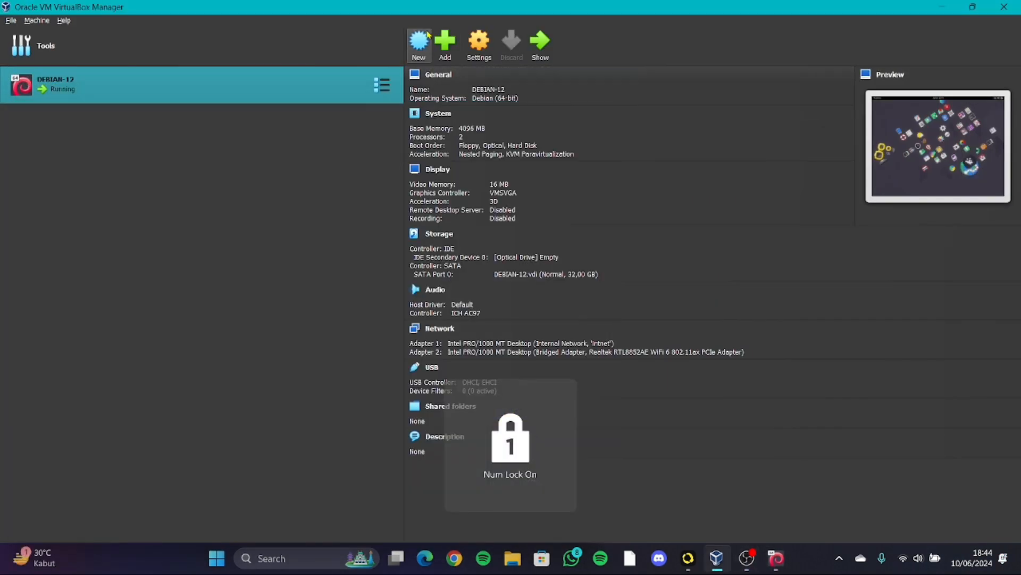
left_click(479, 44)
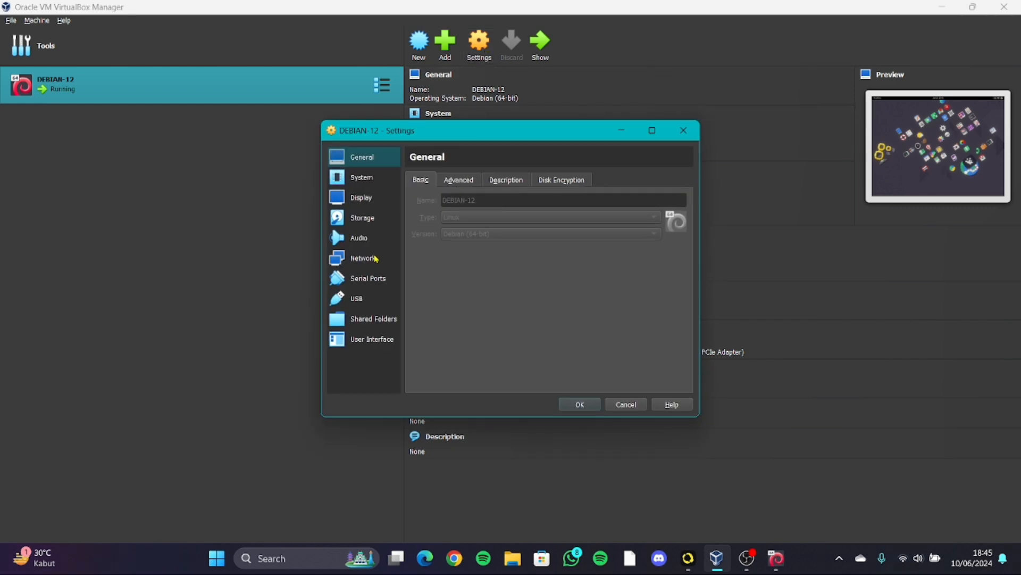
left_click(374, 259)
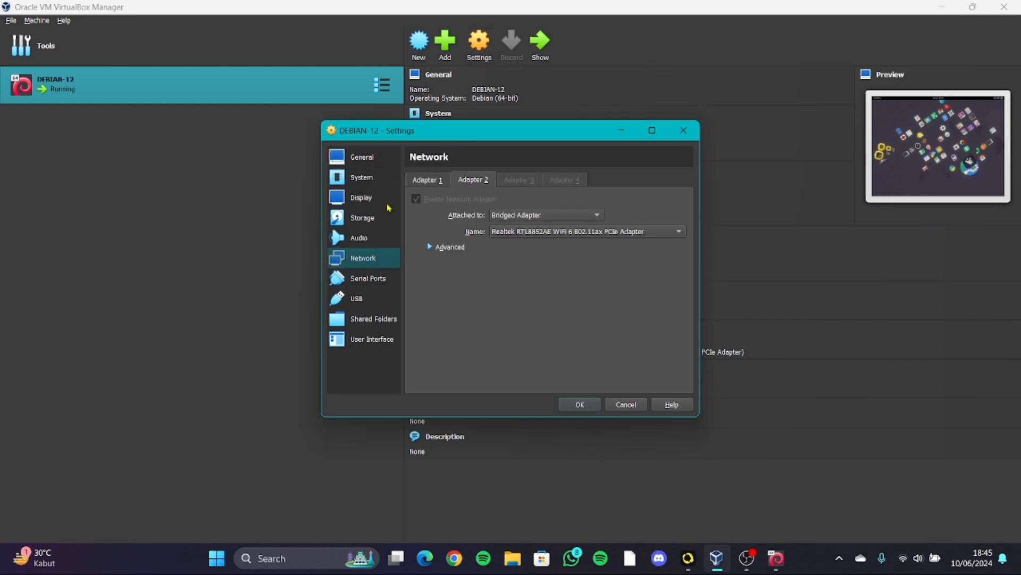
Keep Adapter 1 on Internal Network with promiscuous mode Allow All, check Adapter 2, and close.
left_click(426, 186)
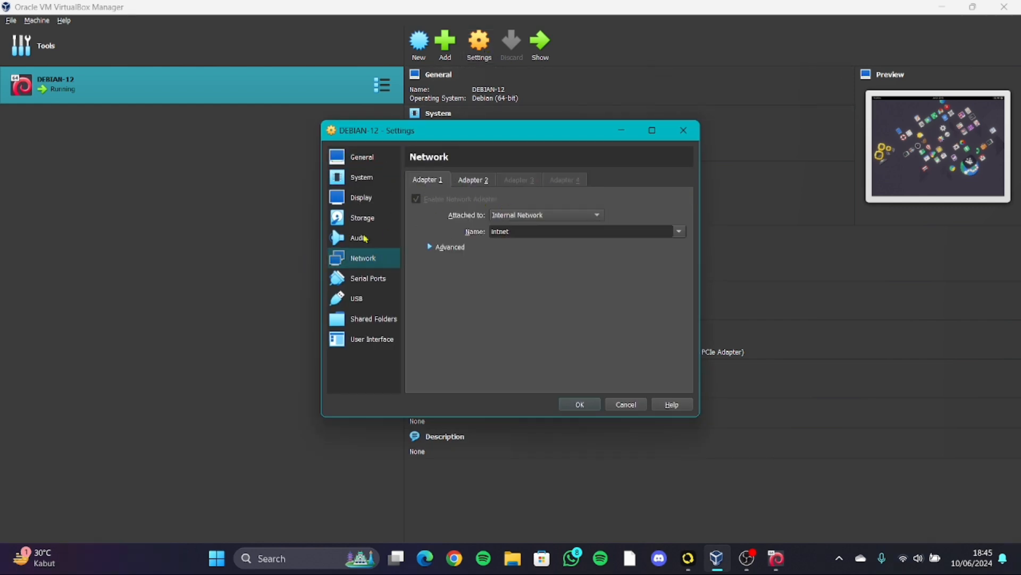
left_click(554, 217)
left_click(534, 218)
left_click(449, 248)
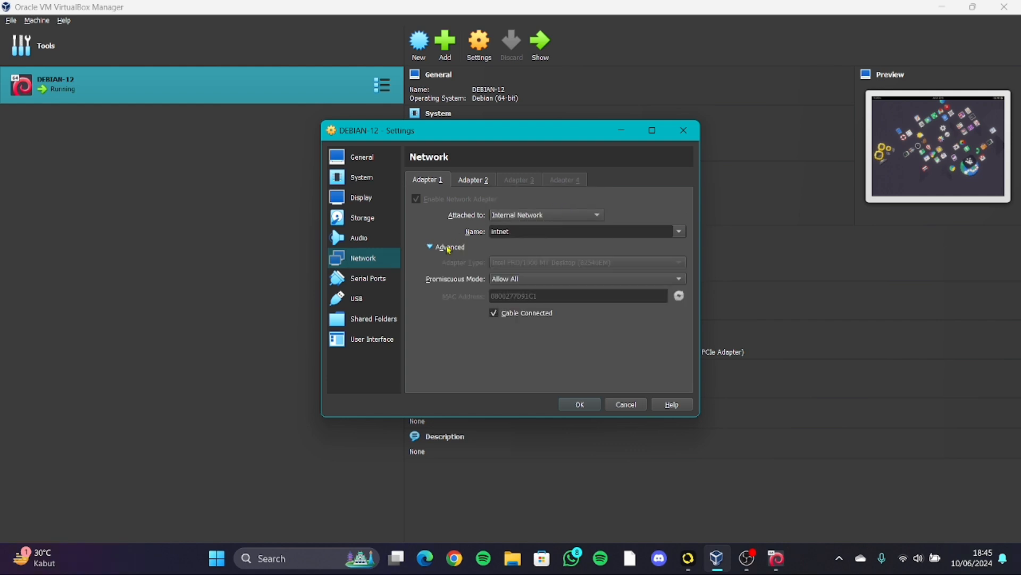
left_click(515, 279)
left_click(519, 281)
left_click(466, 180)
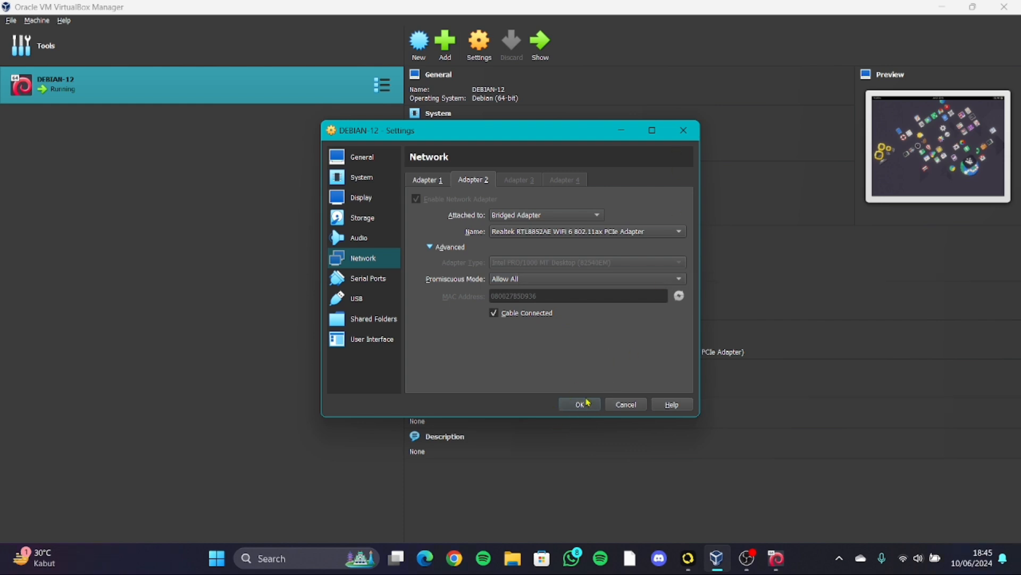
left_click(680, 138)
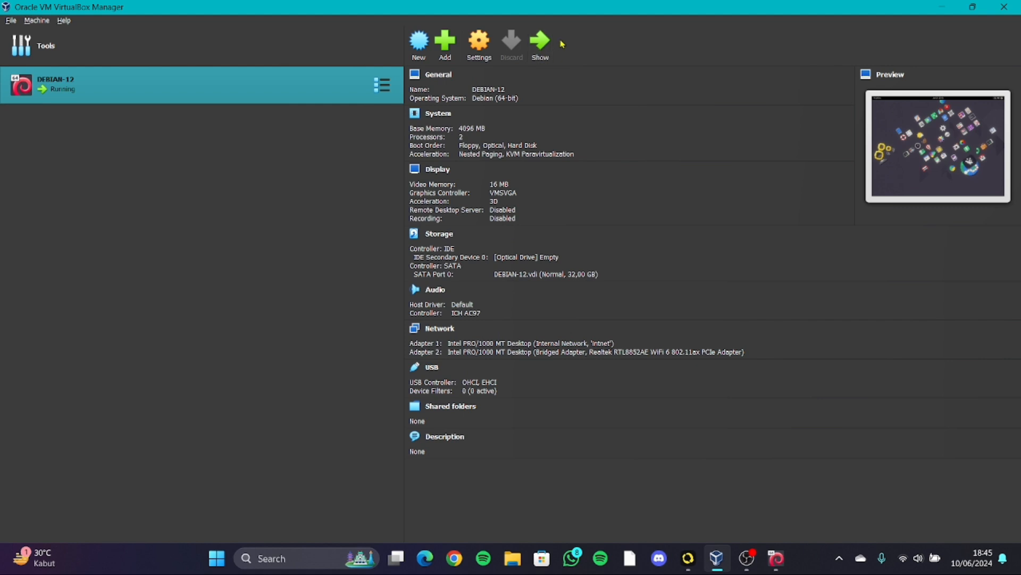
Open Wired Settings from GNOME quick settings and view the 1000 Mb/s connection details.
left_click(776, 557)
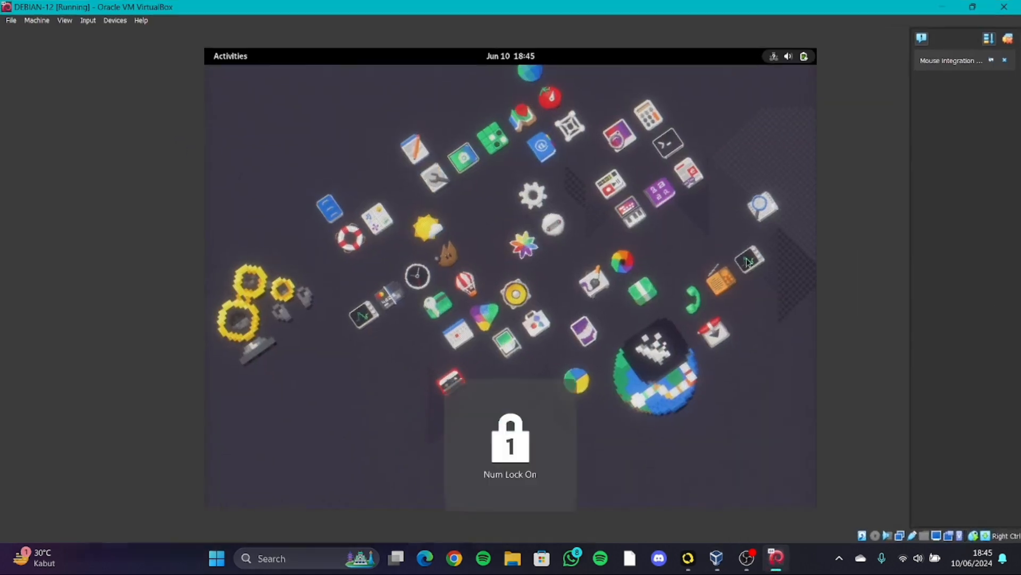
left_click(803, 56)
left_click(694, 145)
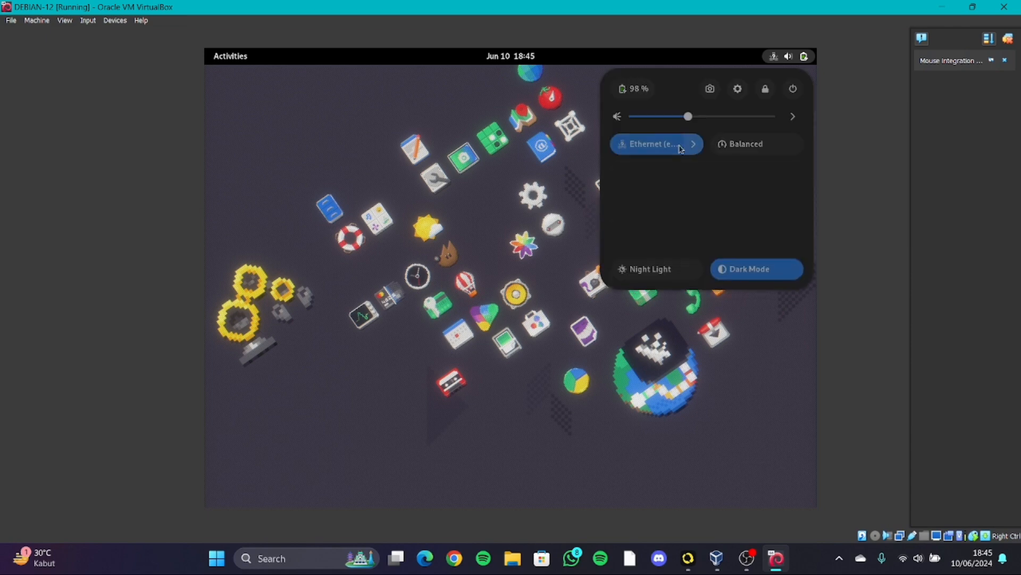
left_click(680, 235)
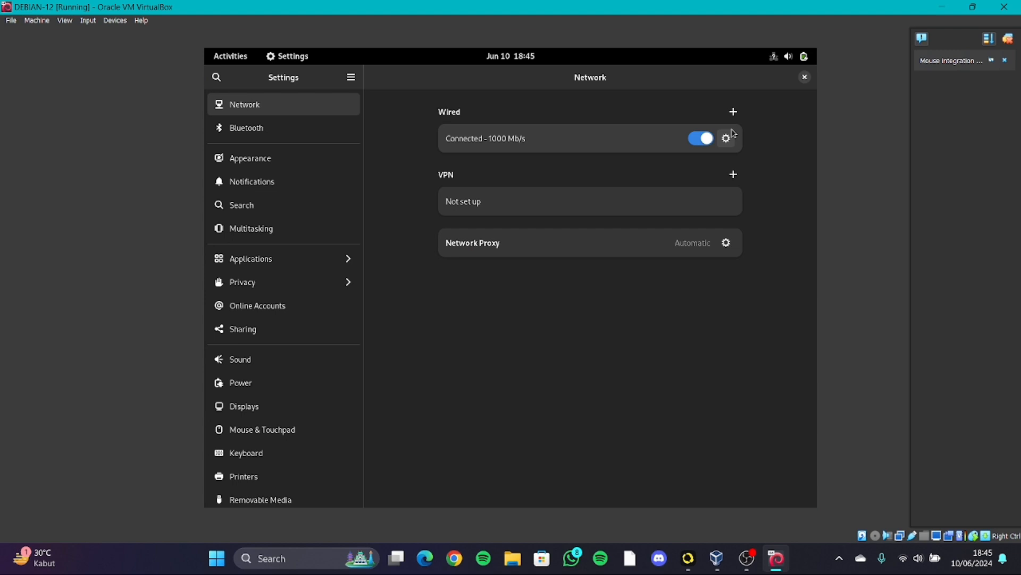
left_click(729, 136)
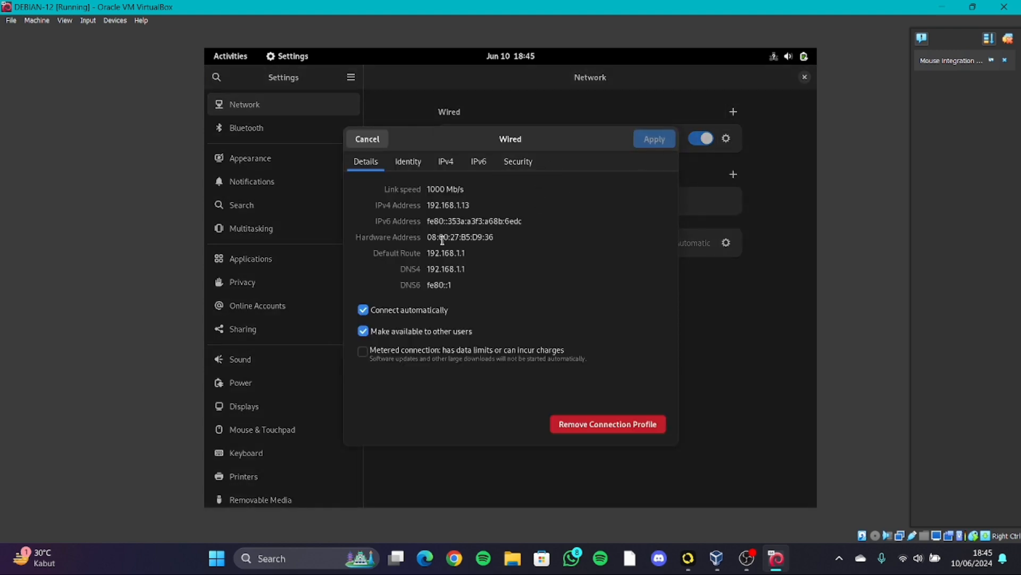
left_click(365, 142)
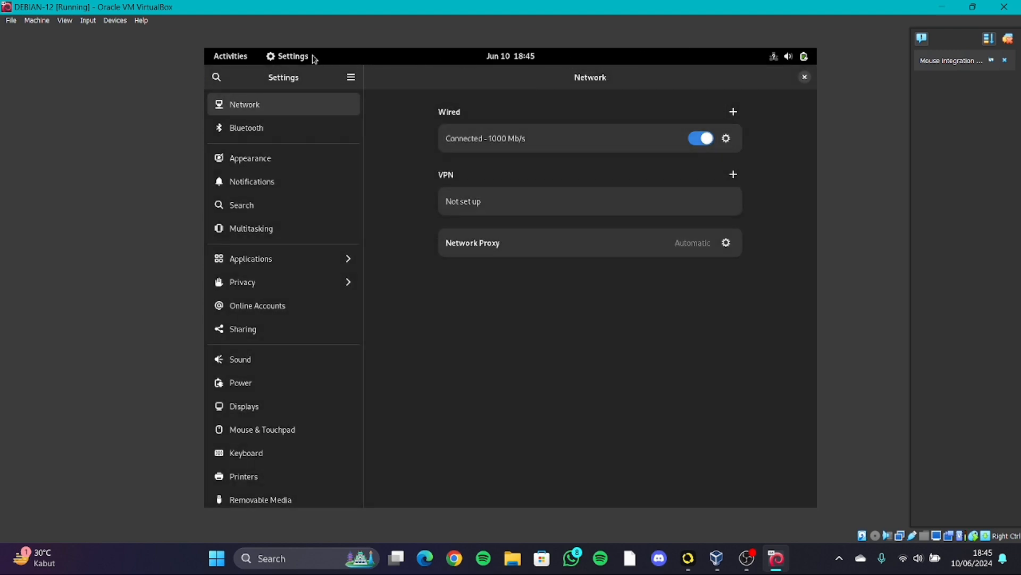
left_click(232, 63)
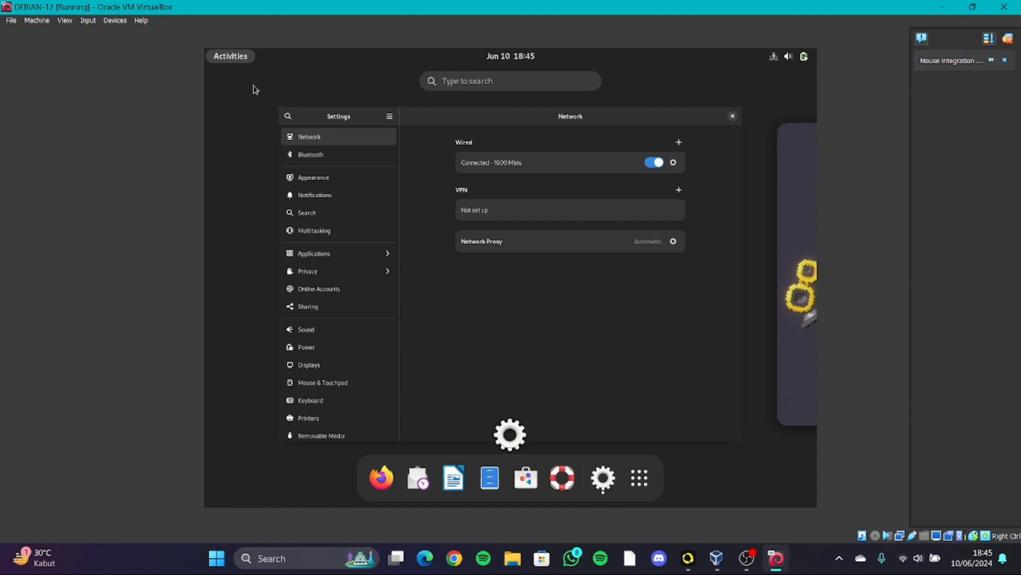
Open YouTube in Firefox, search for 'see' and play the SEE official trailer.
left_click(382, 471)
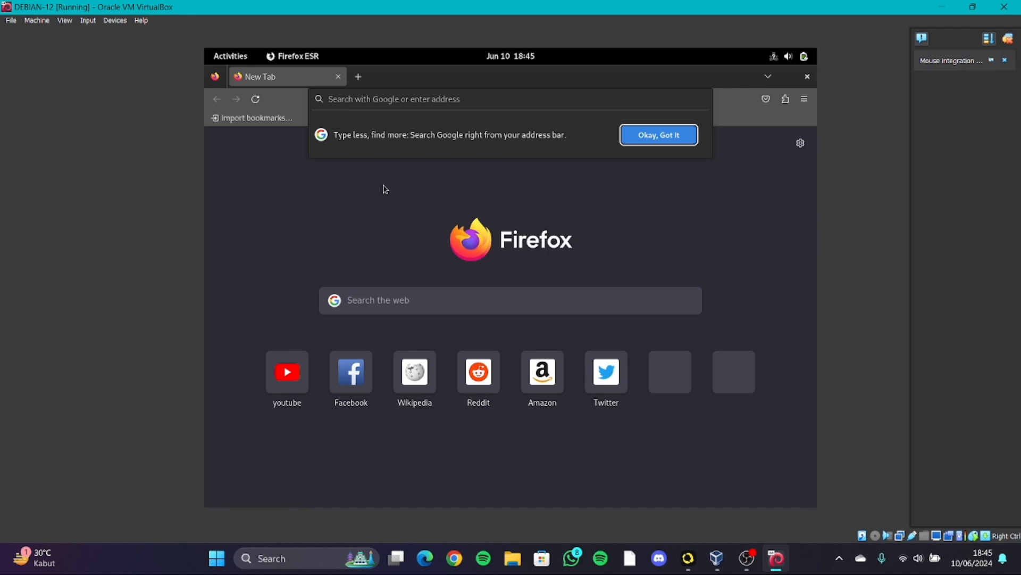
left_click(290, 400)
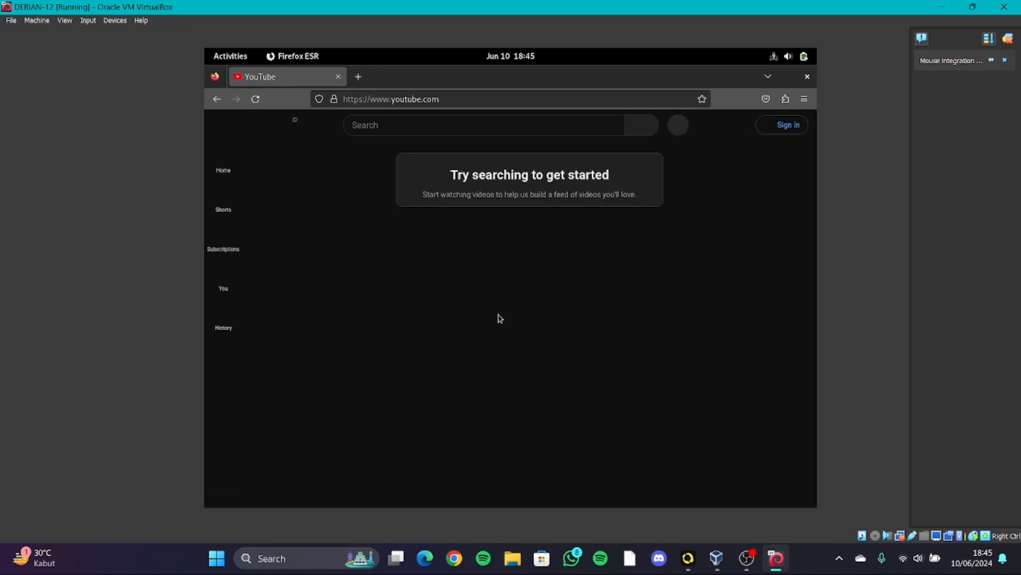
left_click(418, 124)
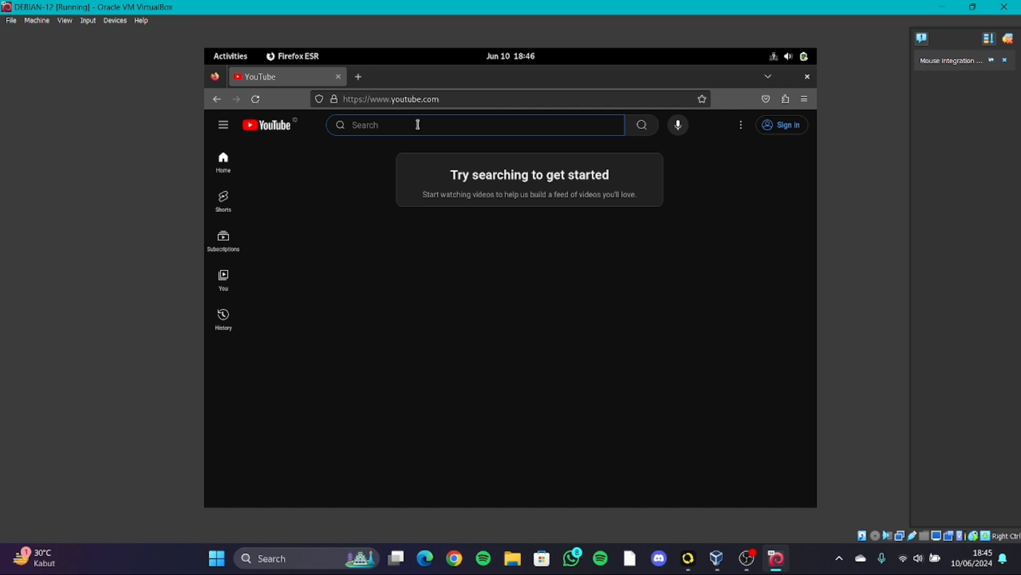
type("see")
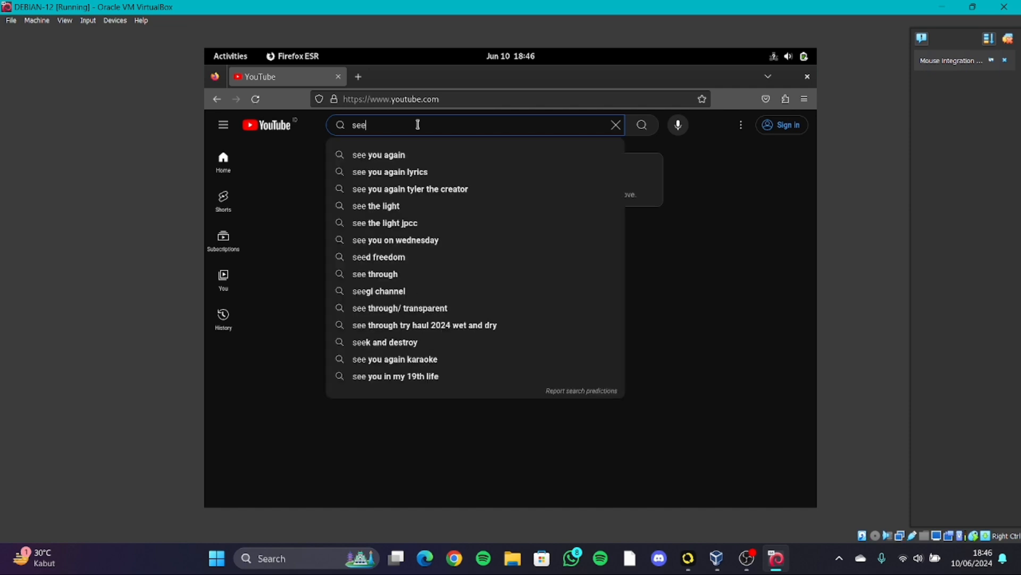
key("Return")
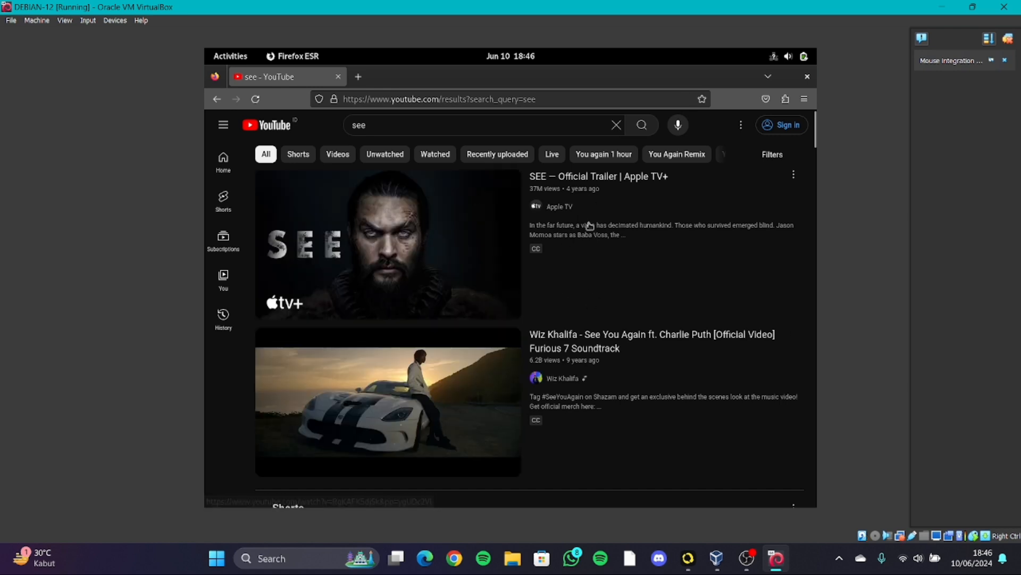
scroll(607, 426, "down", 3)
scroll(425, 350, "up", 4)
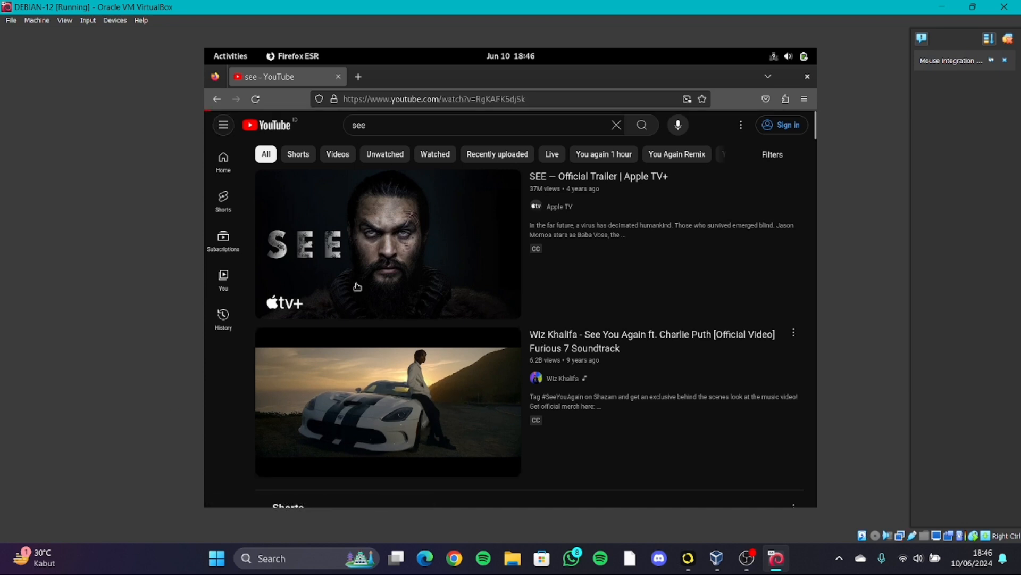
left_click(447, 235)
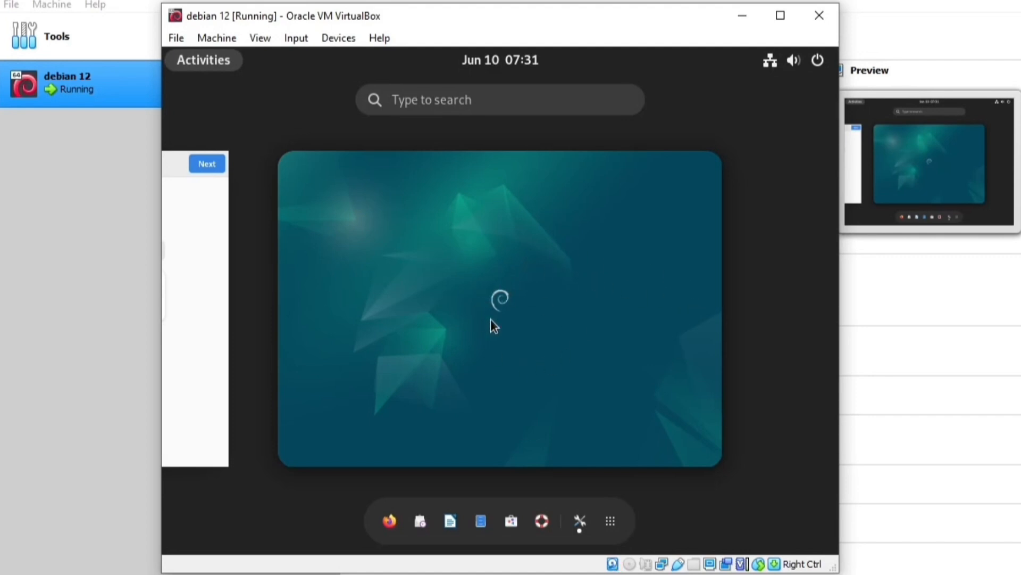
Launch Firefox in the guest and refine the Google 'chrome download' search.
left_click(386, 524)
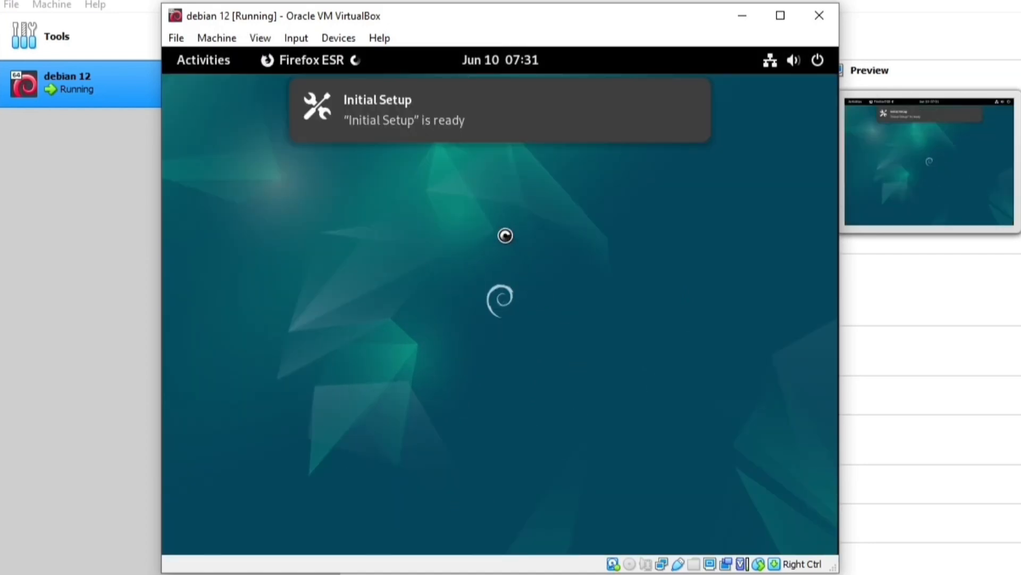
left_click(222, 62)
left_click(397, 513)
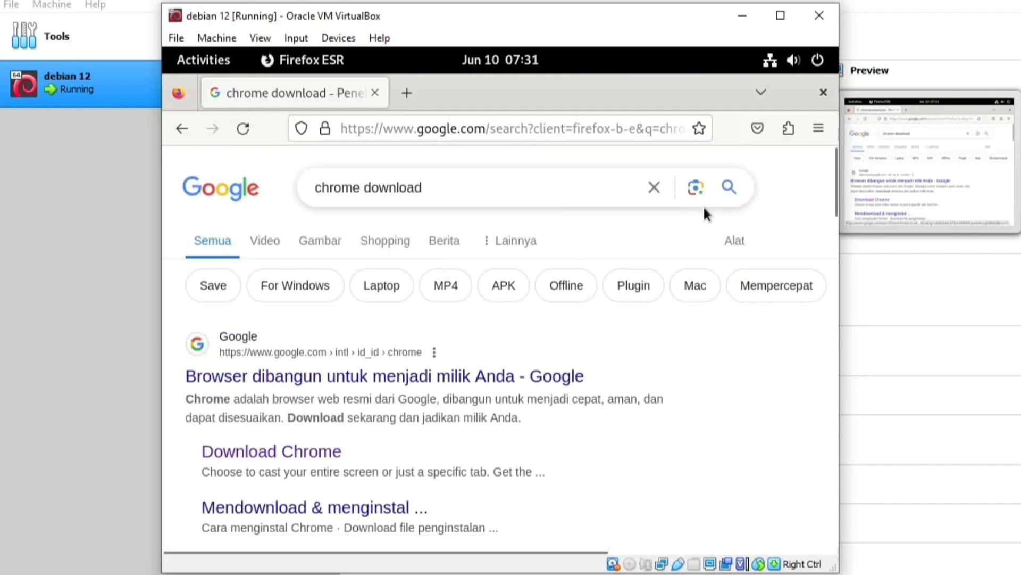
left_click(451, 194)
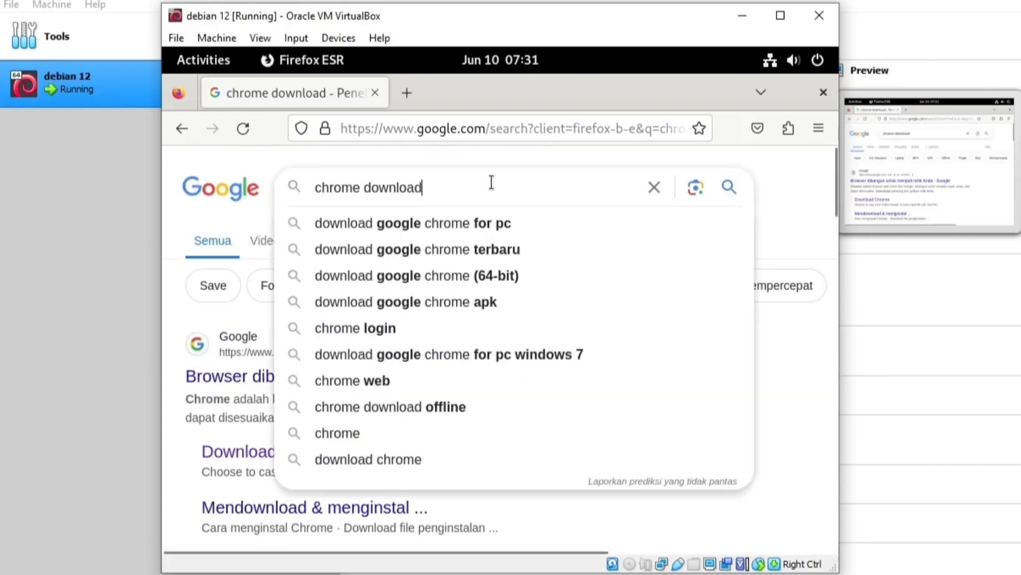
double_click(451, 184)
left_click(780, 179)
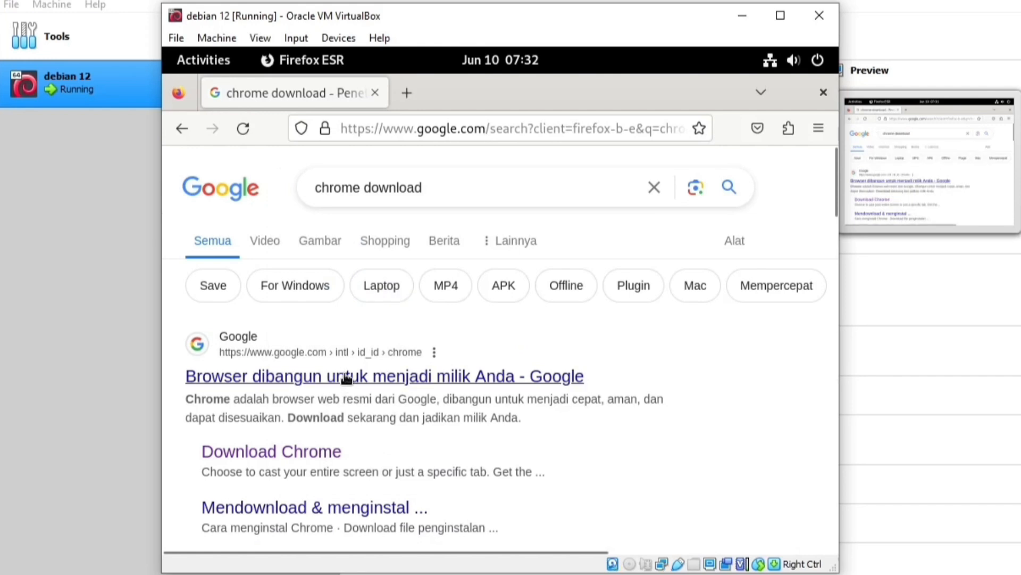
Open Google's Chrome page and download the 64 bit .deb package, accepting the terms.
left_click(323, 457)
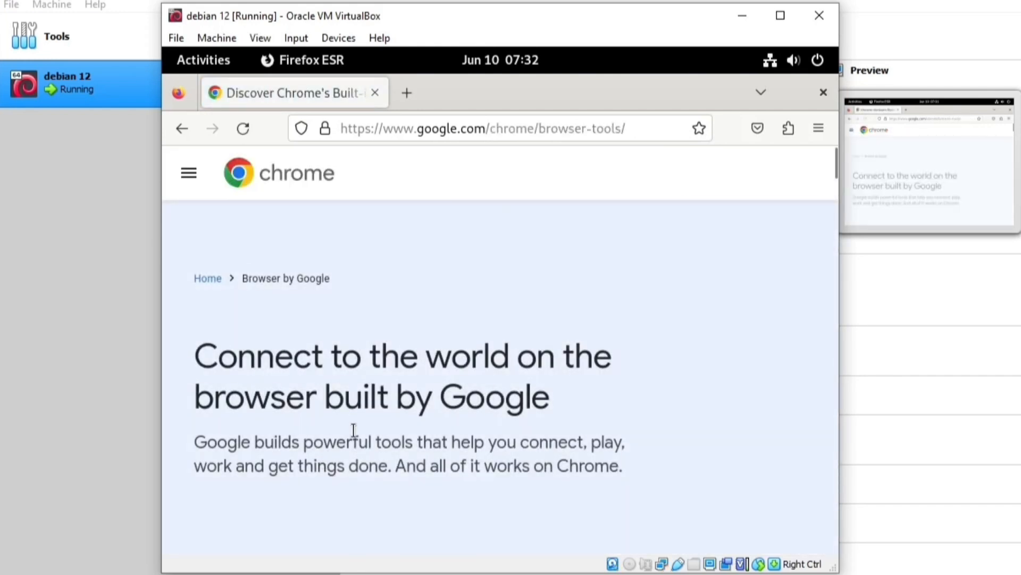
left_click(747, 177)
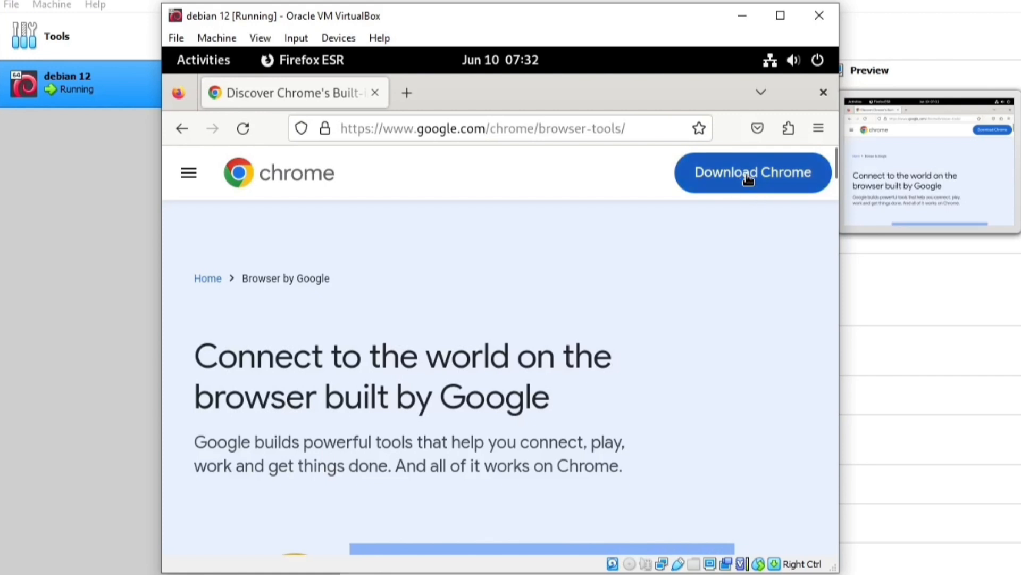
scroll(437, 362, "down", 3)
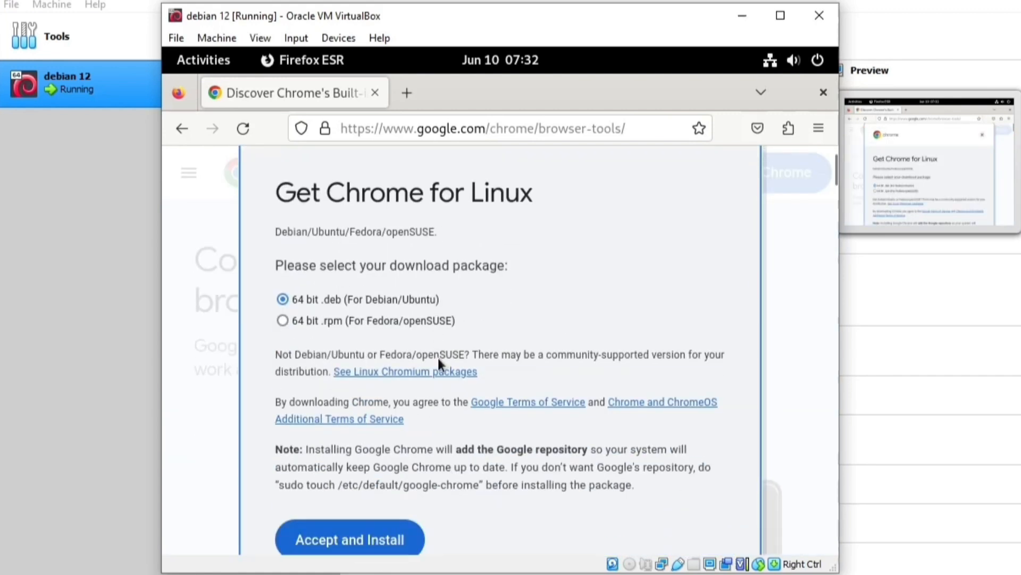
left_click(353, 452)
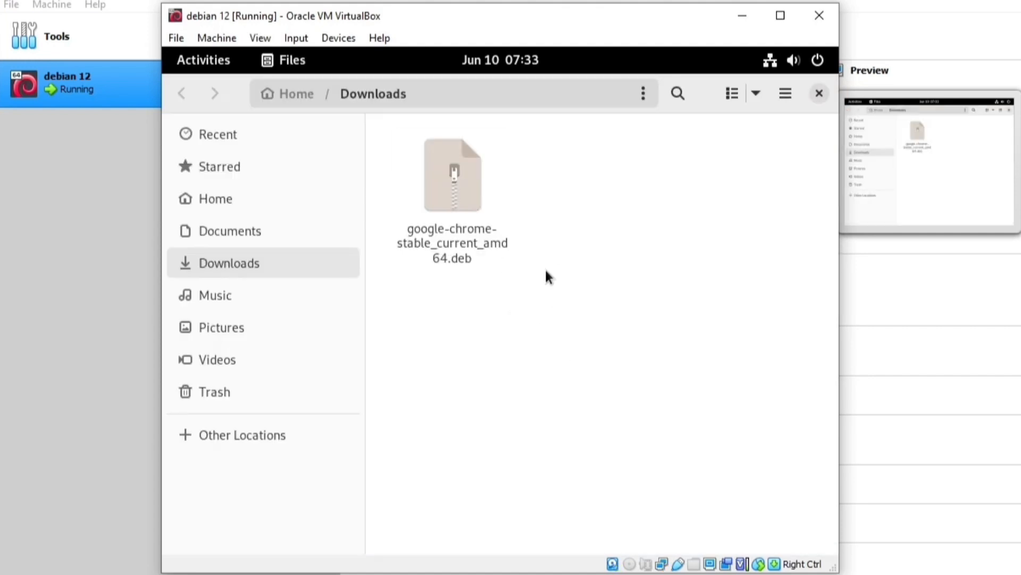
Open the Chrome .deb from Downloads with the Software app via Open With.
left_click(410, 255)
right_click(448, 198)
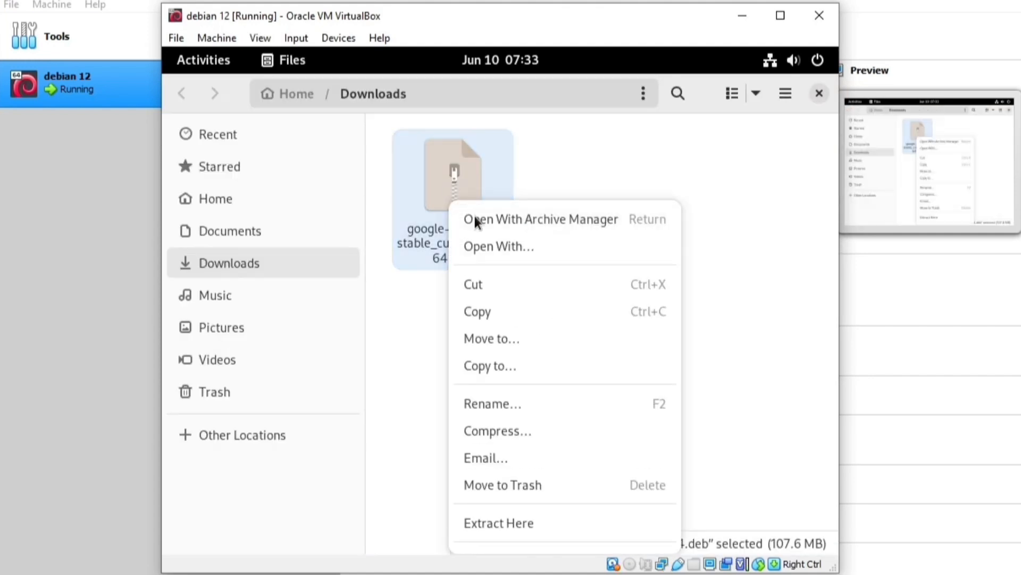
left_click(502, 243)
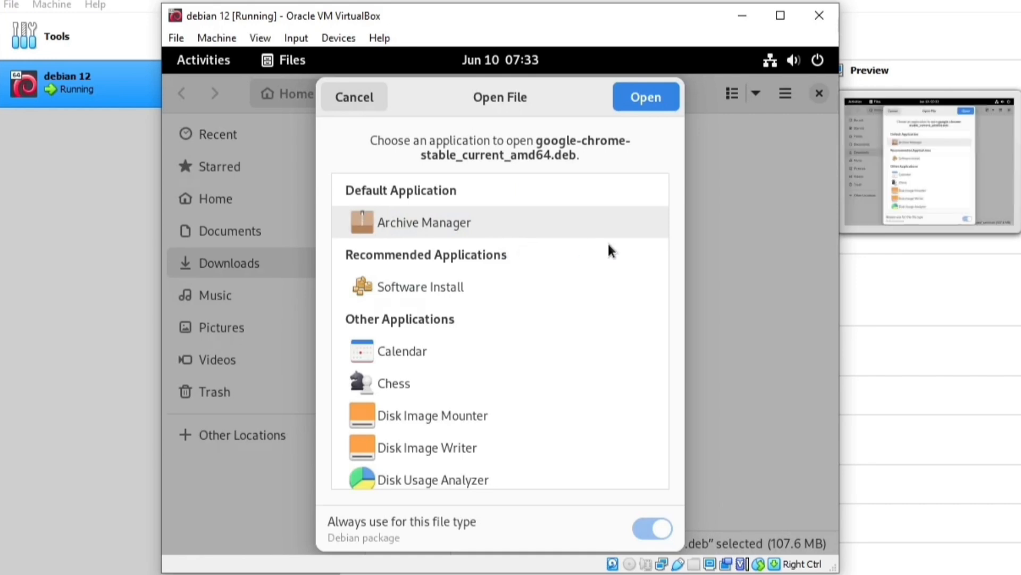
scroll(659, 237, "down", 1)
left_click_drag(659, 237, 649, 421)
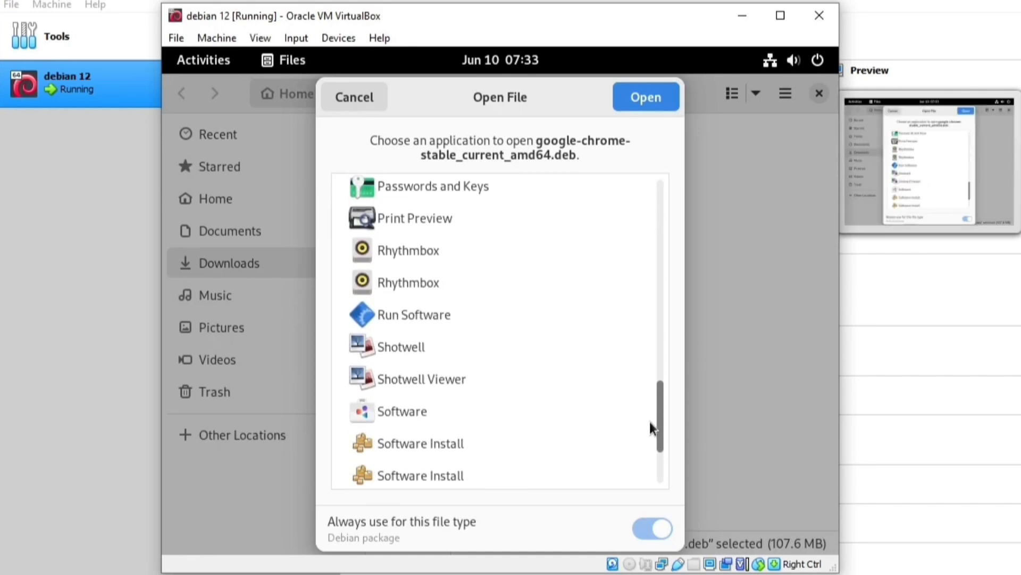
left_click(407, 414)
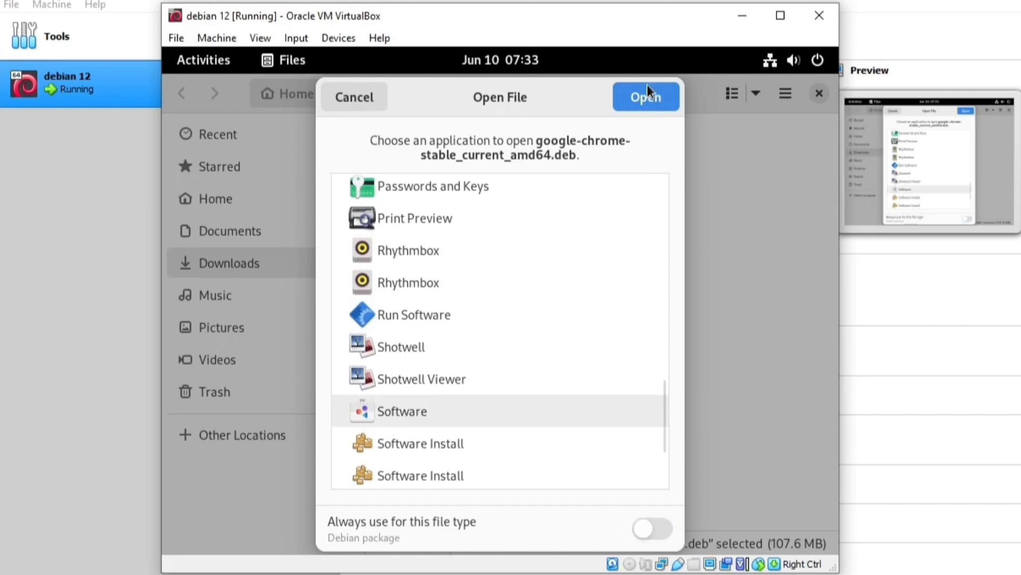
left_click(645, 98)
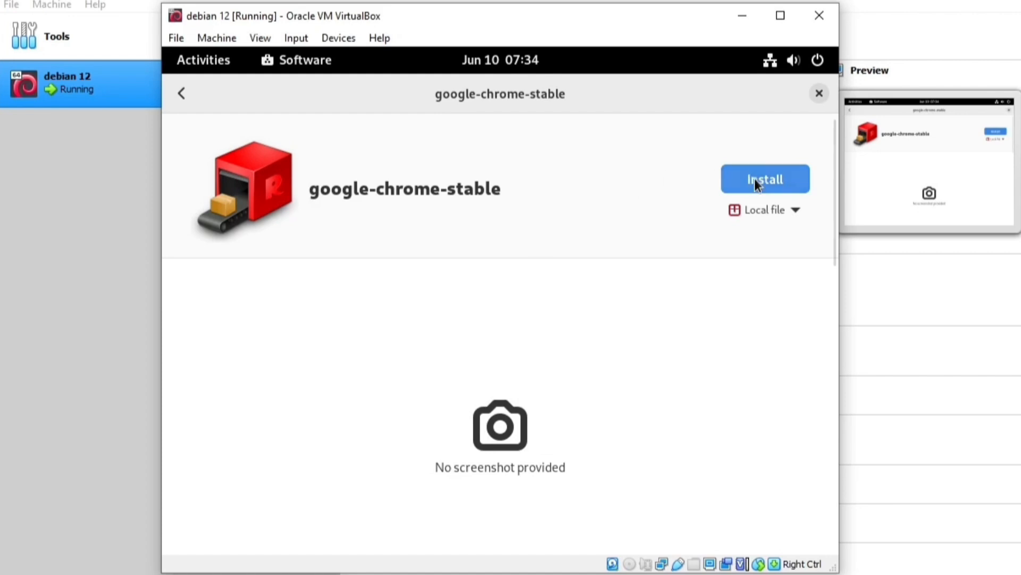
Confirm the local file source, install google-chrome-stable and authenticate with the administrator password.
left_click(788, 215)
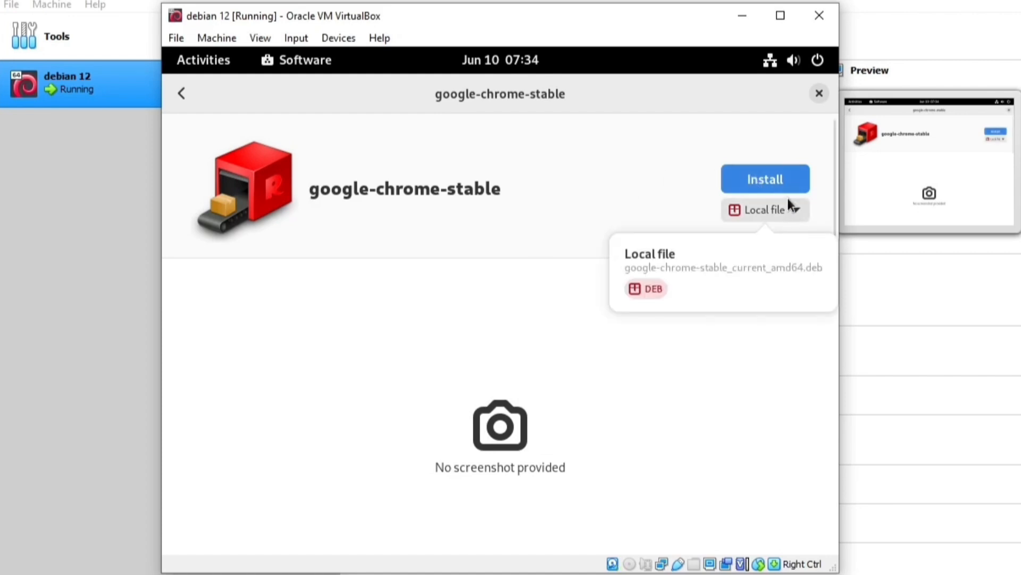
left_click(783, 177)
left_click(781, 179)
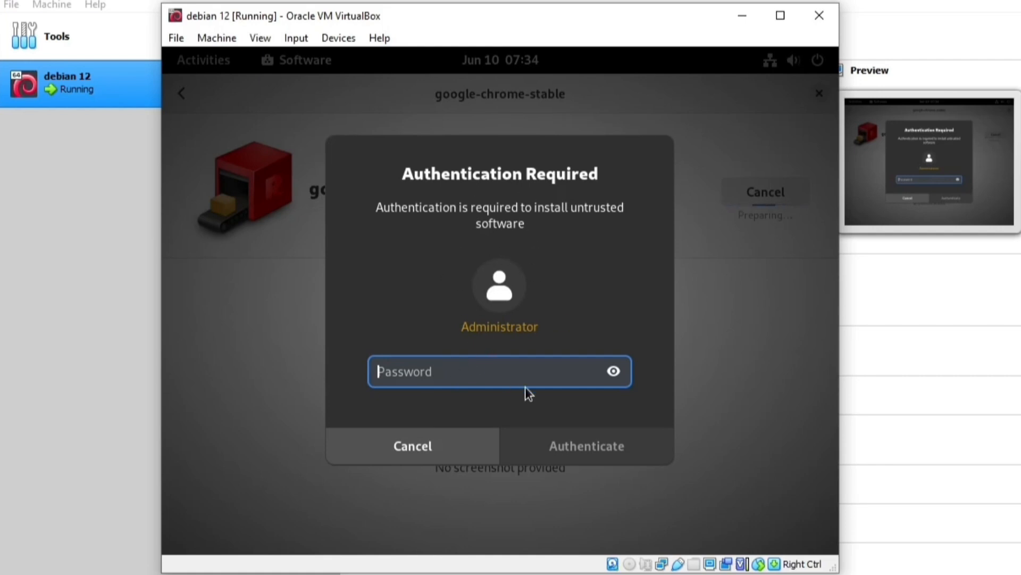
type("********")
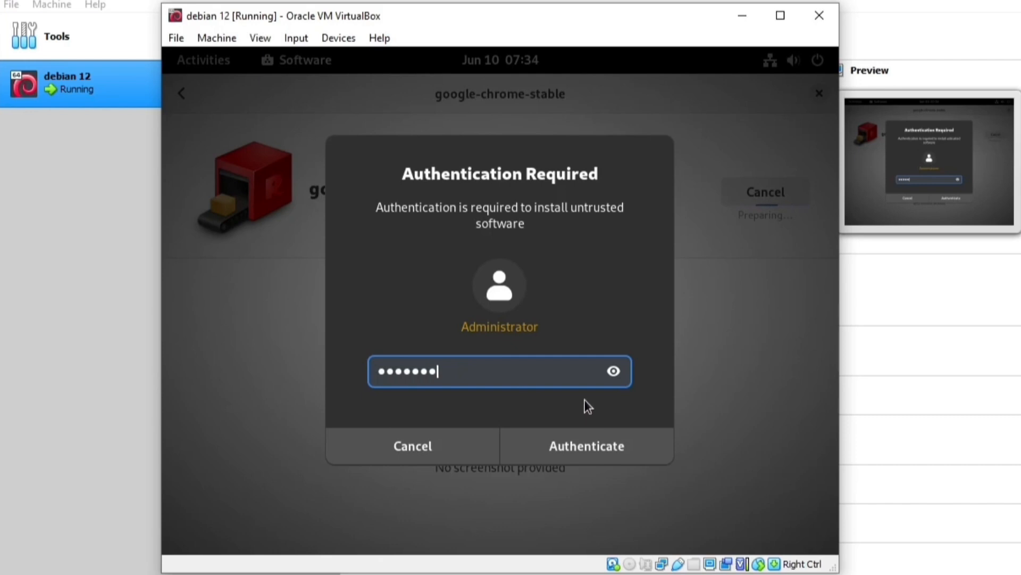
key("BackSpace")
type("***")
left_click(590, 449)
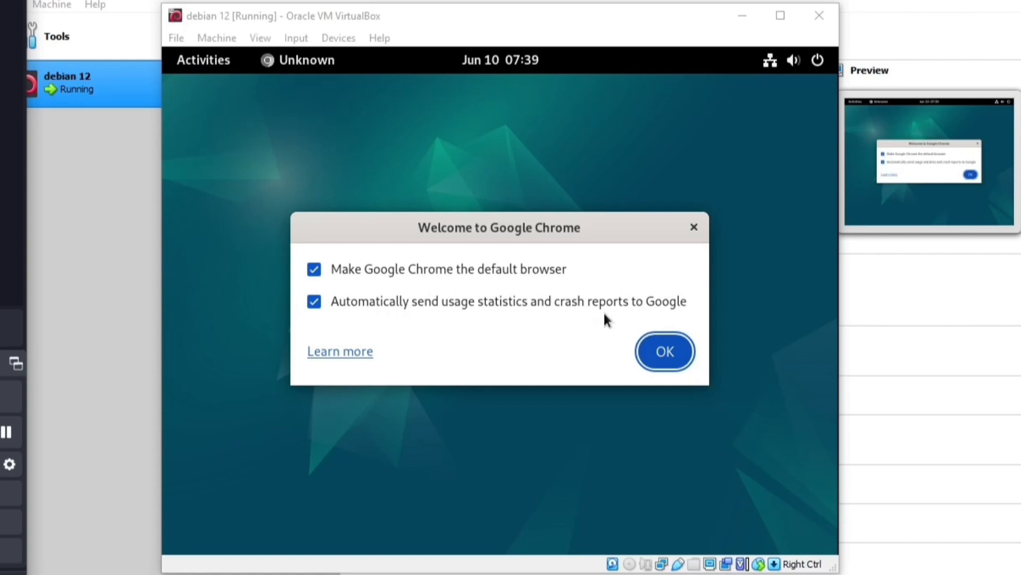
Turn off usage statistics and default-browser options, then skip Chrome's sign-in and ad privacy prompts.
left_click(314, 302)
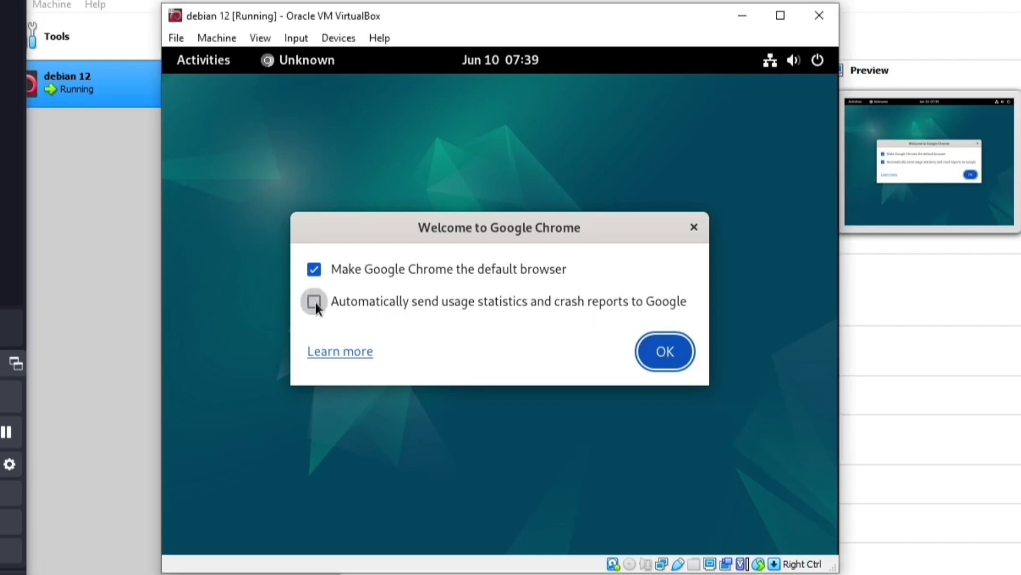
left_click(313, 270)
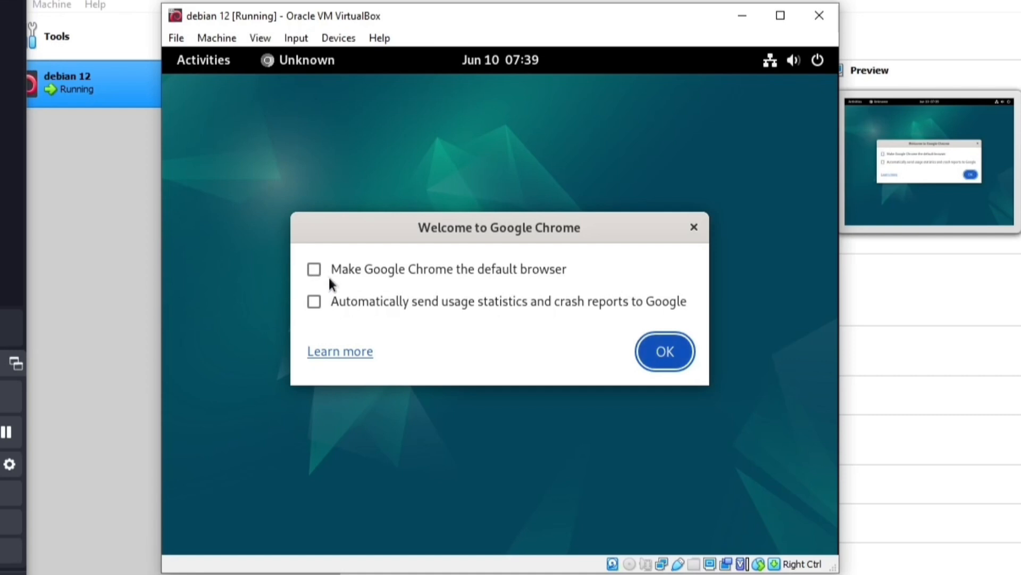
left_click(649, 348)
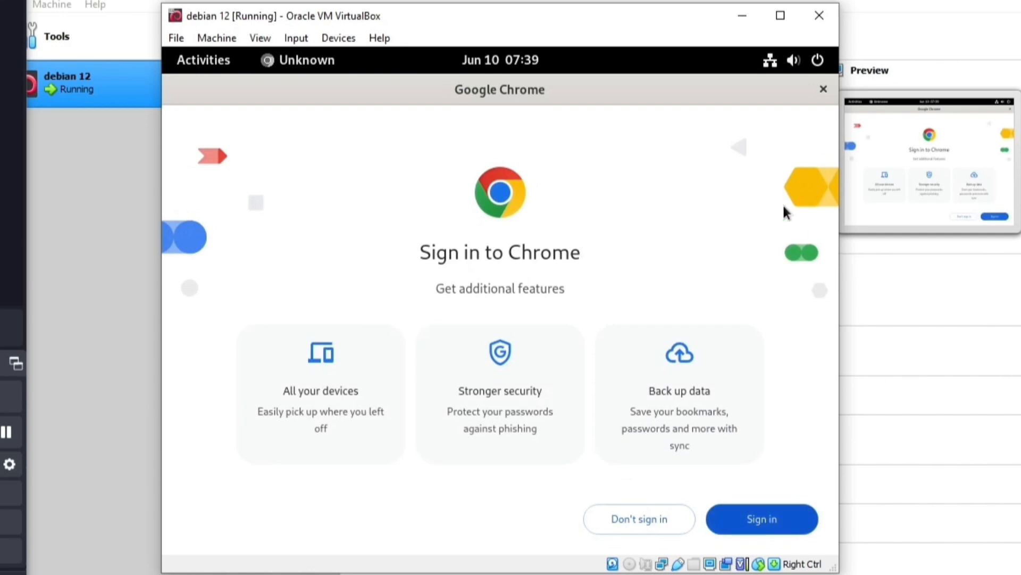
left_click(672, 523)
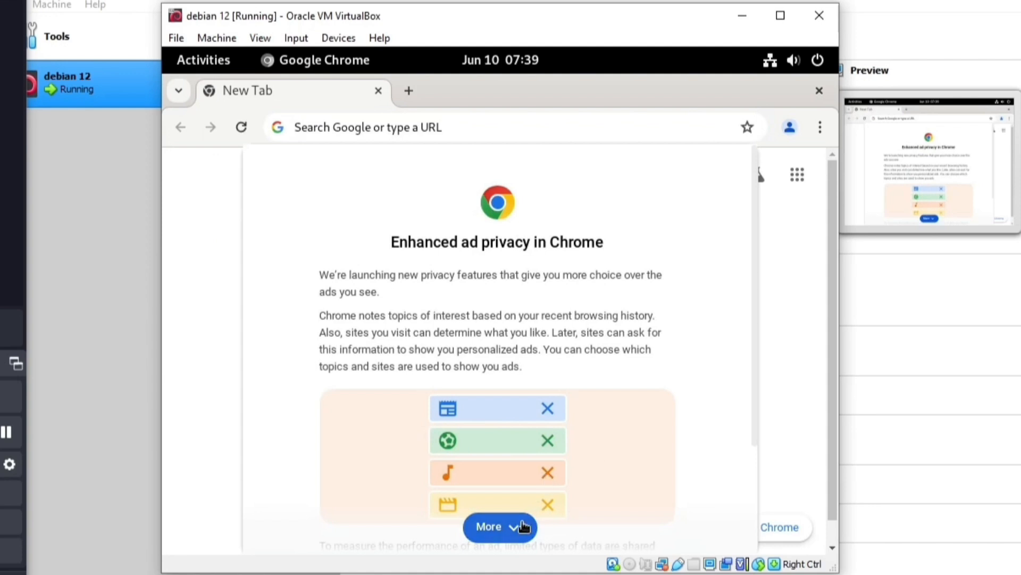
left_click(520, 526)
left_click(715, 526)
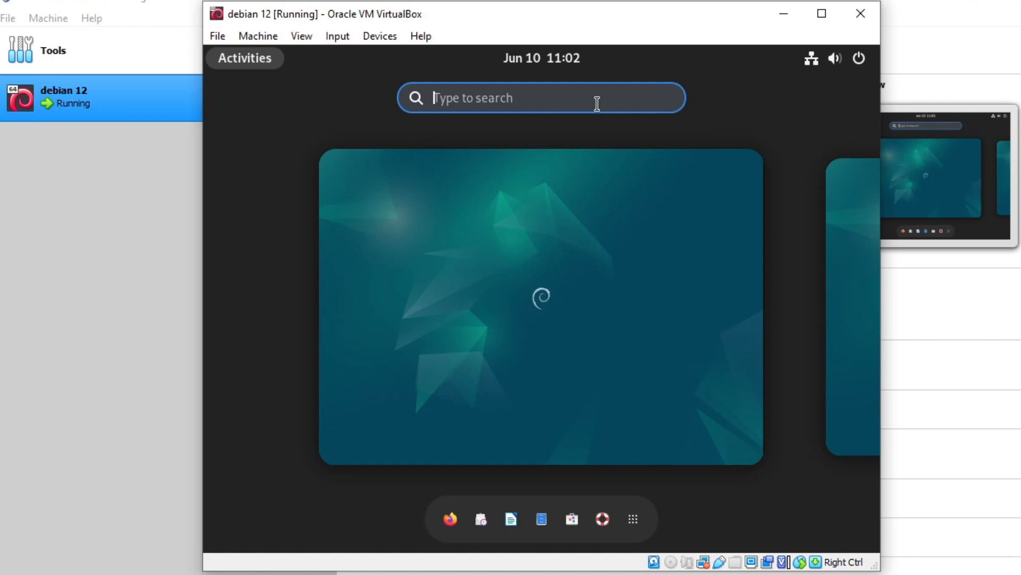
Launch Synaptic Package Manager via the 'sy' search with the admin password and open Find.
type("sy")
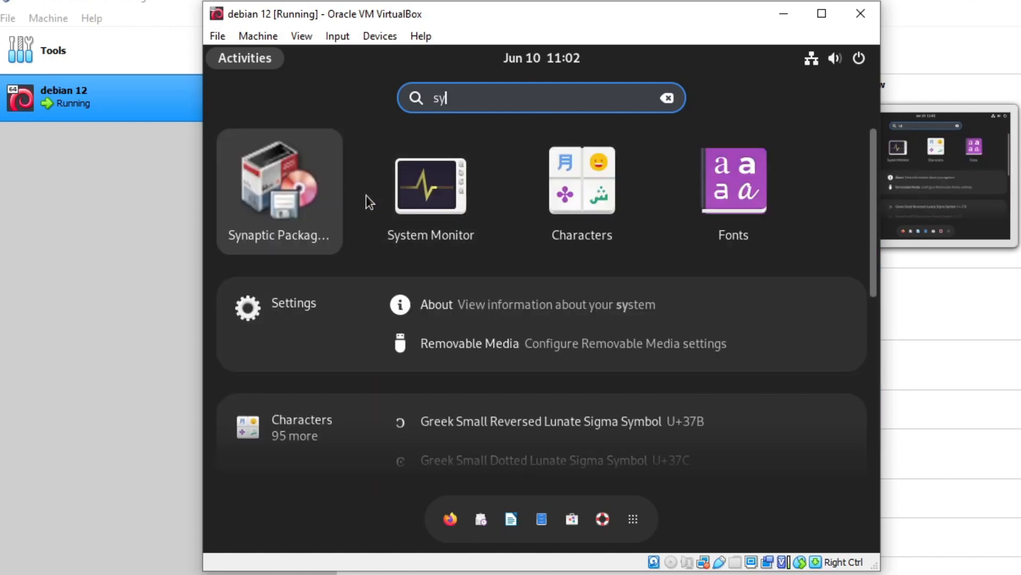
left_click(327, 198)
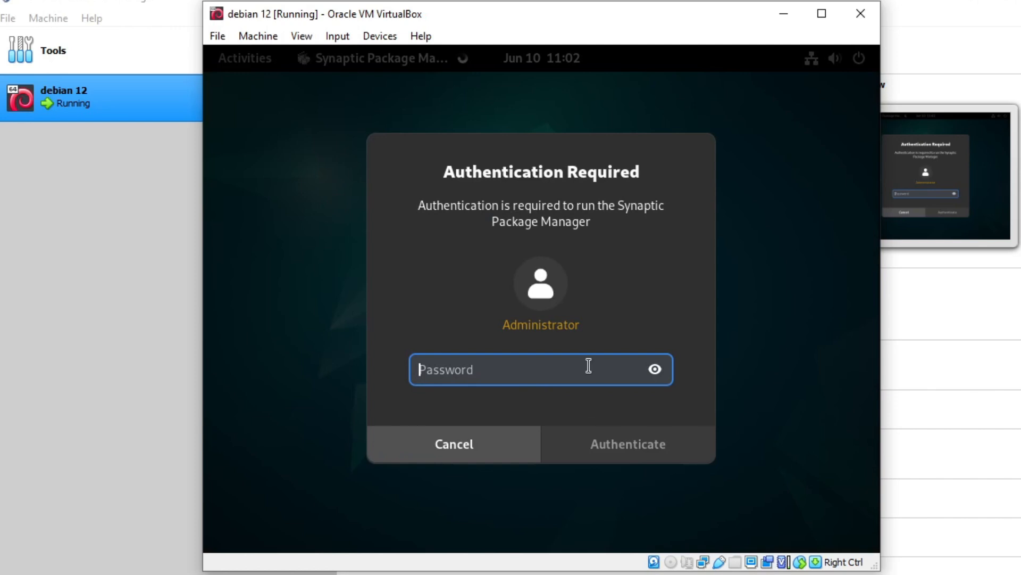
type("**********")
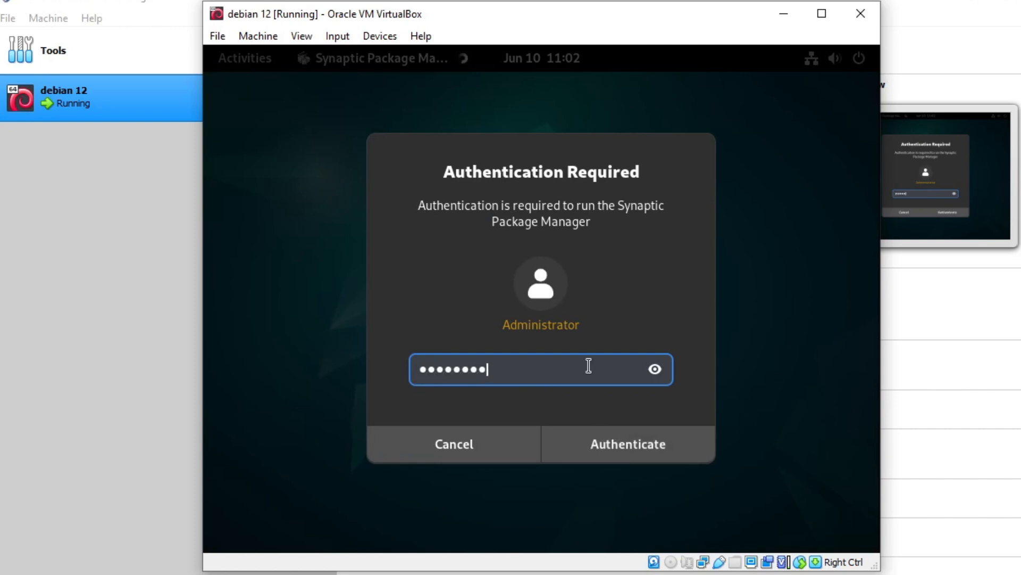
key("Return")
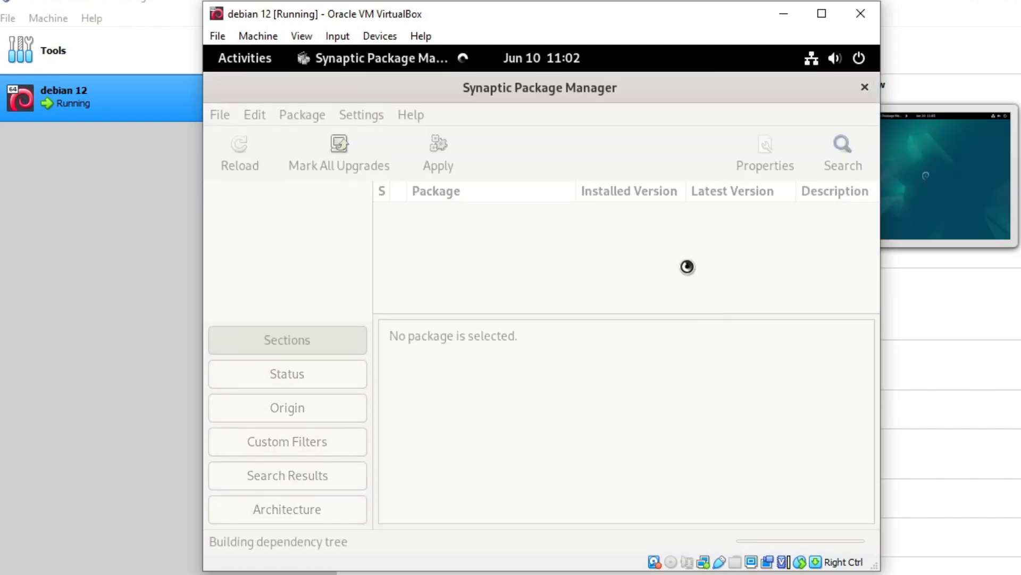
scroll(505, 239, "down", 8)
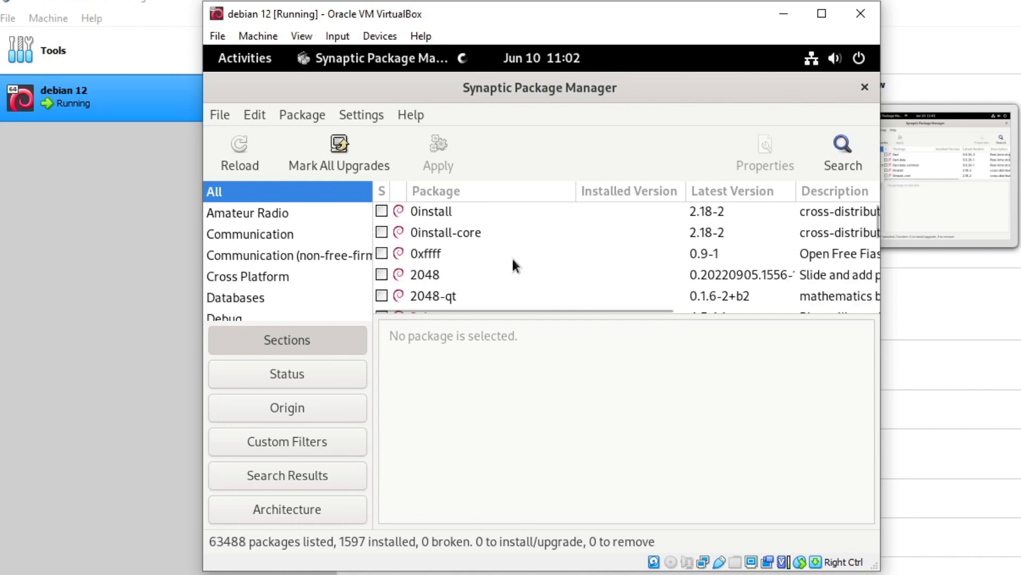
scroll(505, 237, "down", 10)
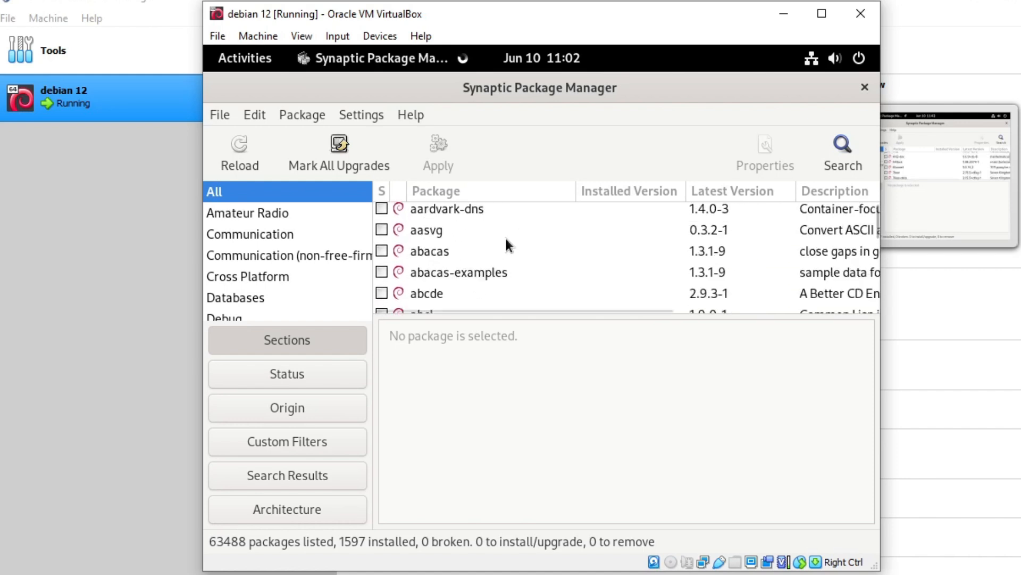
scroll(505, 241, "down", 10)
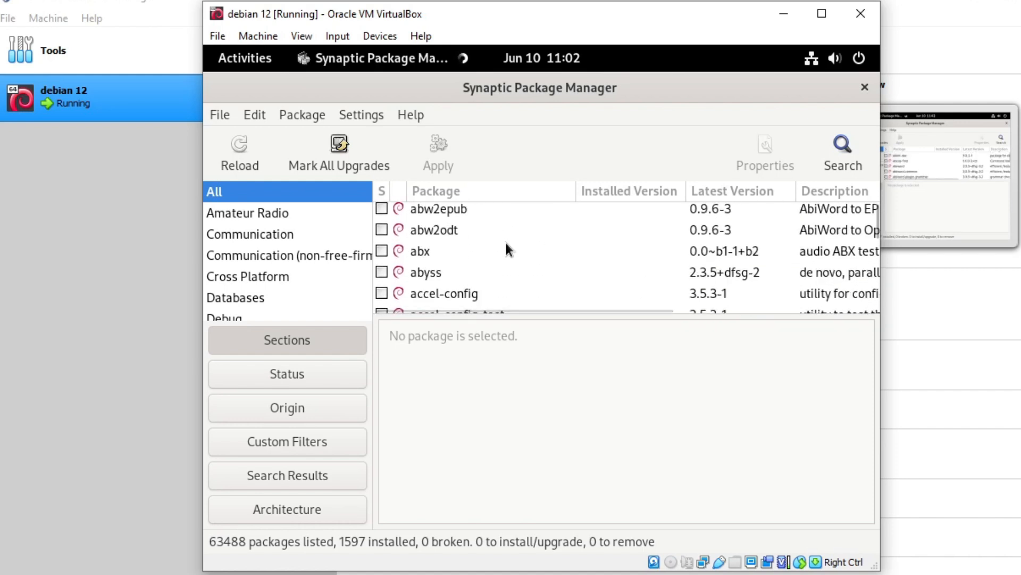
scroll(505, 240, "down", 2)
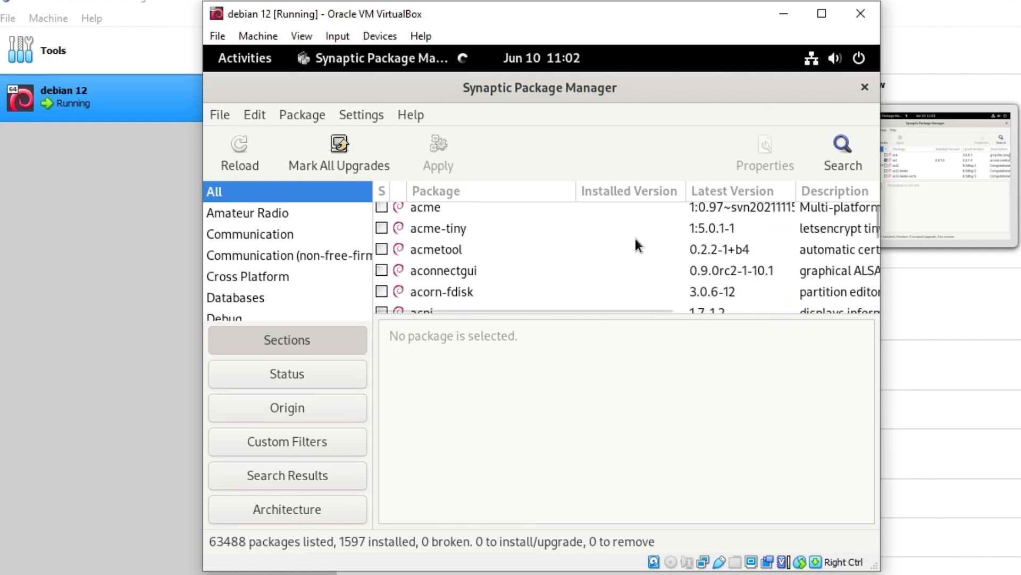
left_click(846, 150)
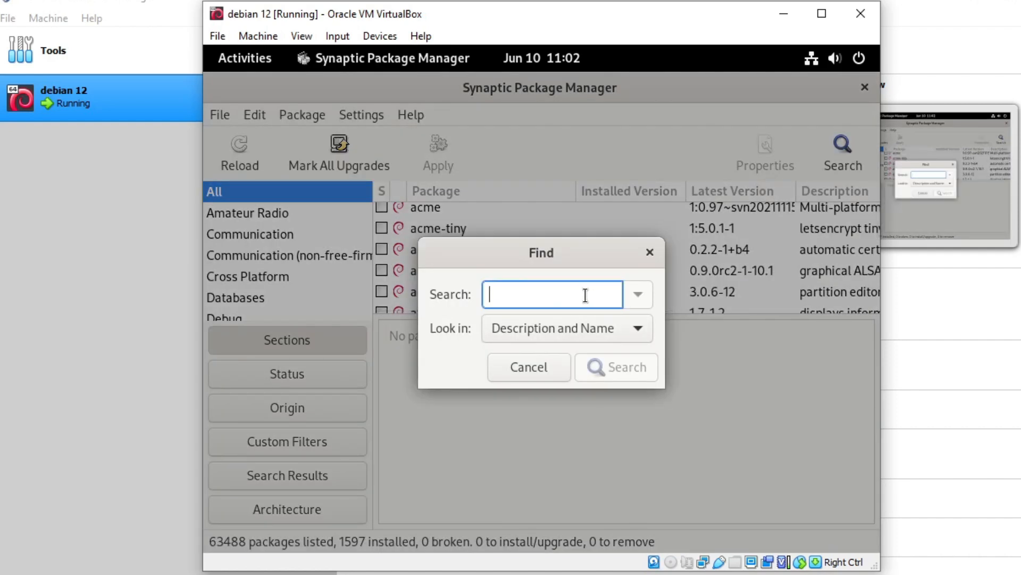
Search Synaptic for 'vlc' and mark the vlc package for installation.
type("vlc")
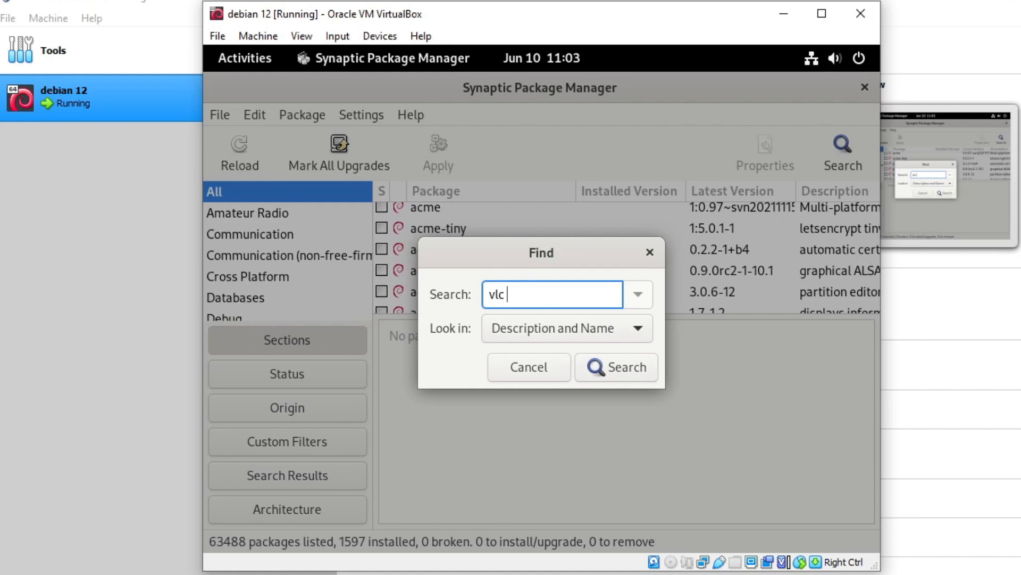
left_click(615, 366)
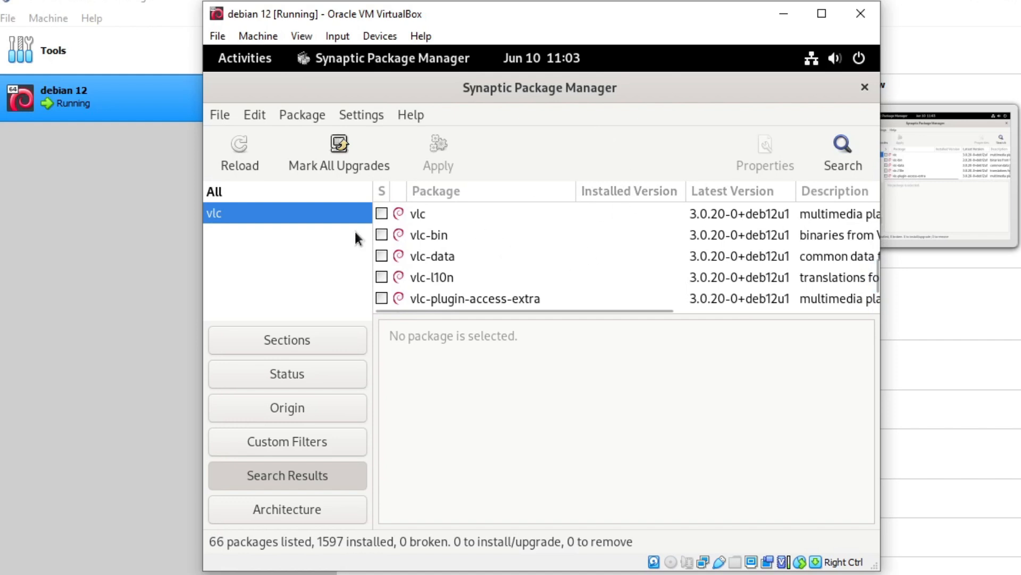
left_click(413, 213)
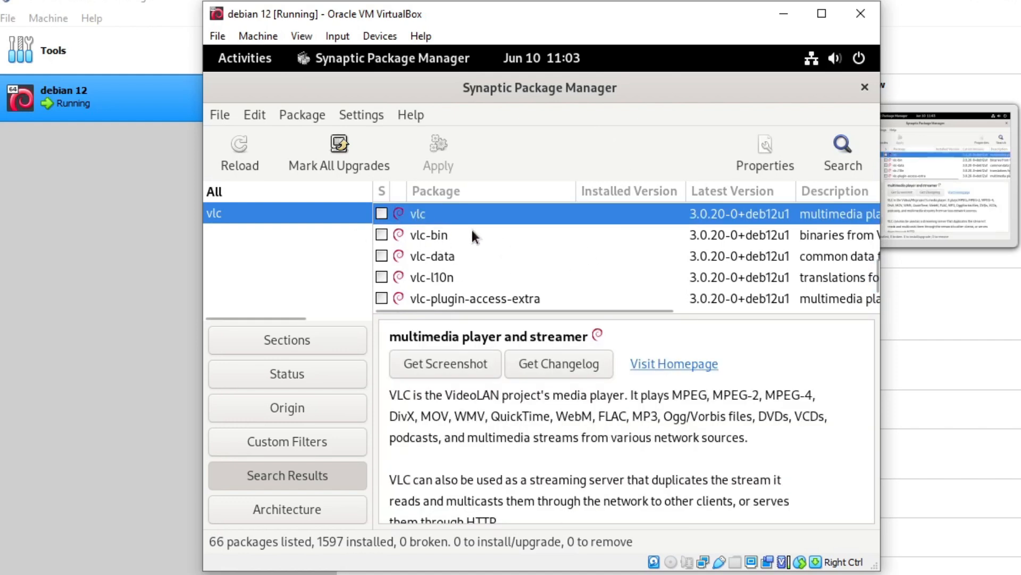
right_click(432, 218)
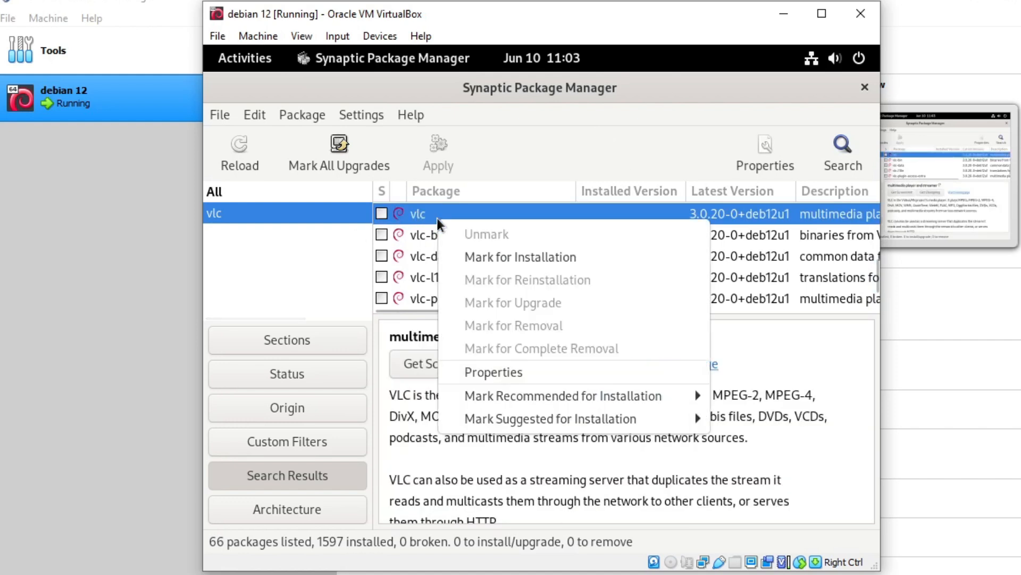
left_click(513, 255)
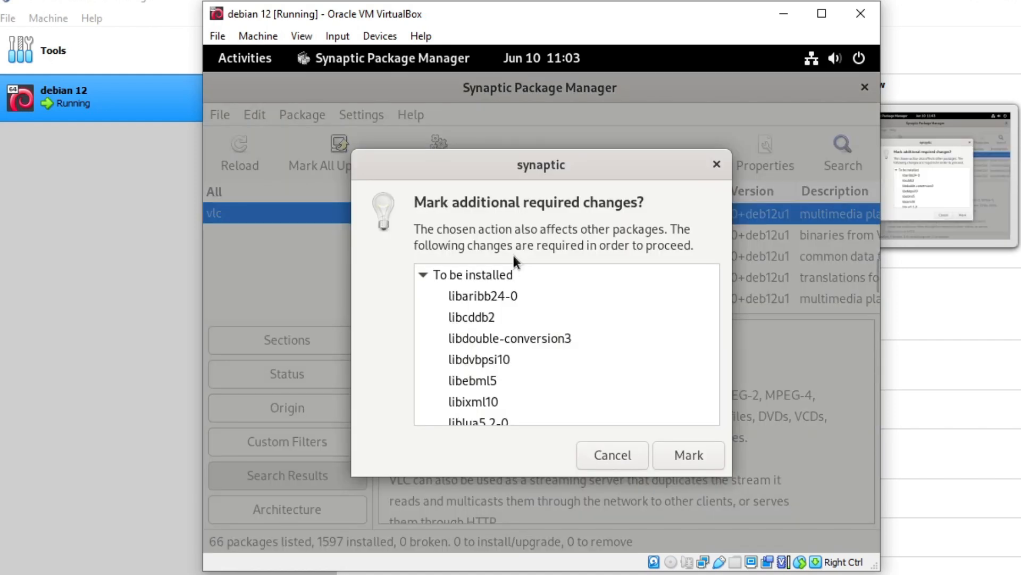
Accept the required packages and apply the installation of 57 new packages.
left_click(694, 462)
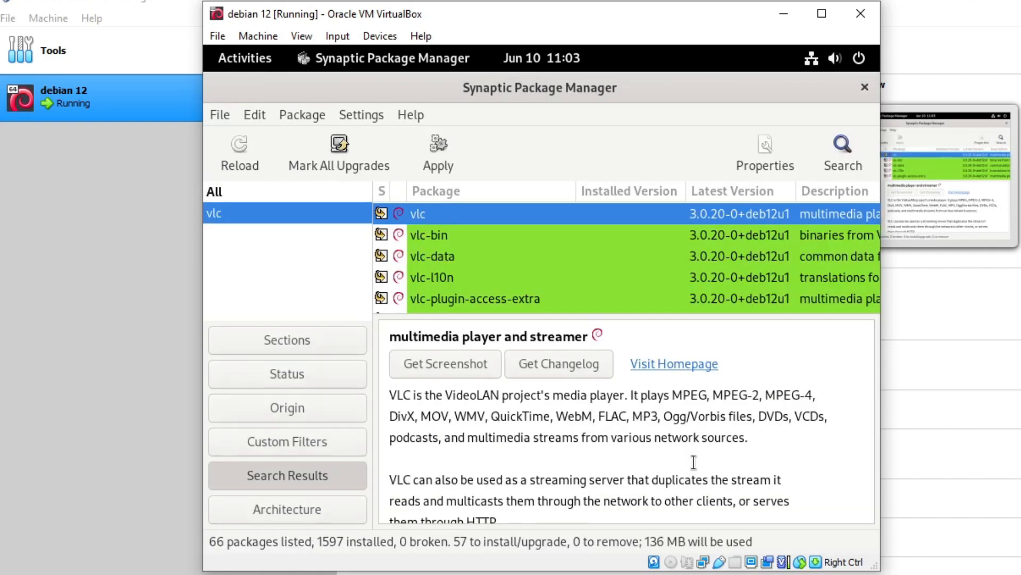
left_click(432, 159)
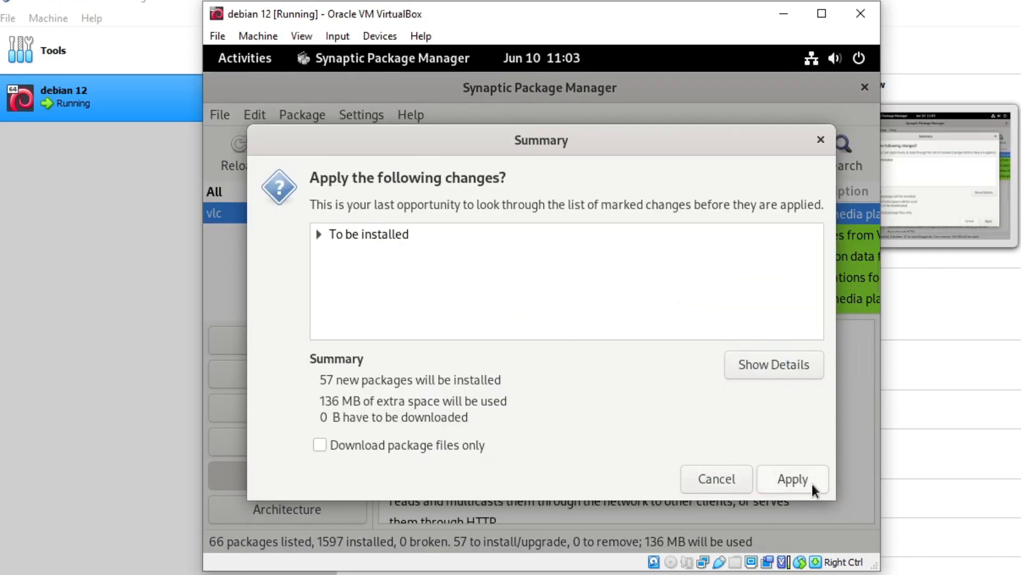
left_click(812, 488)
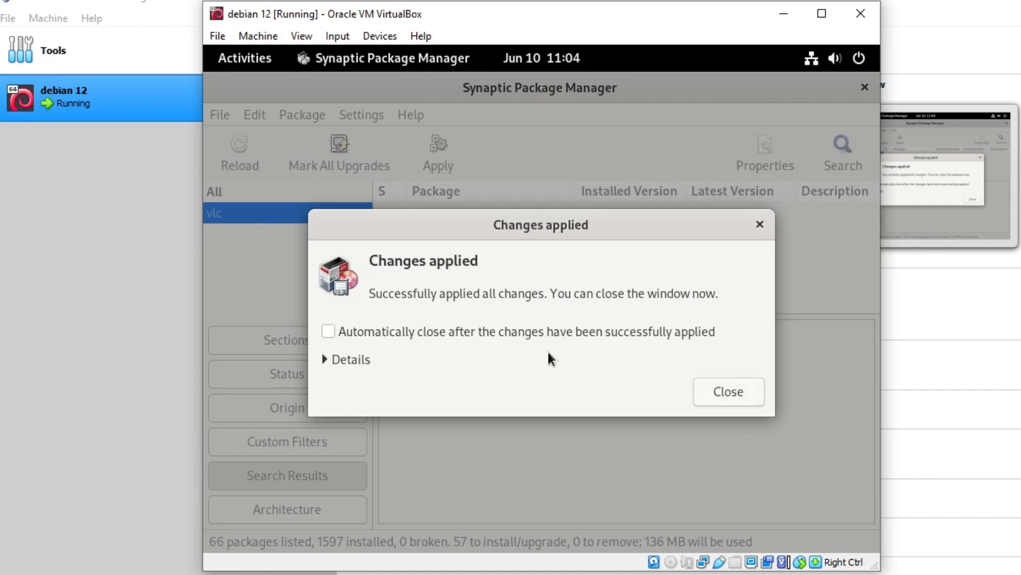
left_click(735, 394)
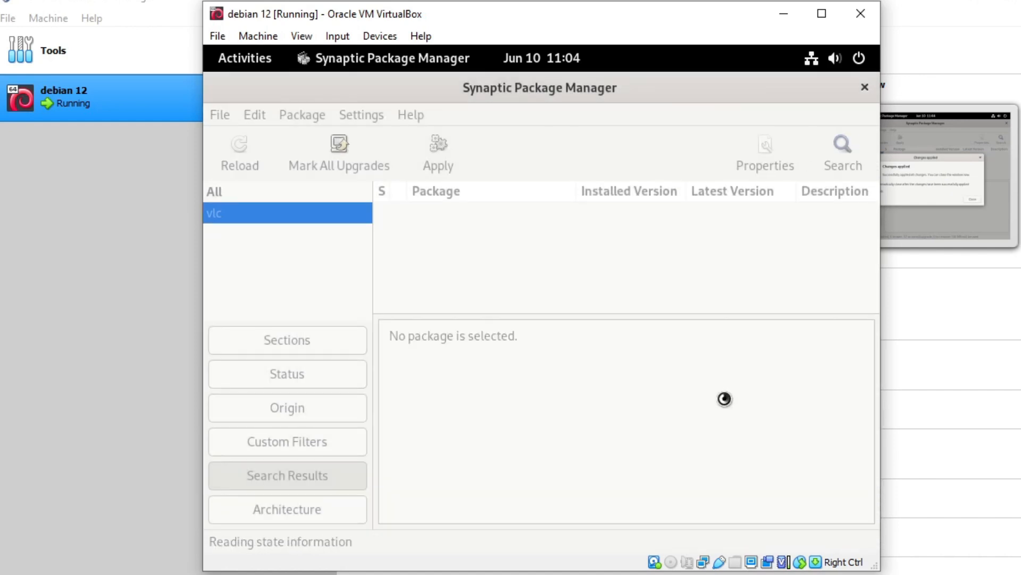
Close Synaptic, launch VLC media player from the 'vl' overview search, and check its Media menu.
left_click(257, 62)
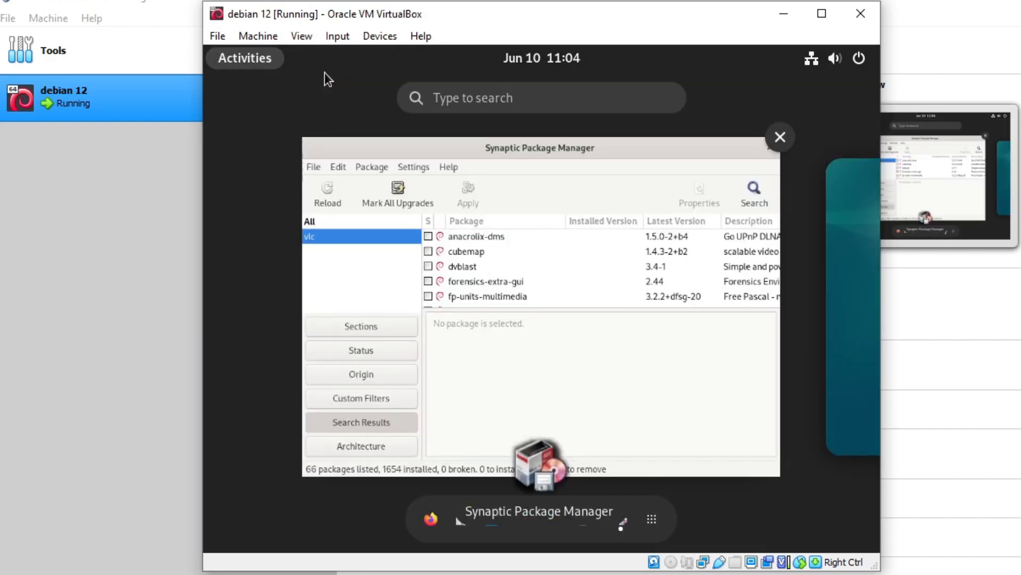
left_click(780, 137)
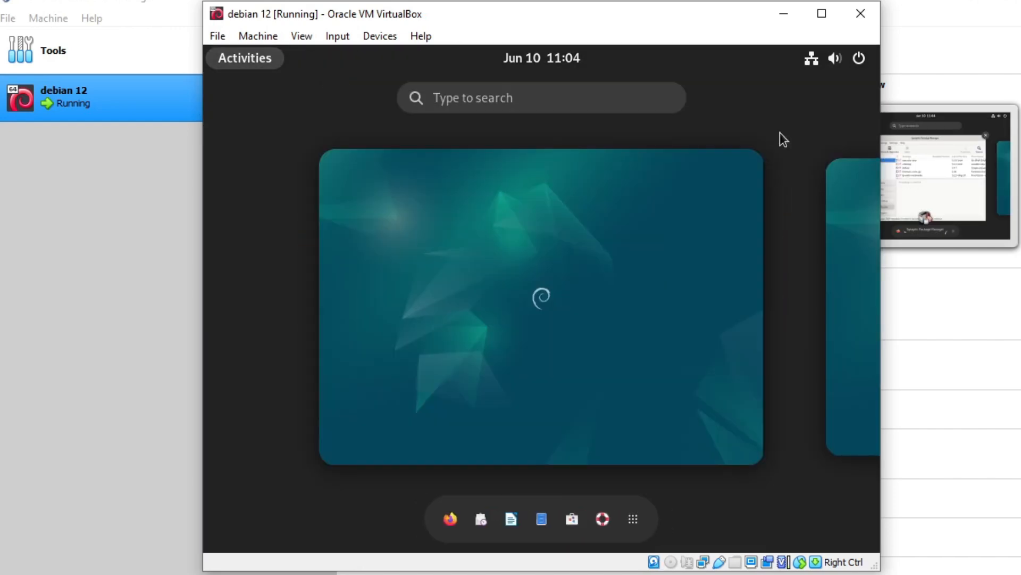
left_click(618, 98)
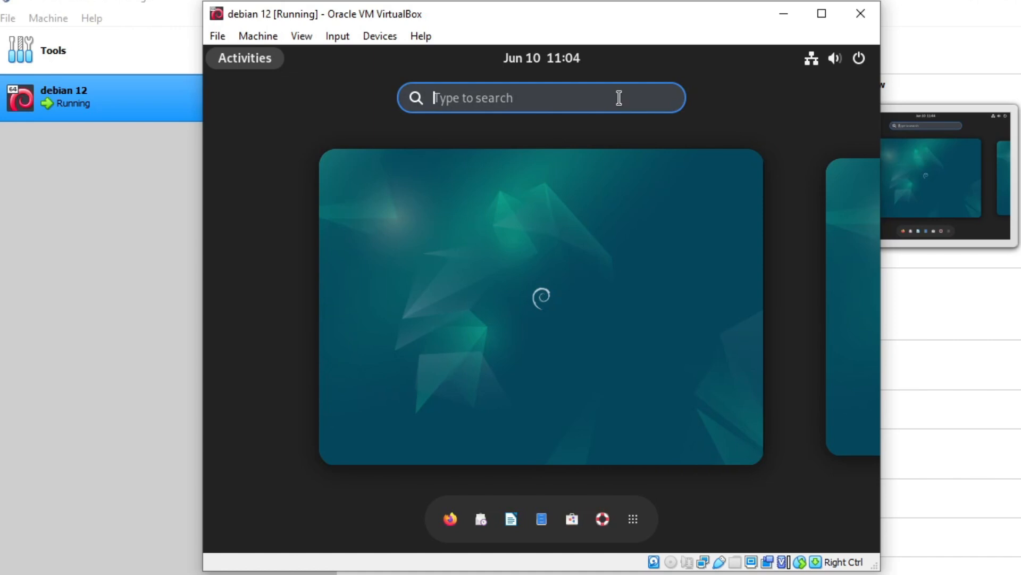
type("vl")
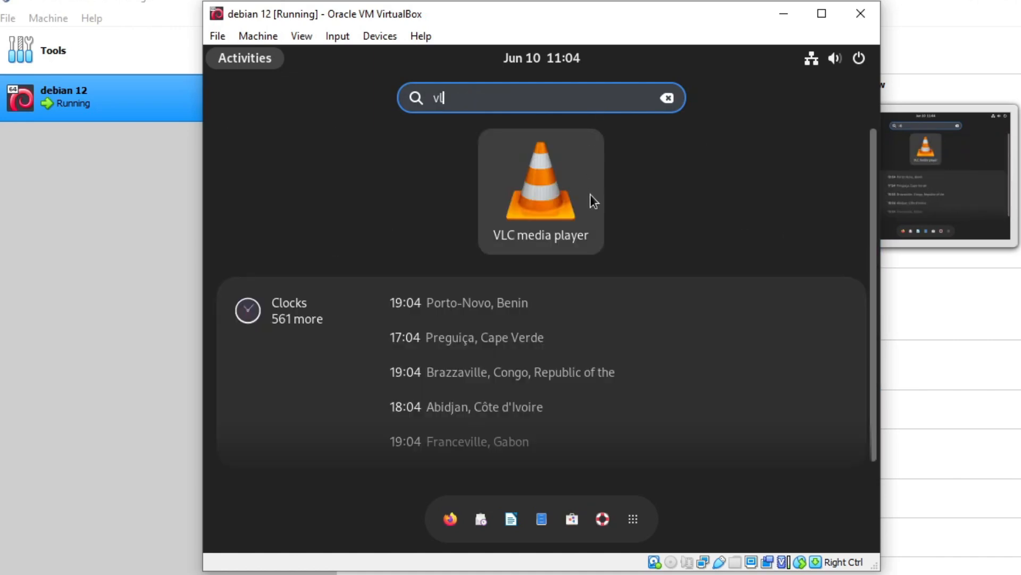
left_click(591, 201)
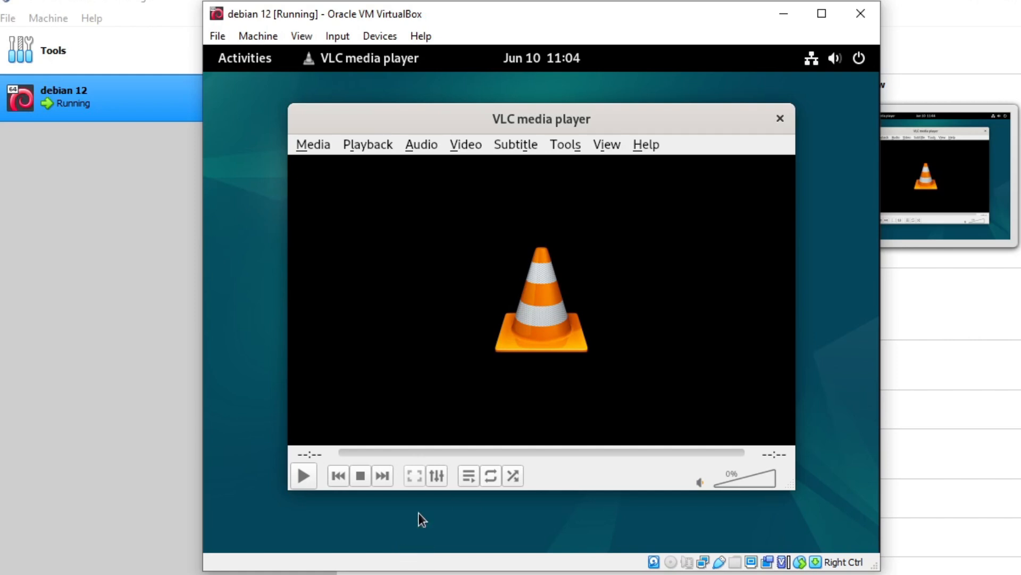
left_click(326, 147)
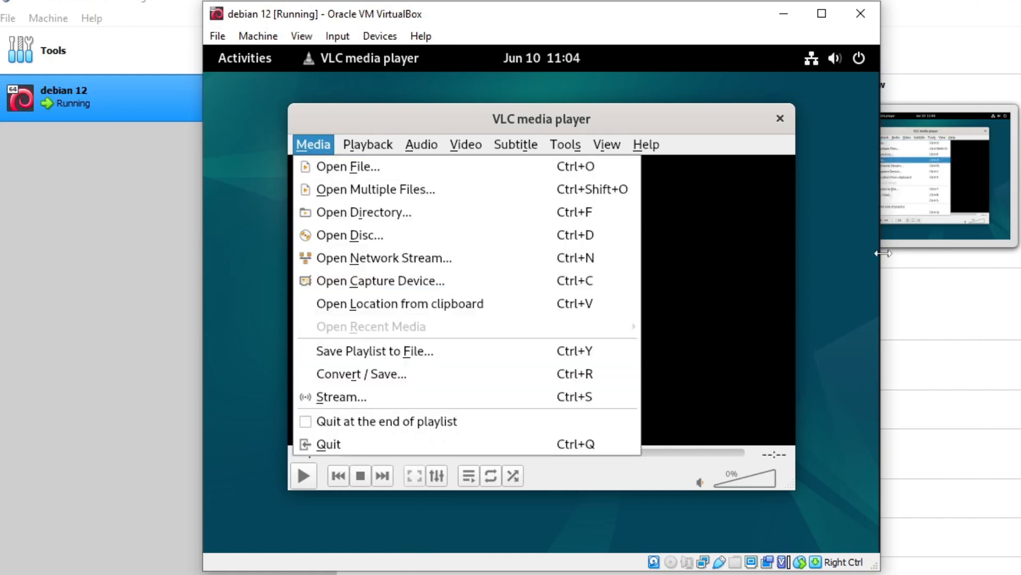
left_click(758, 222)
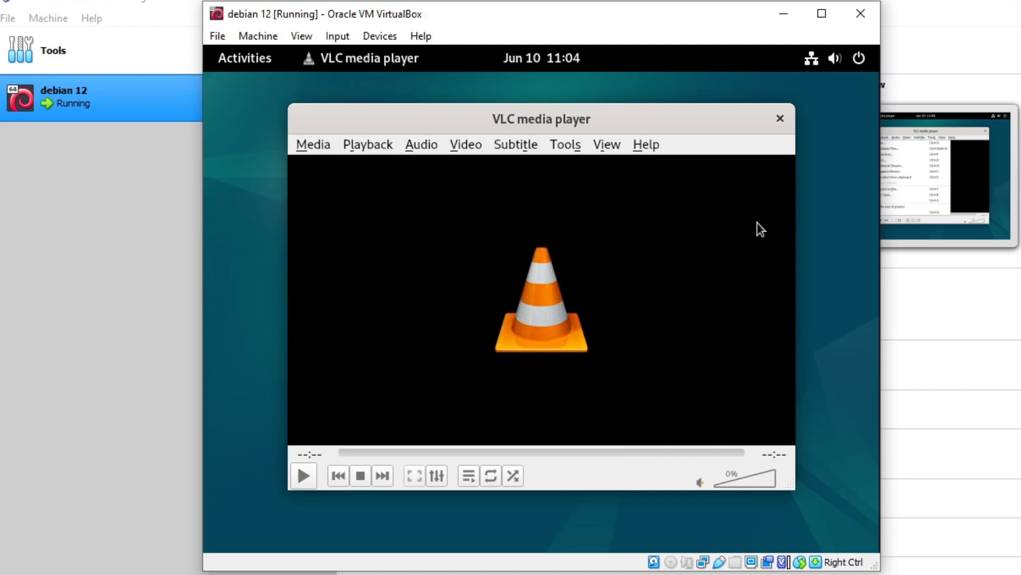